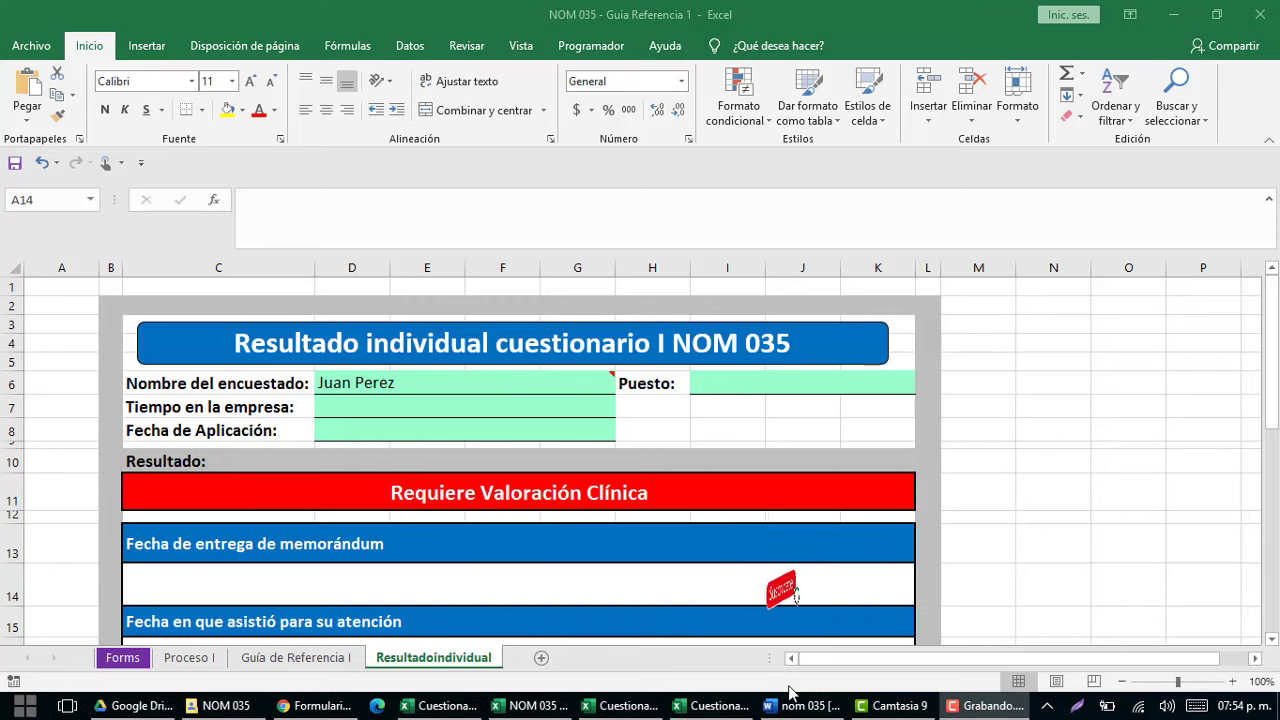
Browse the NOM 035 Word document to the page-113 questionnaire, then bring up the Formulario 1 Drive folder.
{"action": "mouse_move", "coordinate": [803, 710]}
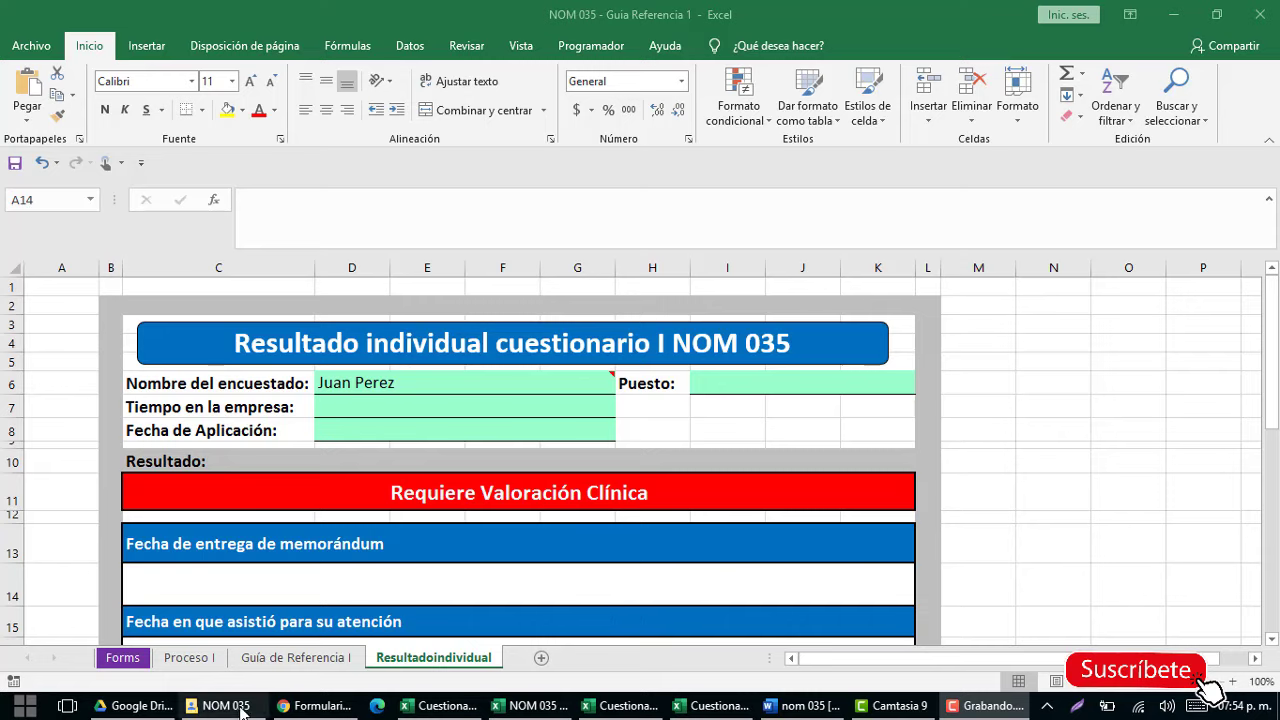
{"action": "mouse_move", "coordinate": [310, 710]}
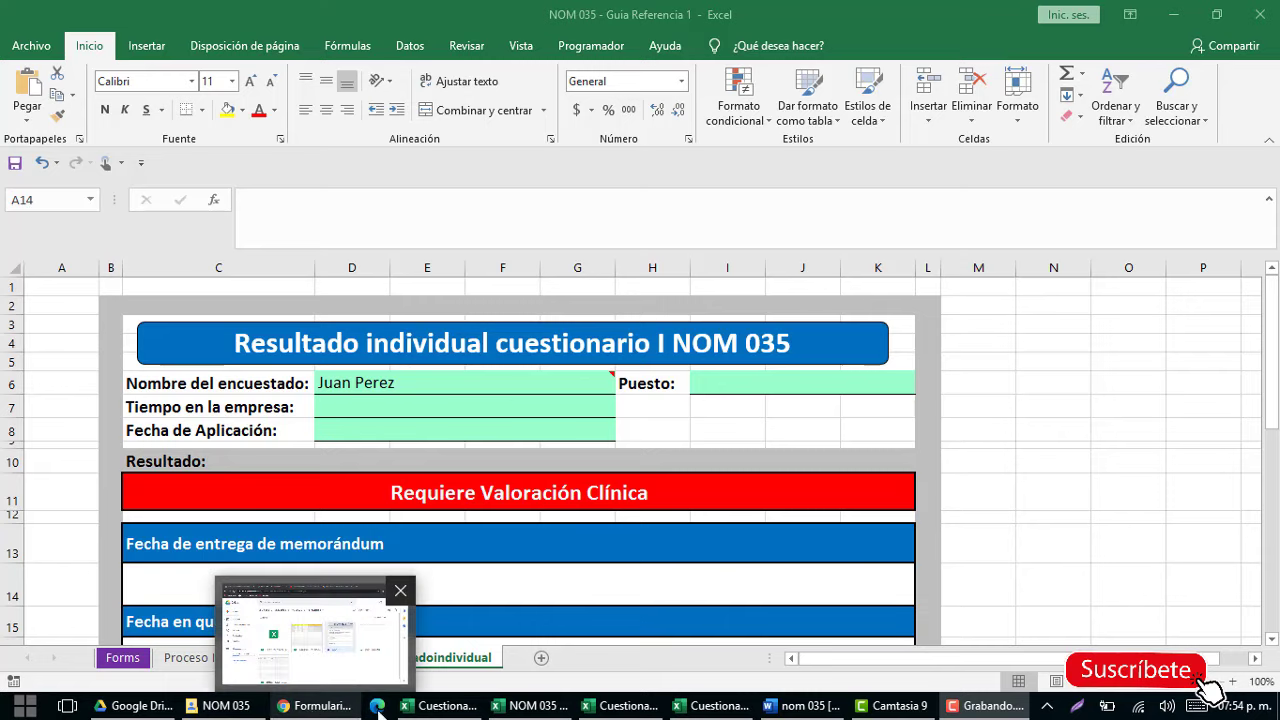
{"action": "left_click", "coordinate": [786, 710]}
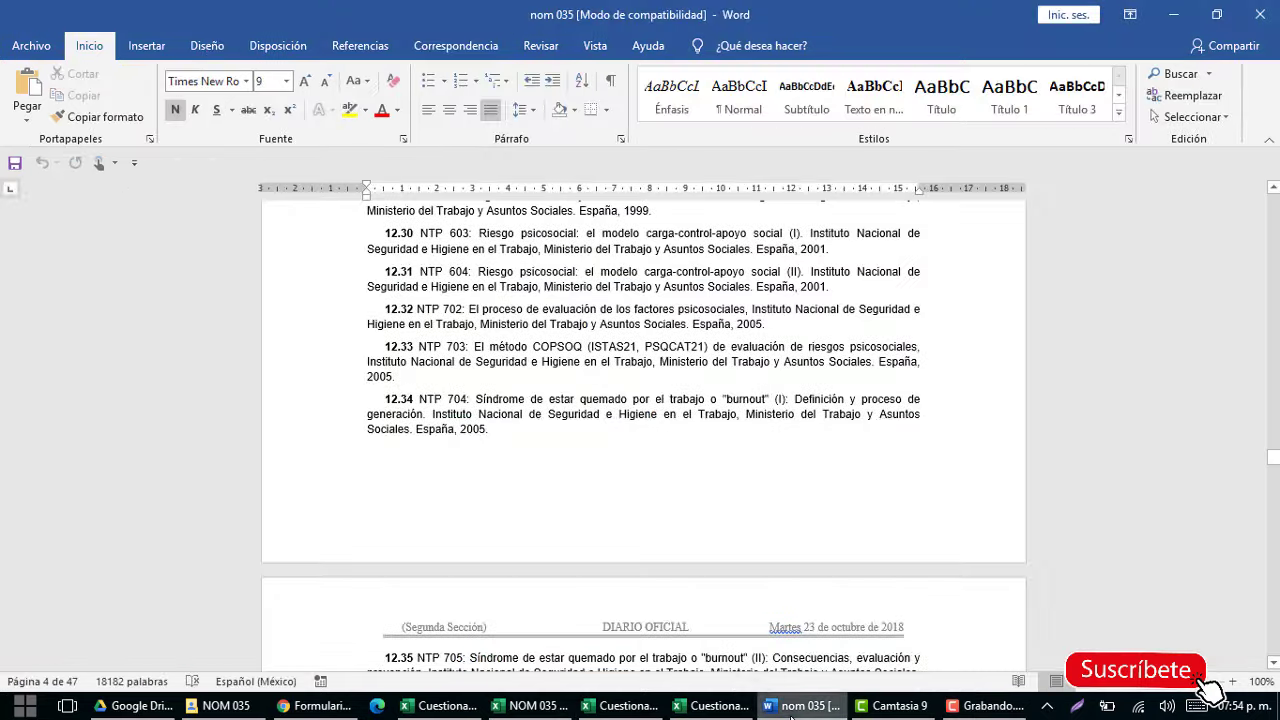
{"action": "scroll", "coordinate": [830, 595], "scroll_direction": "up", "scroll_amount": 3}
{"action": "scroll", "coordinate": [870, 585], "scroll_direction": "up", "scroll_amount": 3}
{"action": "scroll", "coordinate": [897, 577], "scroll_direction": "up", "scroll_amount": 1}
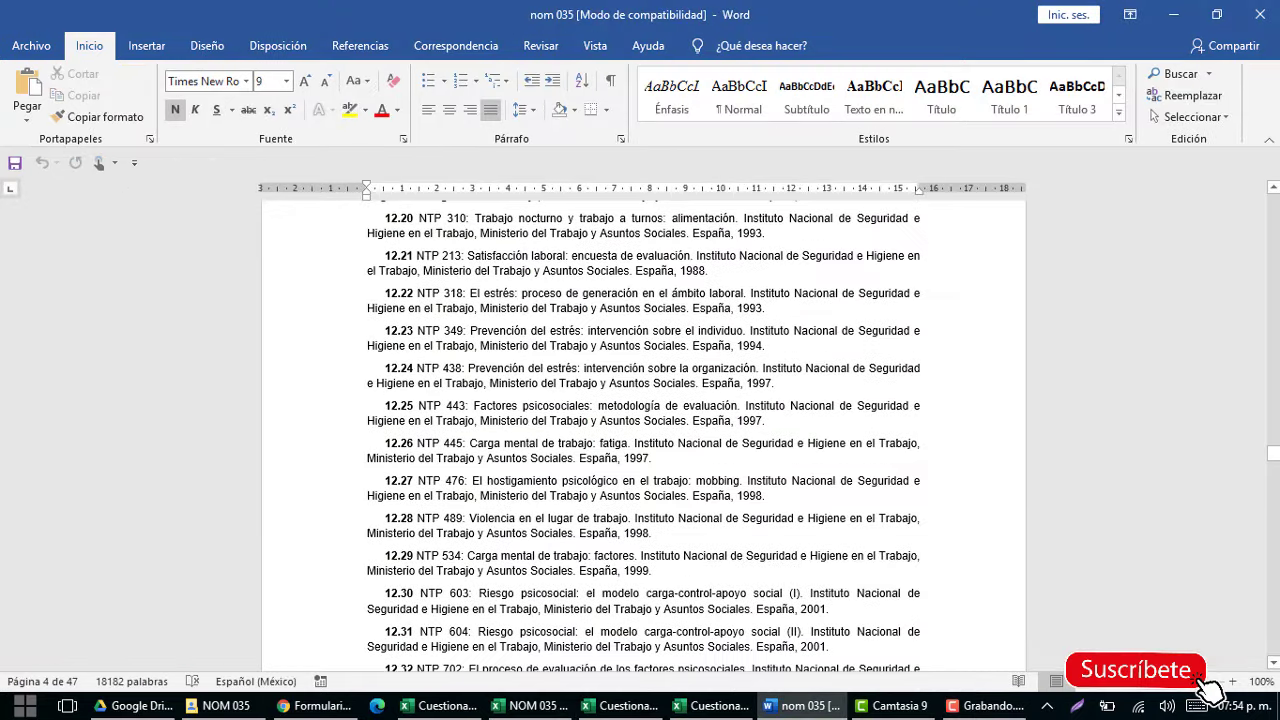
{"action": "left_click_drag", "start_coordinate": [1273, 455], "coordinate": [1273, 500]}
{"action": "scroll", "coordinate": [871, 528], "scroll_direction": "up", "scroll_amount": 3}
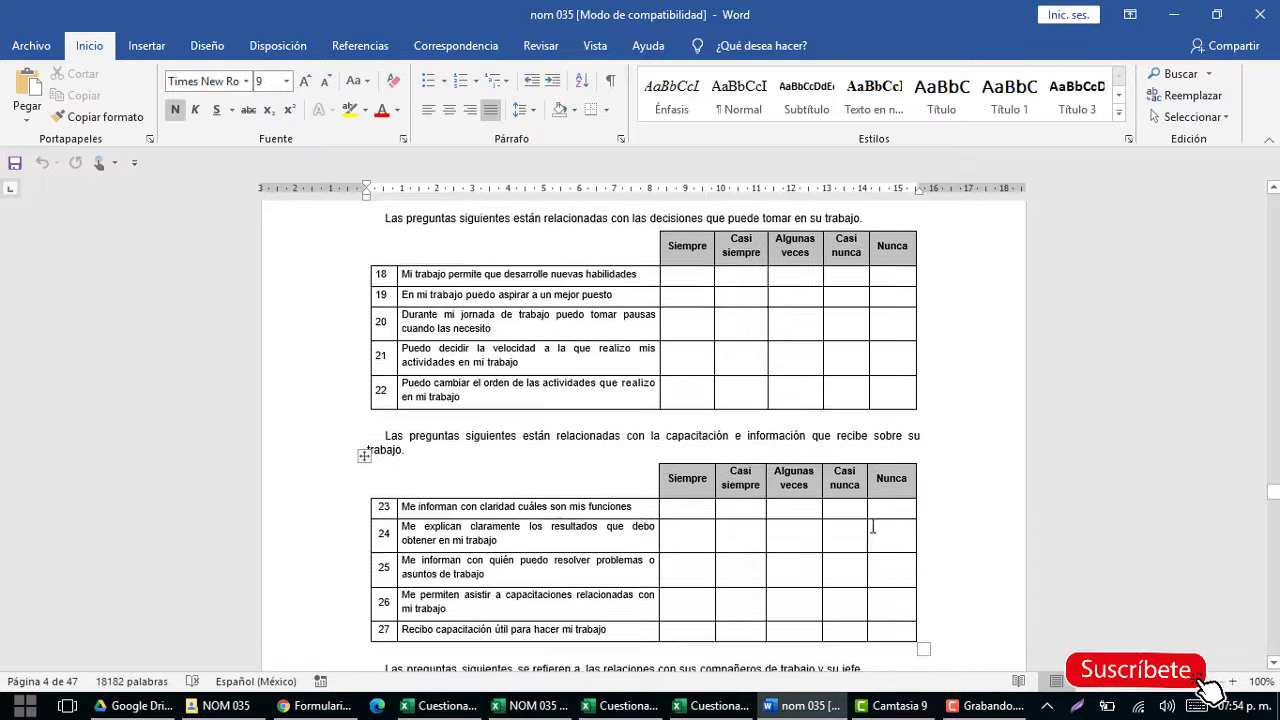
{"action": "scroll", "coordinate": [869, 560], "scroll_direction": "up", "scroll_amount": 5}
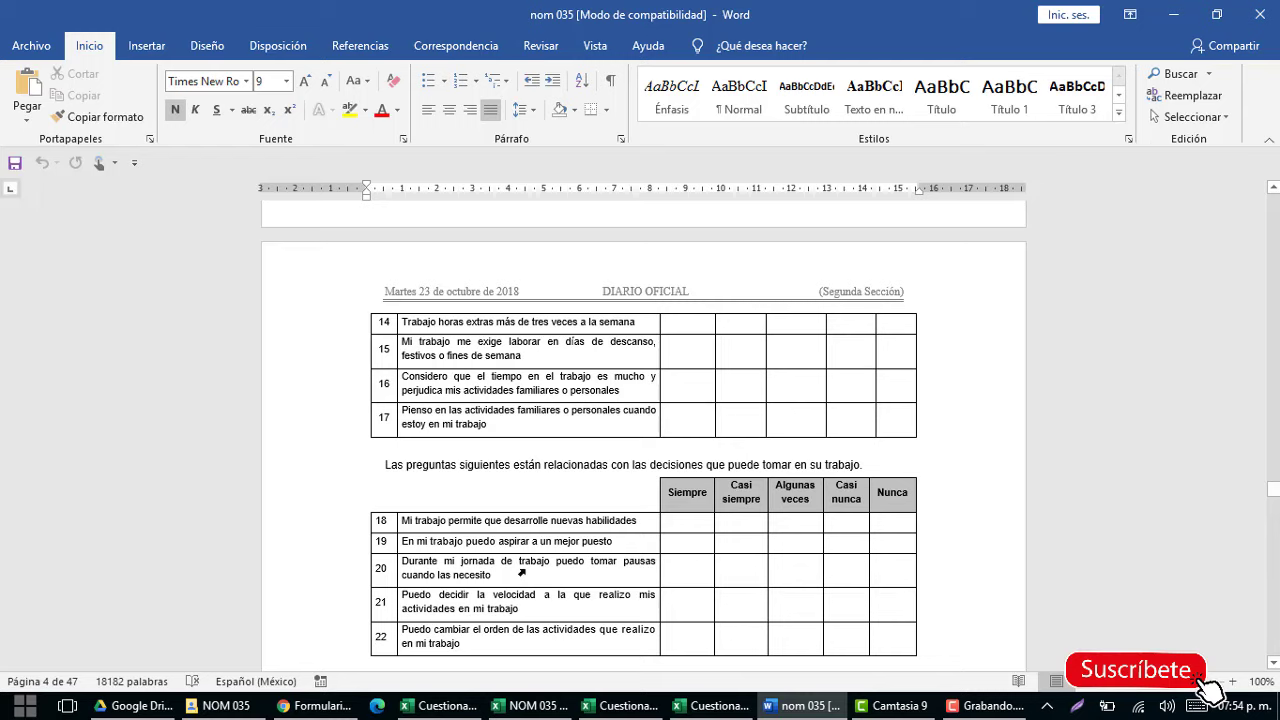
{"action": "left_click", "coordinate": [320, 707]}
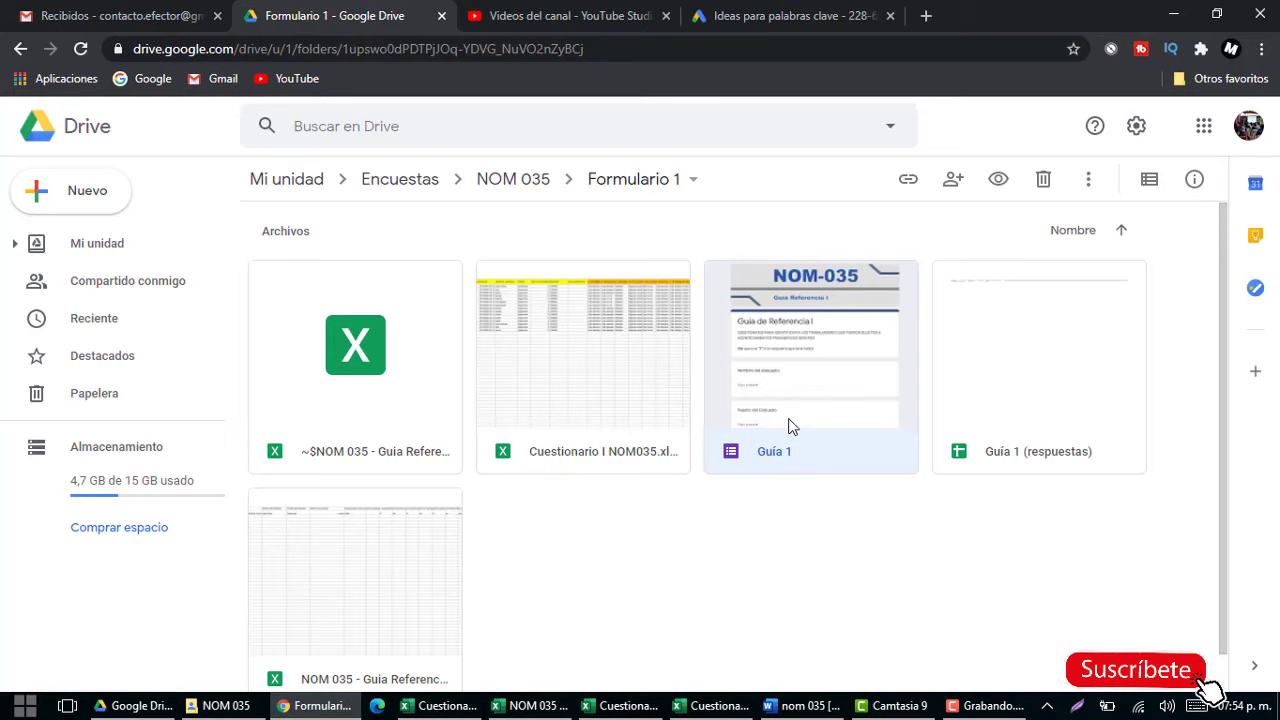
Open the Guía 1 form from the Formulario 1 folder in Google Forms.
{"action": "left_click", "coordinate": [96, 202]}
{"action": "mouse_move", "coordinate": [157, 412]}
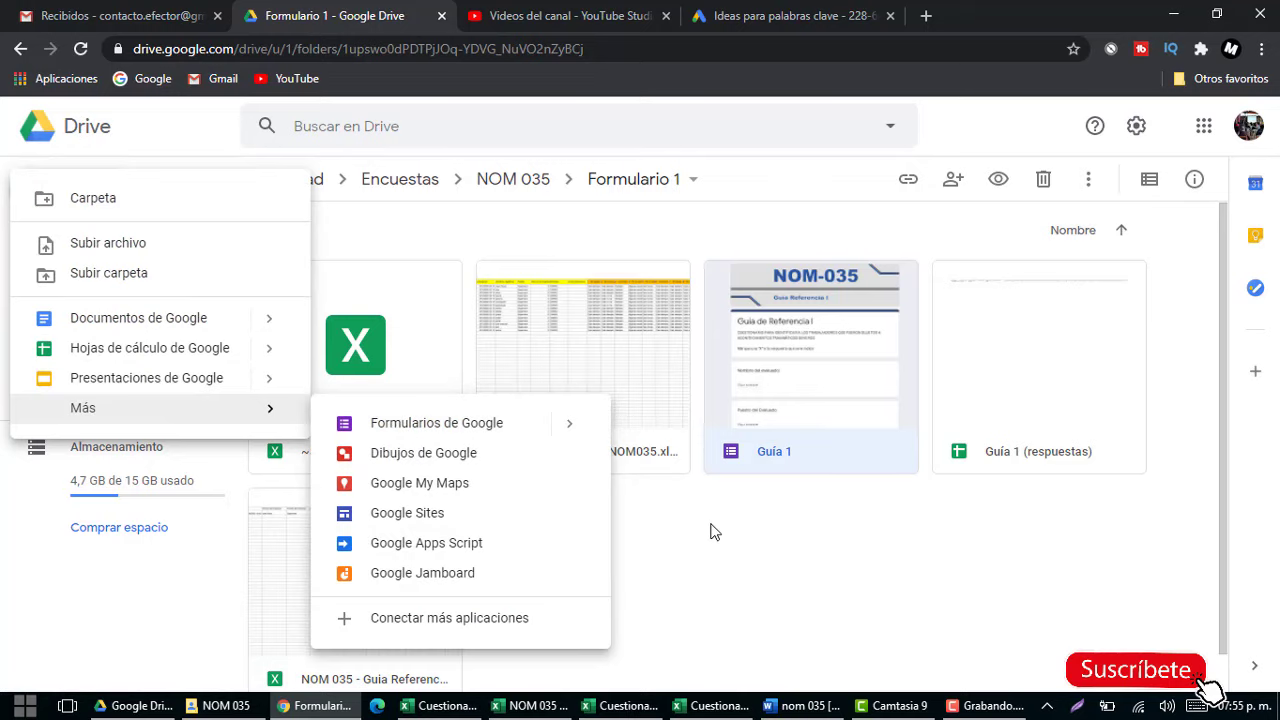
{"action": "left_click", "coordinate": [759, 573]}
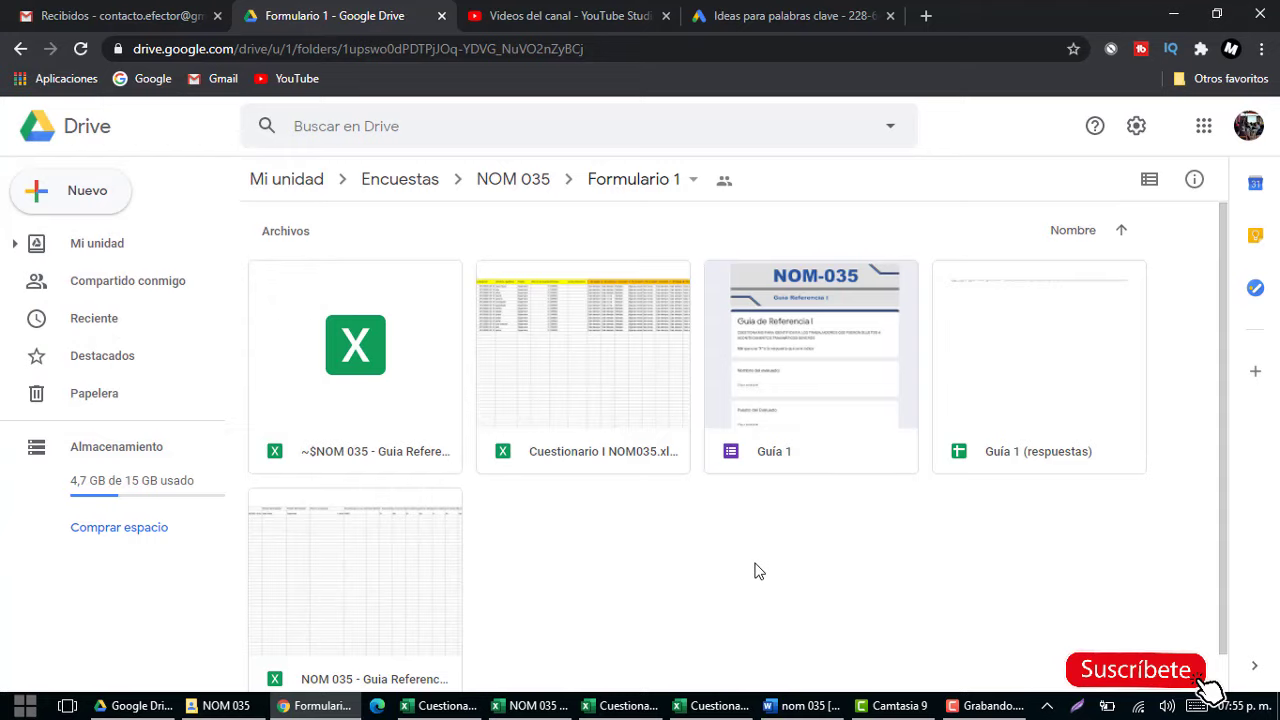
{"action": "left_click", "coordinate": [829, 398]}
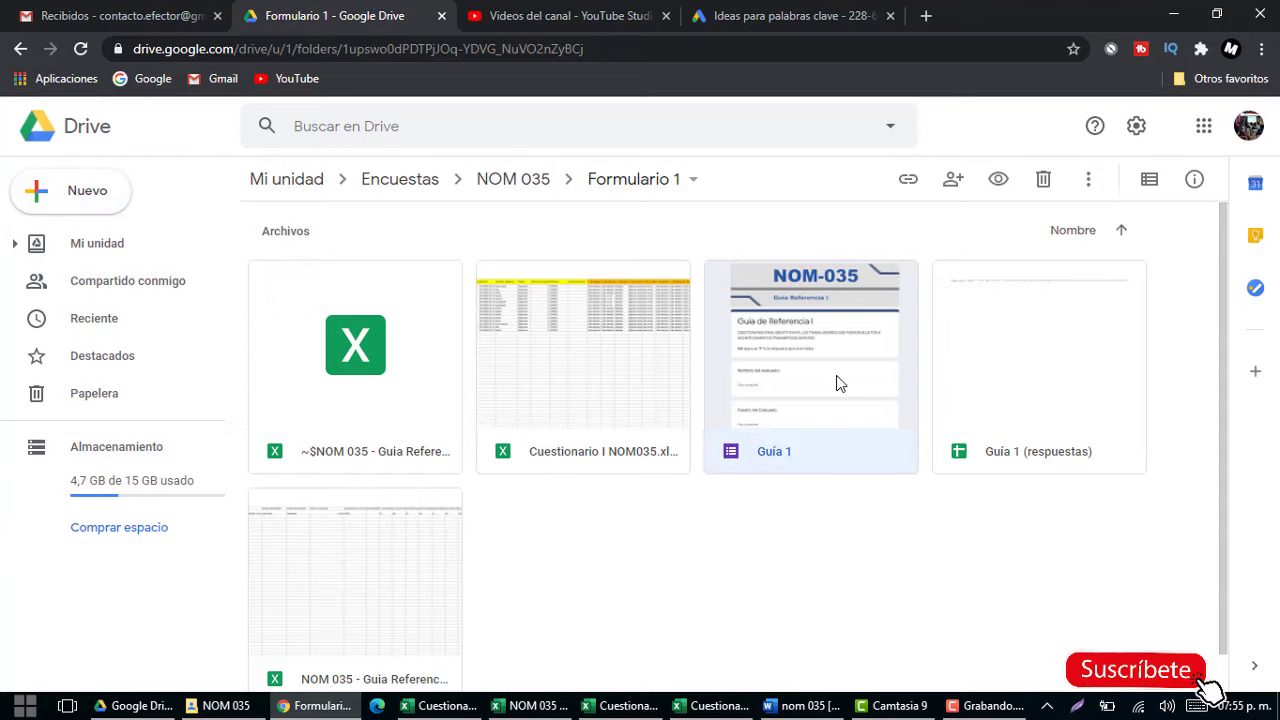
{"action": "double_click", "coordinate": [838, 383]}
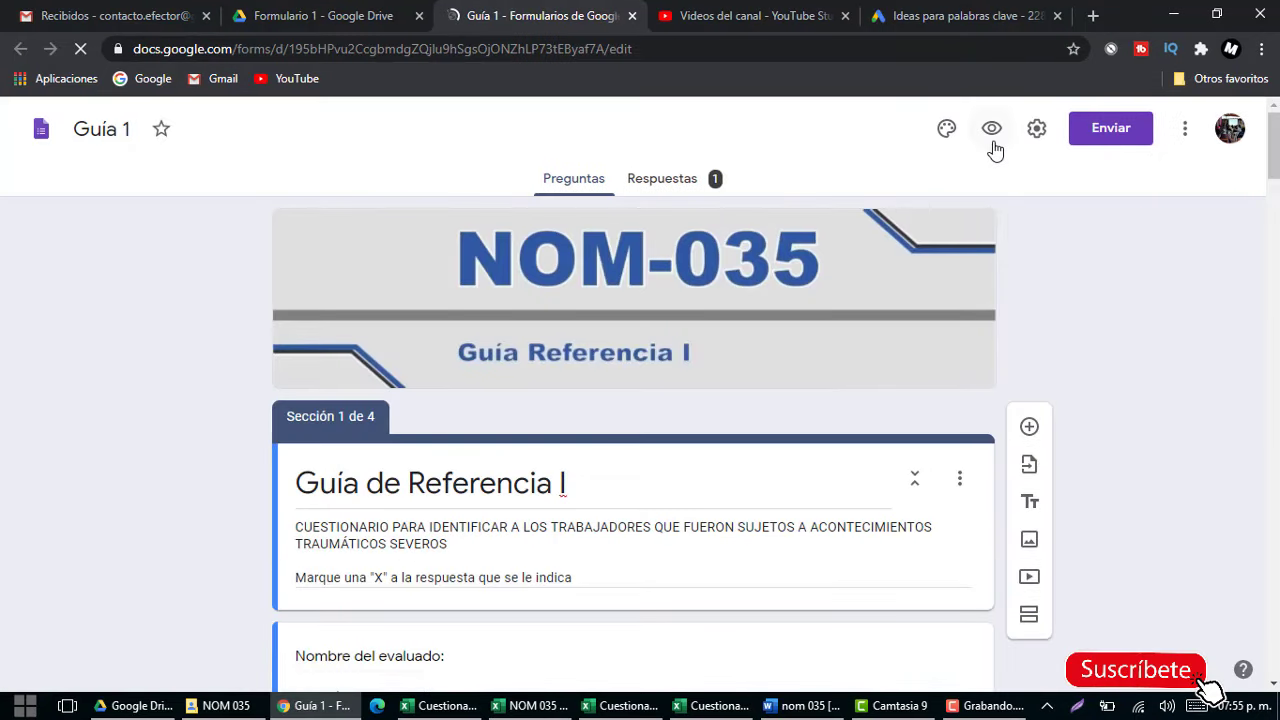
Preview the Guía de Referencia I form and answer its first section.
{"action": "left_click", "coordinate": [992, 130]}
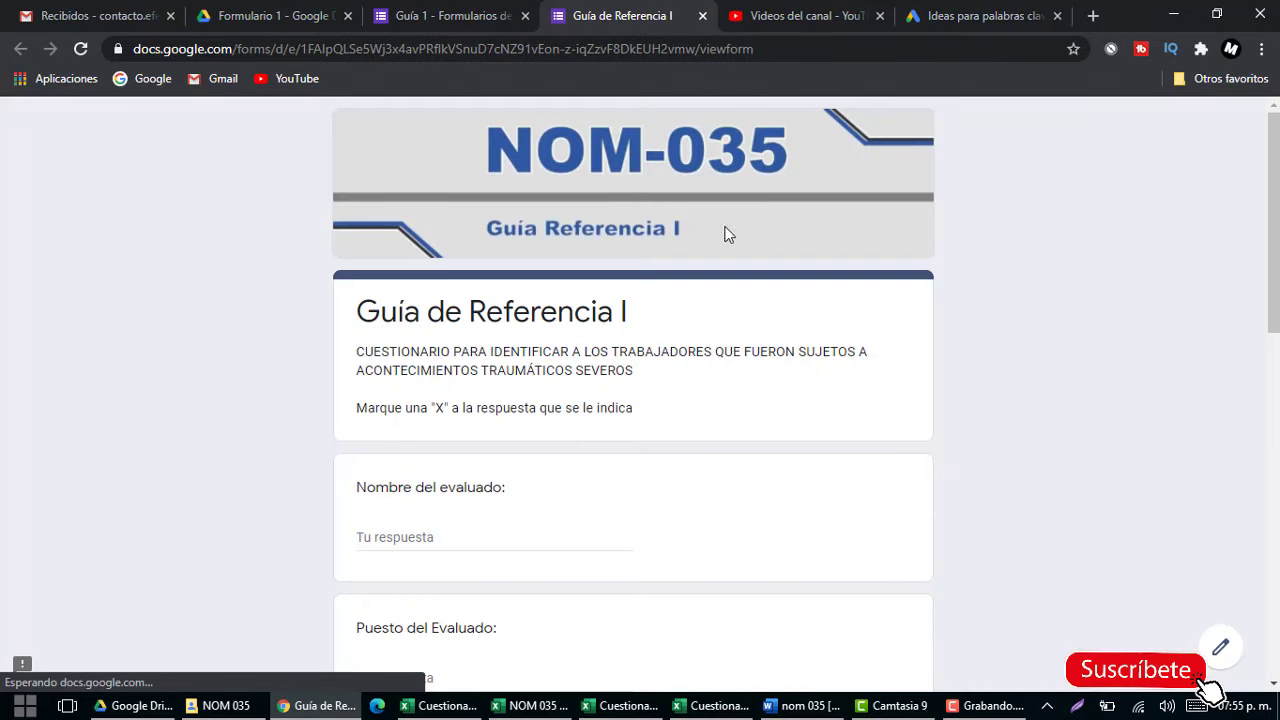
{"action": "scroll", "coordinate": [446, 514], "scroll_direction": "down", "scroll_amount": 1}
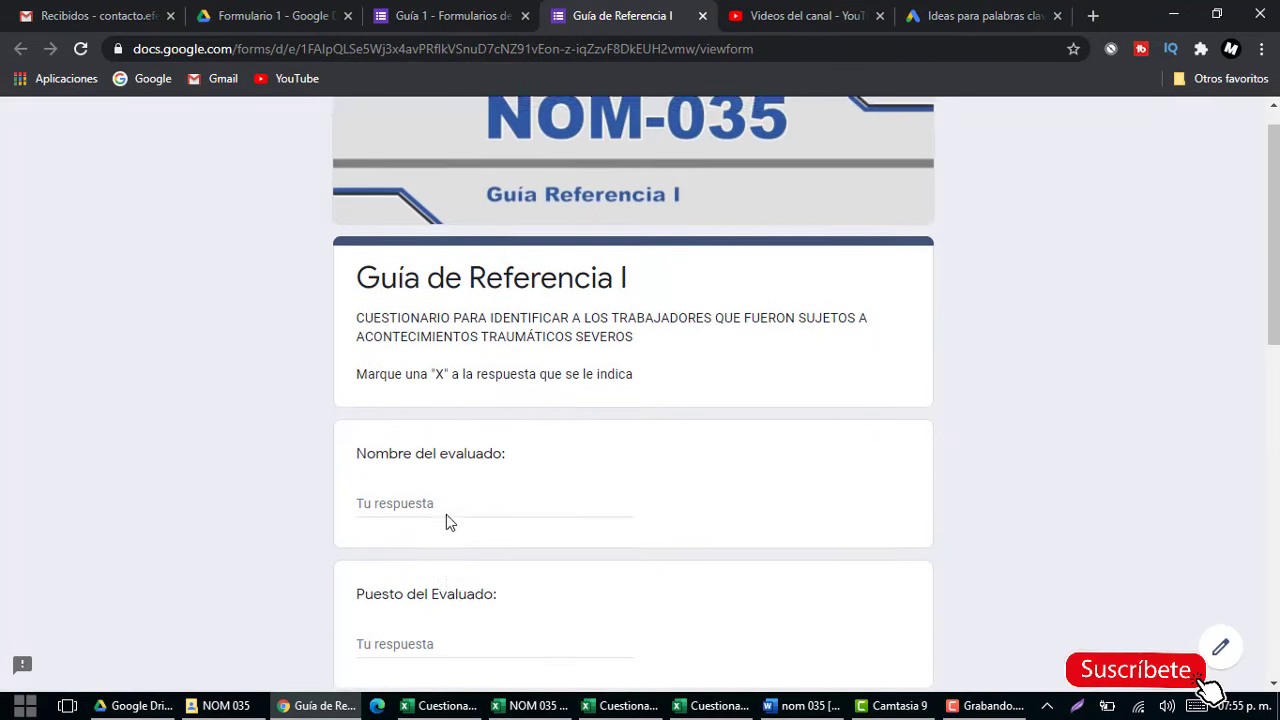
{"action": "scroll", "coordinate": [394, 452], "scroll_direction": "down", "scroll_amount": 2}
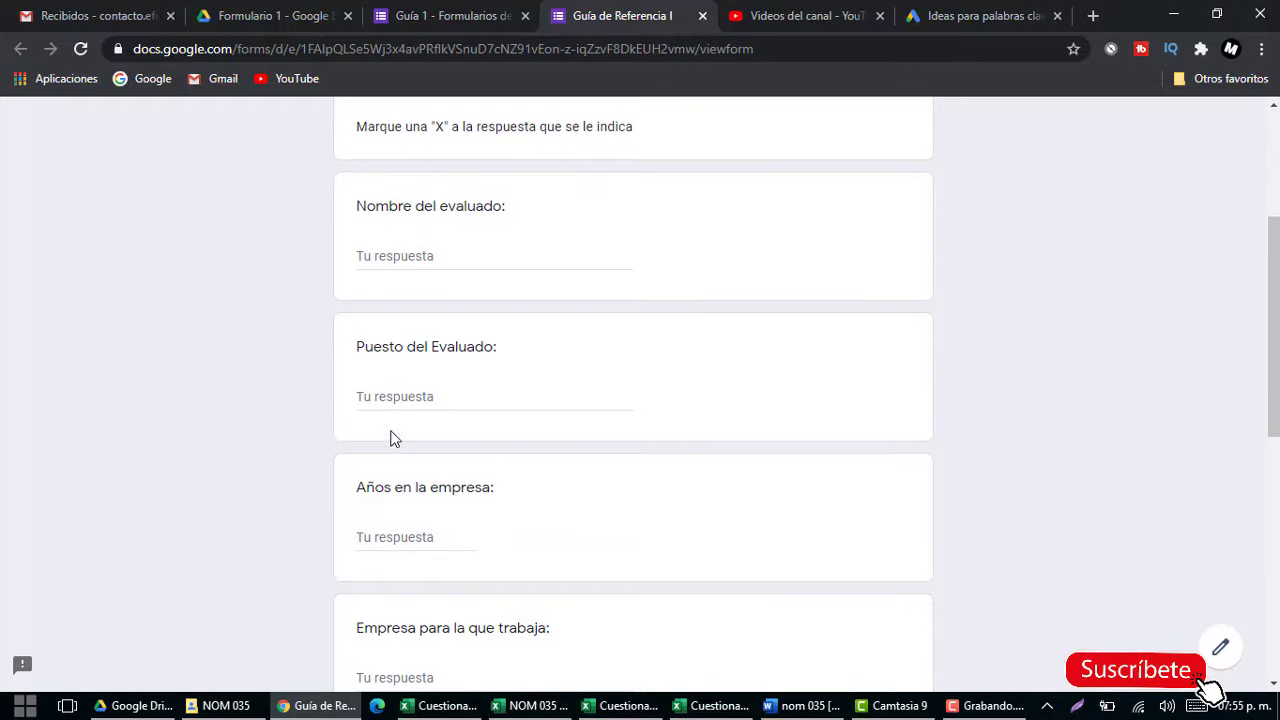
{"action": "scroll", "coordinate": [391, 437], "scroll_direction": "down", "scroll_amount": 1}
{"action": "scroll", "coordinate": [389, 429], "scroll_direction": "down", "scroll_amount": 1}
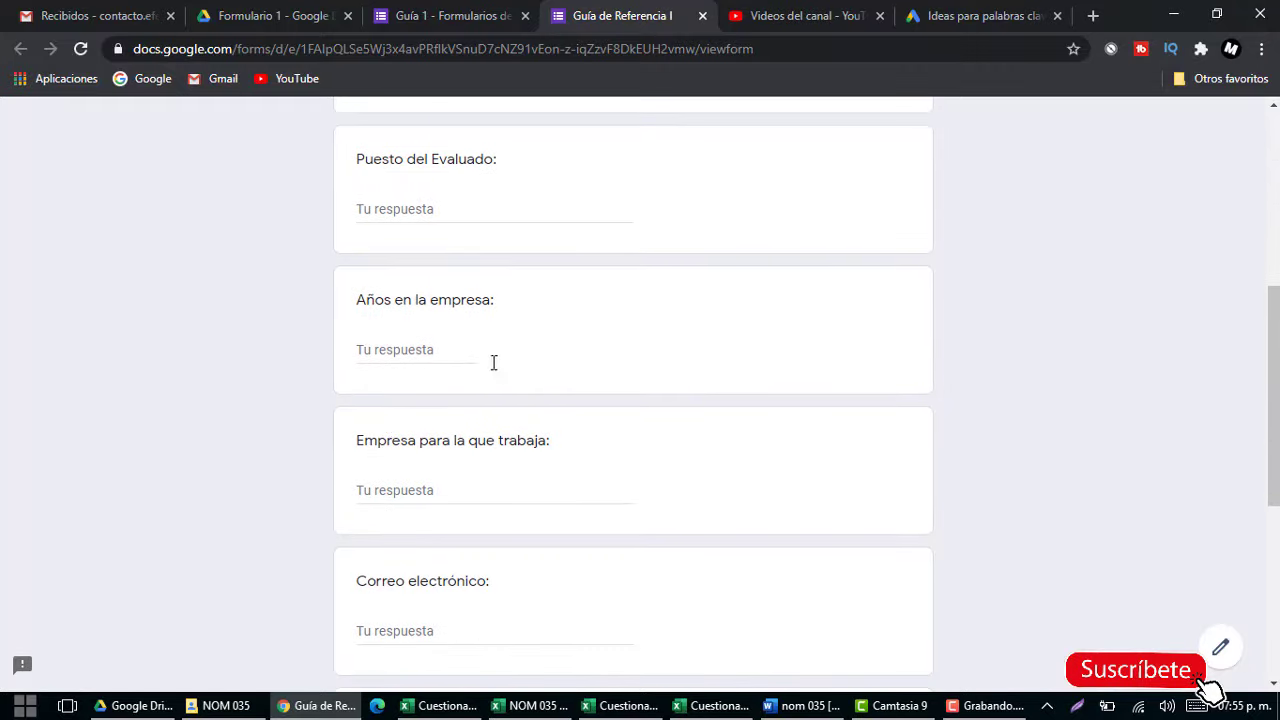
{"action": "scroll", "coordinate": [548, 449], "scroll_direction": "down", "scroll_amount": 1}
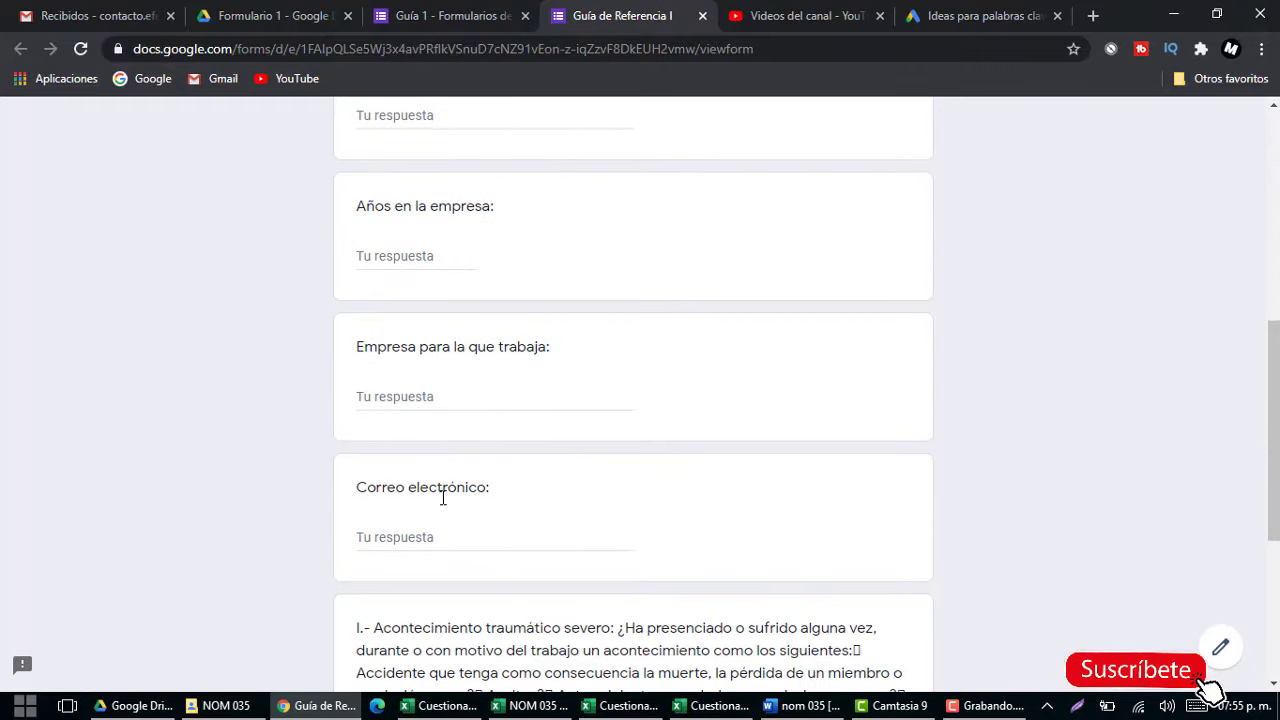
{"action": "scroll", "coordinate": [545, 480], "scroll_direction": "down", "scroll_amount": 1}
{"action": "scroll", "coordinate": [568, 430], "scroll_direction": "down", "scroll_amount": 3}
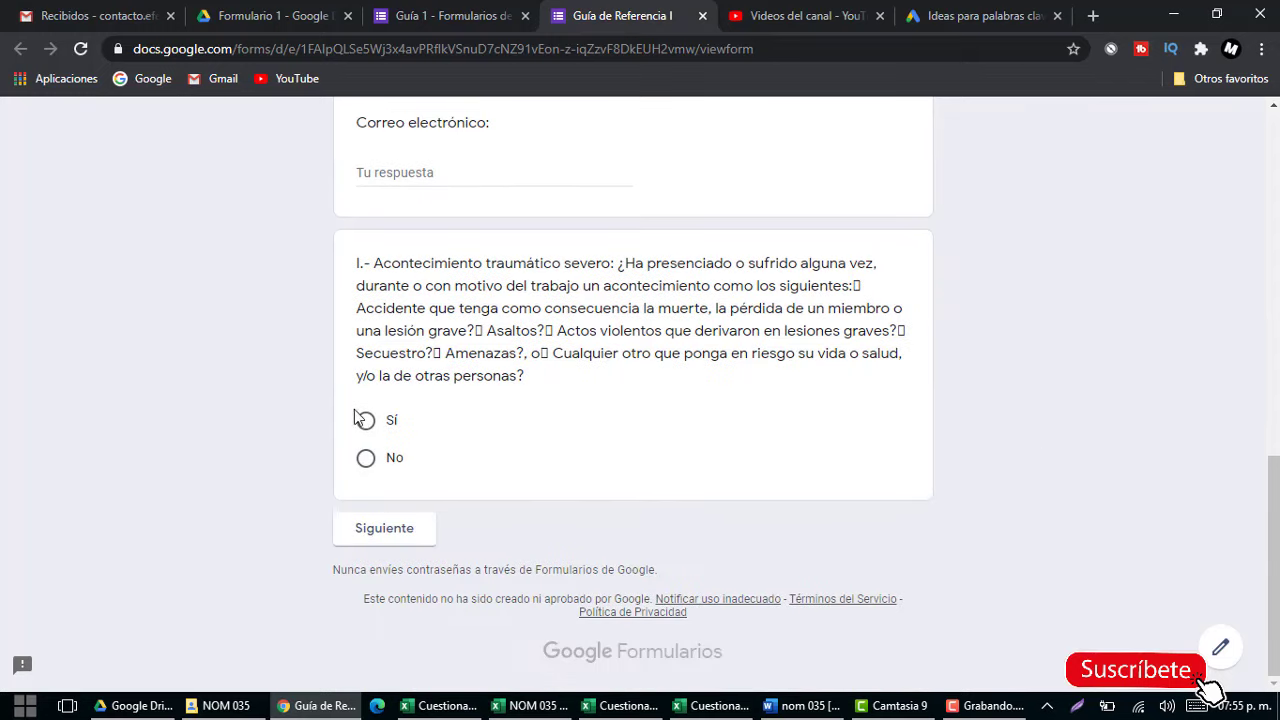
{"action": "left_click", "coordinate": [392, 532]}
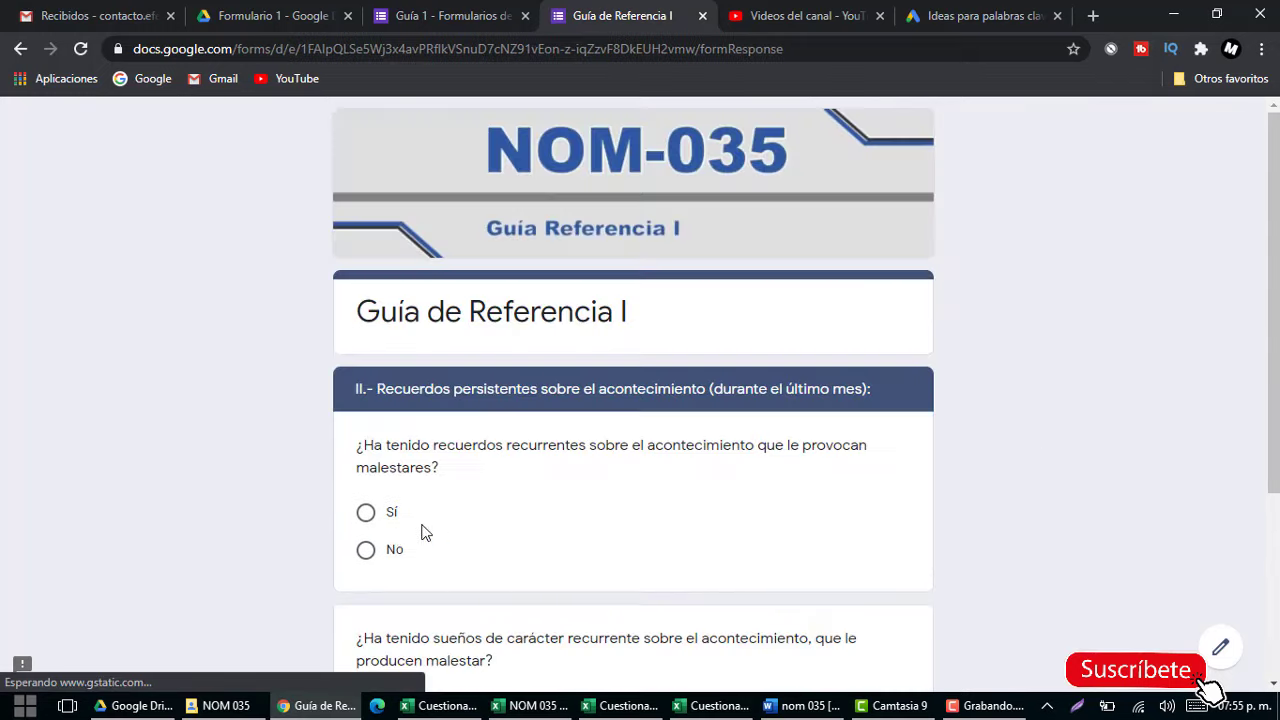
Complete the remaining sections through section IV and submit the test response.
{"action": "scroll", "coordinate": [420, 531], "scroll_direction": "down", "scroll_amount": 3}
{"action": "left_click", "coordinate": [482, 541]}
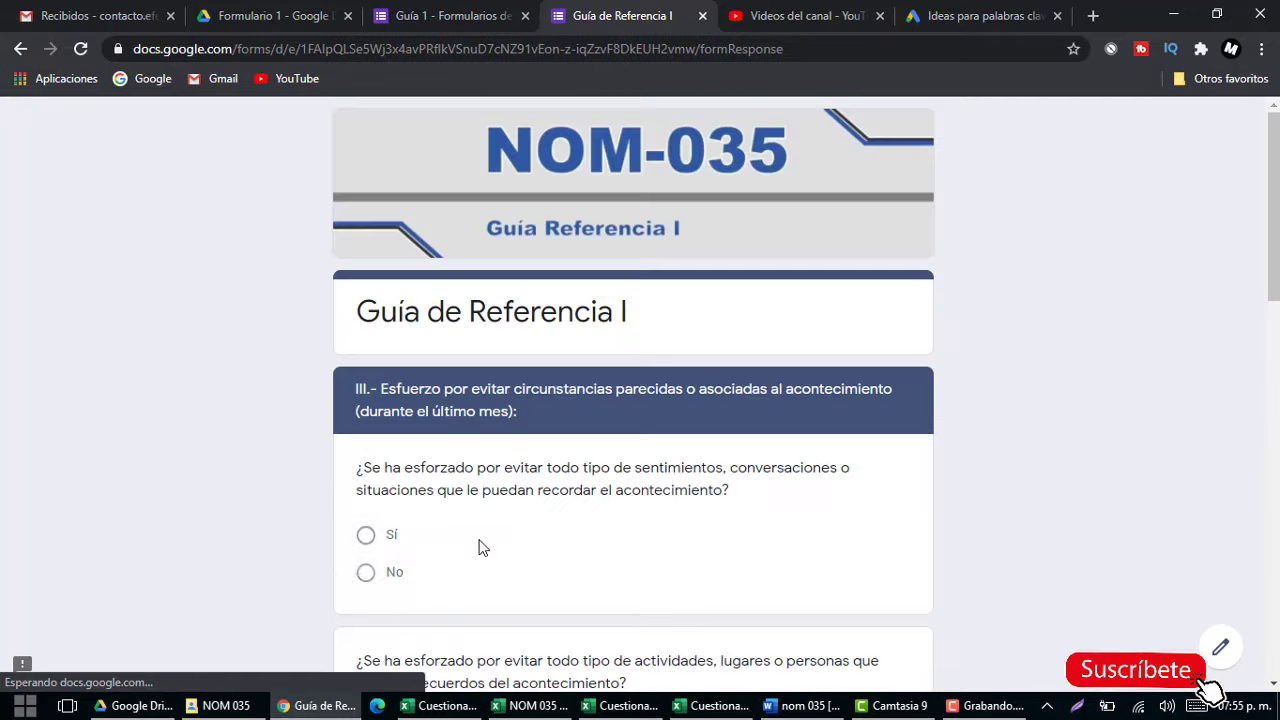
{"action": "scroll", "coordinate": [480, 546], "scroll_direction": "down", "scroll_amount": 1}
{"action": "scroll", "coordinate": [480, 543], "scroll_direction": "down", "scroll_amount": 10}
{"action": "scroll", "coordinate": [482, 576], "scroll_direction": "down", "scroll_amount": 3}
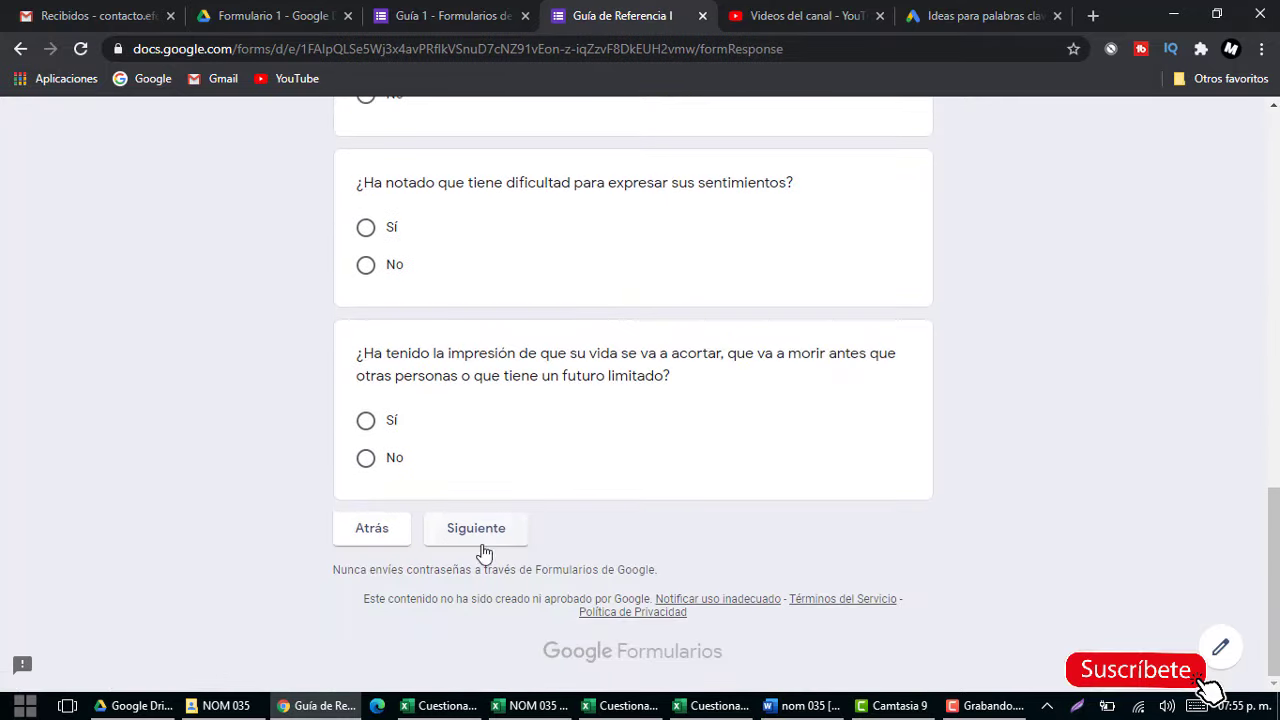
{"action": "left_click", "coordinate": [481, 545]}
{"action": "scroll", "coordinate": [480, 558], "scroll_direction": "down", "scroll_amount": 6}
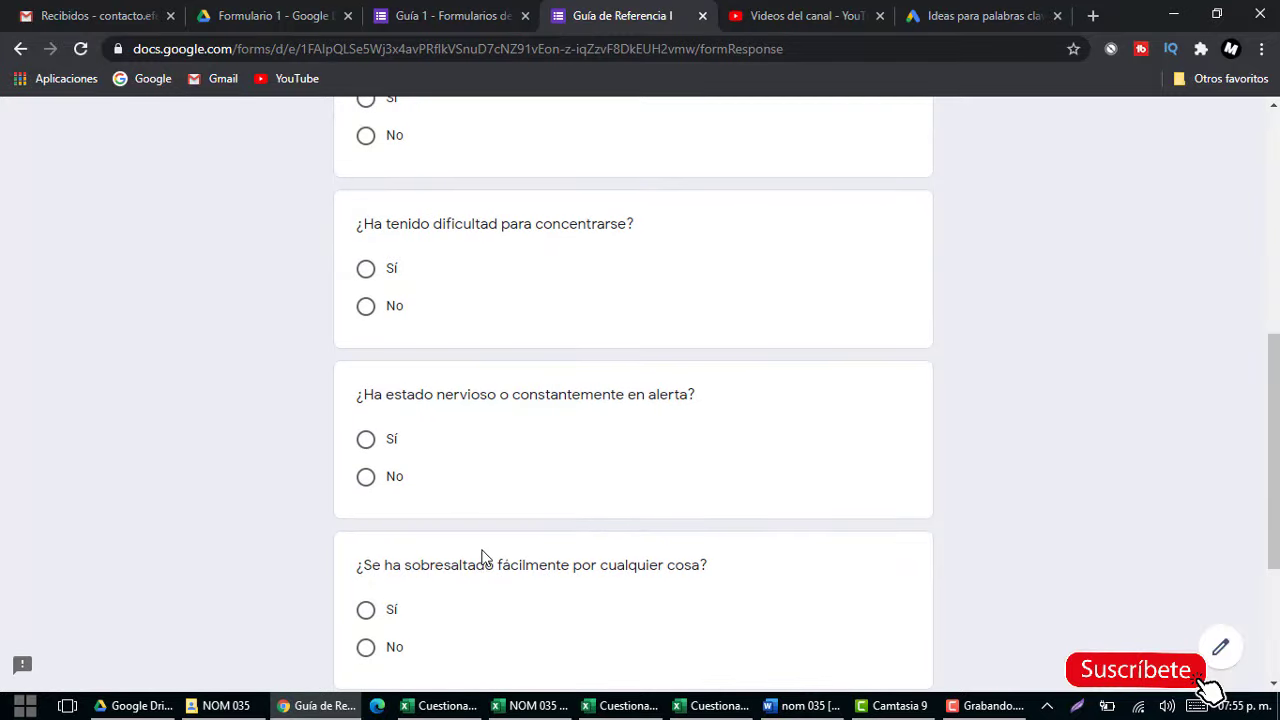
{"action": "scroll", "coordinate": [485, 565], "scroll_direction": "down", "scroll_amount": 3}
{"action": "left_click", "coordinate": [486, 540]}
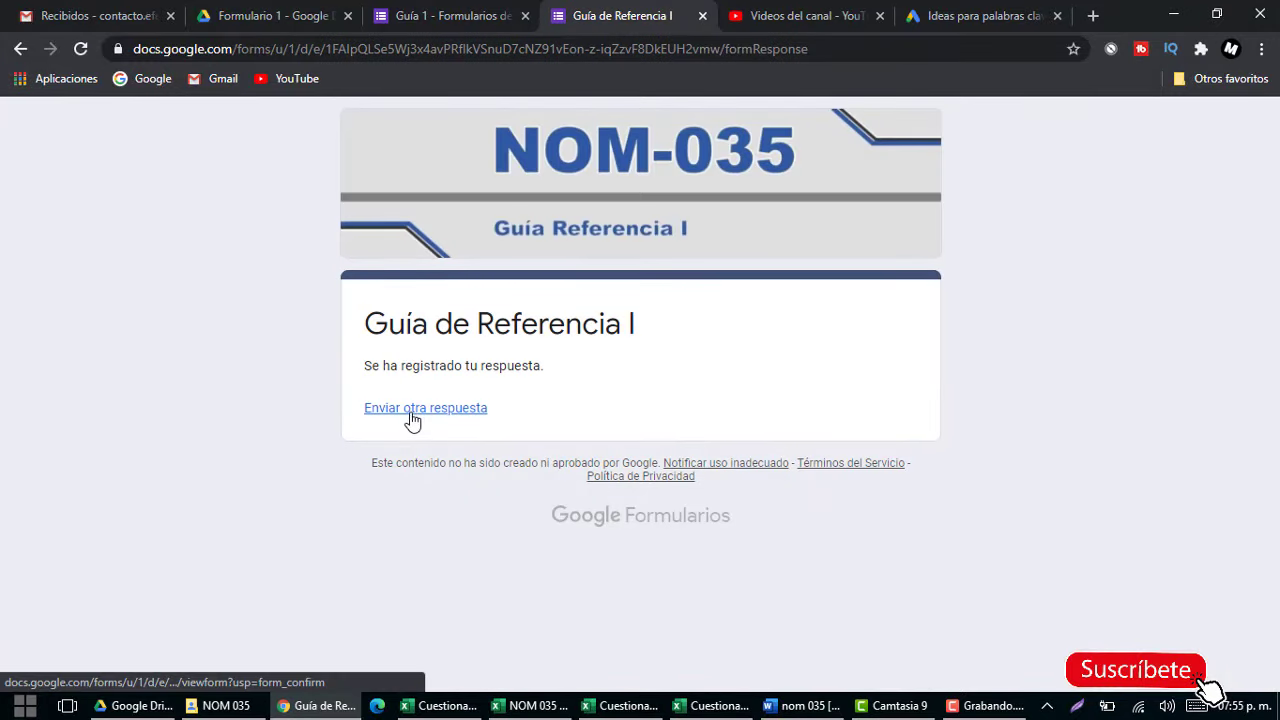
Open Guía 1 (respuestas) in Sheets and copy response row A2:U2 for the Excel workbook.
{"action": "left_click", "coordinate": [276, 12]}
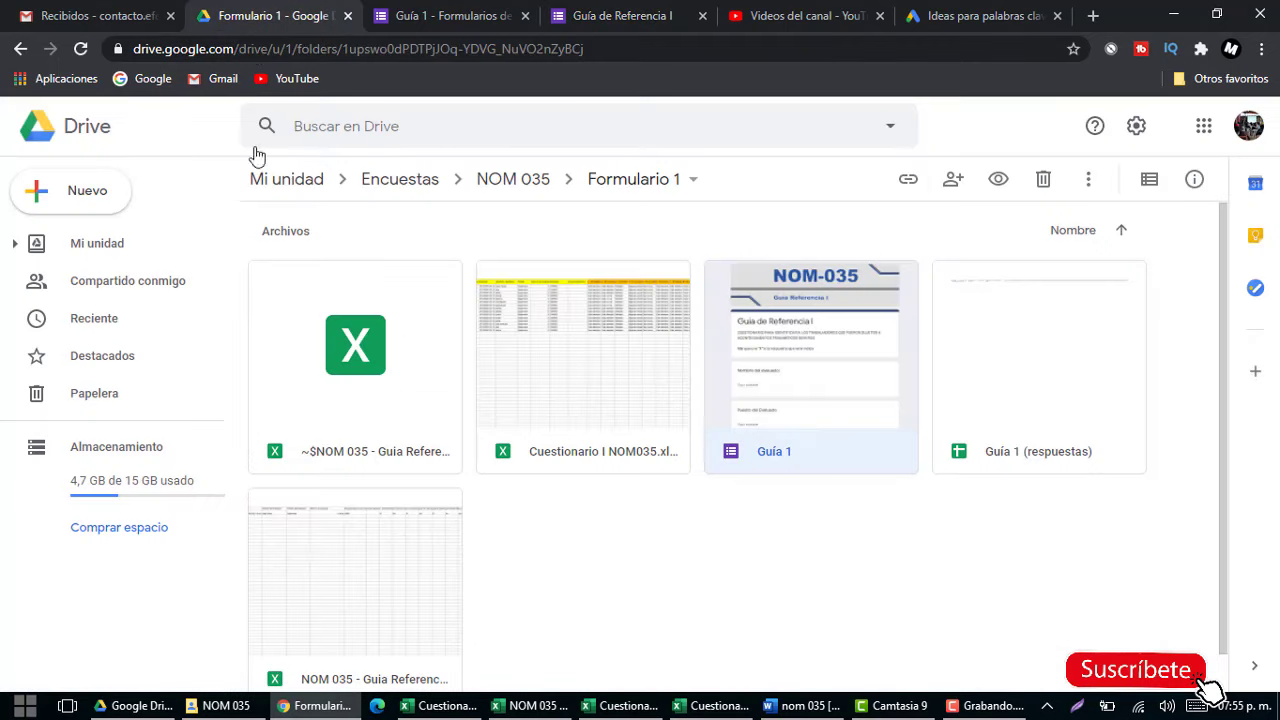
{"action": "left_click", "coordinate": [995, 403]}
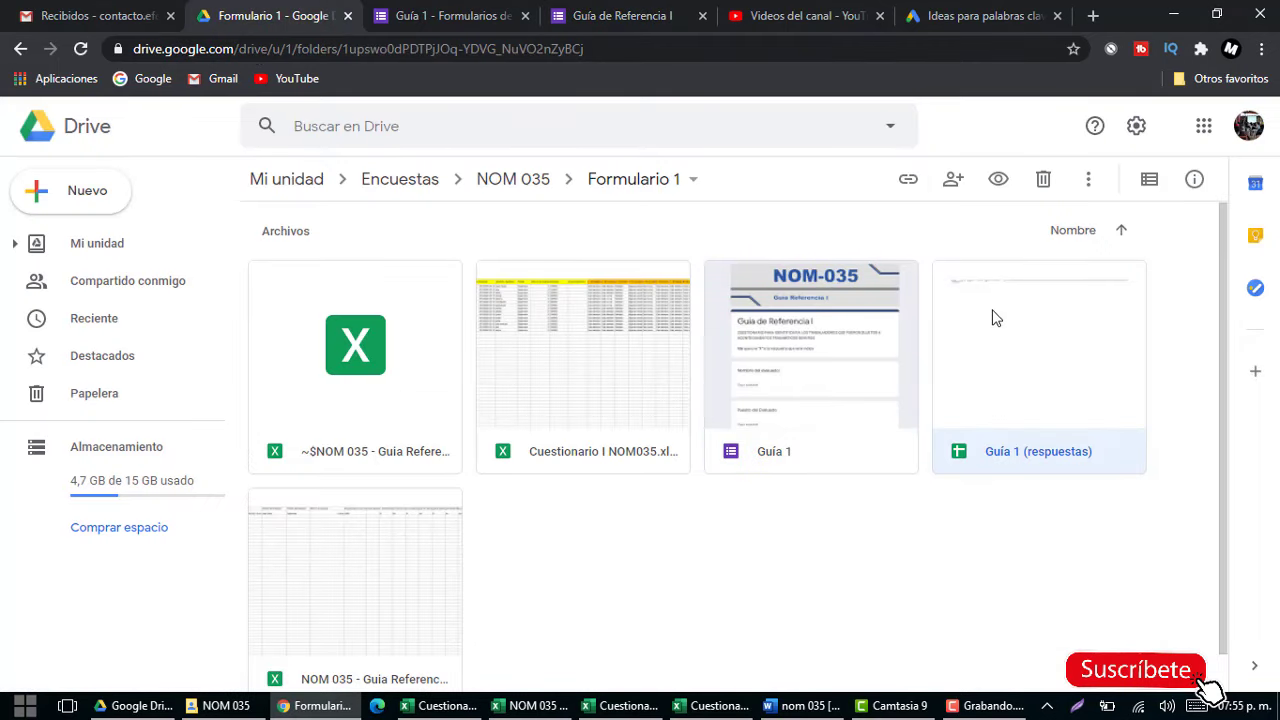
{"action": "double_click", "coordinate": [1037, 330]}
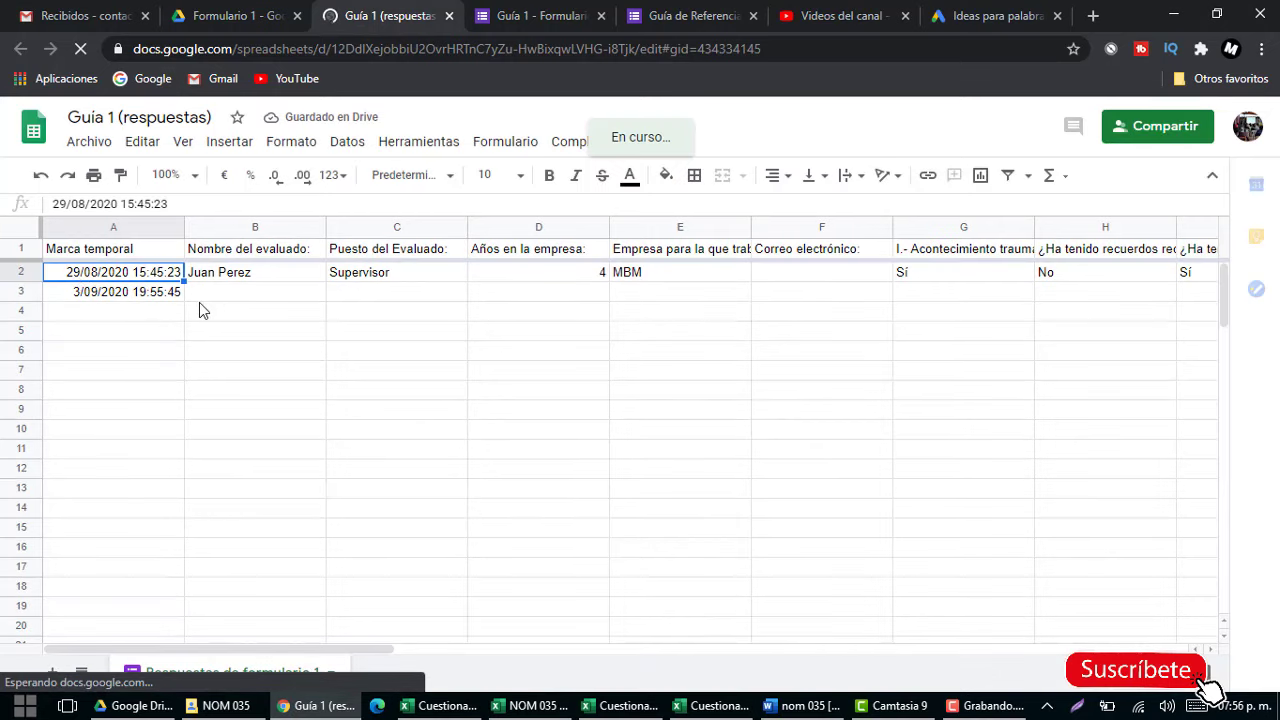
{"action": "key", "text": "shift+Right"}
{"action": "key", "text": "shift+Right"}
{"action": "key", "text": "shift+Right"}
{"action": "key", "text": "shift+Right"}
{"action": "key", "text": "shift+Right"}
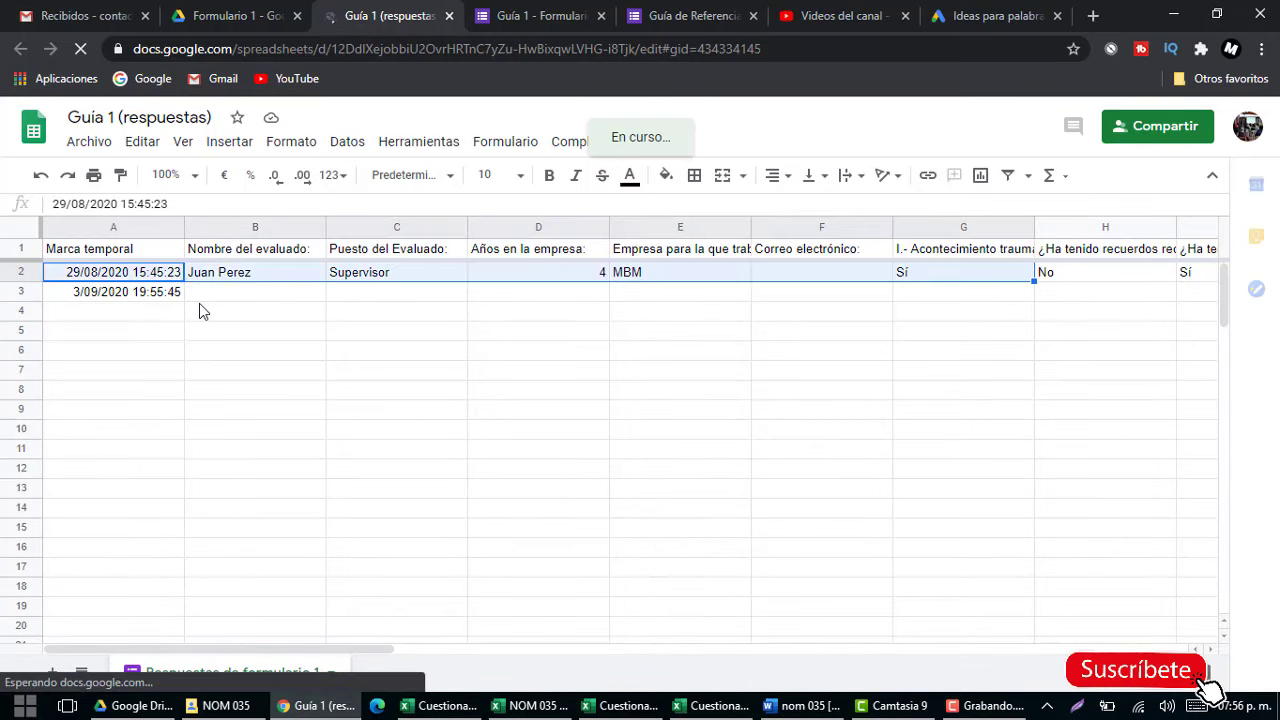
{"action": "key", "text": "ctrl+shift+Right"}
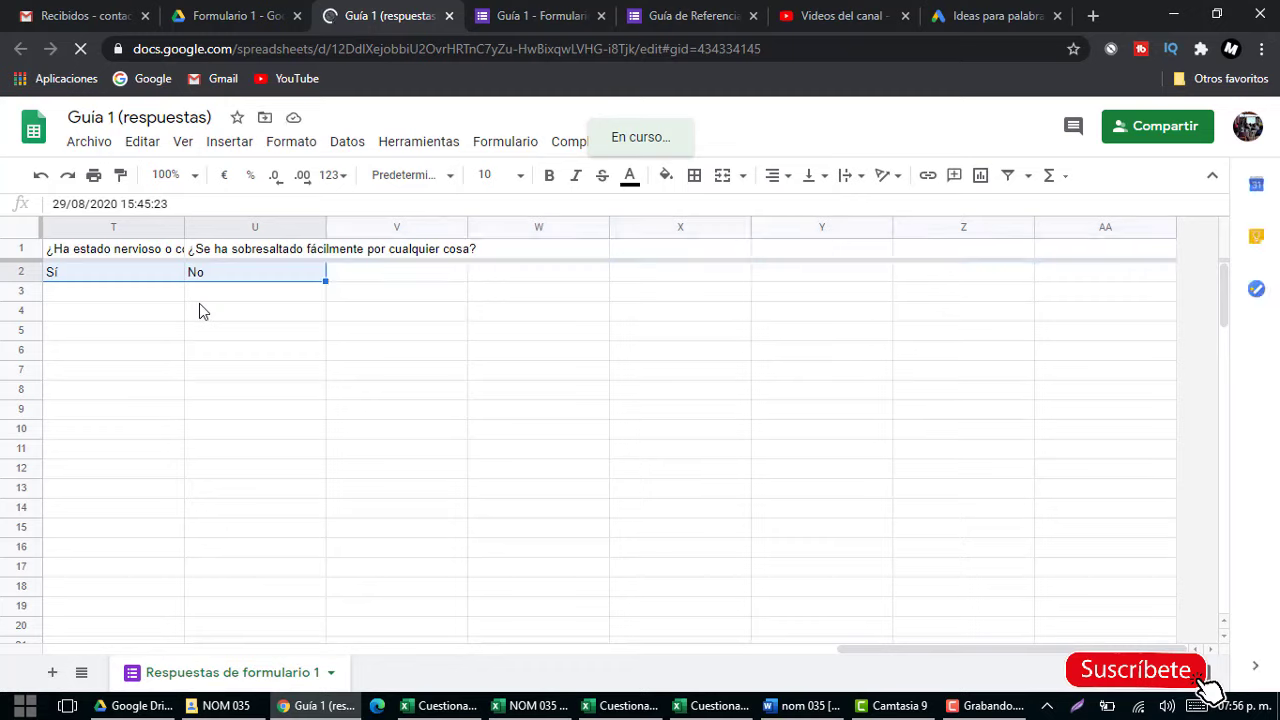
{"action": "key", "text": "ctrl+c"}
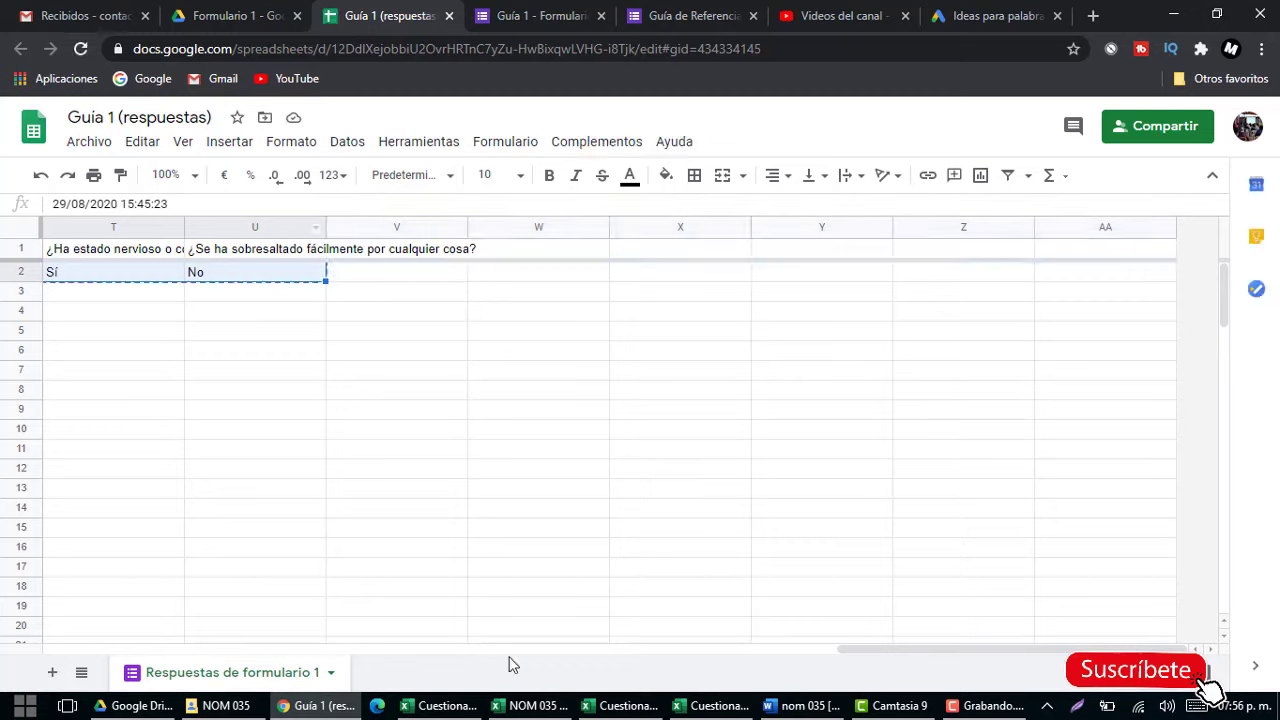
{"action": "left_click", "coordinate": [530, 705]}
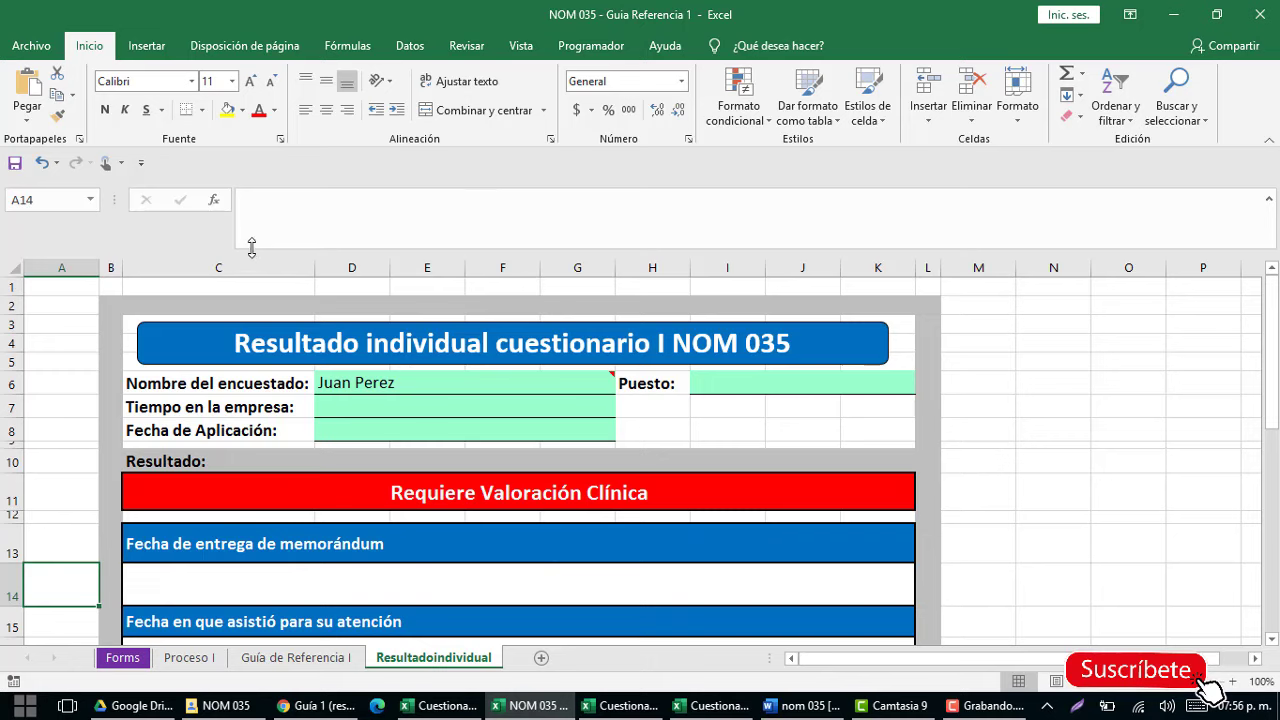
Paste the copied response into Forms row 2 as Unicode text, so D2 shows 4.
{"action": "left_click_drag", "start_coordinate": [252, 248], "coordinate": [264, 210]}
{"action": "left_click", "coordinate": [122, 657]}
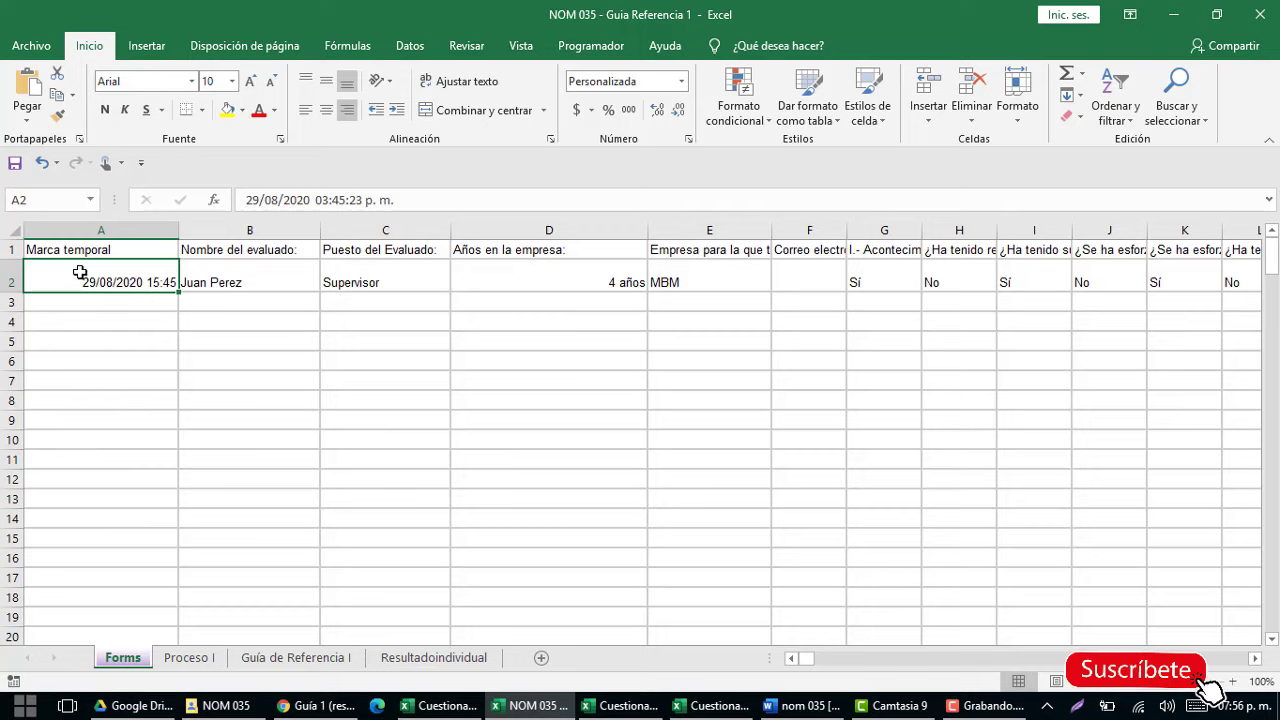
{"action": "key", "text": "ctrl+alt+v"}
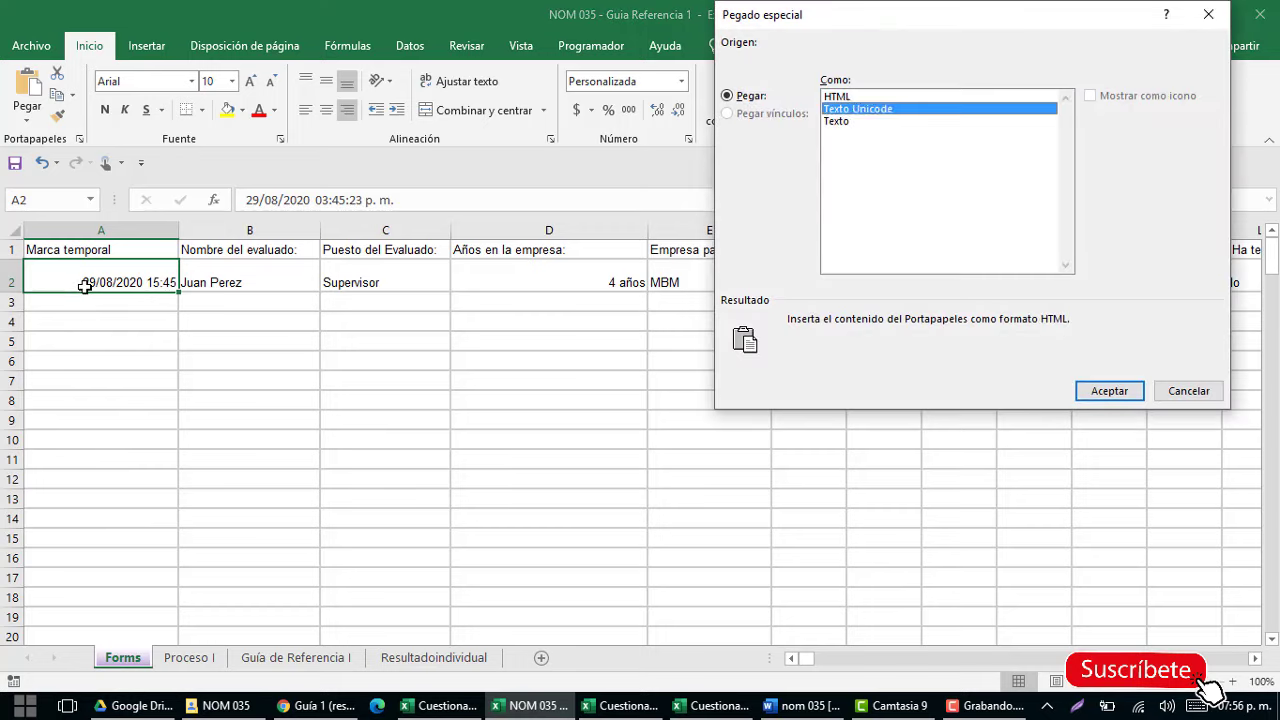
{"action": "key", "text": "Down"}
{"action": "key", "text": "Return"}
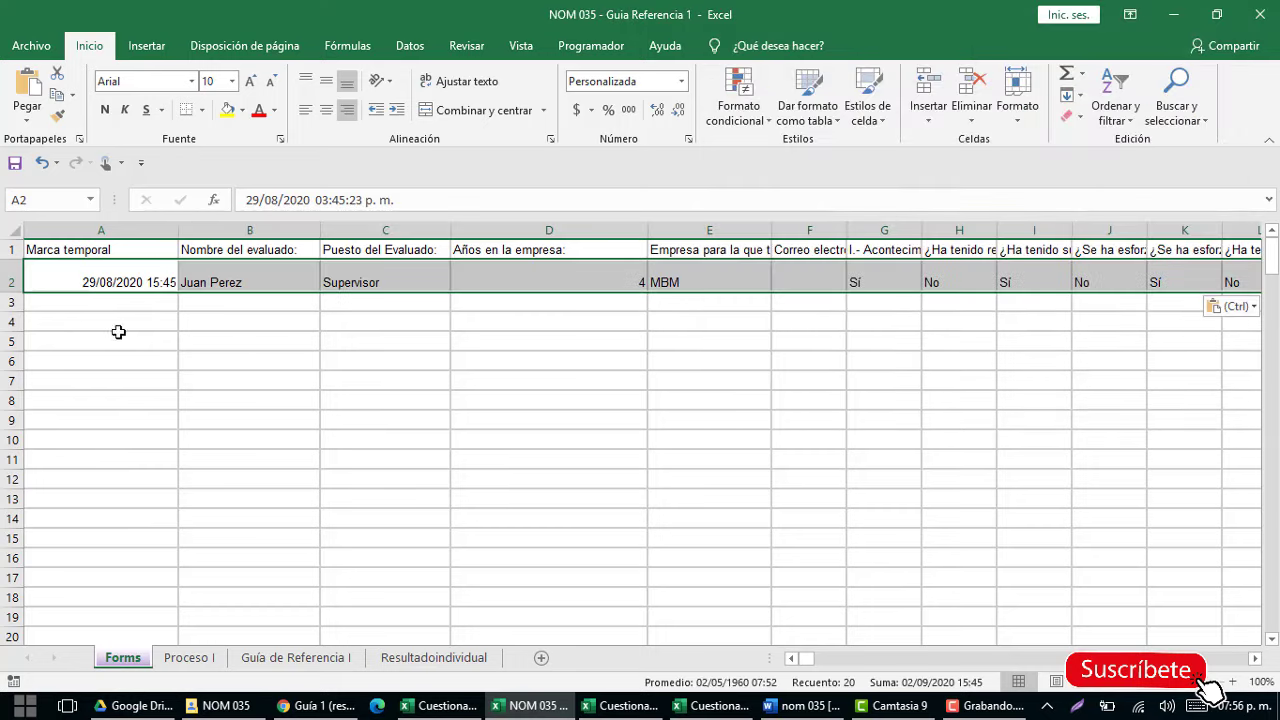
{"action": "left_click", "coordinate": [130, 340]}
{"action": "left_click_drag", "start_coordinate": [134, 304], "coordinate": [131, 540]}
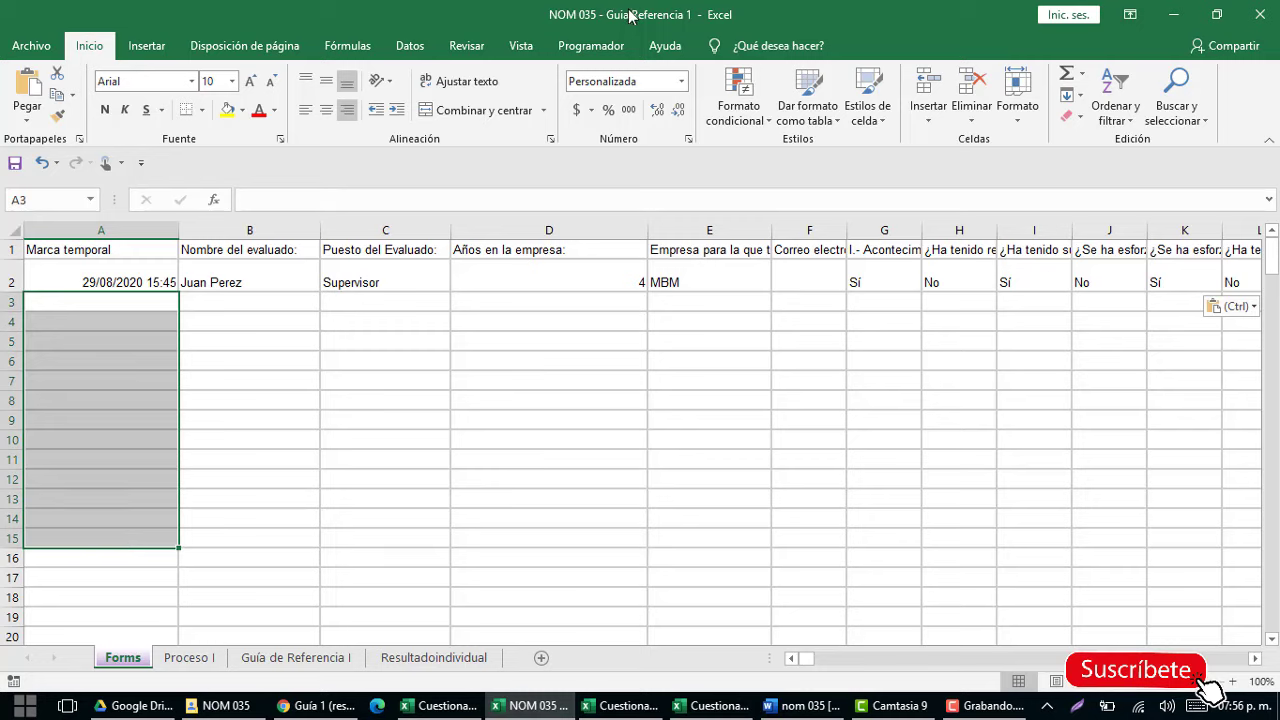
On the Proceso I sheet, inspect the row 8 headers and row 9 answer formulas.
{"action": "left_click", "coordinate": [180, 660]}
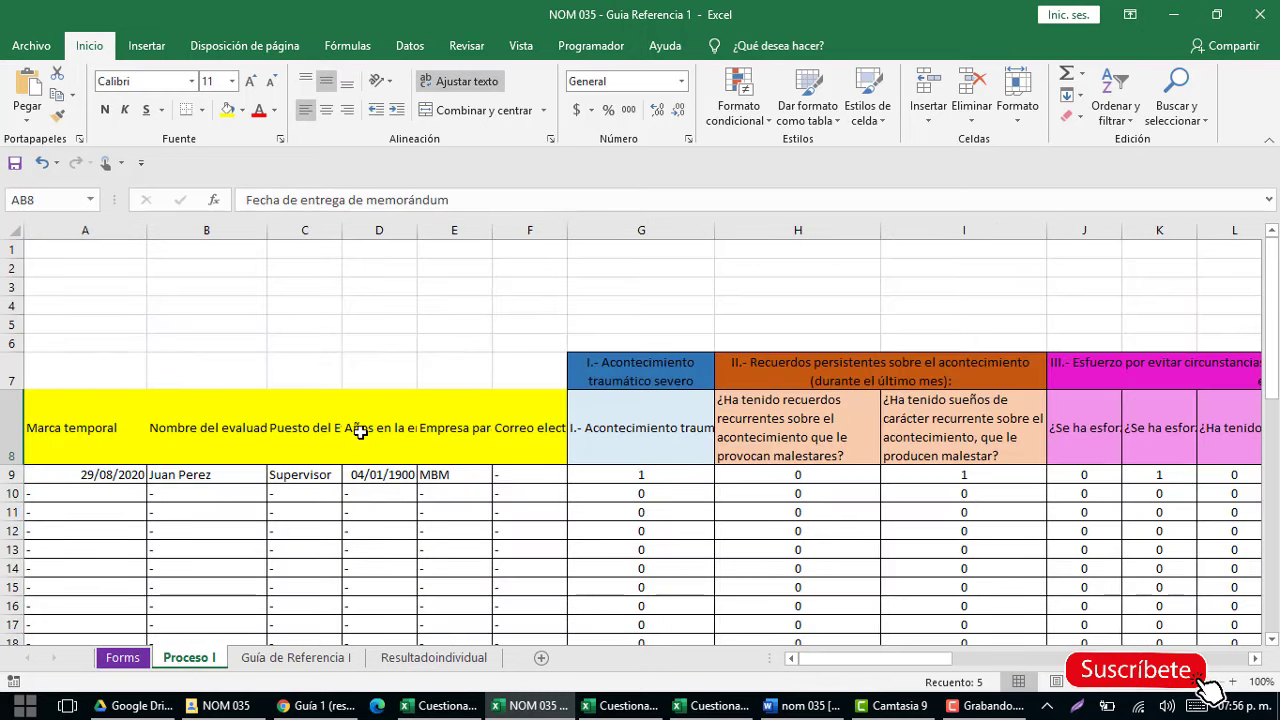
{"action": "left_click", "coordinate": [362, 430]}
{"action": "key", "text": "Home"}
{"action": "key", "text": "Down"}
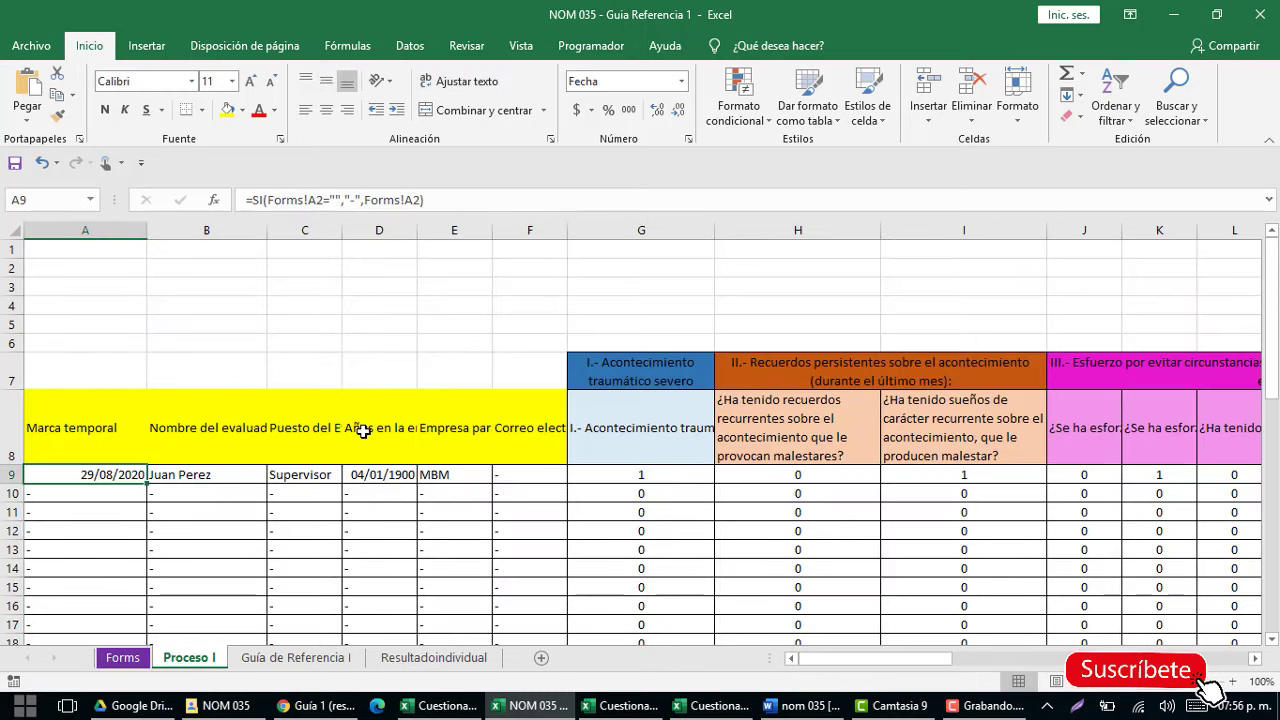
{"action": "key", "text": "Right"}
{"action": "key", "text": "Right"}
{"action": "key", "text": "Right"}
{"action": "key", "text": "Right"}
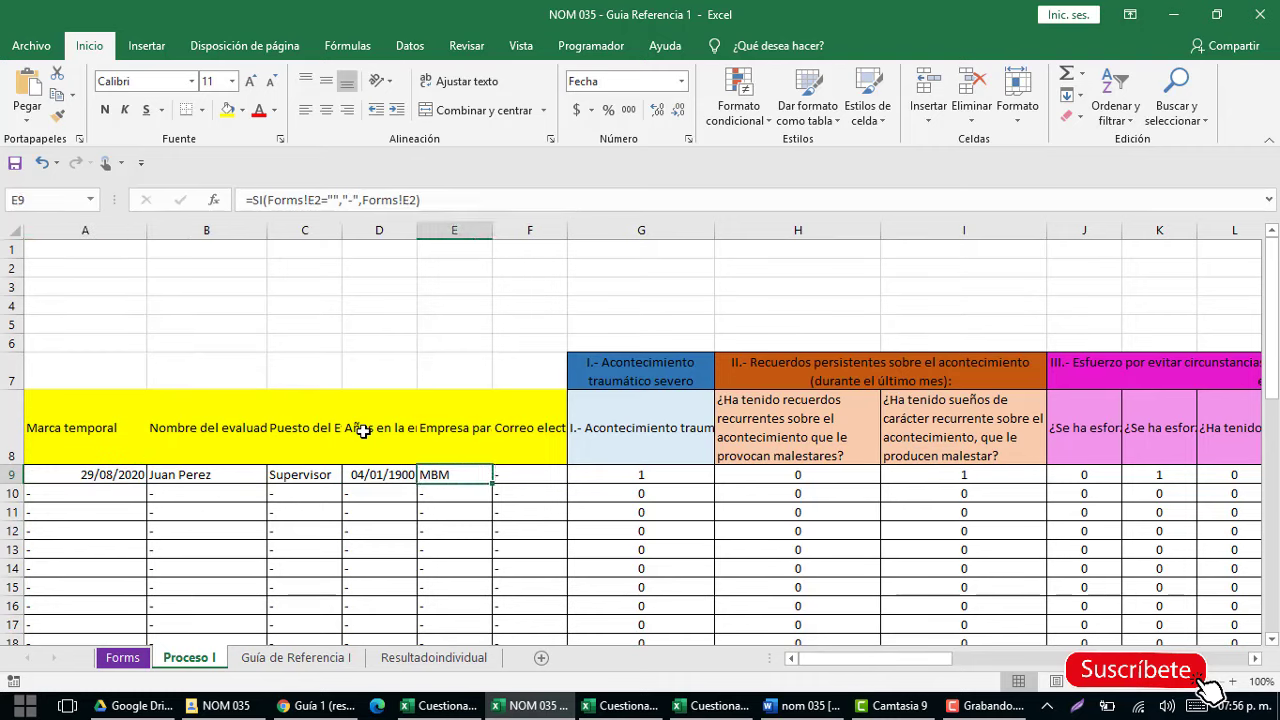
{"action": "key", "text": "Right"}
{"action": "key", "text": "Right"}
{"action": "key", "text": "Right"}
{"action": "key", "text": "Left"}
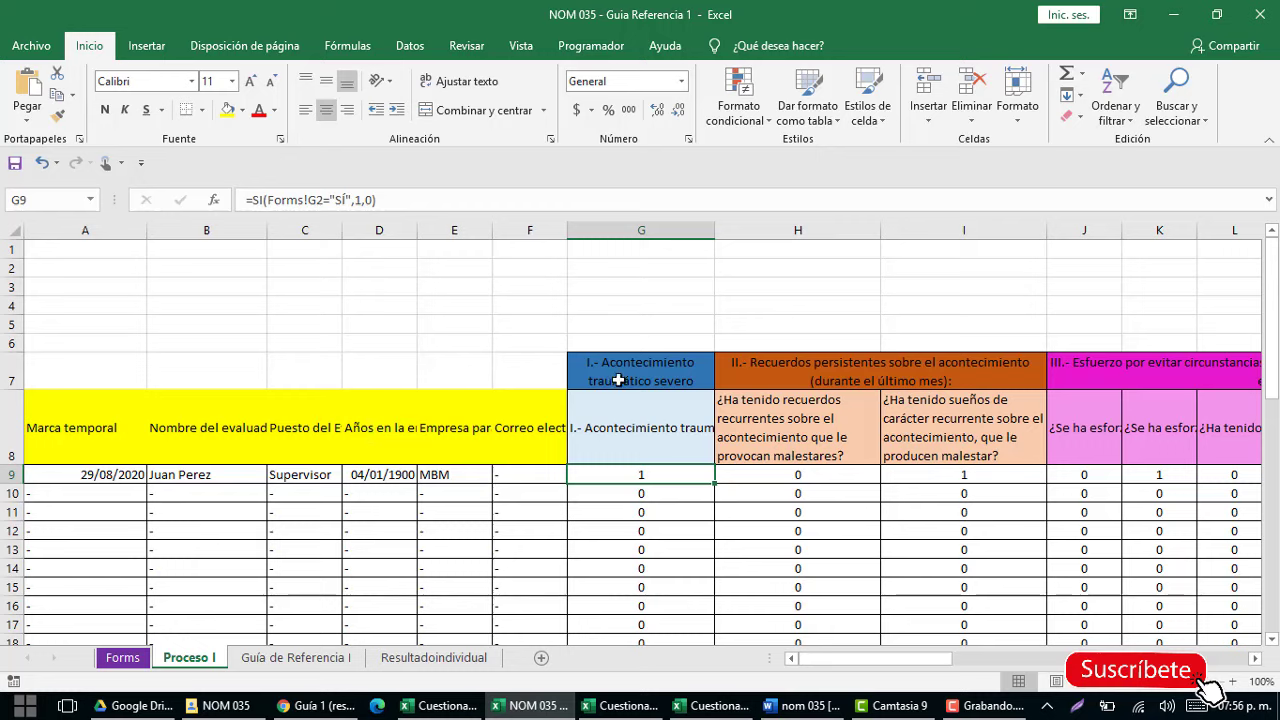
Examine section I's G7 title, G8 header and G9 scoring formula, leaving it unchanged.
{"action": "left_click", "coordinate": [631, 437]}
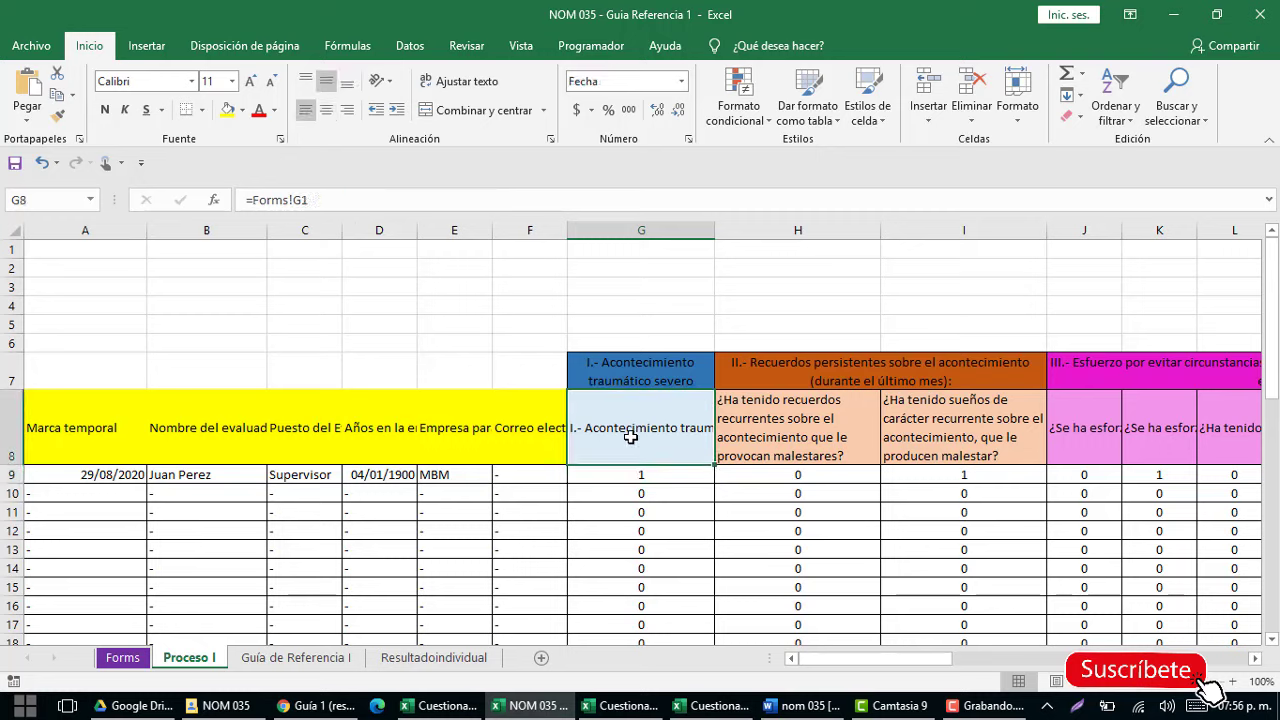
{"action": "left_click", "coordinate": [631, 372]}
{"action": "left_click", "coordinate": [648, 472]}
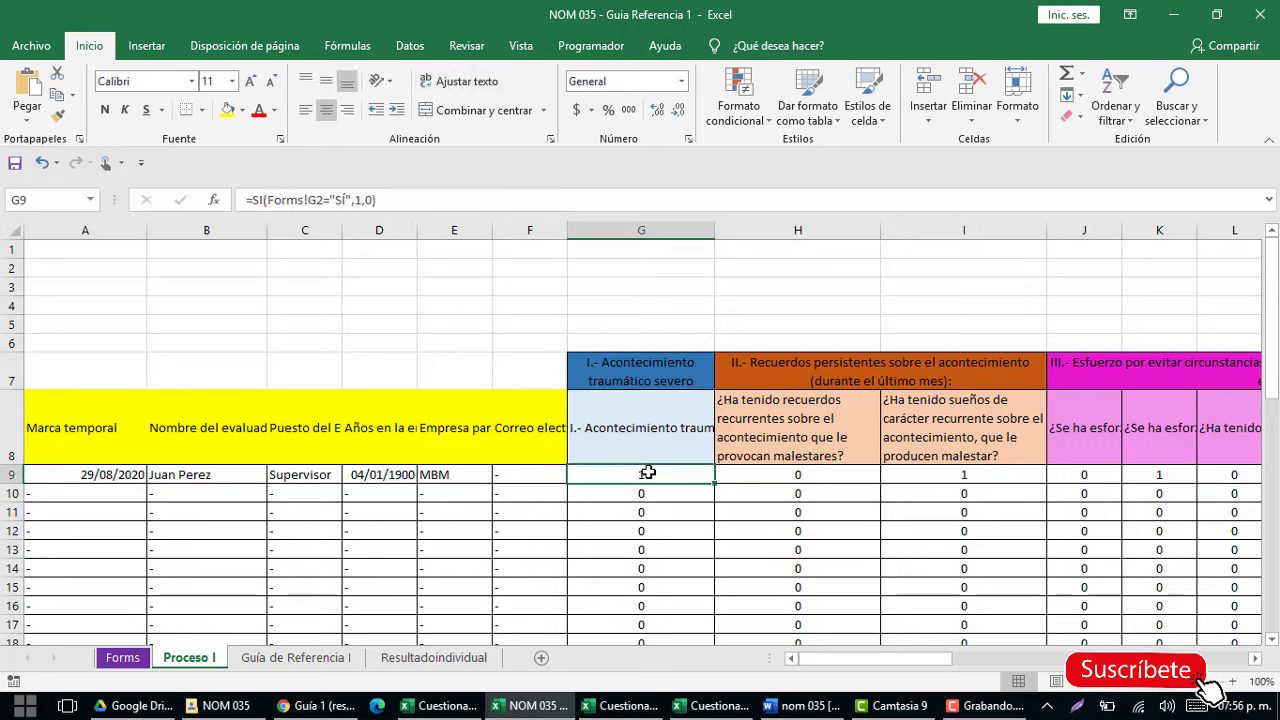
{"action": "left_click", "coordinate": [345, 200]}
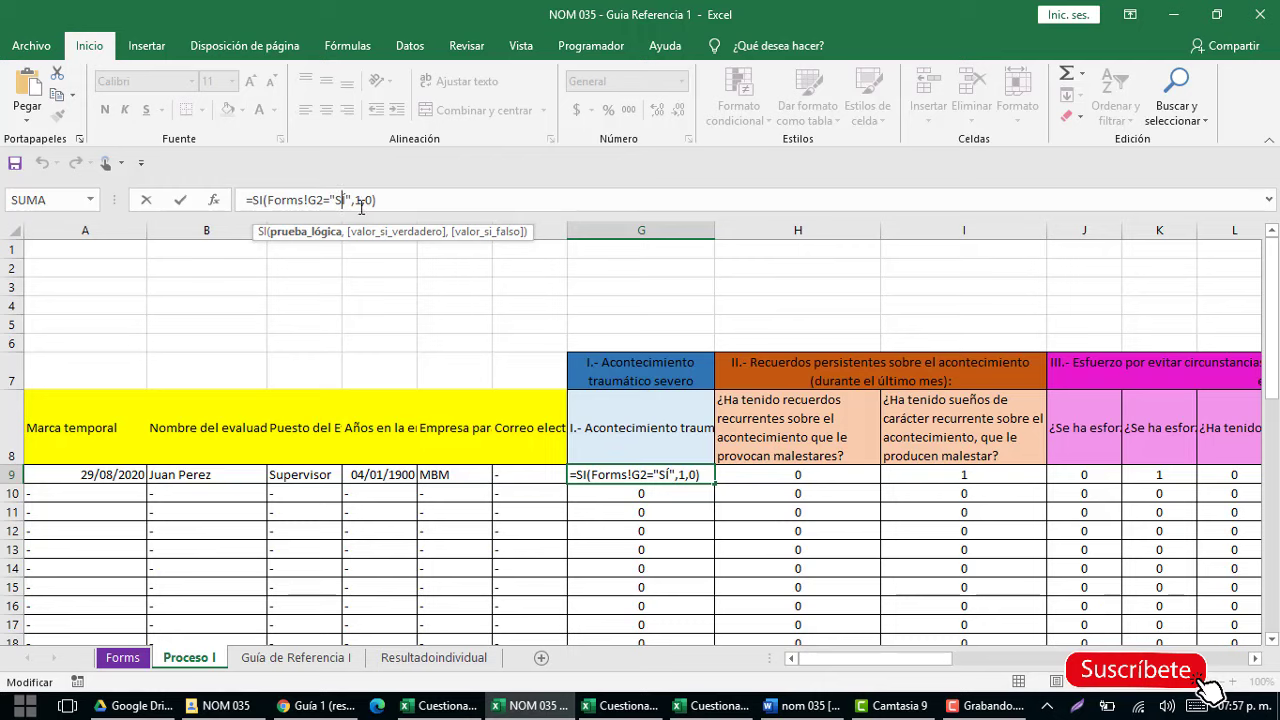
{"action": "key", "text": "Return"}
Review section II's H8 header and the H9 and I9 scoring formulas.
{"action": "key", "text": "Up"}
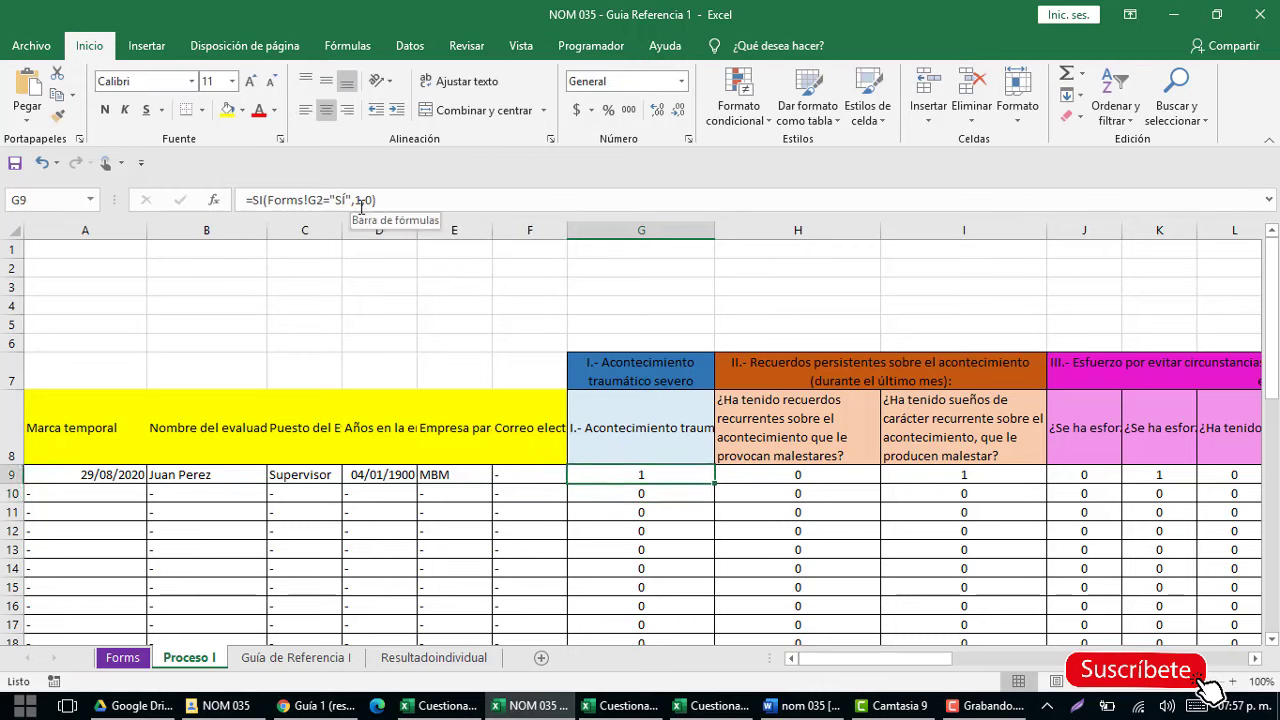
{"action": "key", "text": "Right"}
{"action": "key", "text": "Up"}
{"action": "key", "text": "Up"}
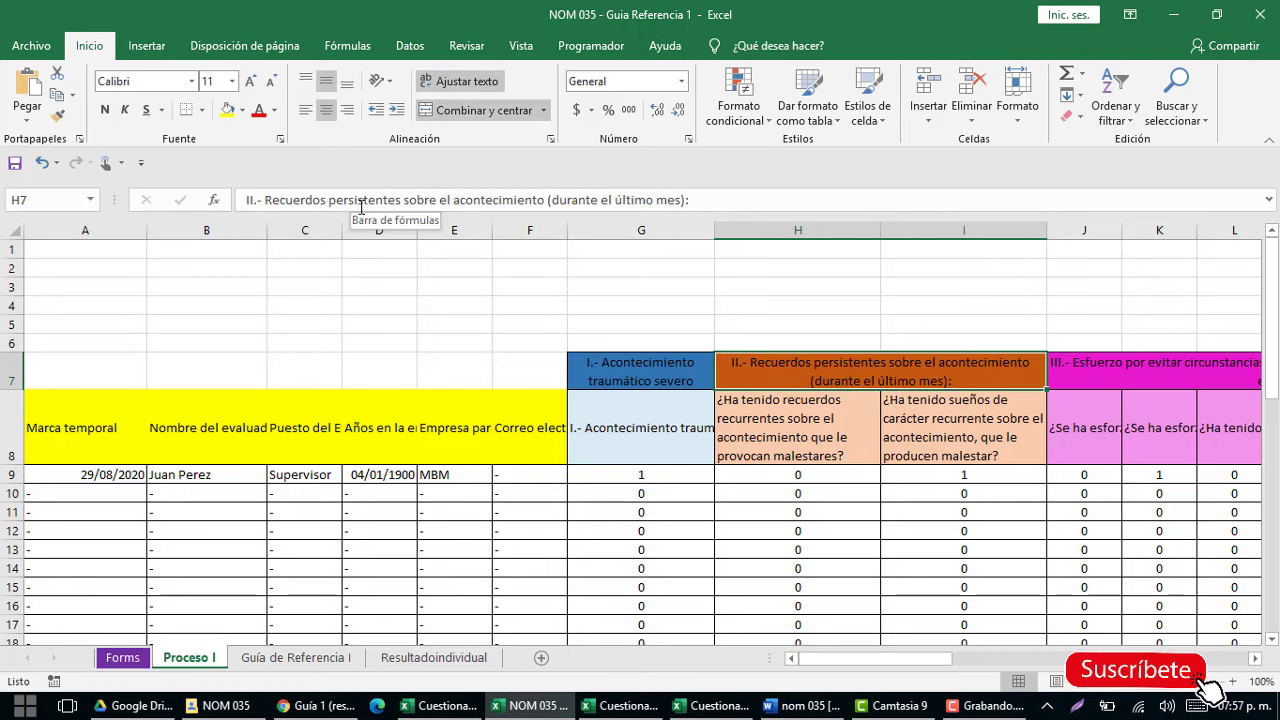
{"action": "key", "text": "Down"}
{"action": "key", "text": "Right"}
{"action": "key", "text": "Left"}
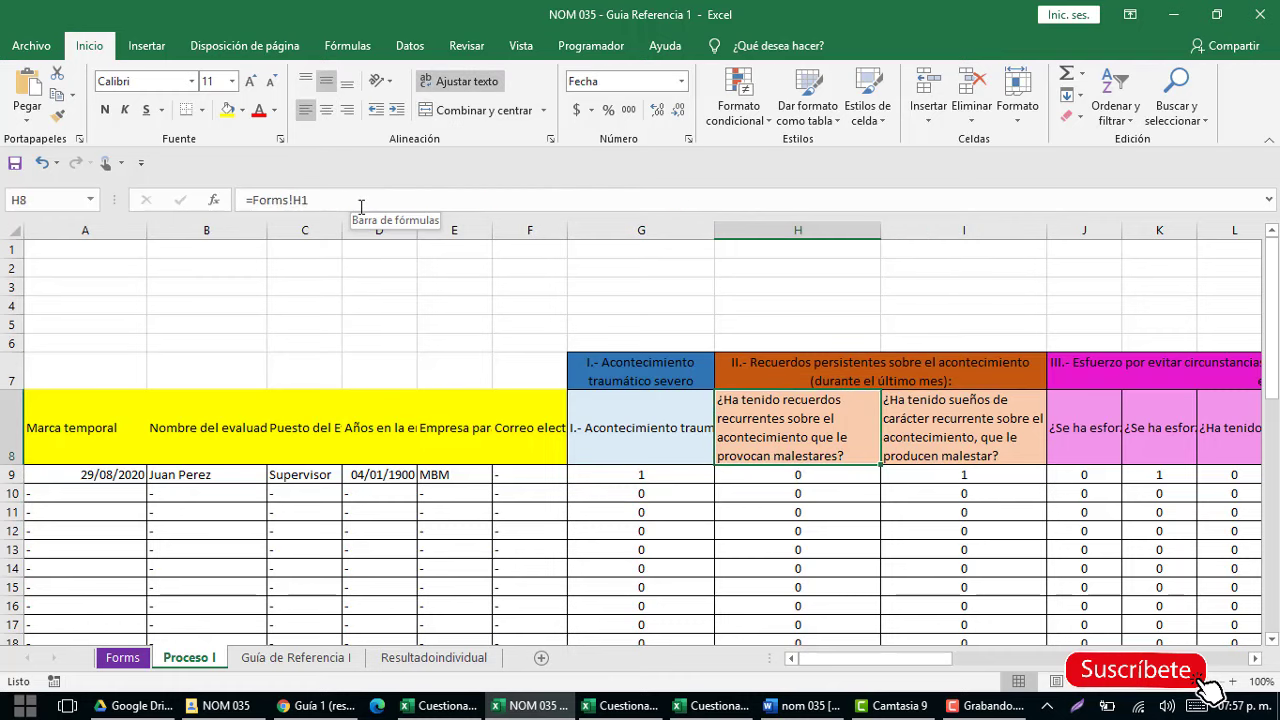
{"action": "key", "text": "Down"}
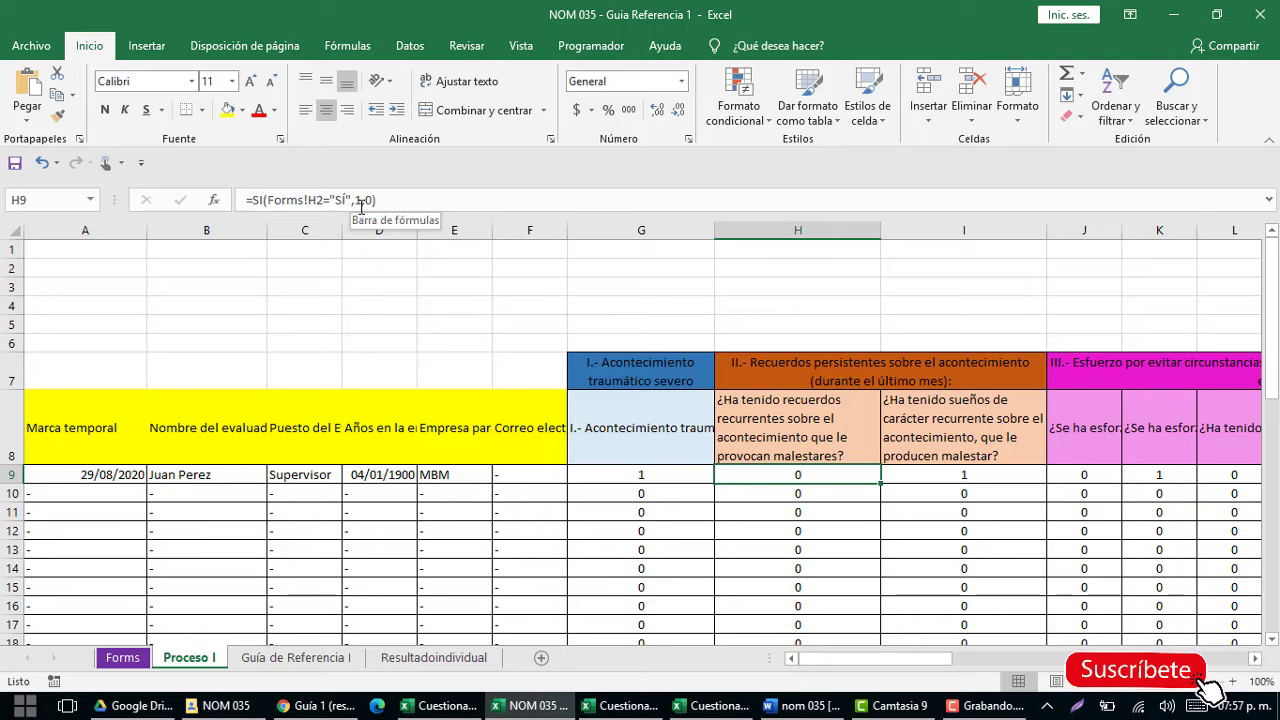
{"action": "key", "text": "Right"}
{"action": "key", "text": "Left"}
Check the section III question headers J8:P8 and their row 9 answers.
{"action": "key", "text": "Right"}
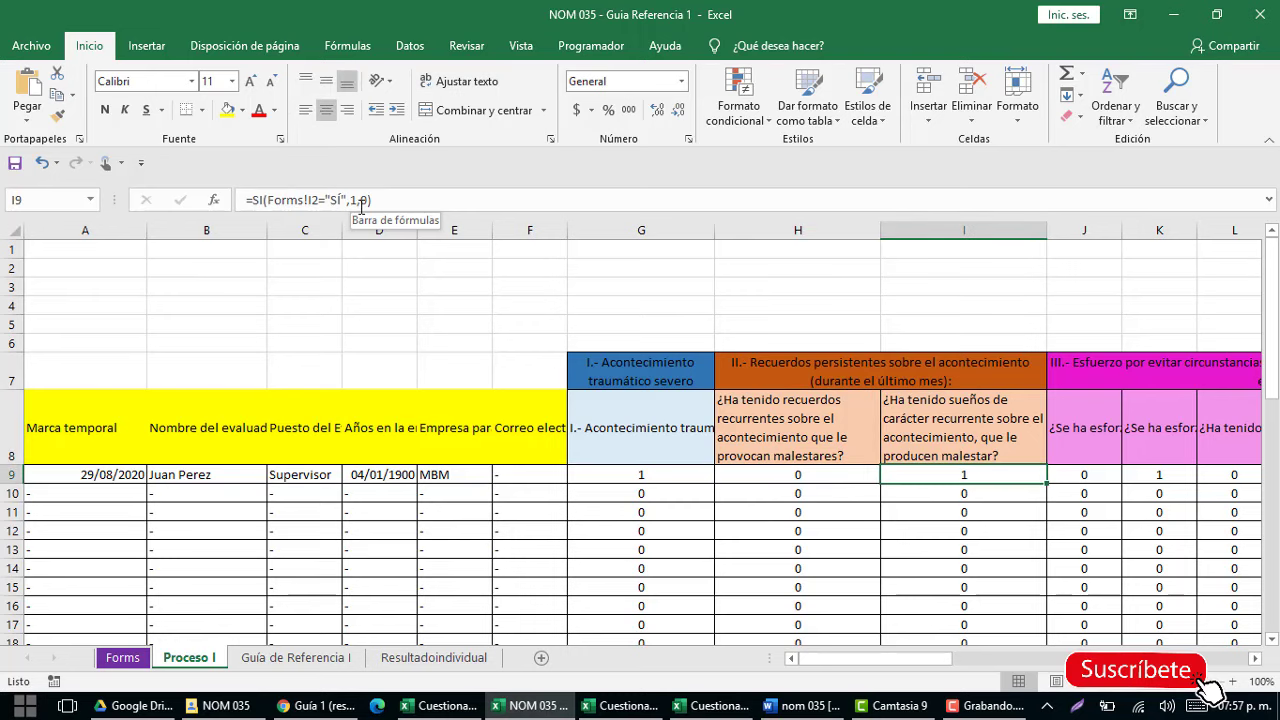
{"action": "key", "text": "Right"}
{"action": "key", "text": "Right"}
{"action": "key", "text": "Right"}
{"action": "key", "text": "Right"}
{"action": "key", "text": "Right"}
{"action": "key", "text": "Right"}
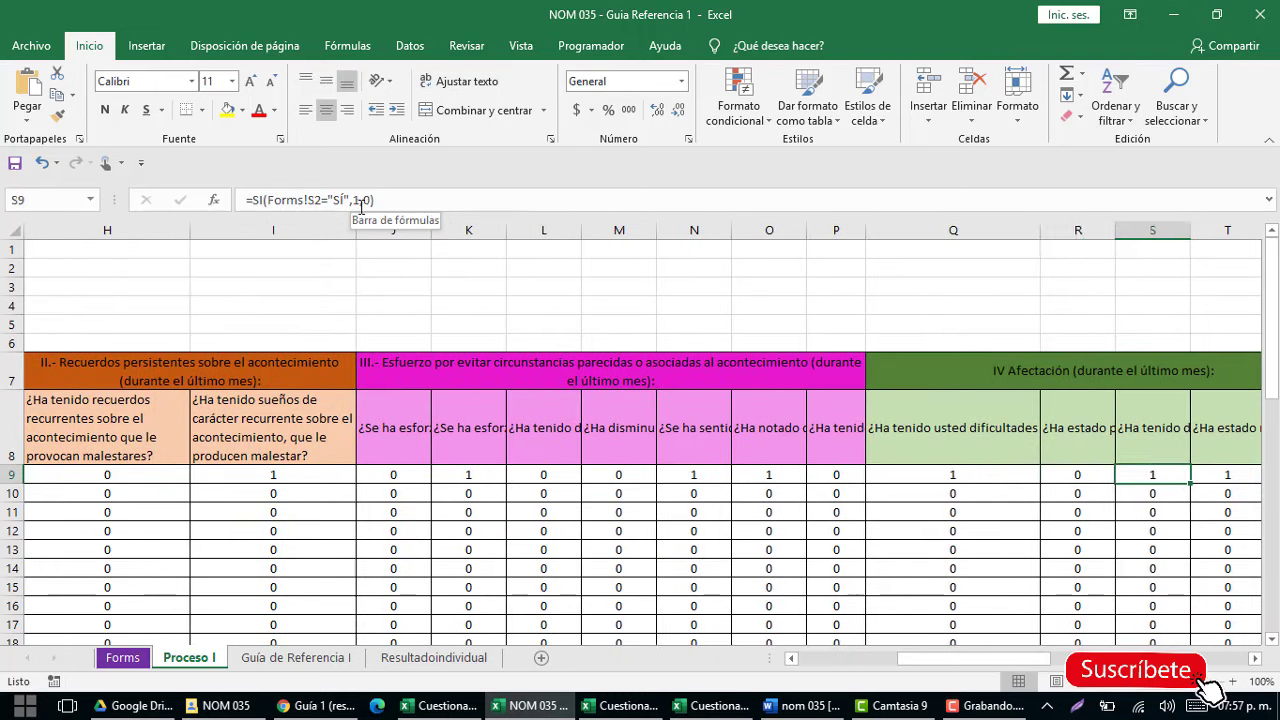
{"action": "key", "text": "Left"}
{"action": "key", "text": "Left"}
{"action": "key", "text": "Left"}
{"action": "key", "text": "Left"}
{"action": "key", "text": "Left"}
{"action": "key", "text": "Left"}
{"action": "key", "text": "Left"}
{"action": "key", "text": "Left"}
{"action": "key", "text": "Left"}
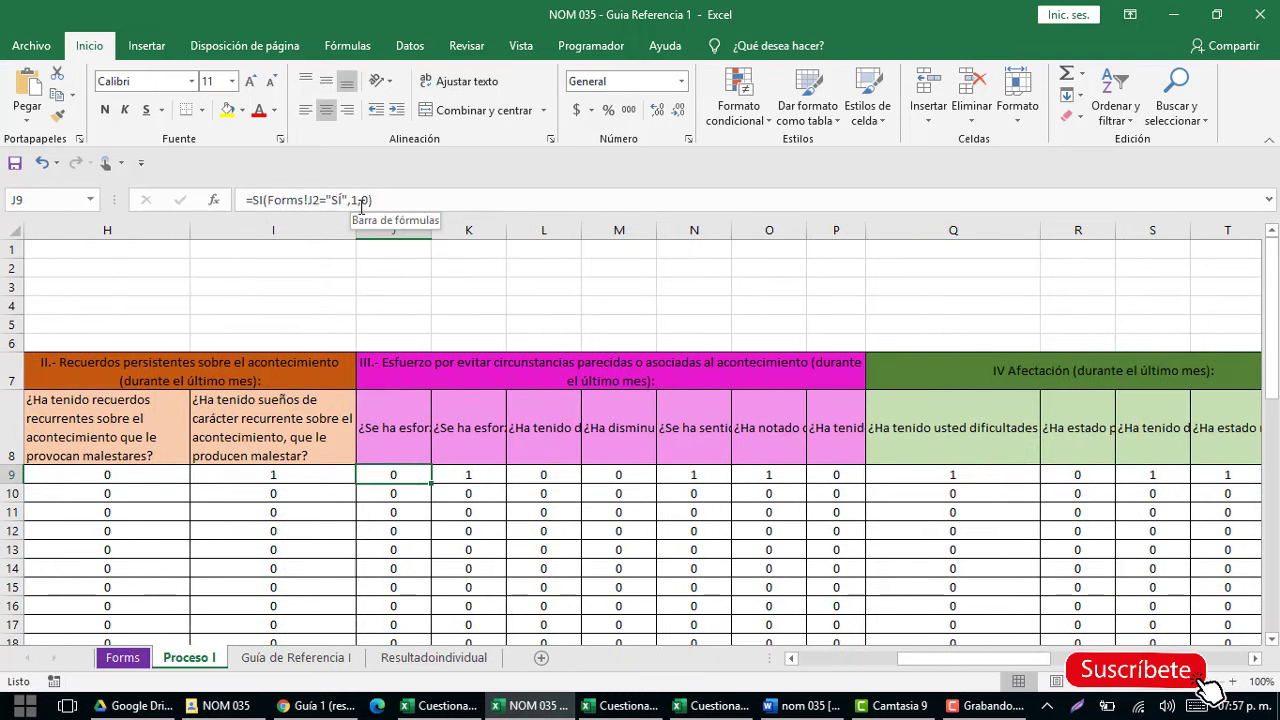
{"action": "key", "text": "Up"}
{"action": "key", "text": "shift+Right"}
{"action": "key", "text": "shift+Right"}
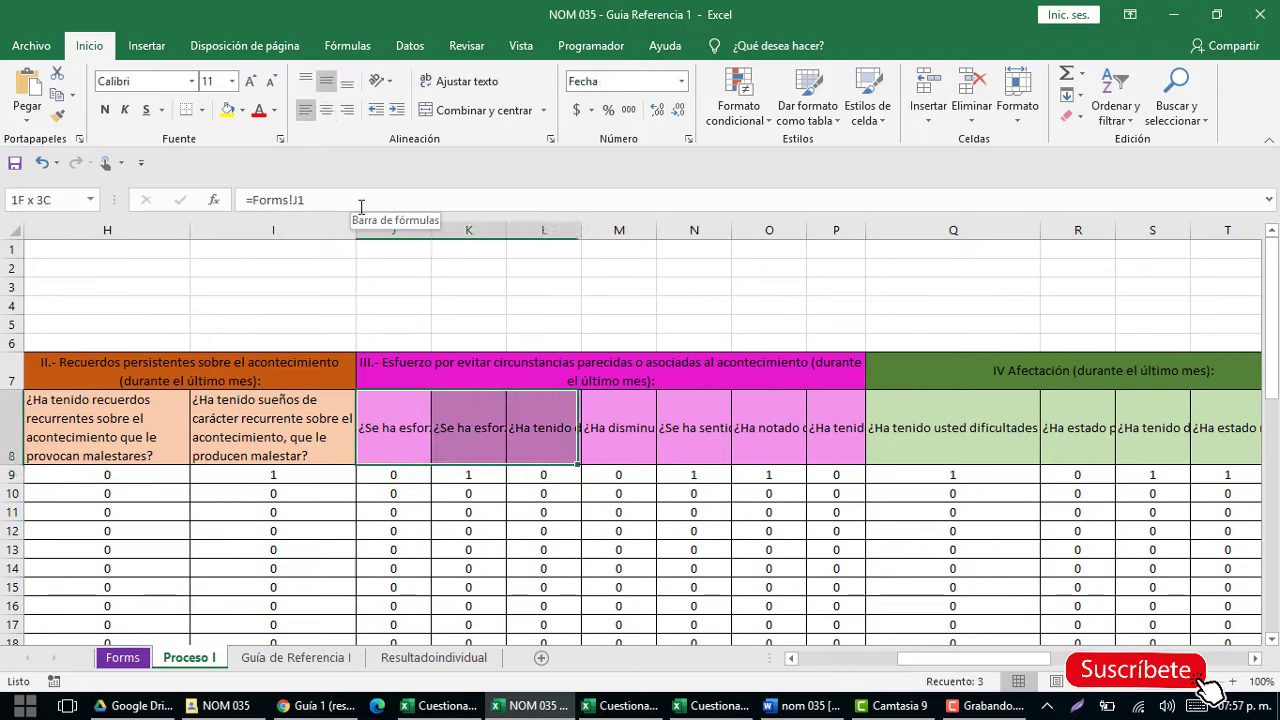
{"action": "key", "text": "shift+Right"}
{"action": "key", "text": "shift+Right"}
{"action": "key", "text": "shift+Right"}
{"action": "key", "text": "shift+Right"}
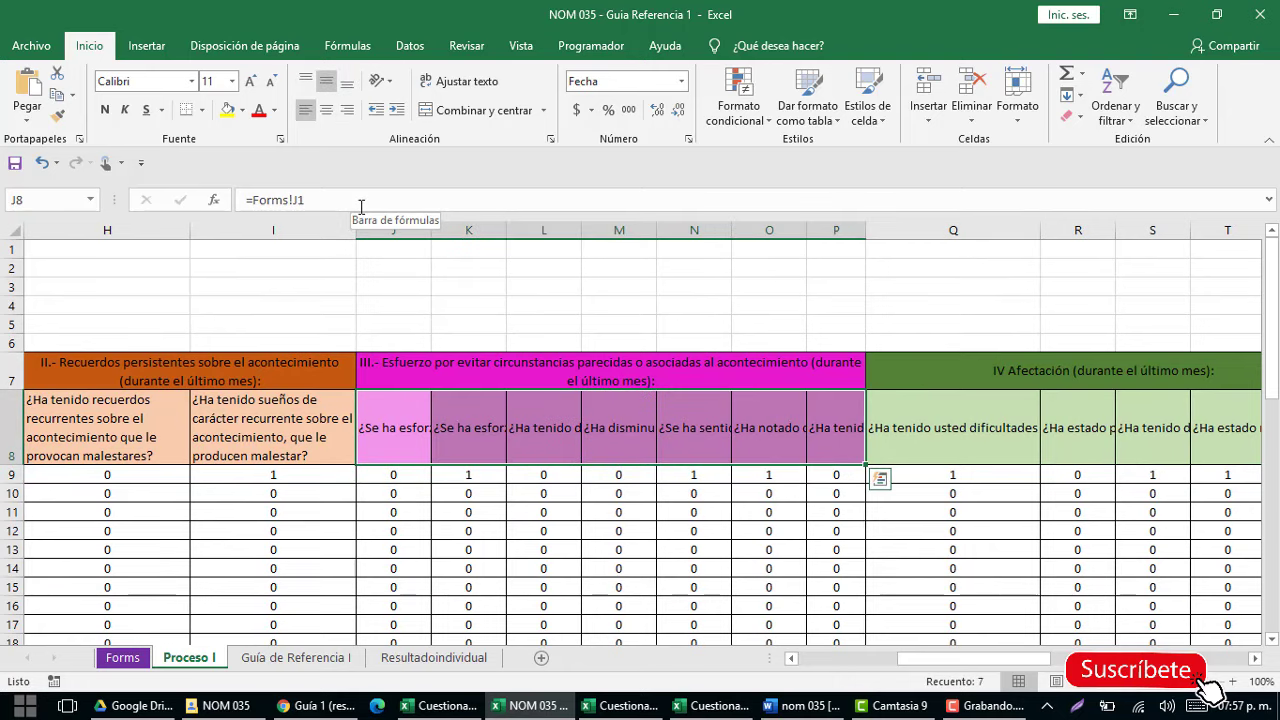
{"action": "key", "text": "Right"}
{"action": "key", "text": "Right"}
{"action": "key", "text": "Right"}
{"action": "key", "text": "Right"}
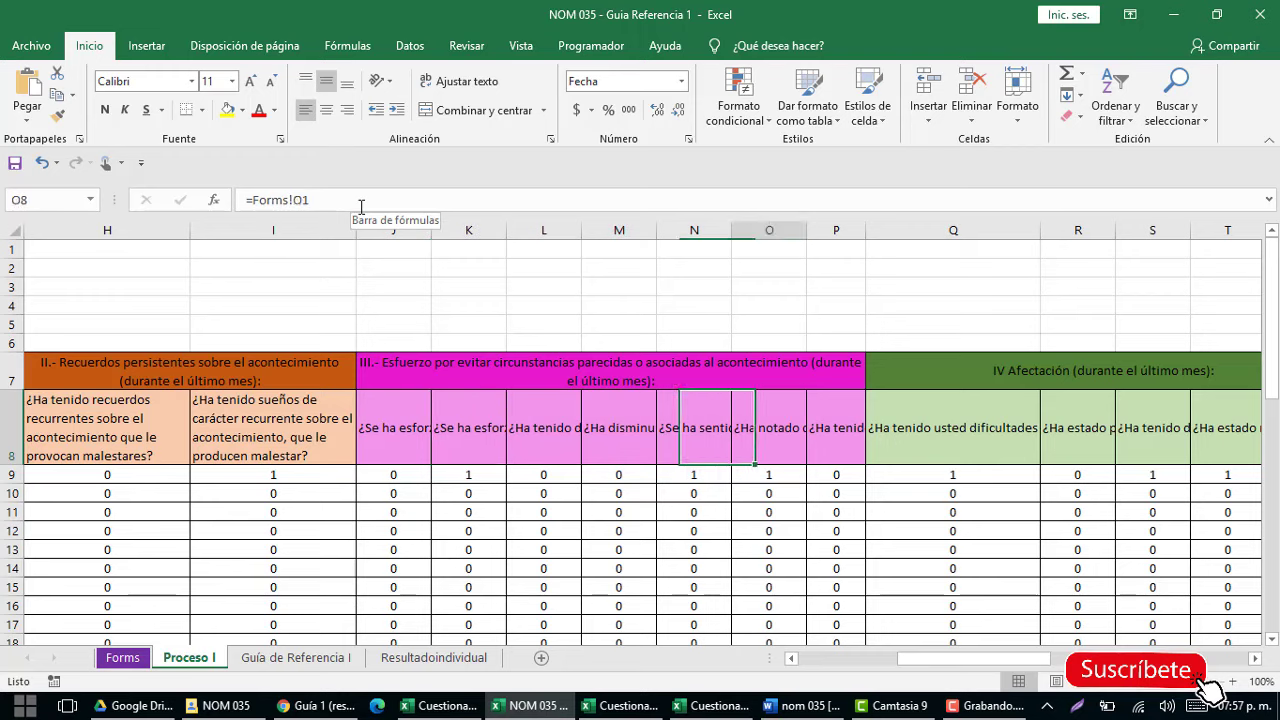
{"action": "key", "text": "Right"}
{"action": "key", "text": "Right"}
{"action": "key", "text": "Right"}
{"action": "key", "text": "Right"}
{"action": "key", "text": "Right"}
{"action": "key", "text": "Right"}
{"action": "key", "text": "Right"}
Select the section IV question headers Q8:U8.
{"action": "key", "text": "Left"}
{"action": "key", "text": "Left"}
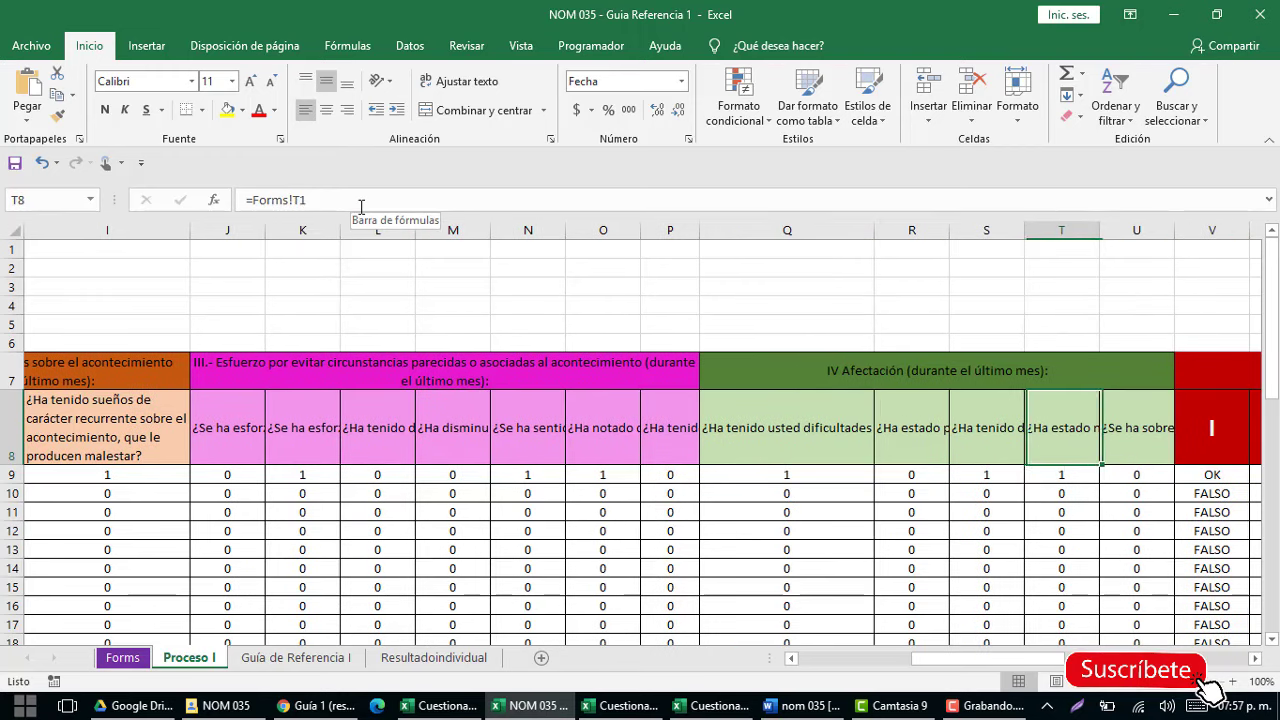
{"action": "key", "text": "Left"}
{"action": "key", "text": "Left"}
{"action": "key", "text": "Left"}
{"action": "key", "text": "Down"}
{"action": "key", "text": "Up"}
{"action": "key", "text": "shift+Right"}
{"action": "key", "text": "shift+Right"}
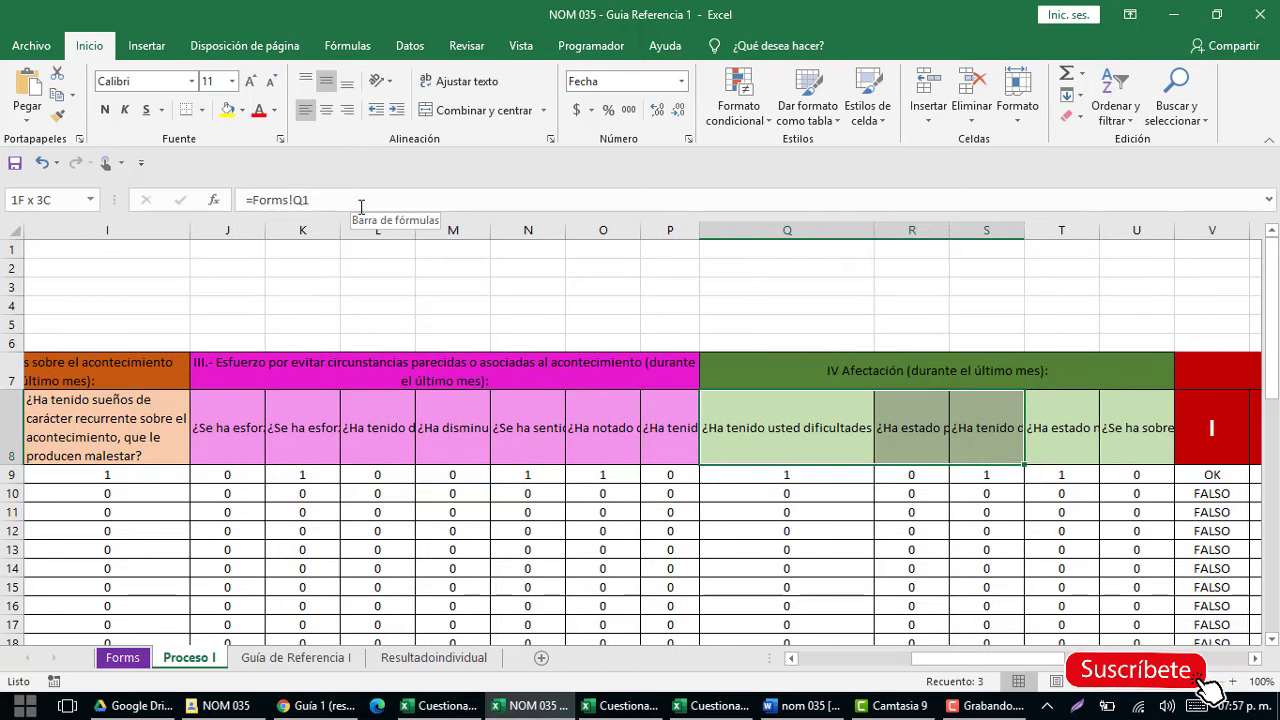
{"action": "key", "text": "shift+Right"}
{"action": "key", "text": "shift+Right"}
Check result columns V–Z and the V9 formula giving Requiere Valoración Clínica.
{"action": "key", "text": "Right"}
{"action": "key", "text": "Right"}
{"action": "key", "text": "Right"}
{"action": "key", "text": "Right"}
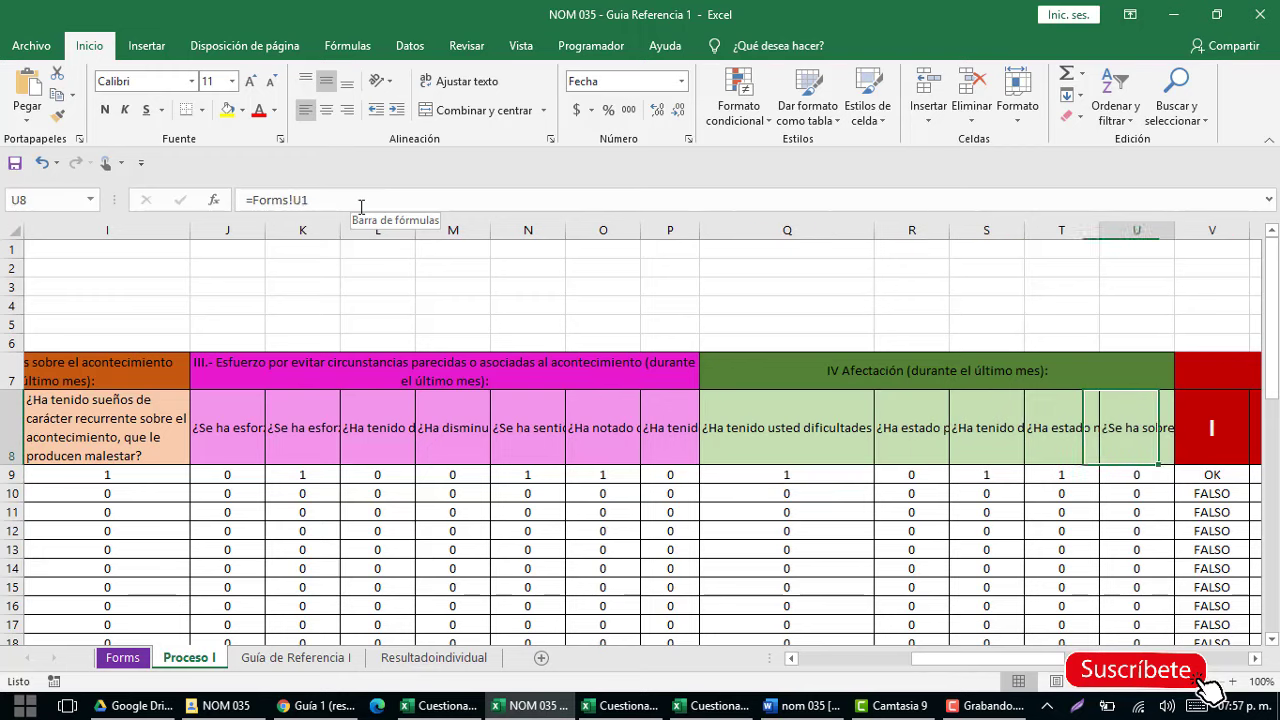
{"action": "key", "text": "Right"}
{"action": "key", "text": "Right"}
{"action": "key", "text": "Right"}
{"action": "key", "text": "Right"}
{"action": "key", "text": "Right"}
{"action": "key", "text": "Right"}
{"action": "key", "text": "Left"}
{"action": "key", "text": "Left"}
{"action": "key", "text": "Left"}
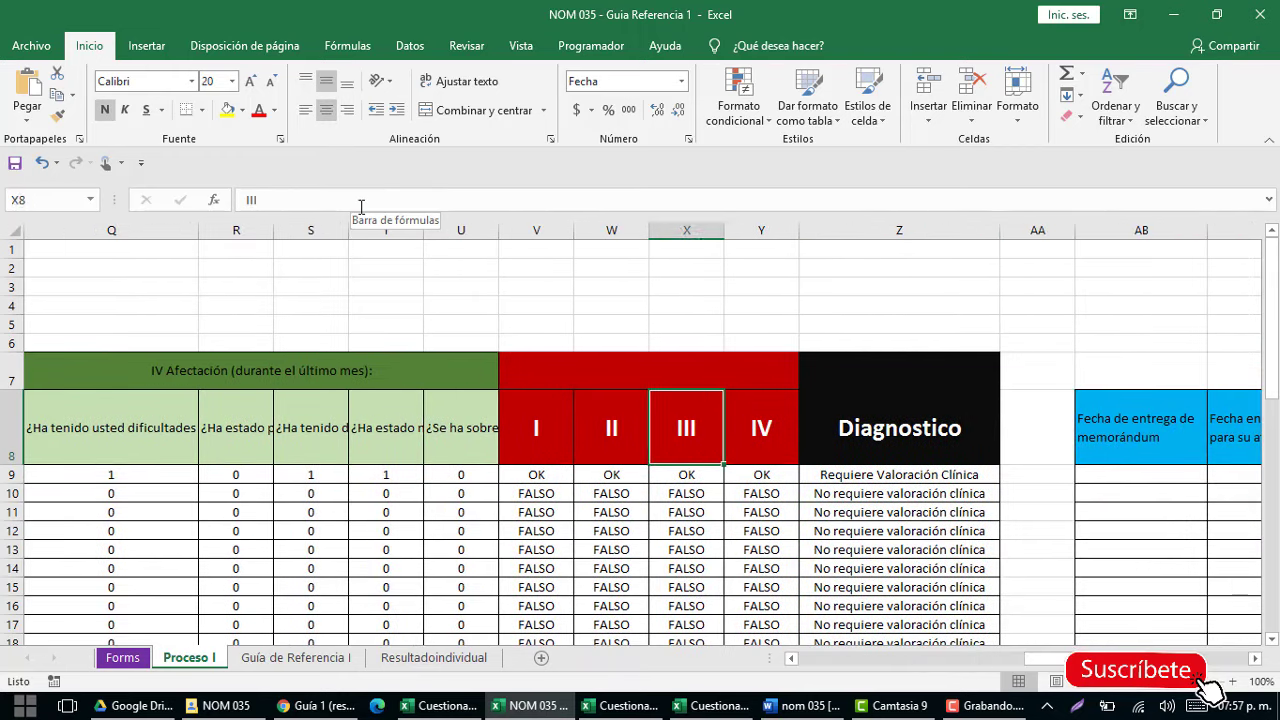
{"action": "key", "text": "Left"}
{"action": "key", "text": "Left"}
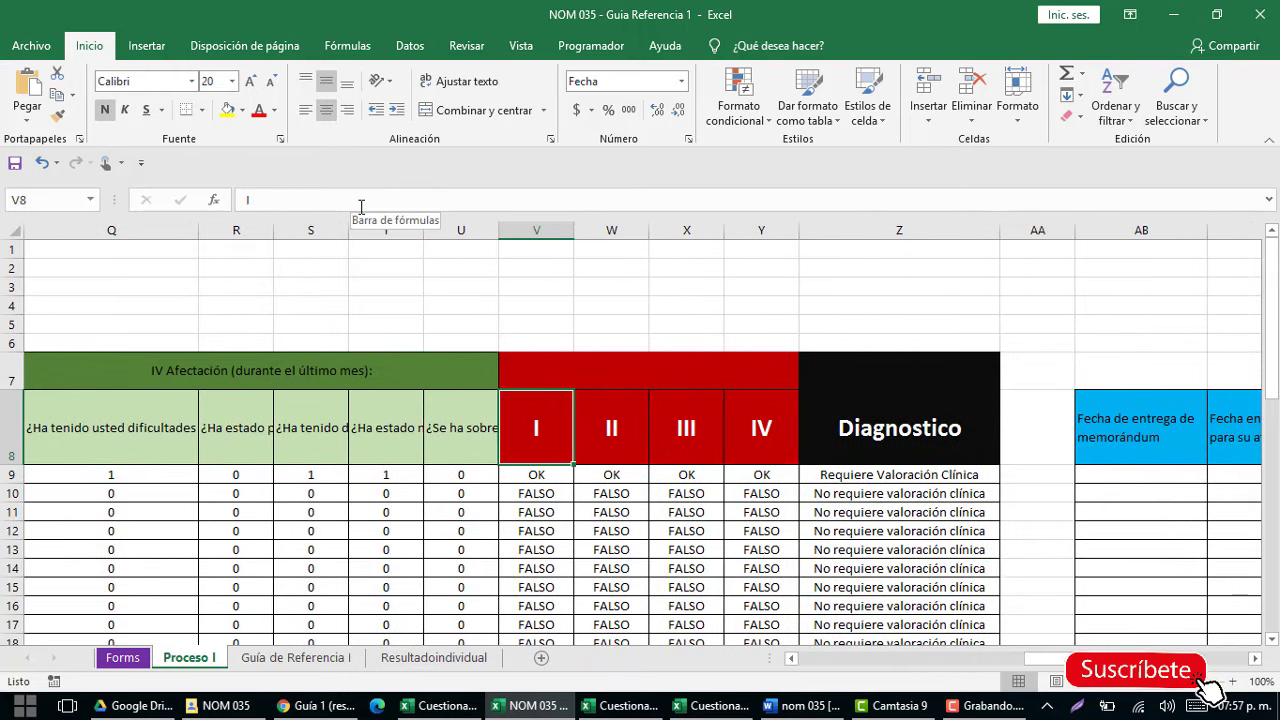
{"action": "key", "text": "Down"}
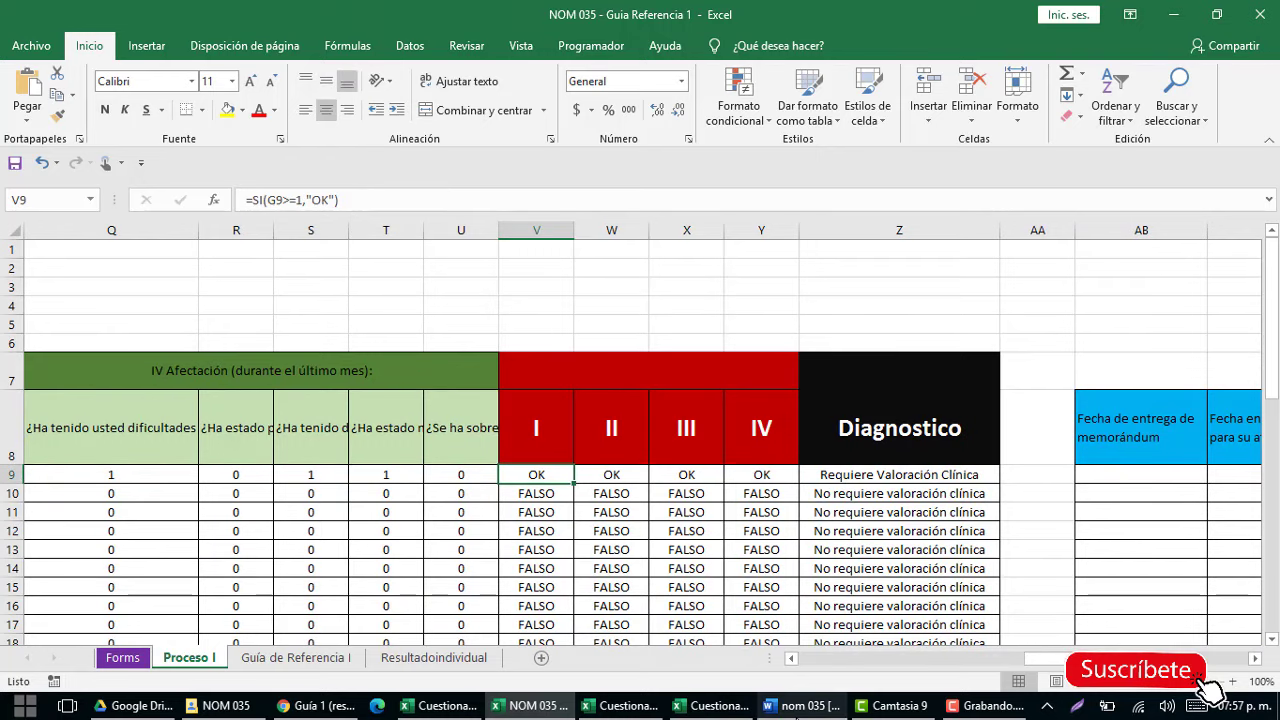
{"action": "left_click", "coordinate": [779, 707]}
Read the NOM 035 clinical-assessment criteria in Word, highlighting 'Cuando responda' in item 2.
{"action": "scroll", "coordinate": [606, 604], "scroll_direction": "up", "scroll_amount": 1}
{"action": "scroll", "coordinate": [606, 604], "scroll_direction": "up", "scroll_amount": 8}
{"action": "scroll", "coordinate": [606, 604], "scroll_direction": "up", "scroll_amount": 10}
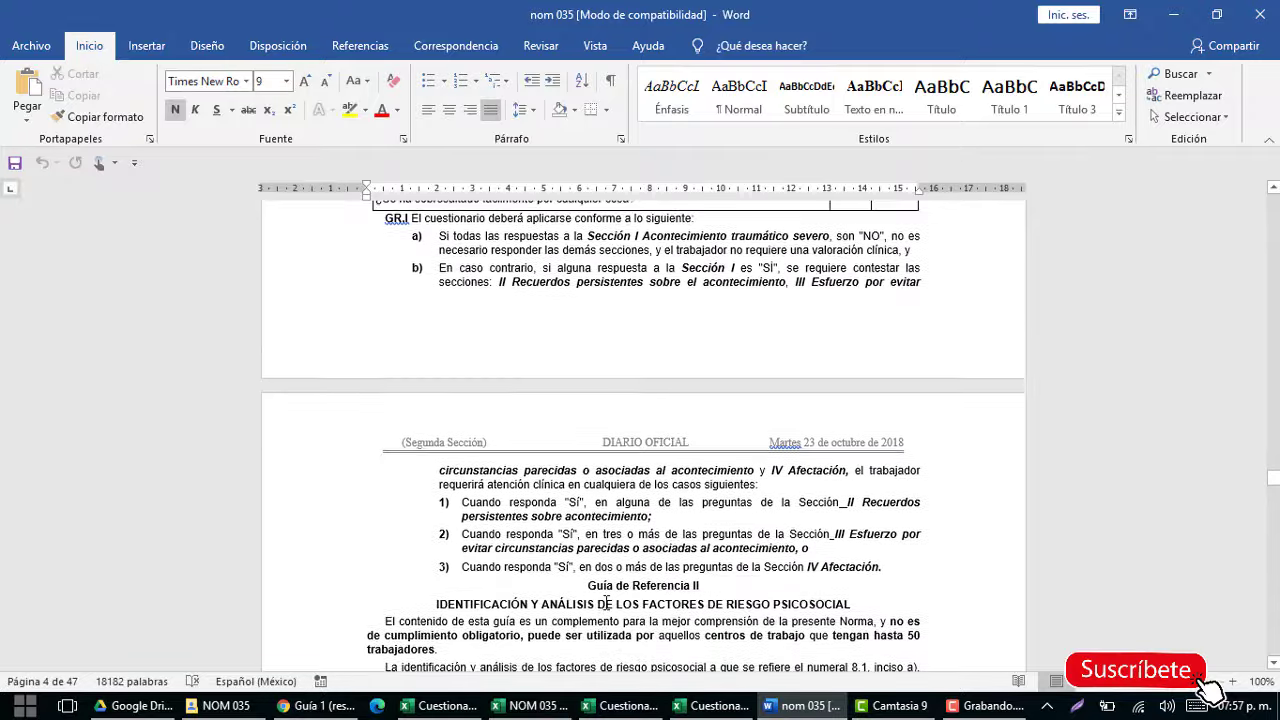
{"action": "scroll", "coordinate": [606, 604], "scroll_direction": "up", "scroll_amount": 5}
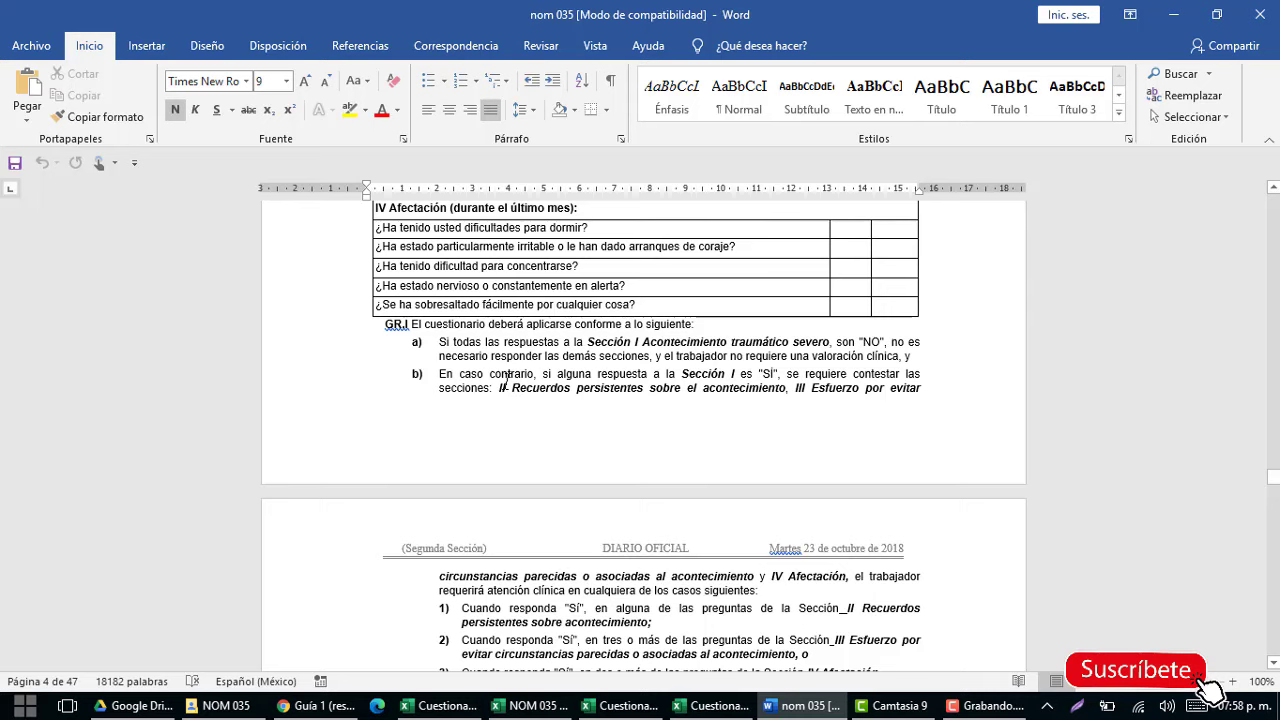
{"action": "scroll", "coordinate": [495, 372], "scroll_direction": "down", "scroll_amount": 1}
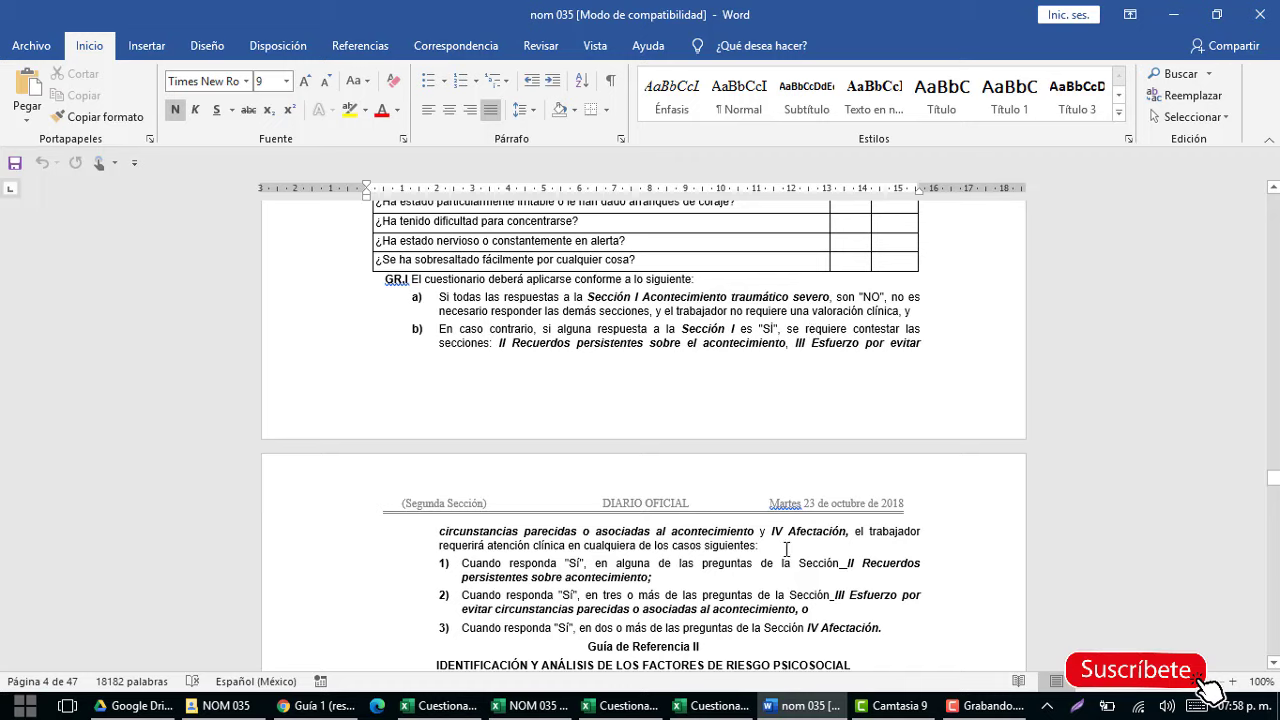
{"action": "scroll", "coordinate": [825, 524], "scroll_direction": "down", "scroll_amount": 1}
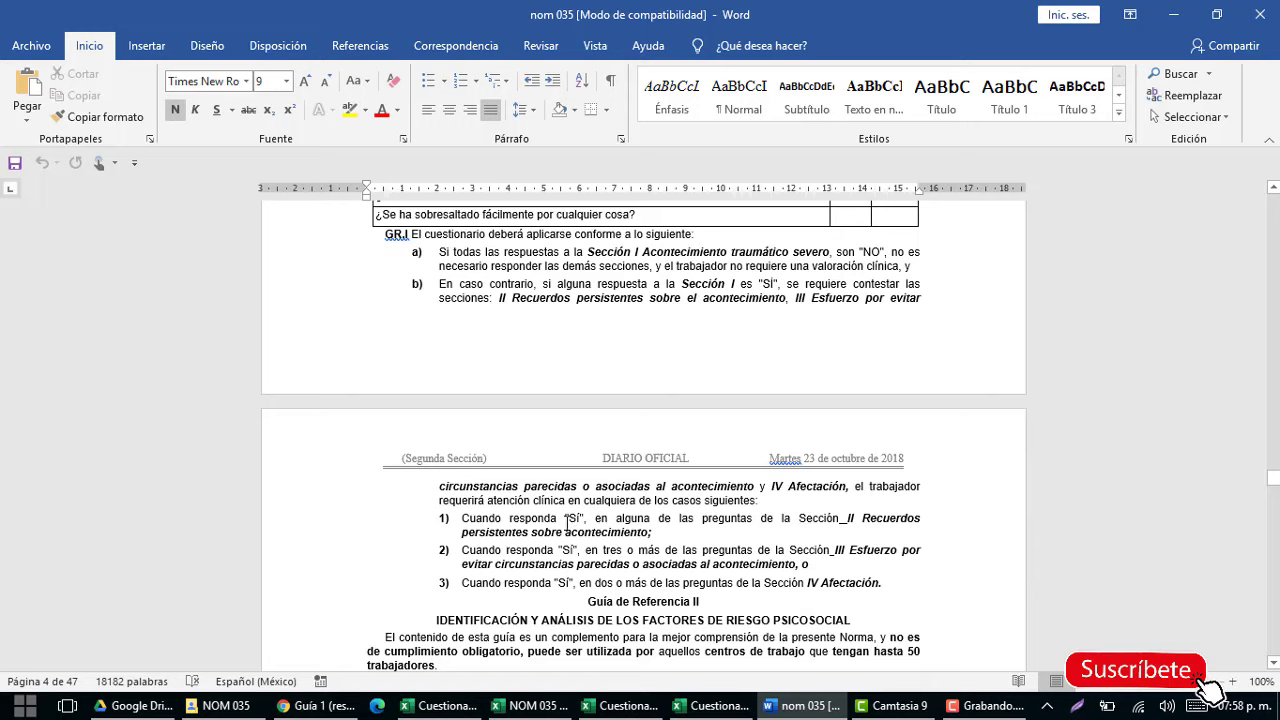
{"action": "scroll", "coordinate": [571, 522], "scroll_direction": "down", "scroll_amount": 1}
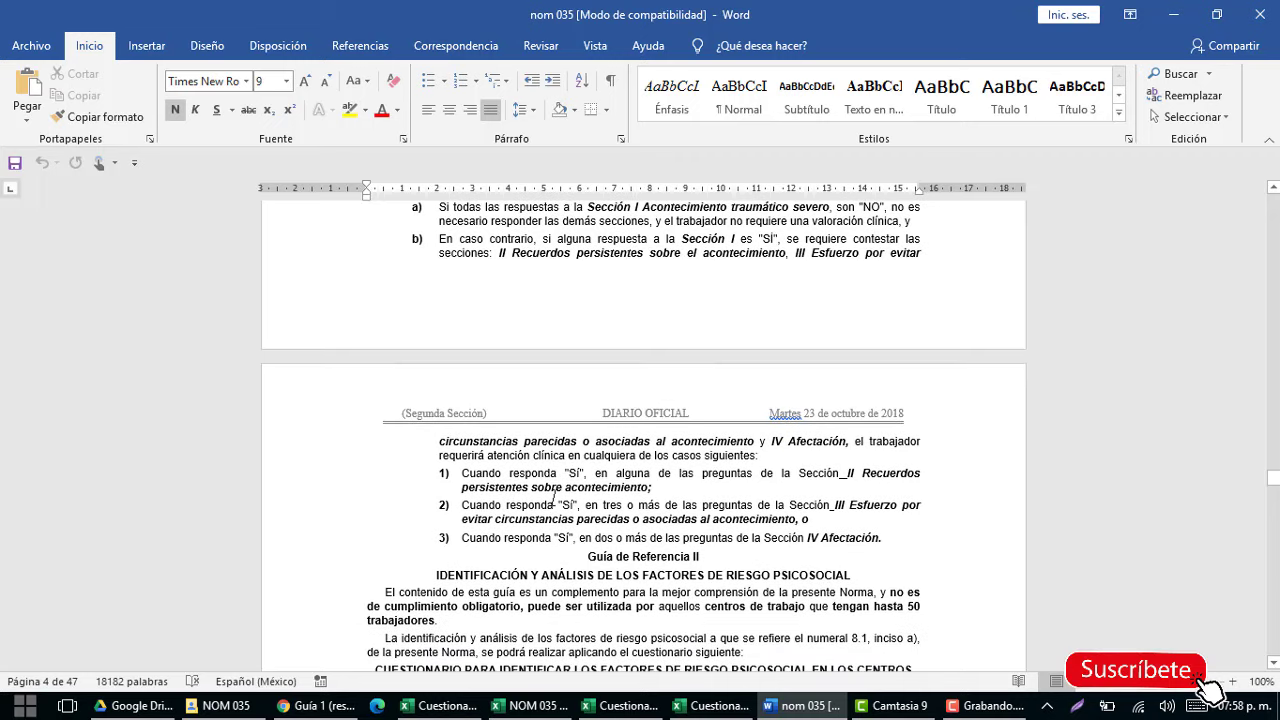
{"action": "scroll", "coordinate": [554, 498], "scroll_direction": "down", "scroll_amount": 1}
{"action": "scroll", "coordinate": [483, 428], "scroll_direction": "down", "scroll_amount": 1}
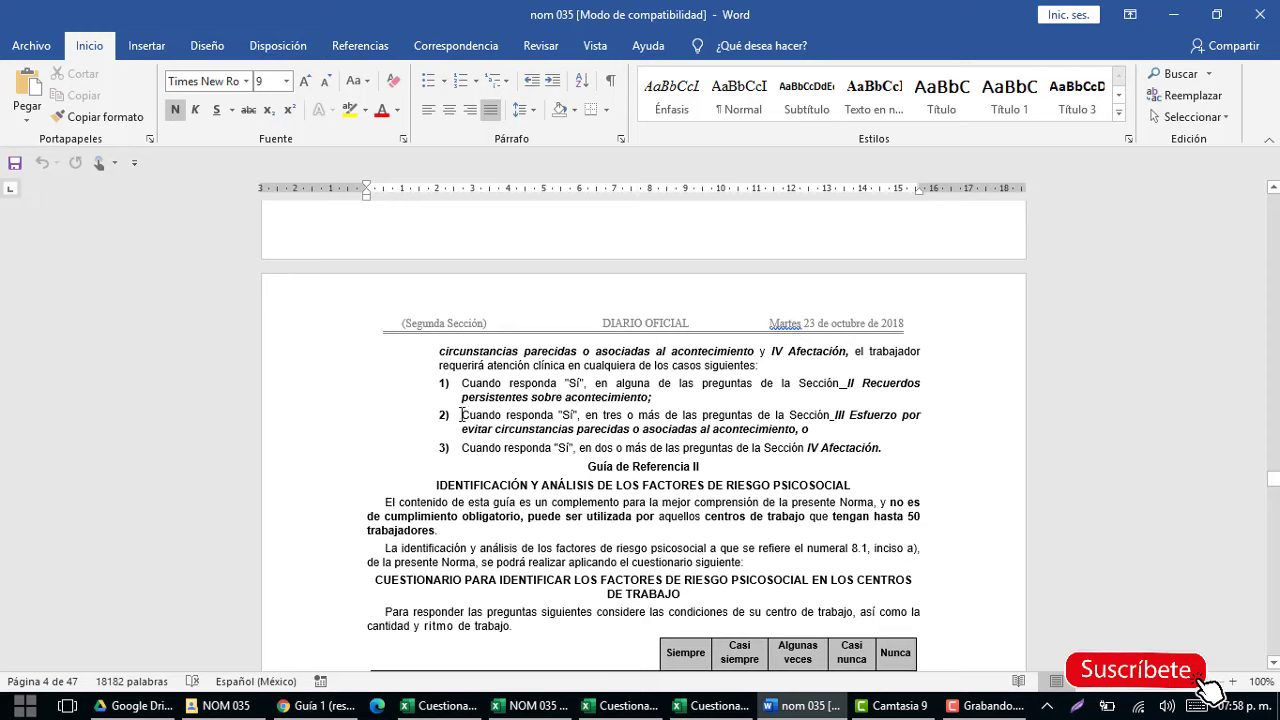
{"action": "left_click_drag", "start_coordinate": [462, 414], "coordinate": [531, 415]}
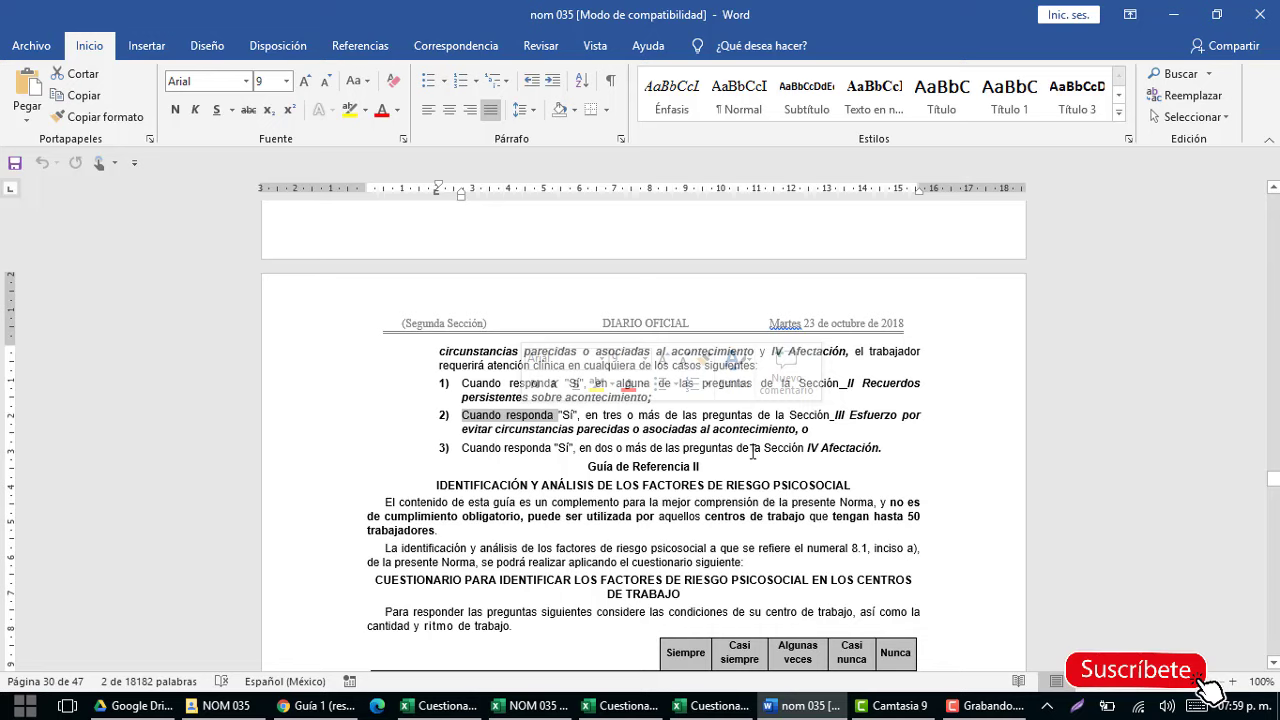
{"action": "left_click", "coordinate": [521, 708]}
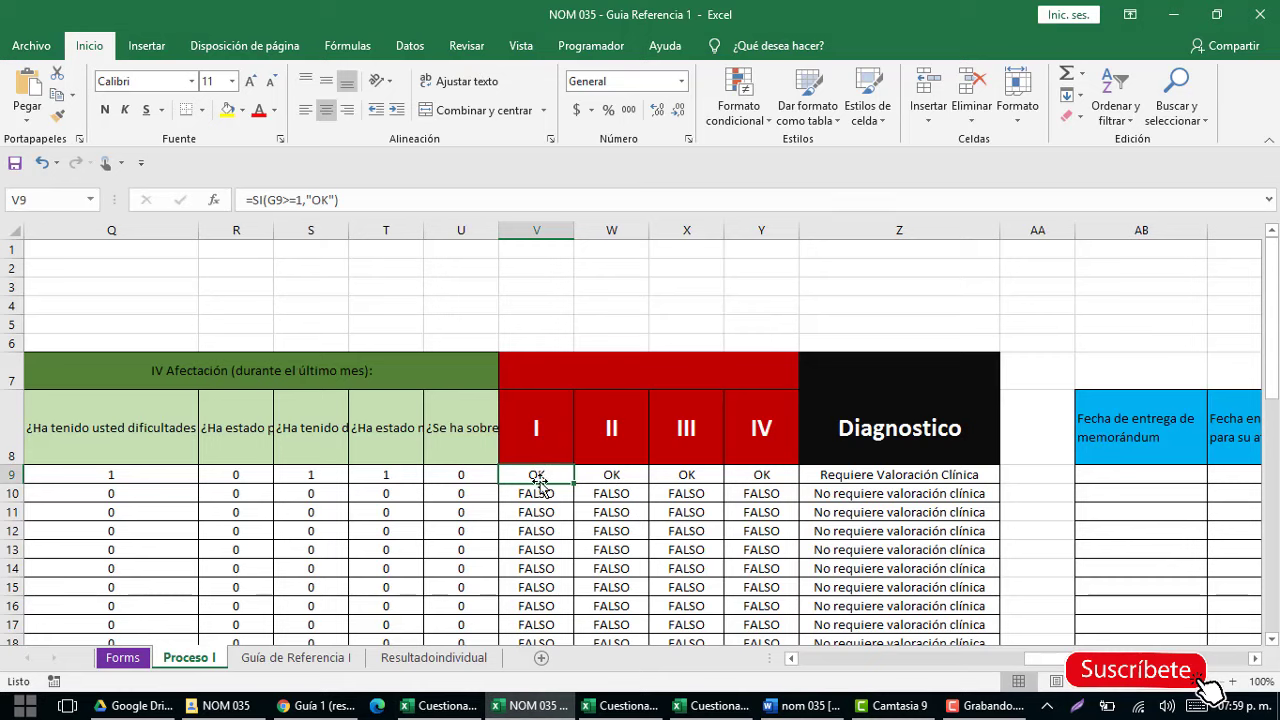
{"action": "left_click", "coordinate": [541, 436]}
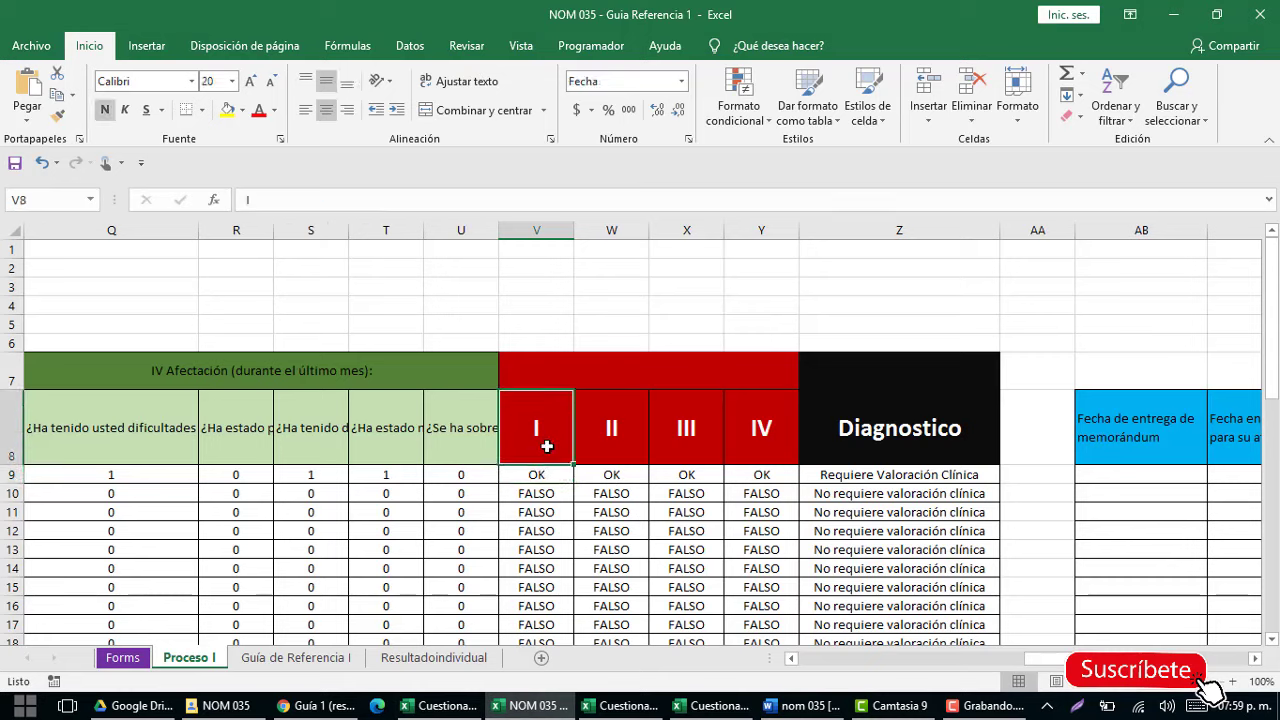
{"action": "left_click", "coordinate": [550, 472]}
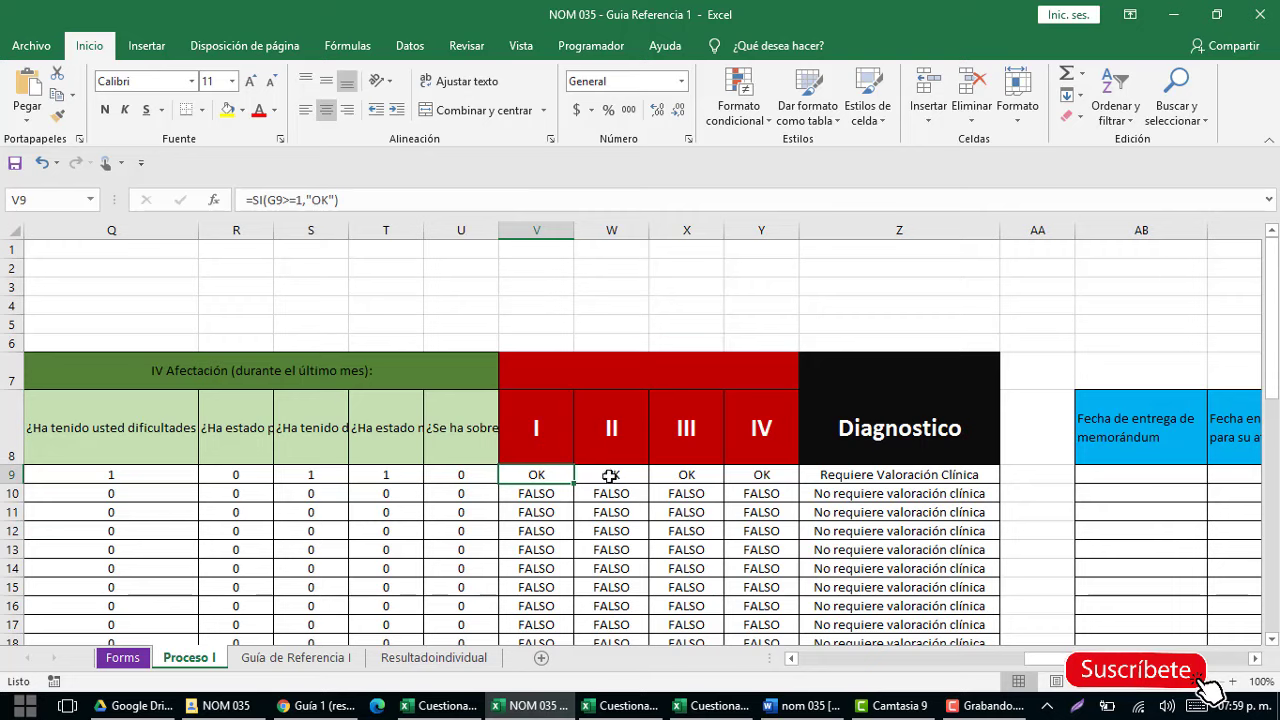
{"action": "left_click", "coordinate": [612, 477]}
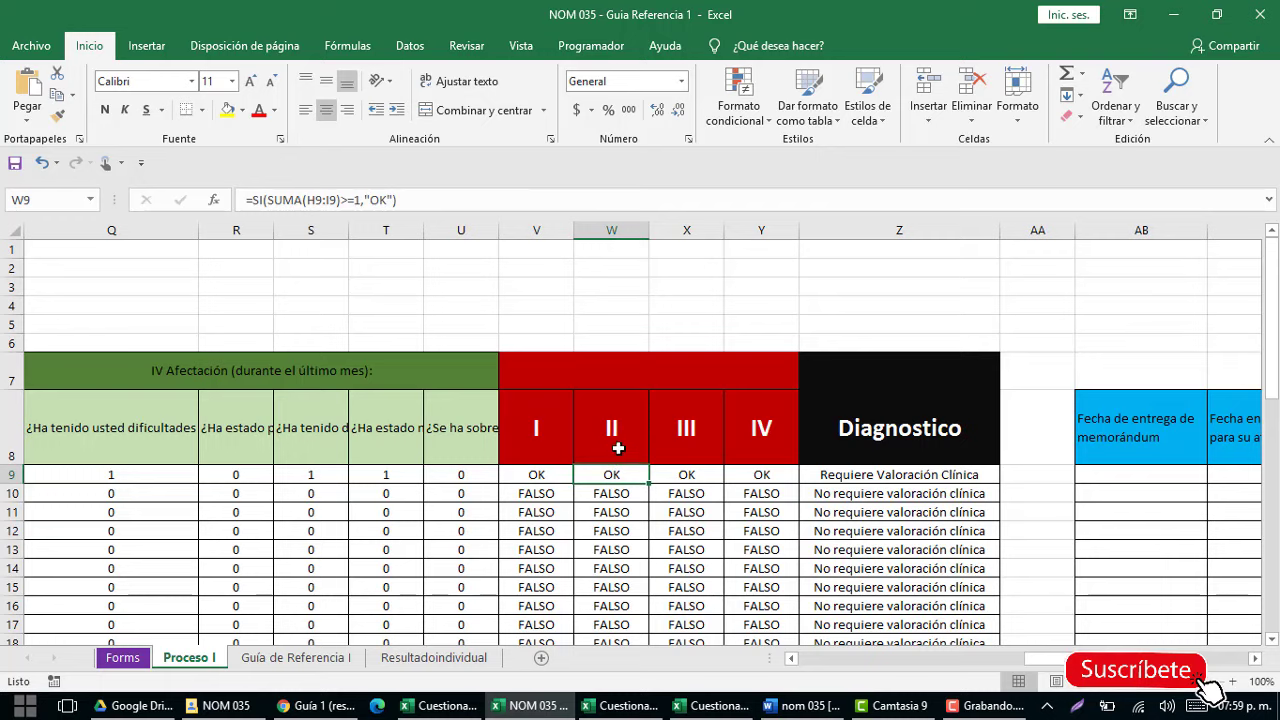
{"action": "left_click", "coordinate": [688, 480]}
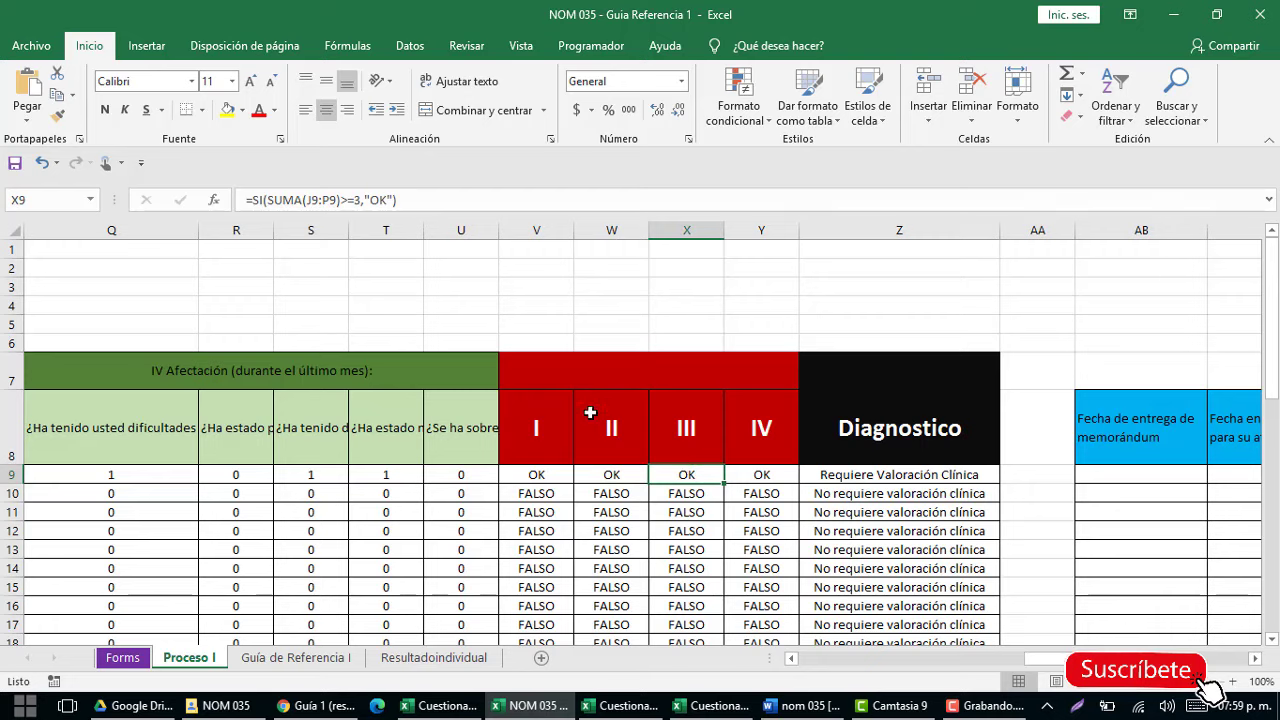
{"action": "left_click", "coordinate": [774, 448]}
{"action": "left_click", "coordinate": [769, 475]}
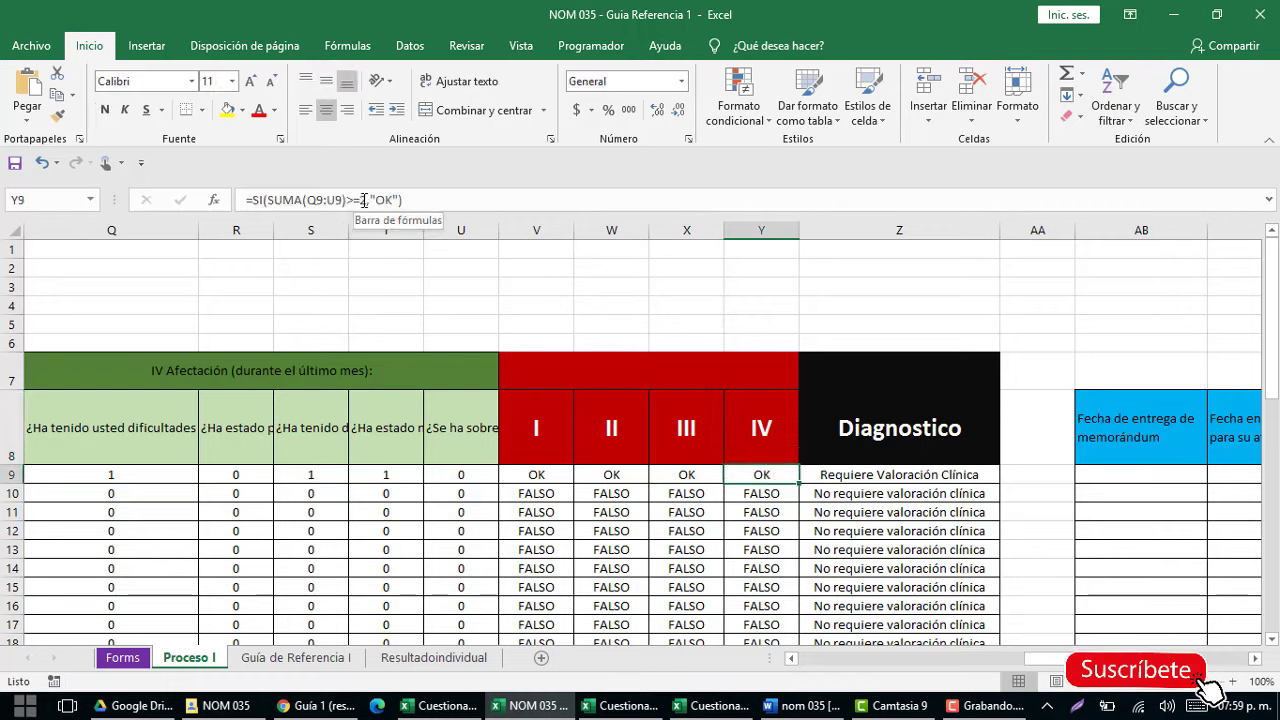
{"action": "left_click", "coordinate": [765, 438]}
{"action": "left_click", "coordinate": [776, 472]}
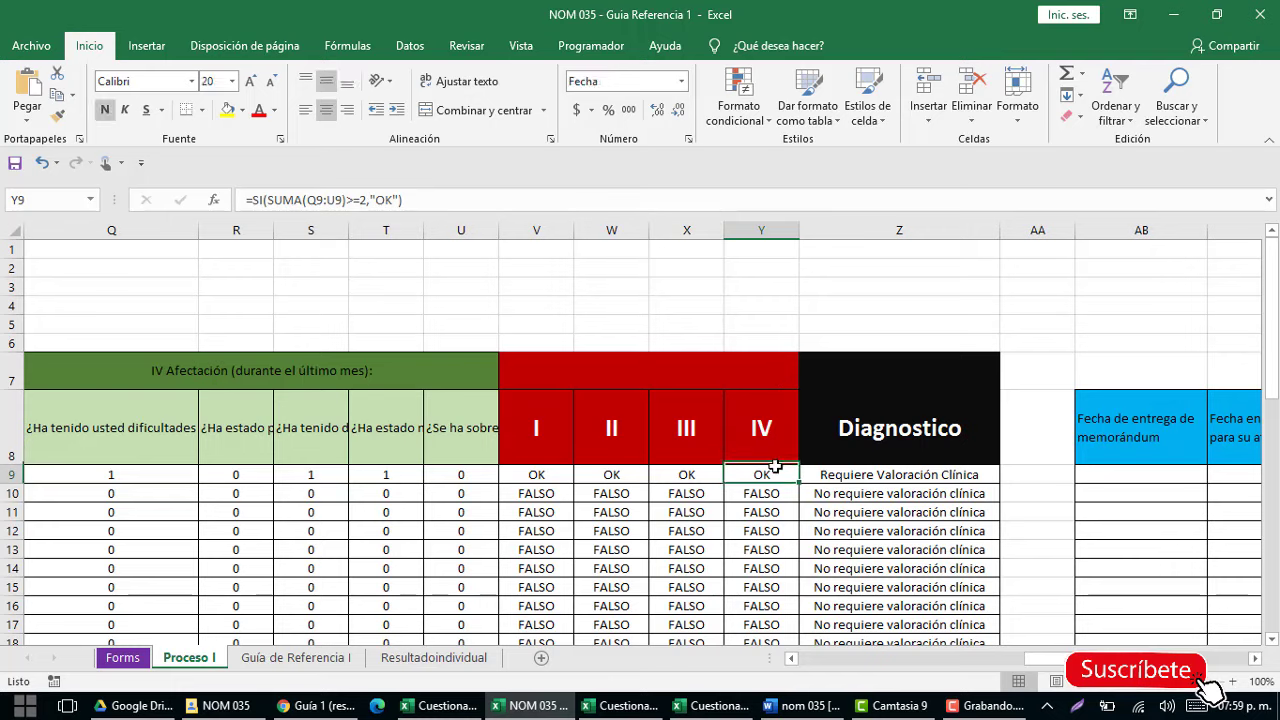
{"action": "left_click", "coordinate": [863, 472]}
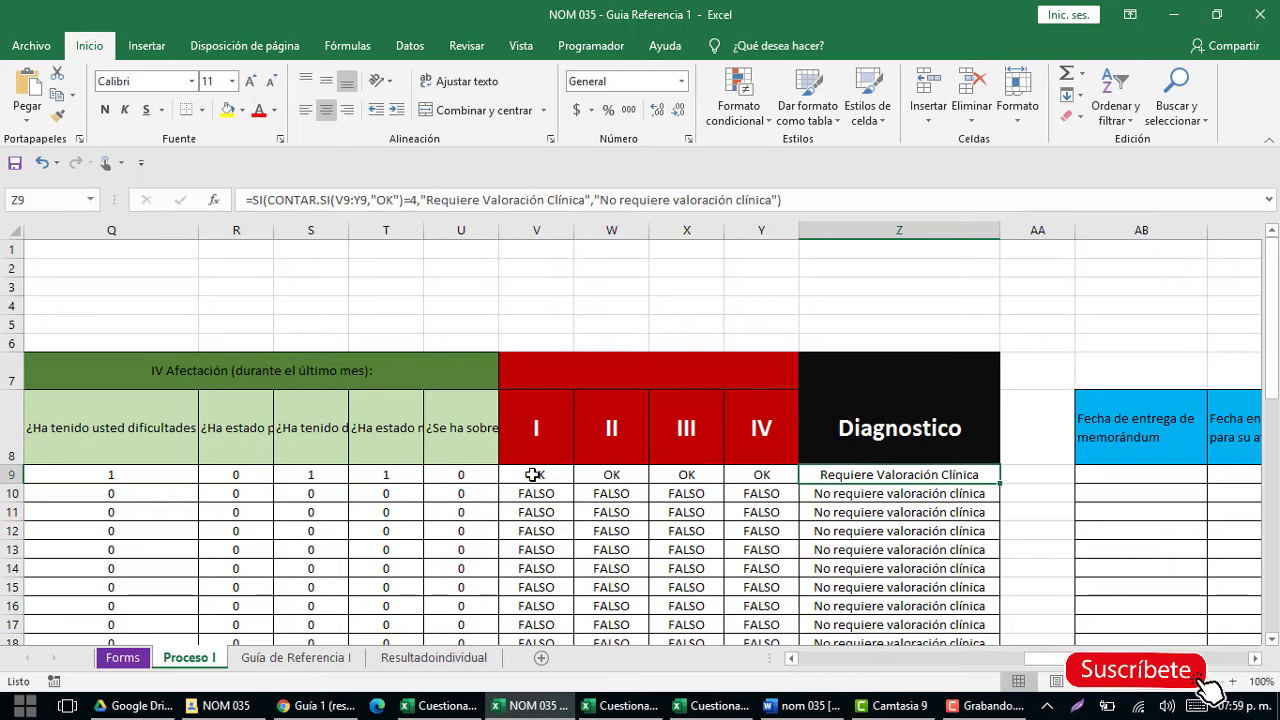
{"action": "left_click_drag", "start_coordinate": [533, 475], "coordinate": [765, 475]}
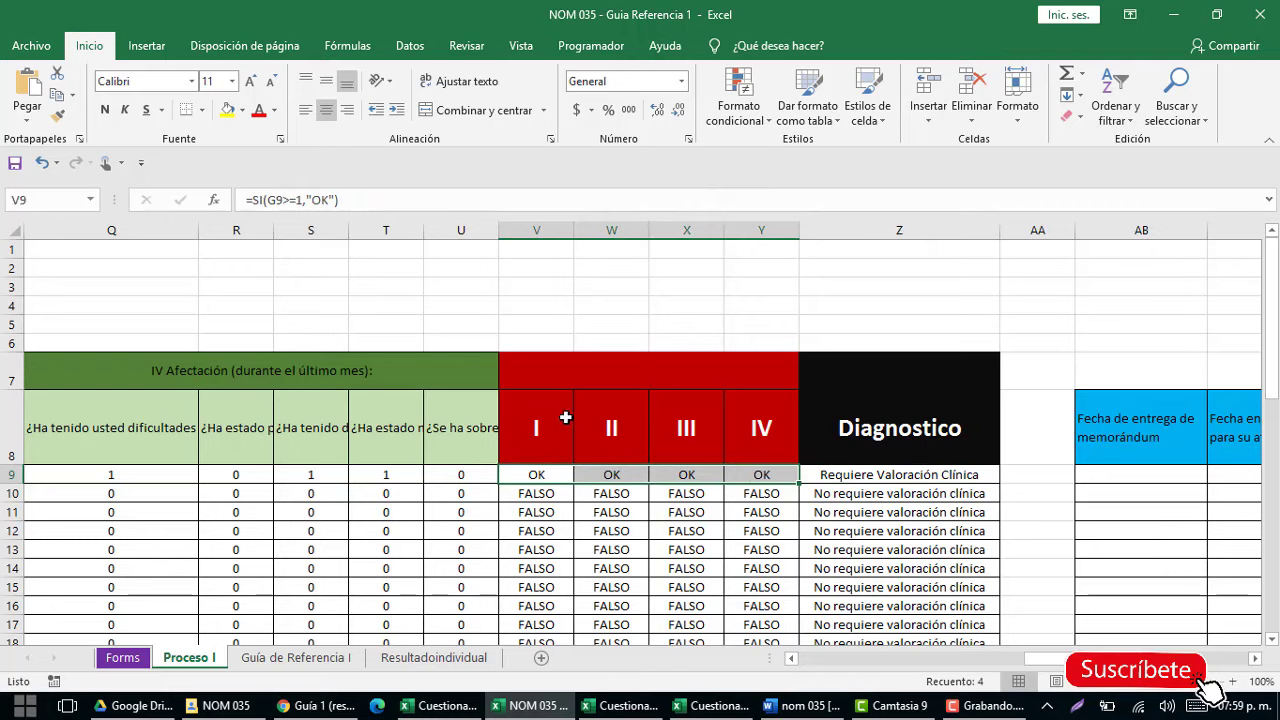
{"action": "left_click", "coordinate": [852, 478]}
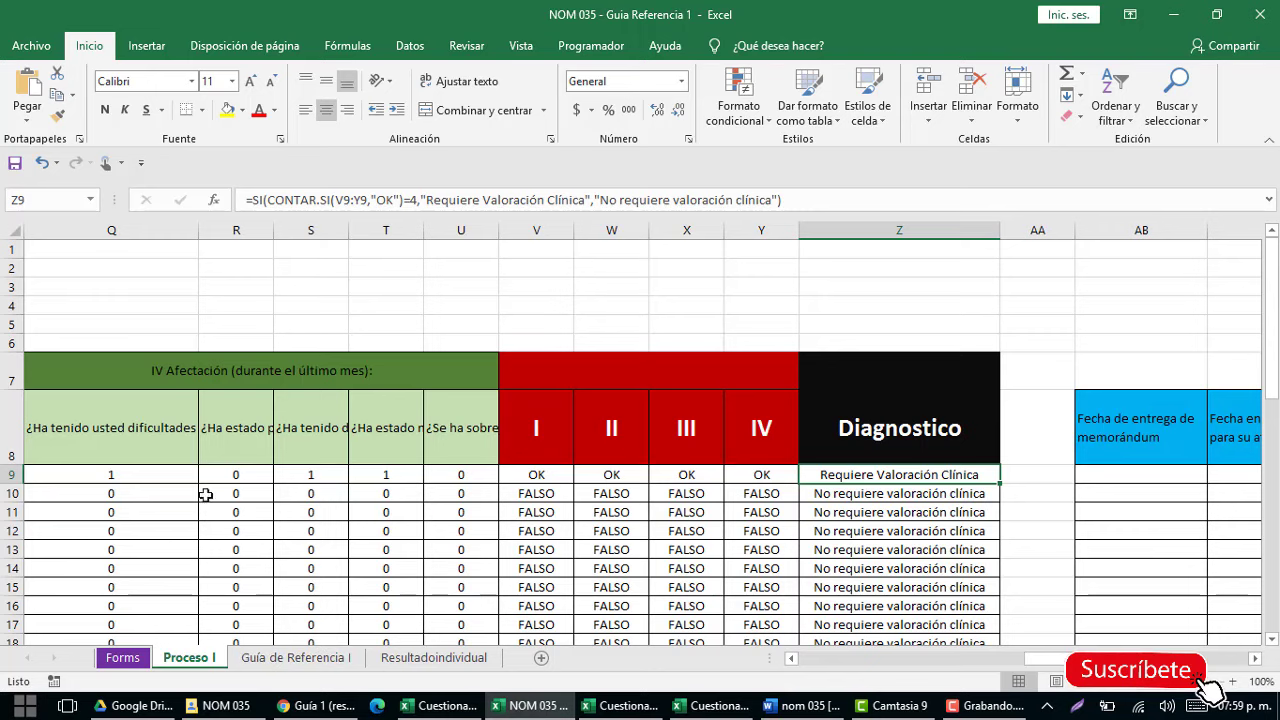
{"action": "left_click", "coordinate": [297, 660]}
Choose the respondent in the D6 dropdown and check the C11 BUSCARV result formula.
{"action": "left_click", "coordinate": [455, 664]}
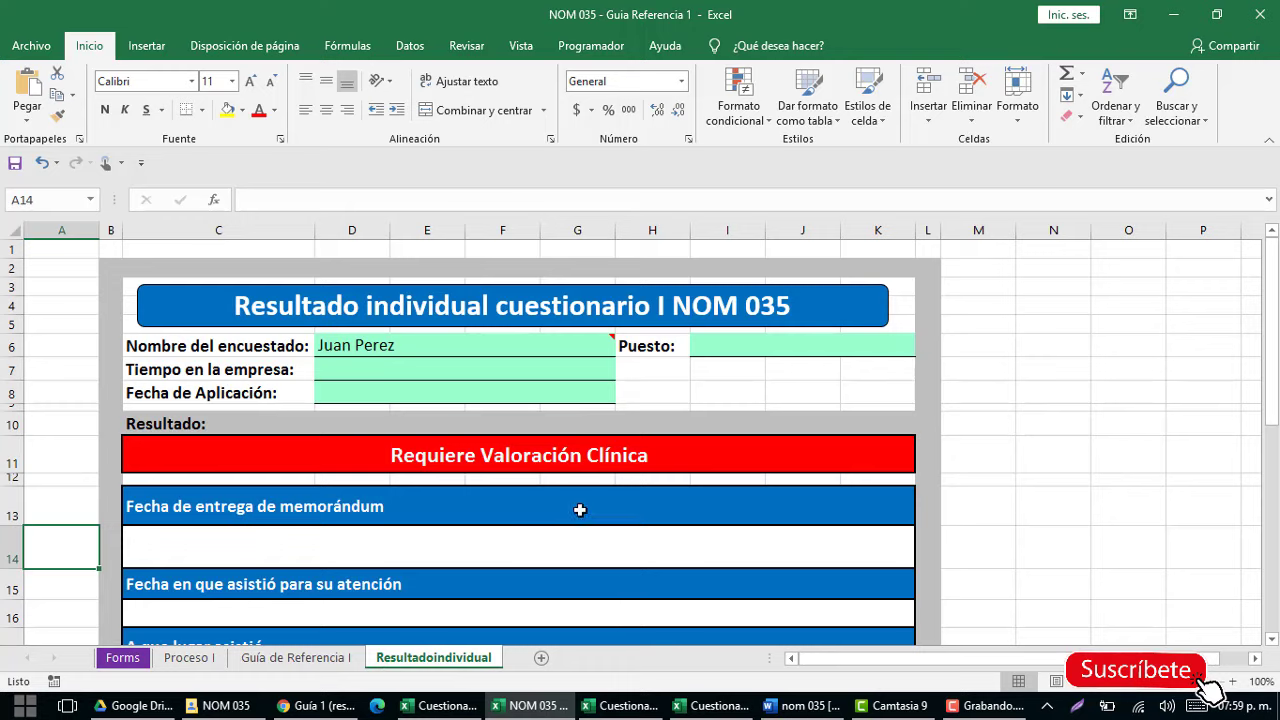
{"action": "left_click", "coordinate": [531, 351]}
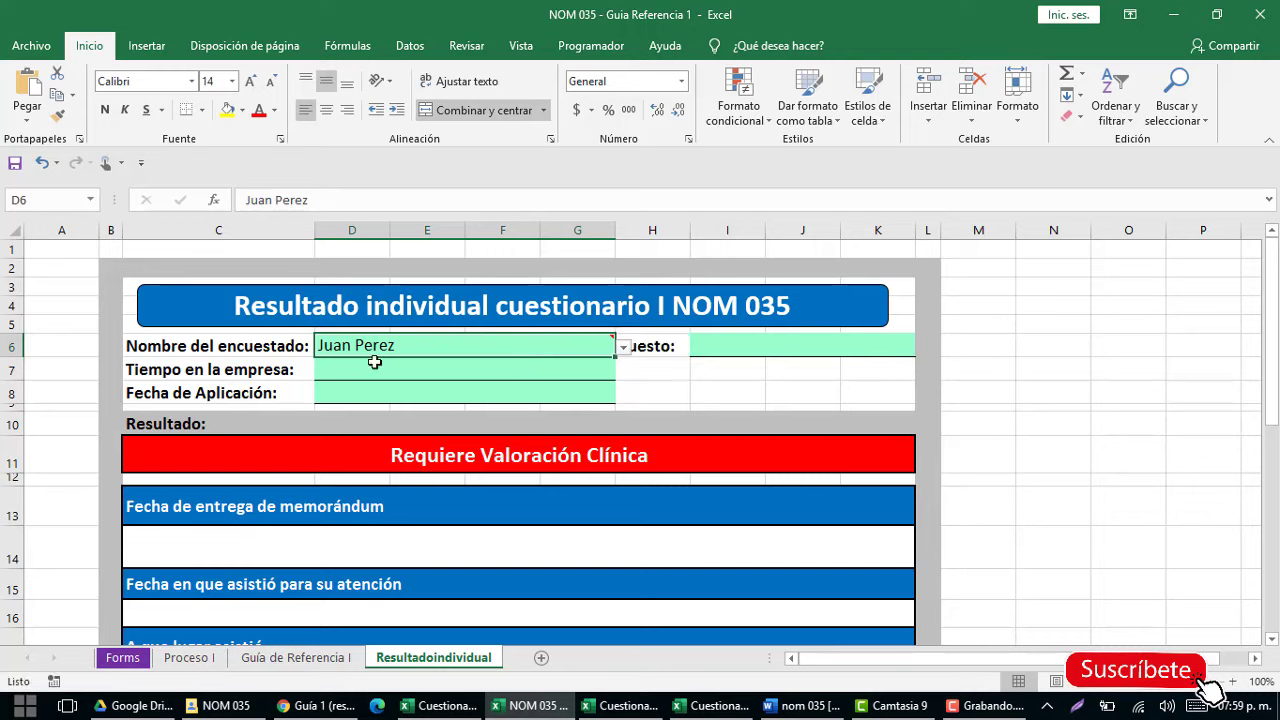
{"action": "left_click", "coordinate": [624, 347]}
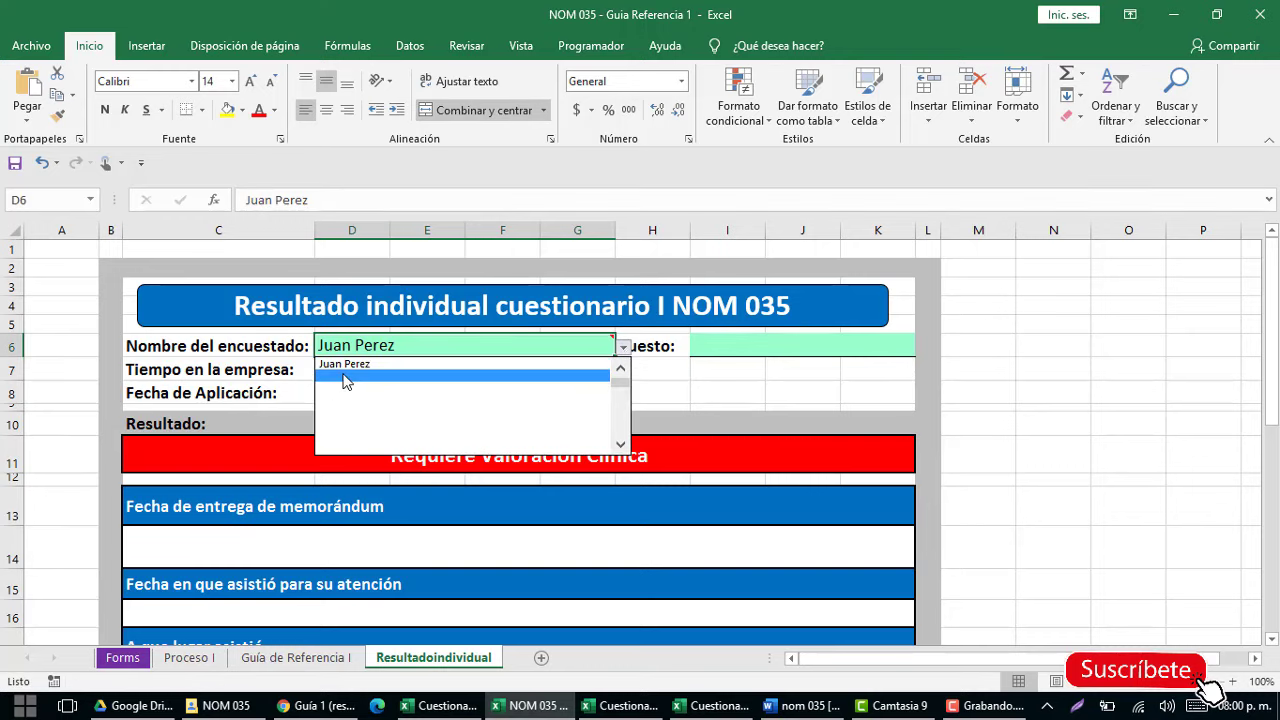
{"action": "left_click", "coordinate": [343, 374]}
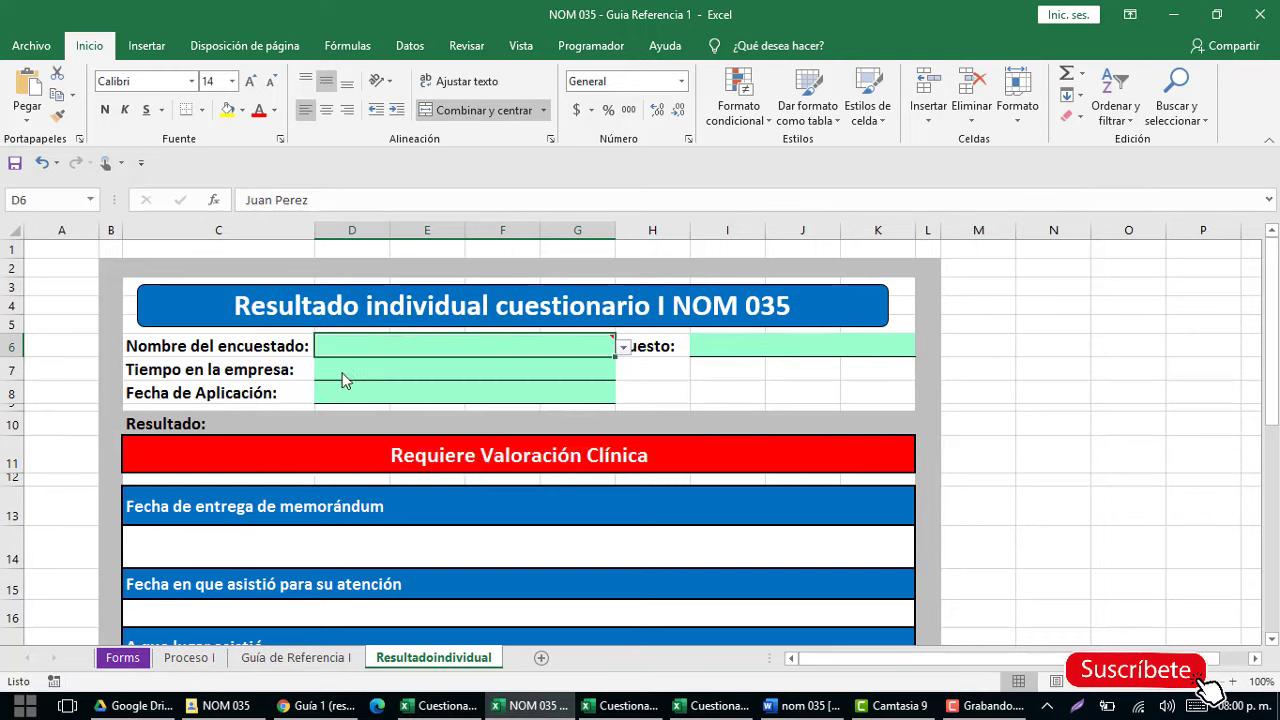
{"action": "left_click", "coordinate": [620, 349]}
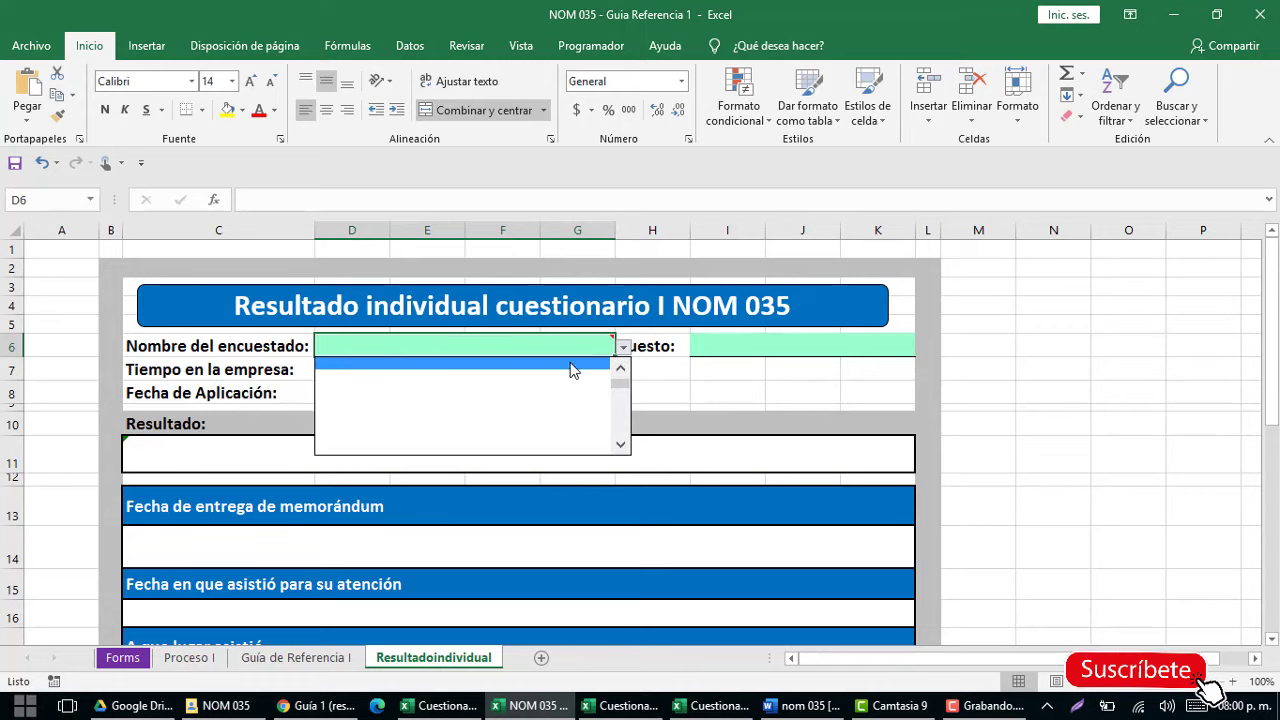
{"action": "left_click", "coordinate": [461, 363]}
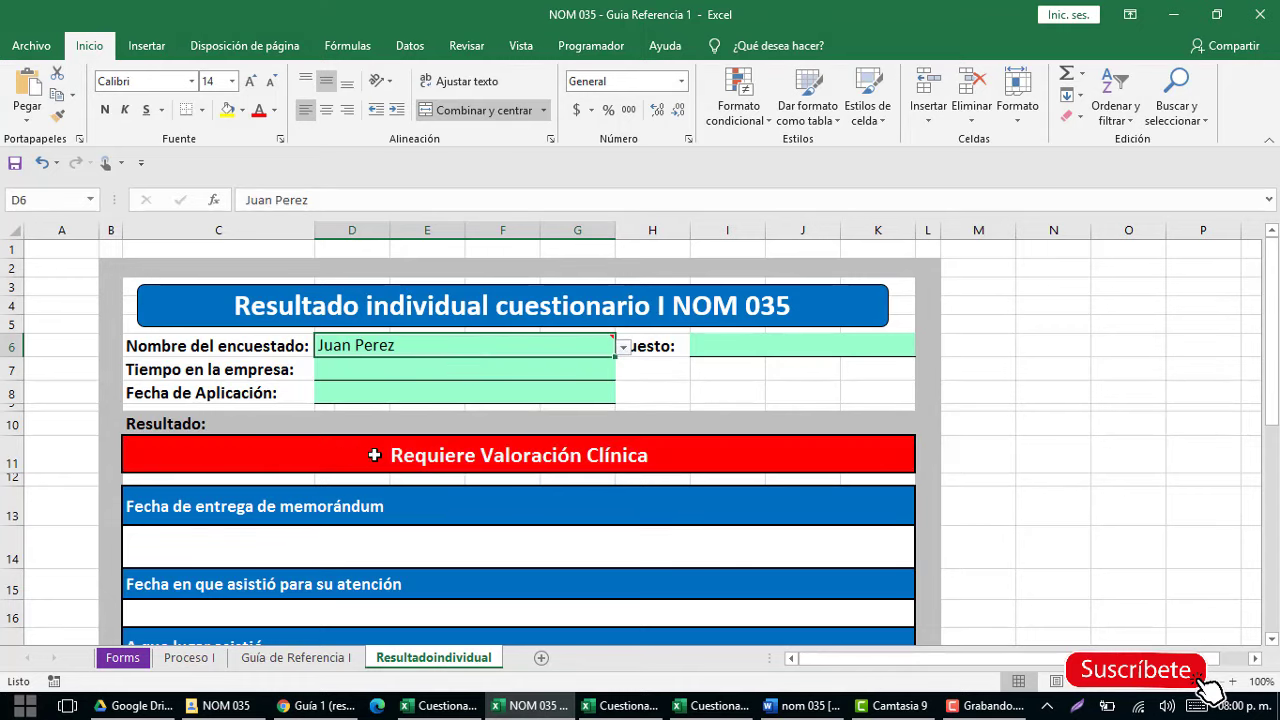
{"action": "left_click", "coordinate": [374, 455]}
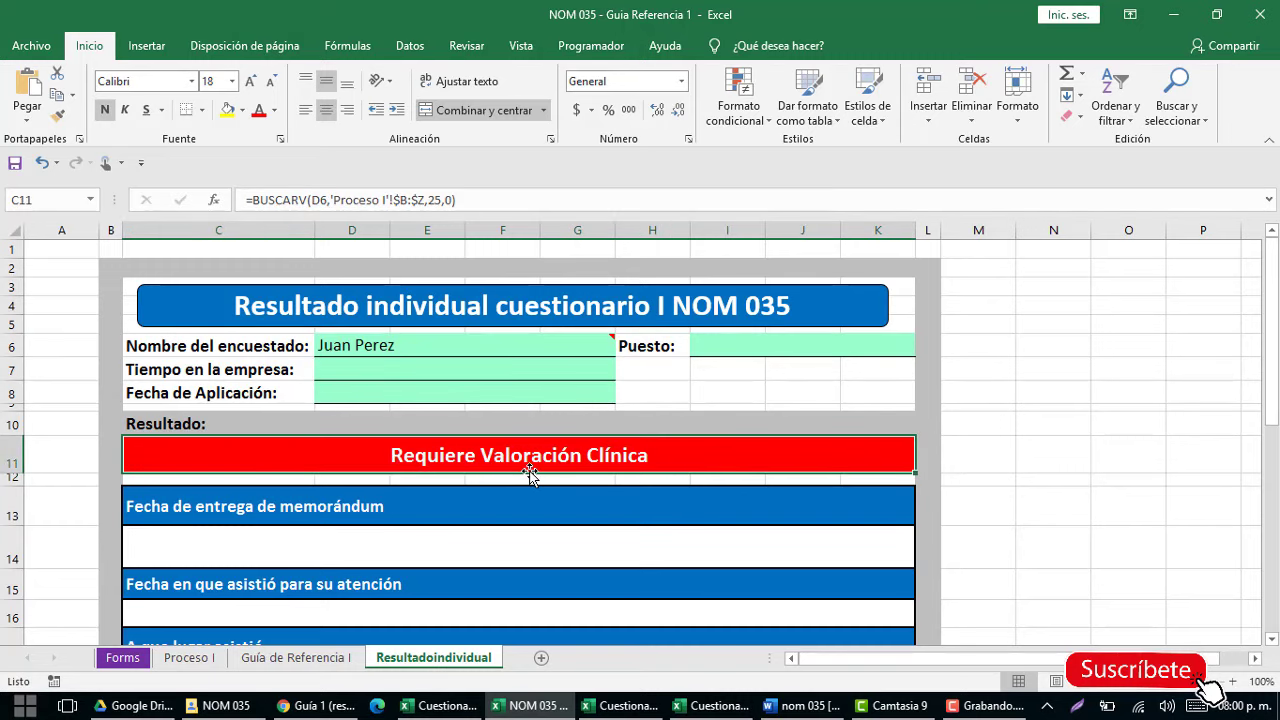
Review the empty follow-up fields: memorandum date, place attended, document number, institution diagnosis.
{"action": "scroll", "coordinate": [260, 520], "scroll_direction": "down", "scroll_amount": 2}
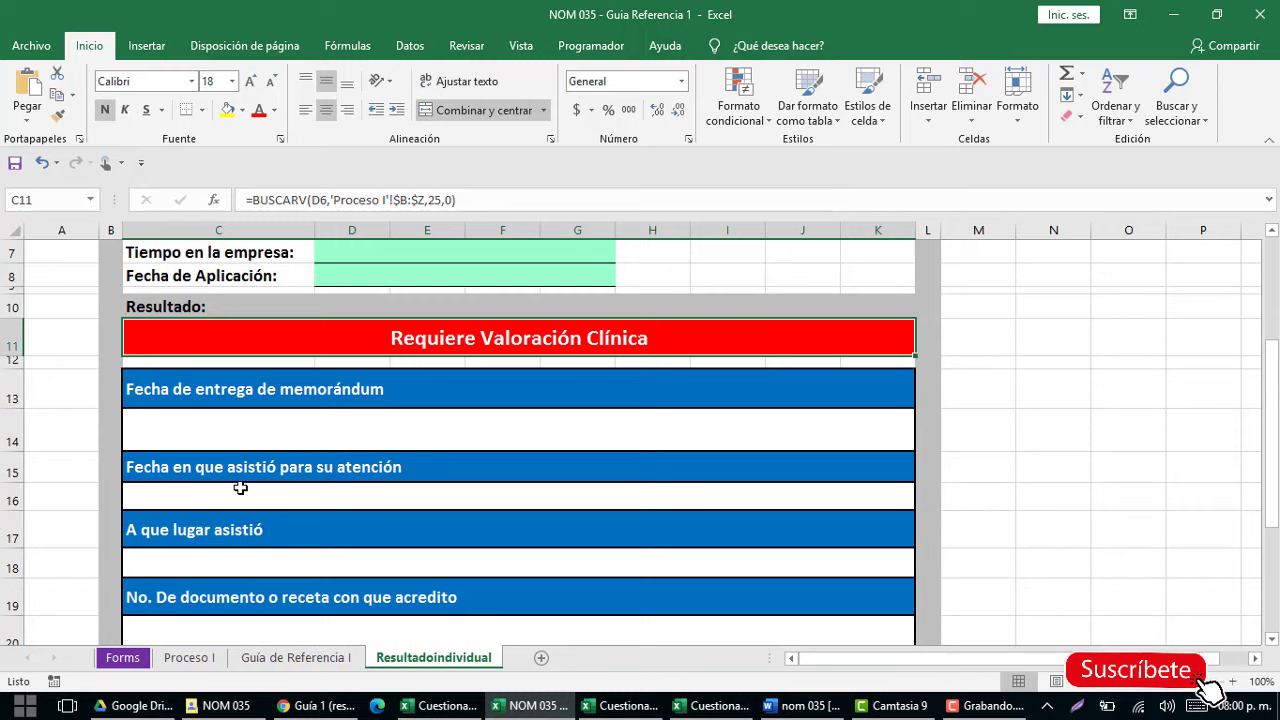
{"action": "left_click", "coordinate": [207, 420]}
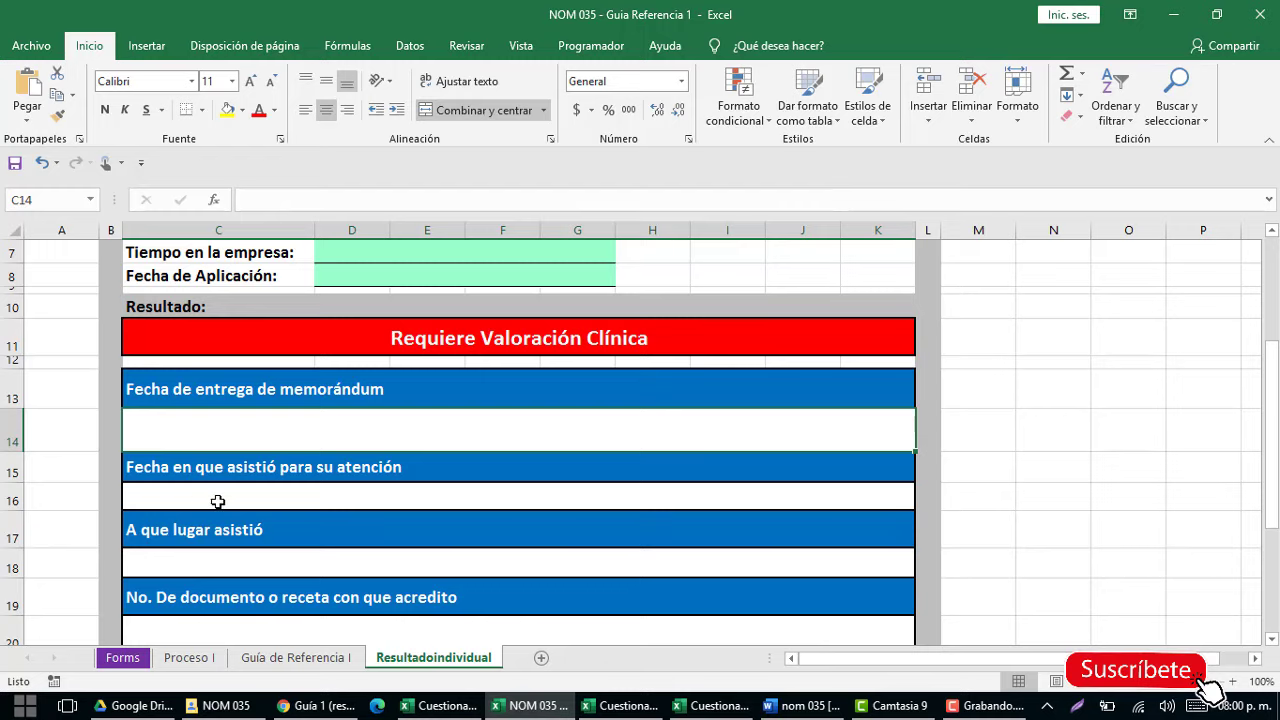
{"action": "left_click", "coordinate": [230, 537]}
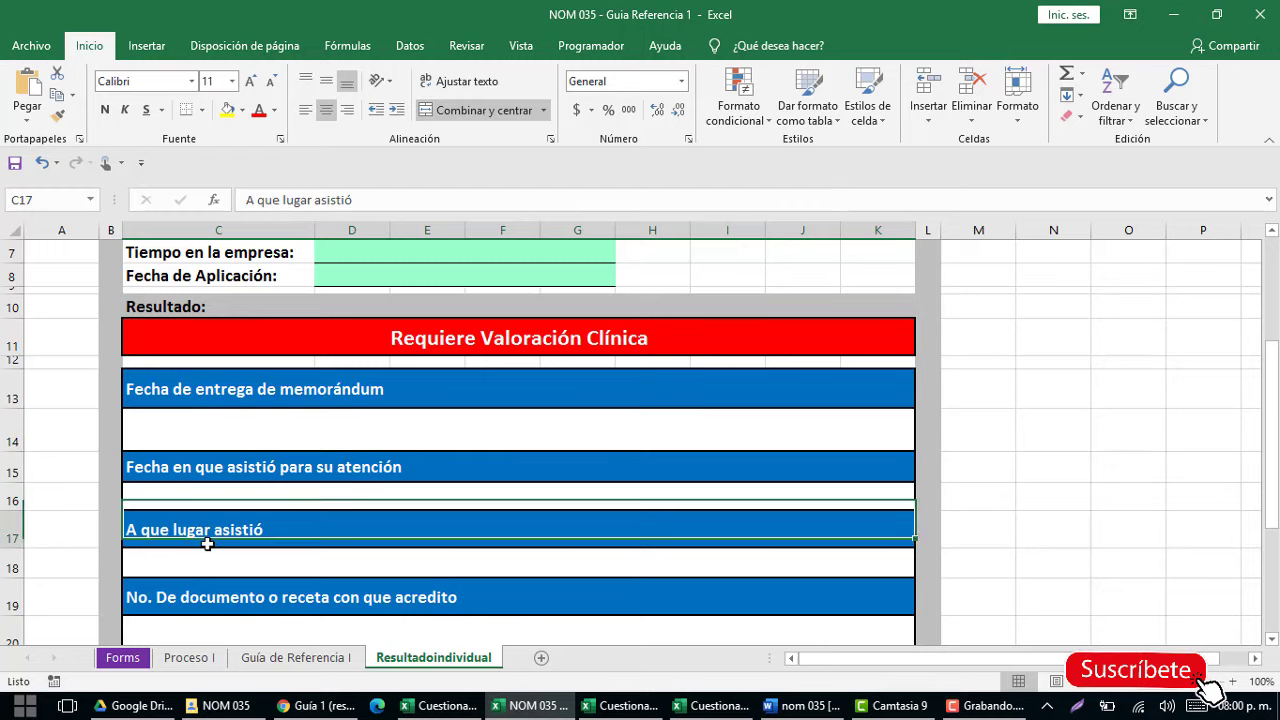
{"action": "left_click", "coordinate": [226, 594]}
{"action": "scroll", "coordinate": [222, 540], "scroll_direction": "down", "scroll_amount": 2}
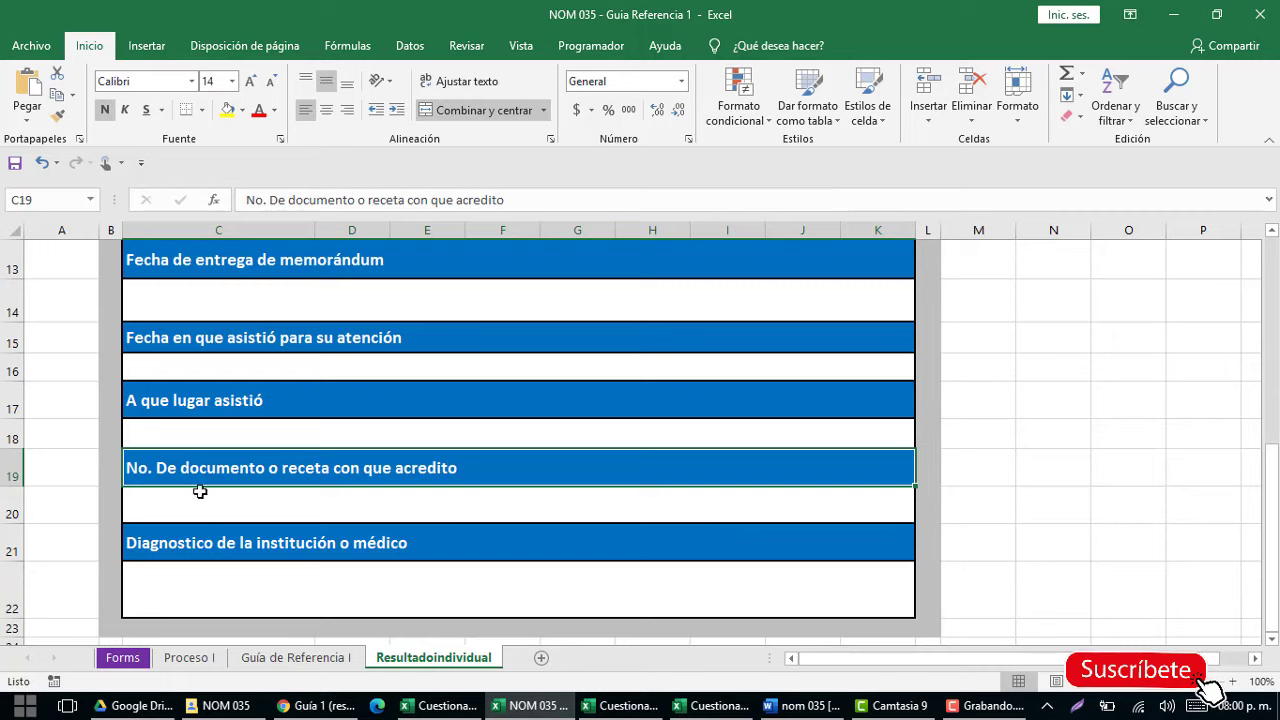
{"action": "left_click", "coordinate": [180, 574]}
{"action": "scroll", "coordinate": [337, 598], "scroll_direction": "up", "scroll_amount": 1}
{"action": "scroll", "coordinate": [340, 600], "scroll_direction": "up", "scroll_amount": 4}
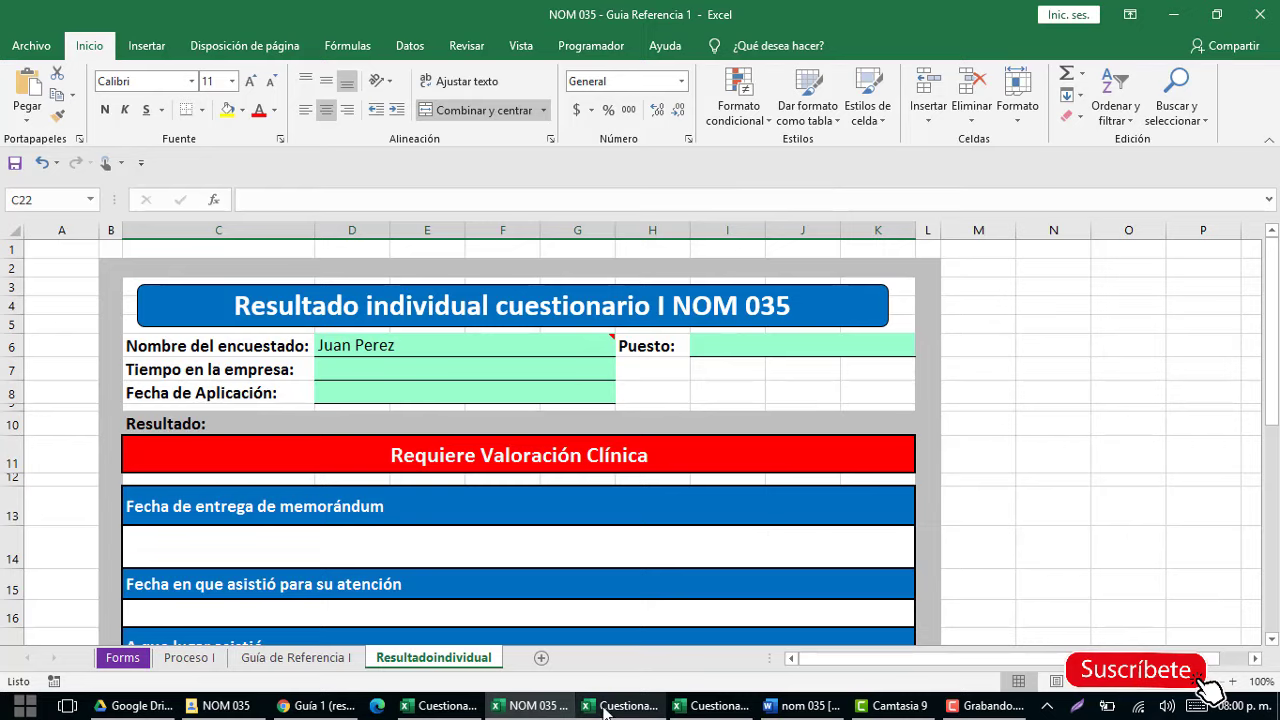
Switch to the Cuestionario II NOM035 workbook and show its Forms sheet of 15 responses.
{"action": "left_click", "coordinate": [445, 710]}
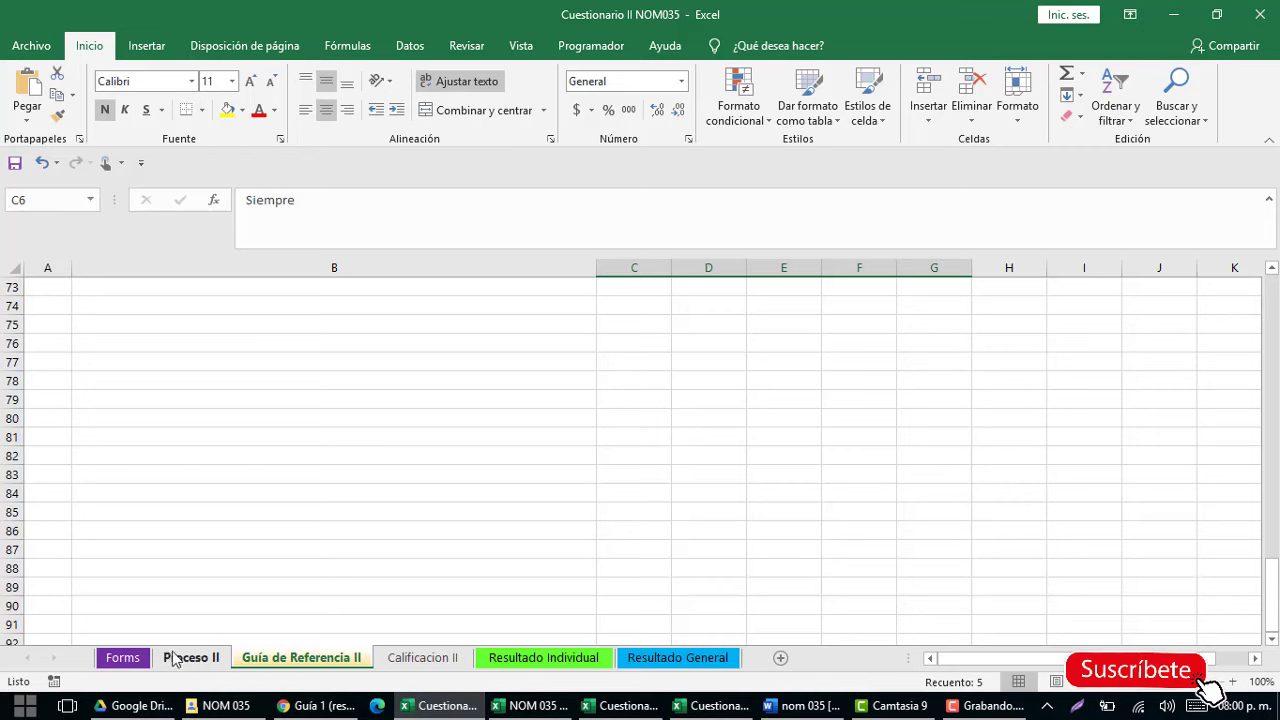
{"action": "left_click", "coordinate": [122, 657]}
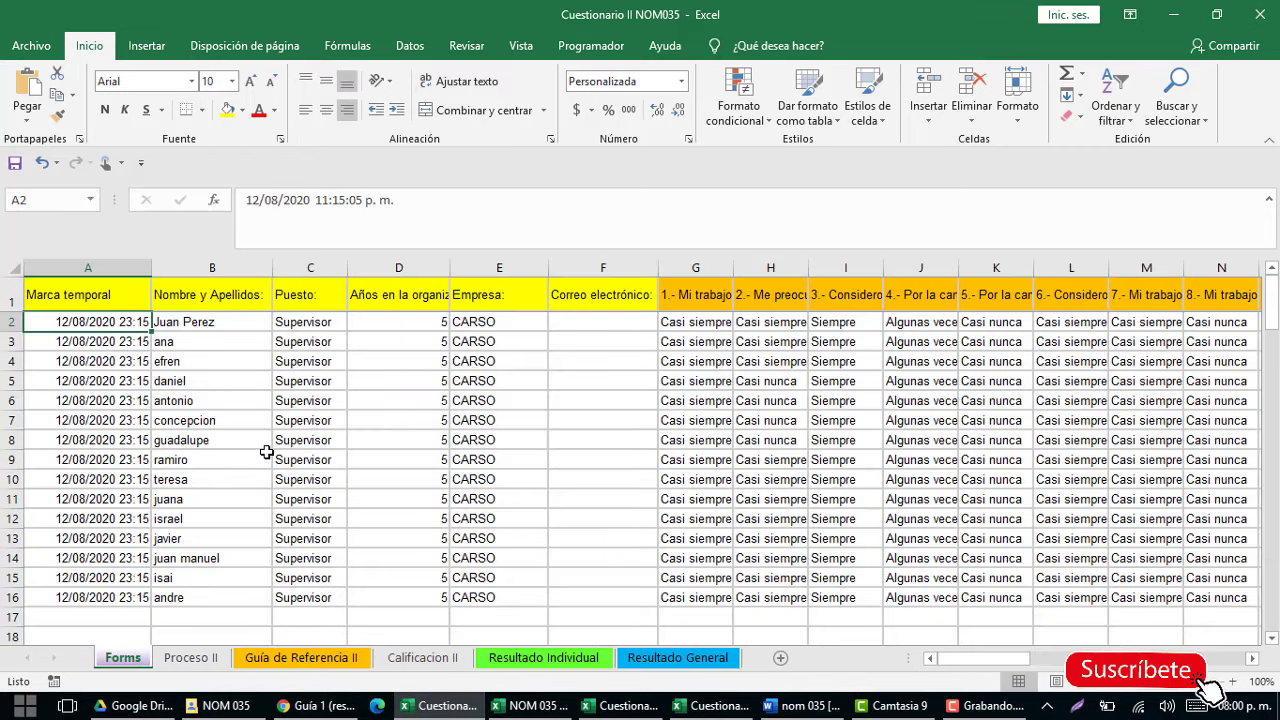
{"action": "left_click", "coordinate": [301, 657]}
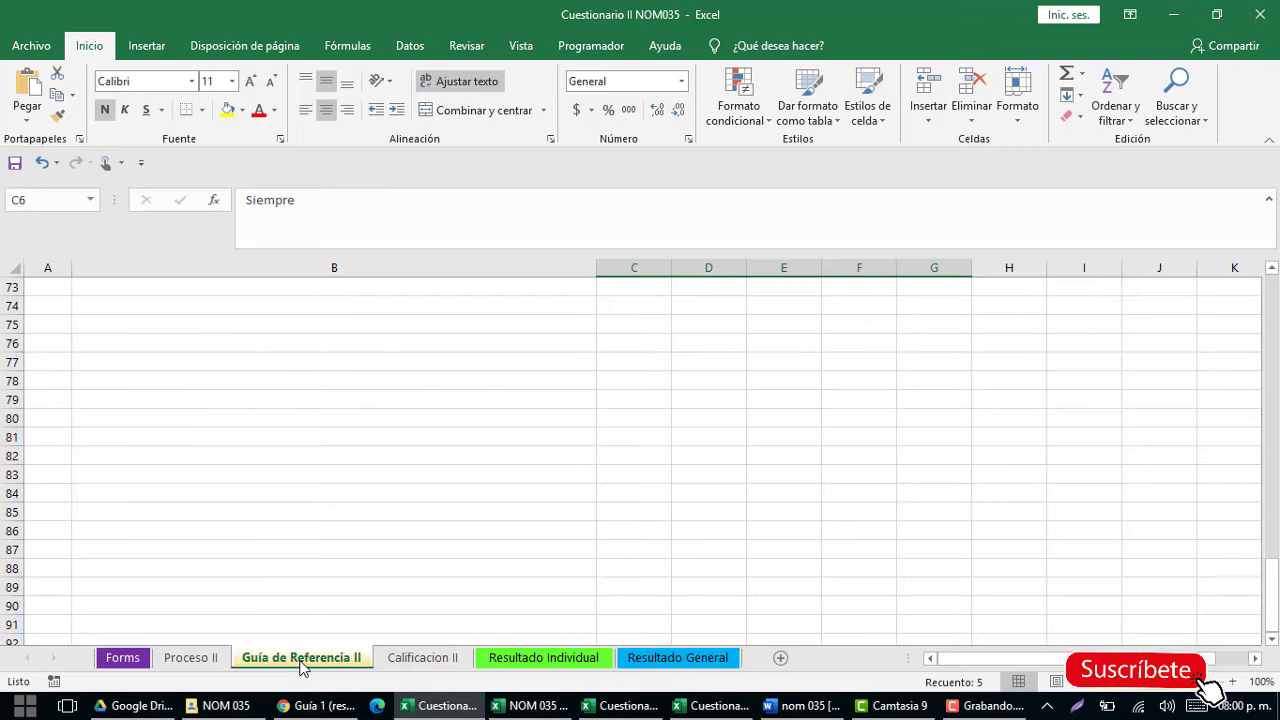
{"action": "scroll", "coordinate": [307, 600], "scroll_direction": "up", "scroll_amount": 13}
{"action": "scroll", "coordinate": [307, 600], "scroll_direction": "up", "scroll_amount": 3}
{"action": "left_click", "coordinate": [122, 657]}
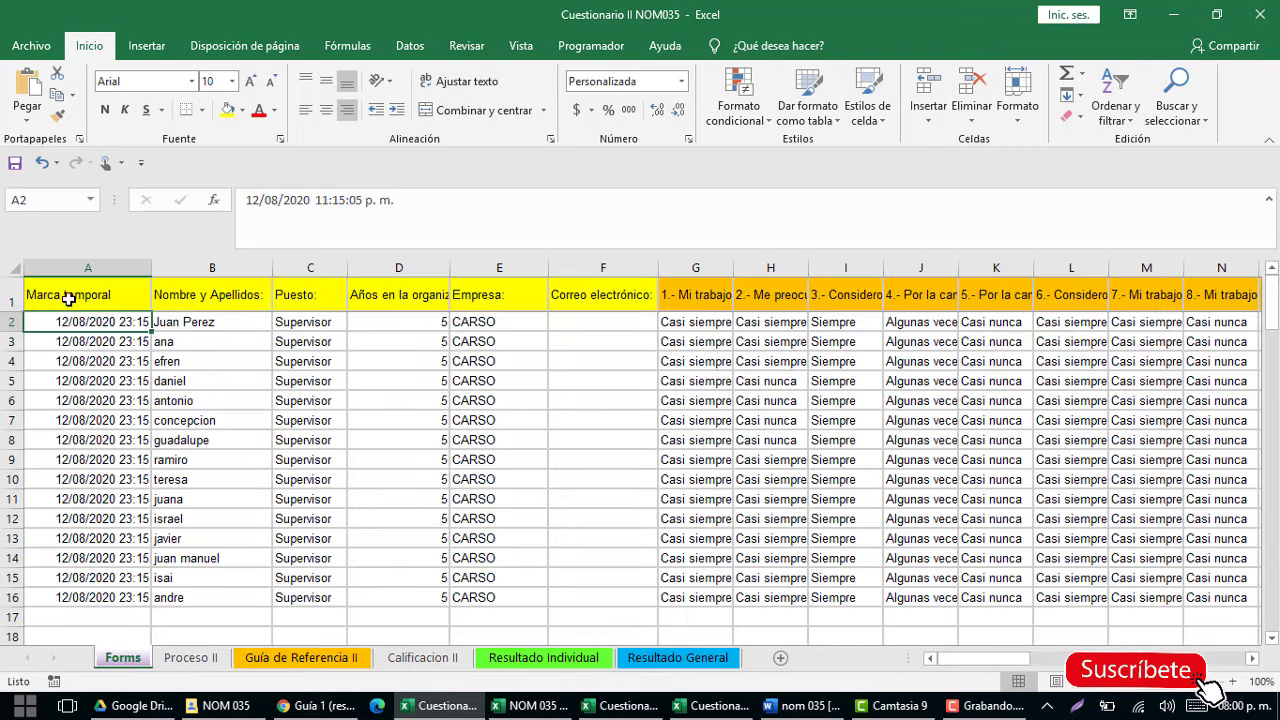
Close the Guía 1 form, preview and responses tabs in Chrome.
{"action": "left_click", "coordinate": [312, 705]}
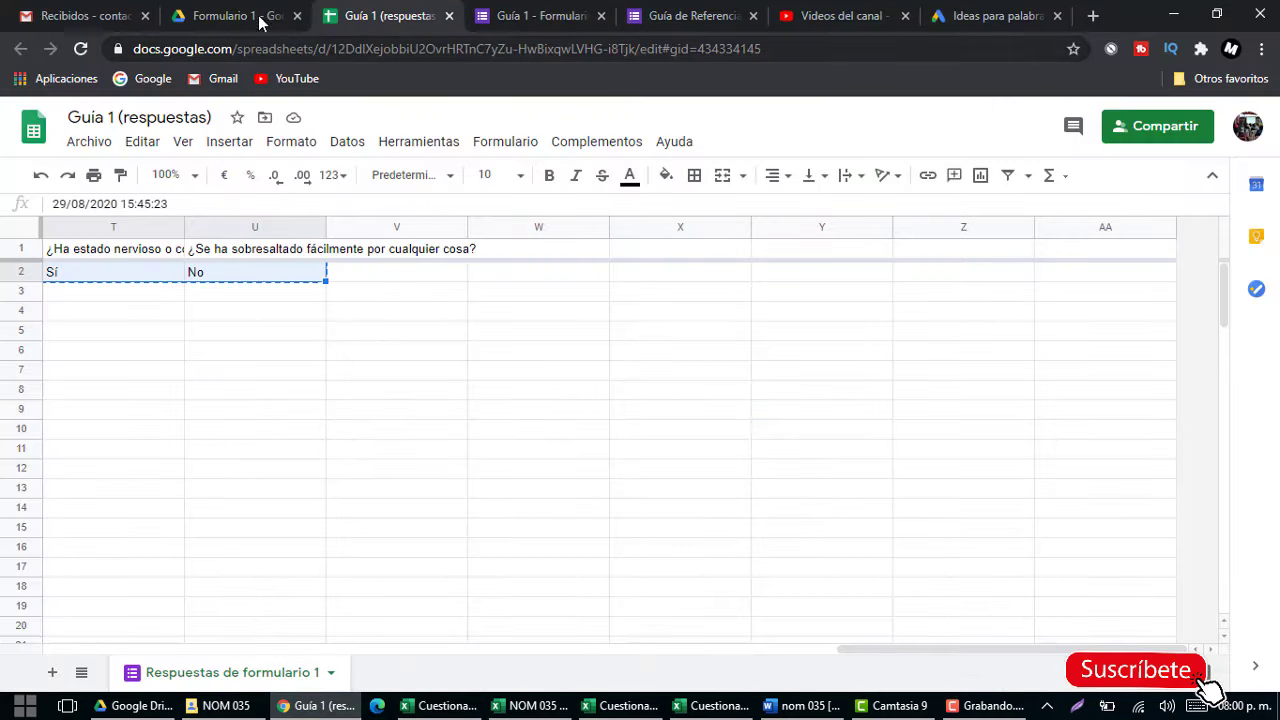
{"action": "left_click", "coordinate": [601, 16]}
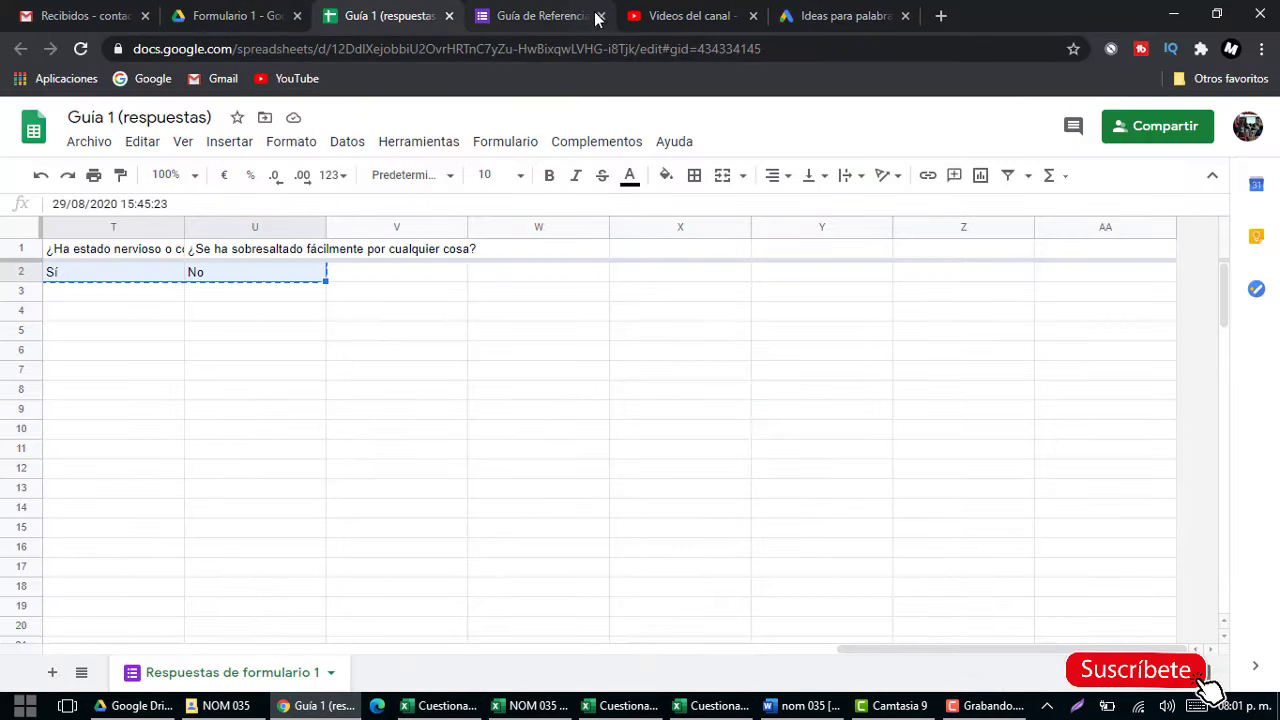
{"action": "left_click", "coordinate": [601, 16]}
{"action": "left_click", "coordinate": [449, 16]}
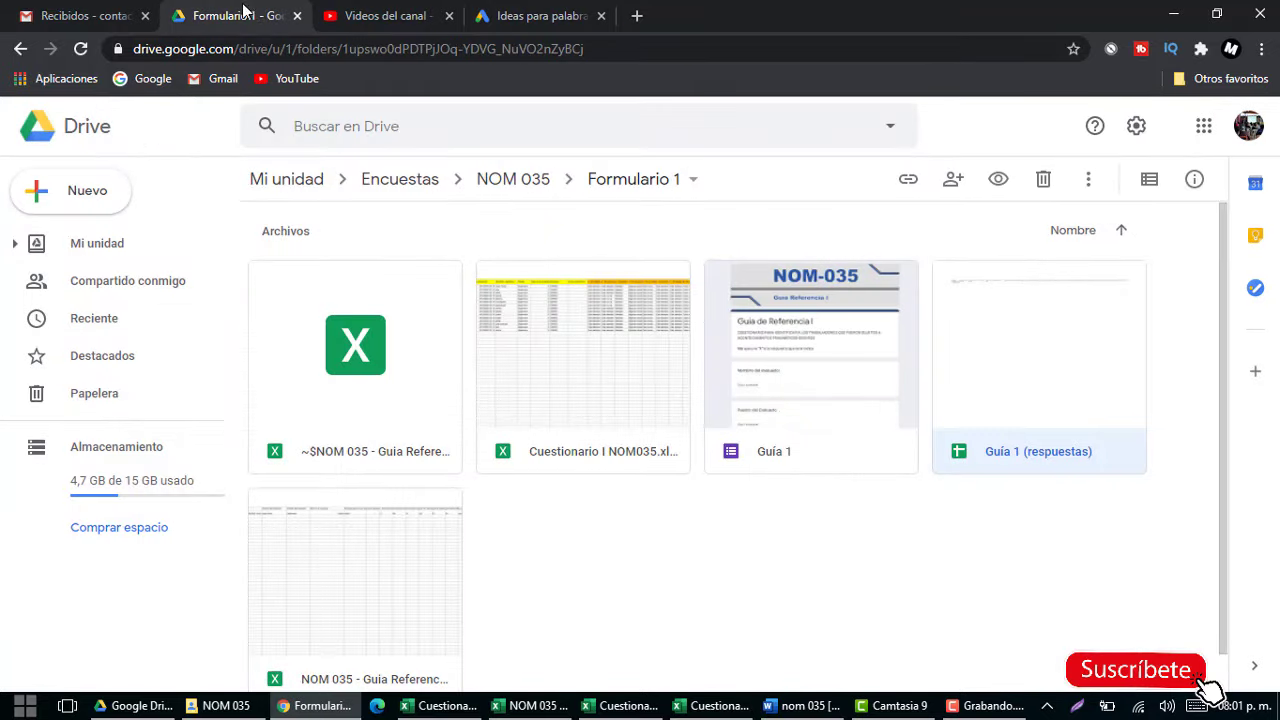
Go to NOM 035 > Formulario 2 and open the Formulario II form.
{"action": "left_click", "coordinate": [510, 179]}
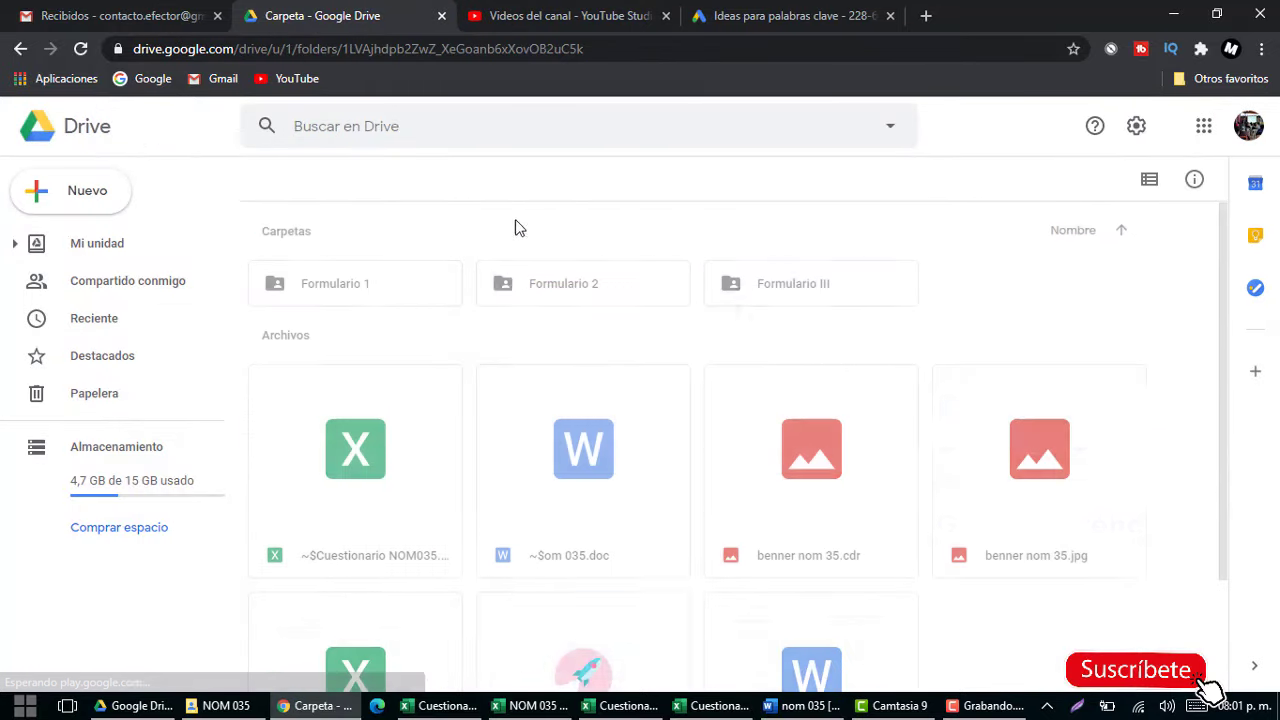
{"action": "left_click", "coordinate": [548, 292]}
{"action": "double_click", "coordinate": [548, 290]}
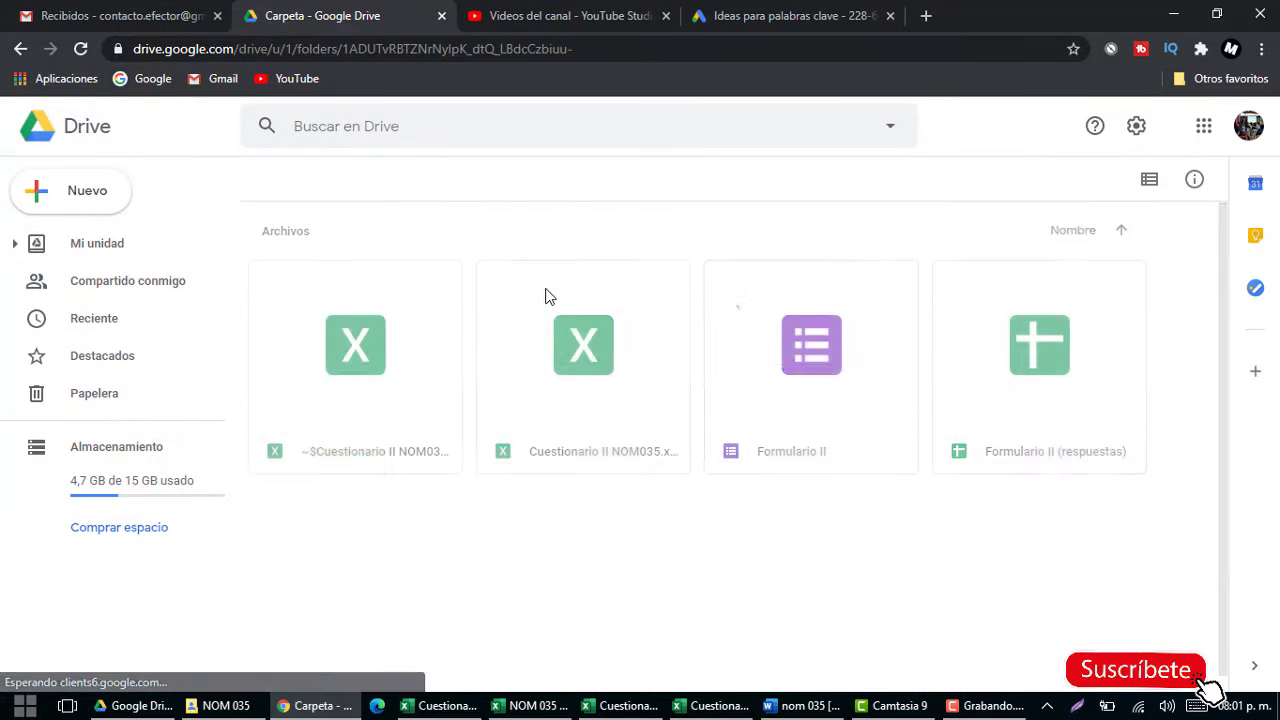
{"action": "double_click", "coordinate": [826, 392]}
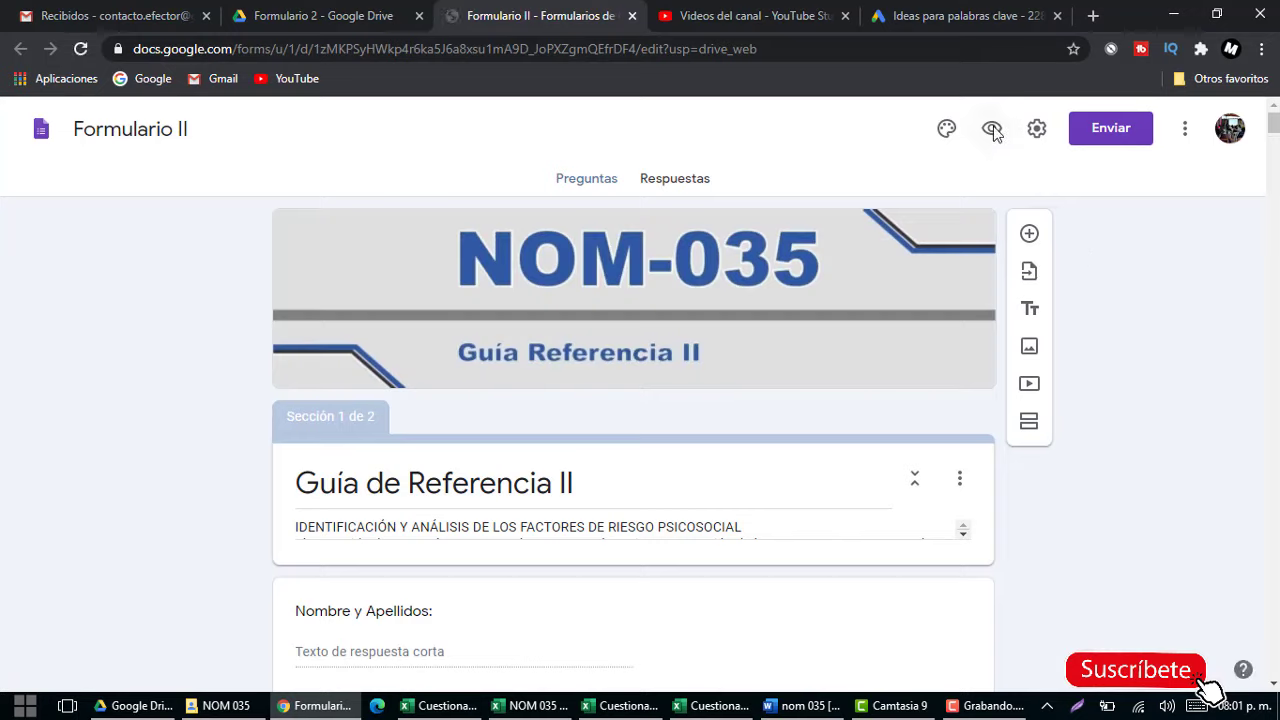
{"action": "left_click", "coordinate": [330, 15]}
Open Formulario II (respuestas), select the first response row across all answered columns, then return to Excel.
{"action": "double_click", "coordinate": [975, 333]}
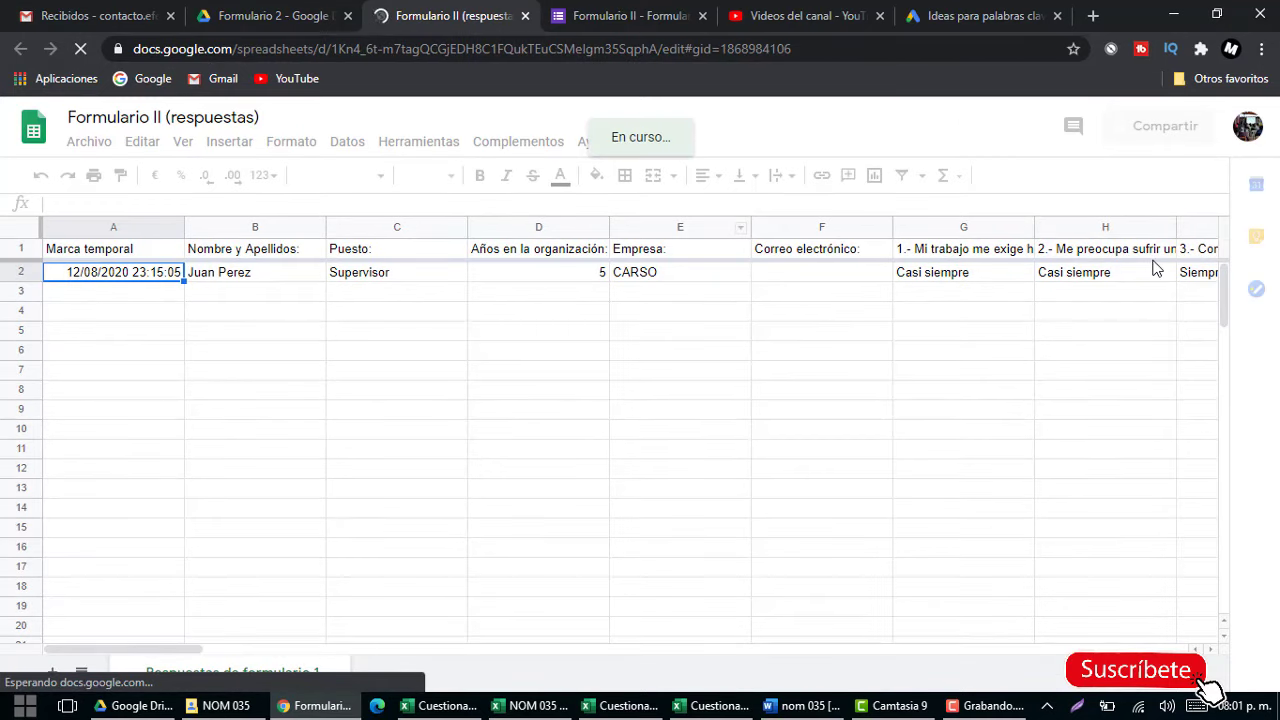
{"action": "key", "text": "shift+Right"}
{"action": "key", "text": "shift+Right"}
{"action": "key", "text": "shift+Right"}
{"action": "key", "text": "shift+Right"}
{"action": "key", "text": "shift+Right"}
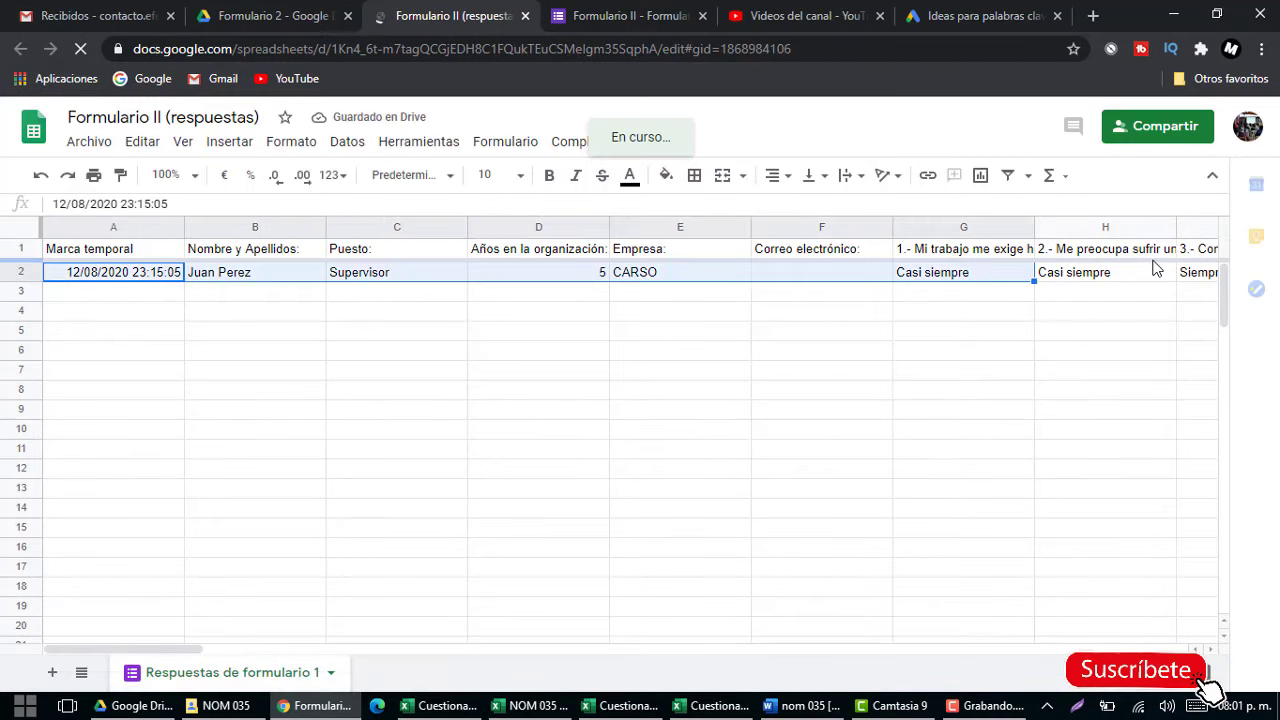
{"action": "key", "text": "ctrl+shift+Right"}
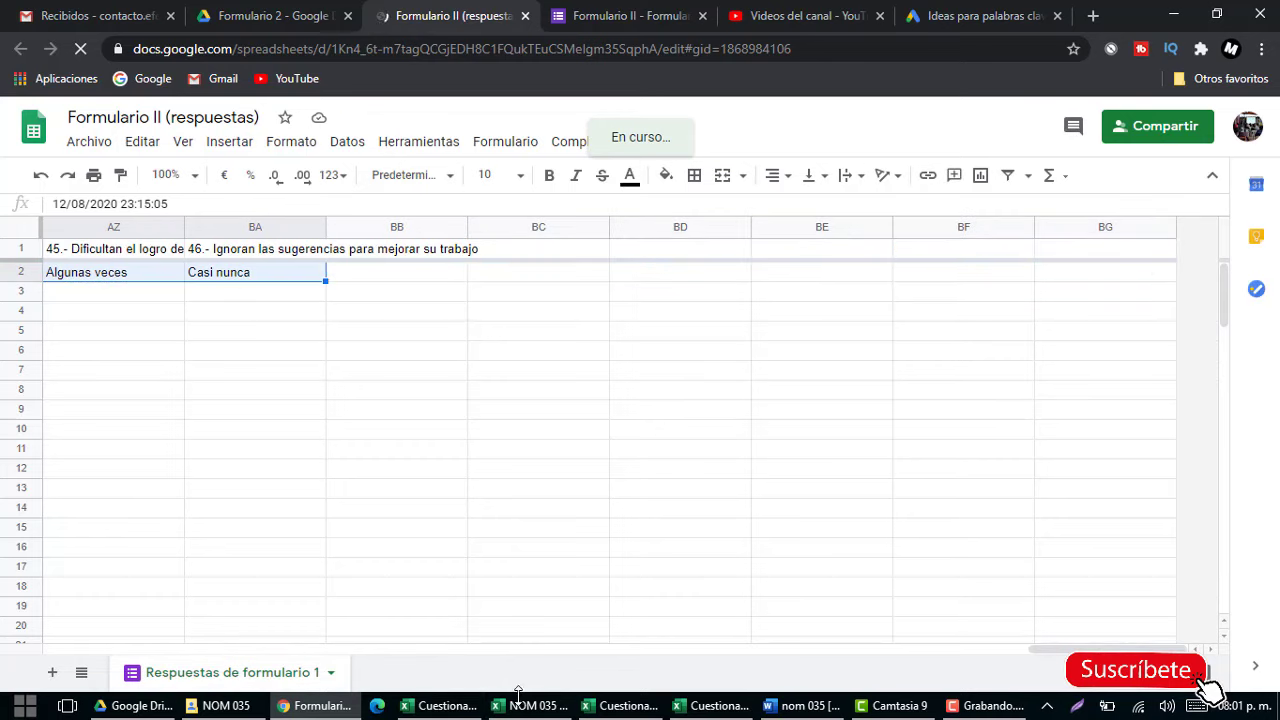
{"action": "left_click", "coordinate": [440, 705]}
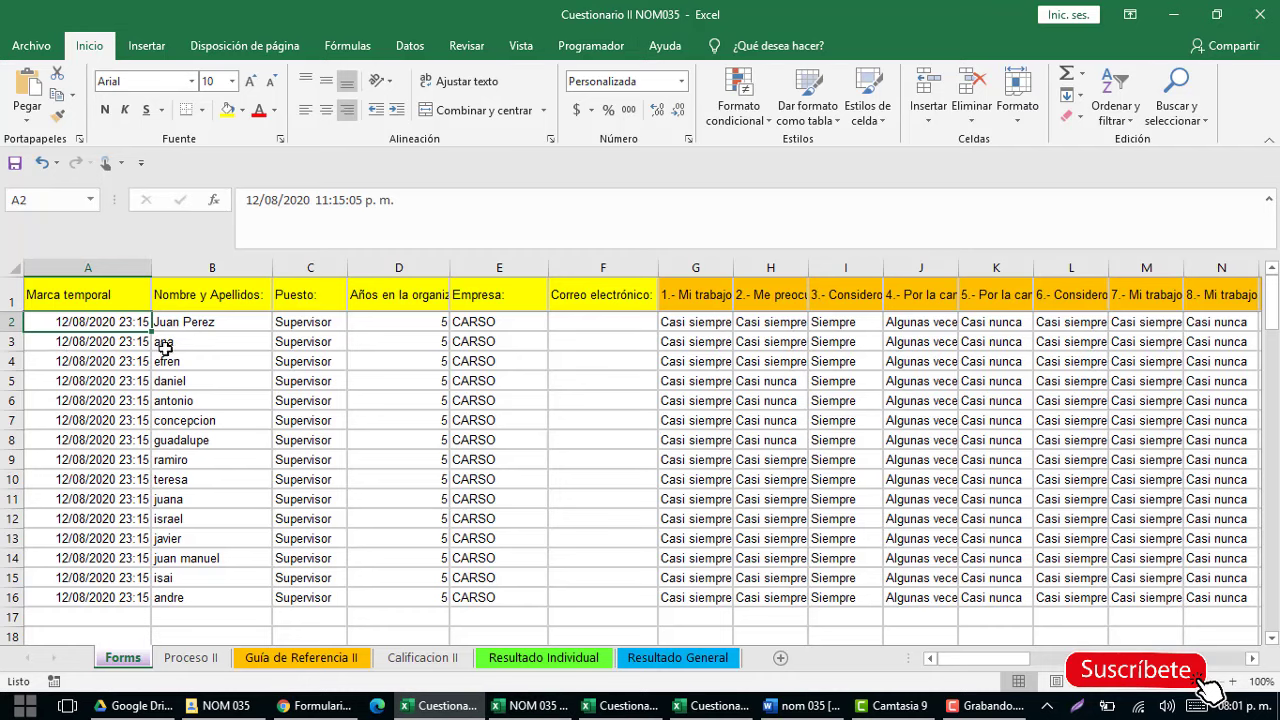
Open the Proceso II sheet and inspect the B8 name header and the G8 header and G9 score formulas.
{"action": "left_click", "coordinate": [191, 657]}
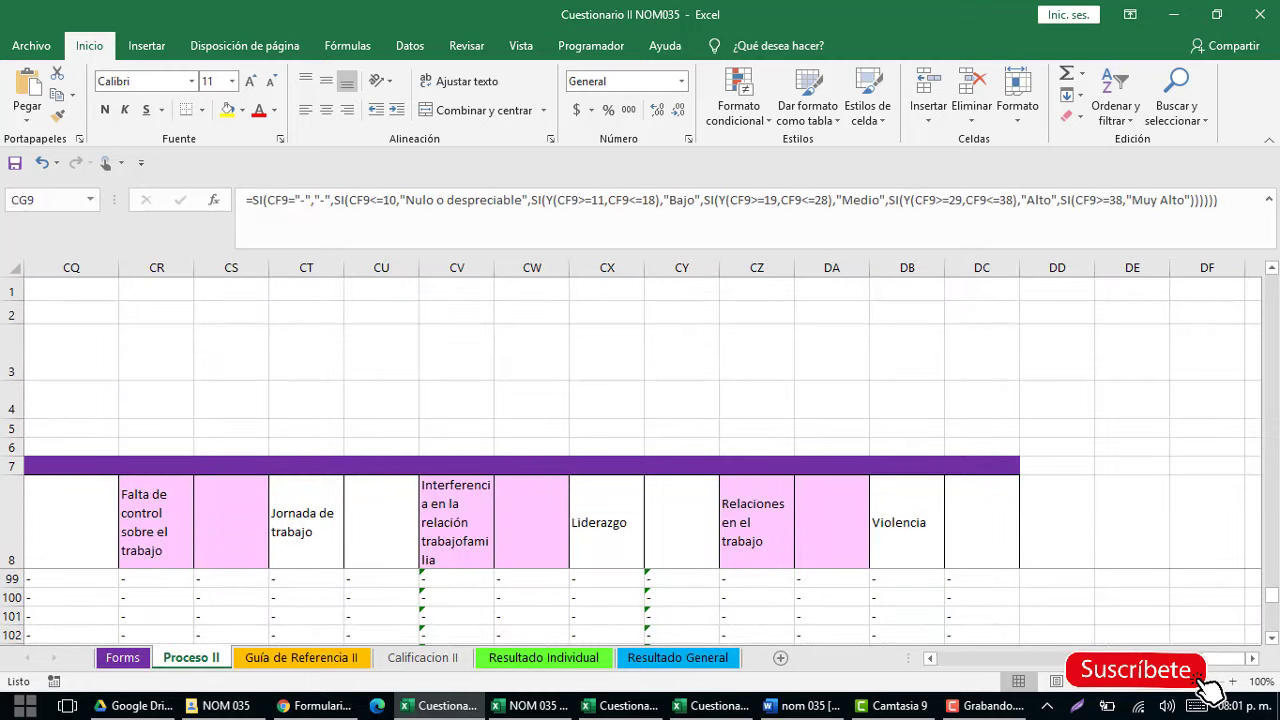
{"action": "left_click_drag", "start_coordinate": [1220, 658], "coordinate": [950, 658]}
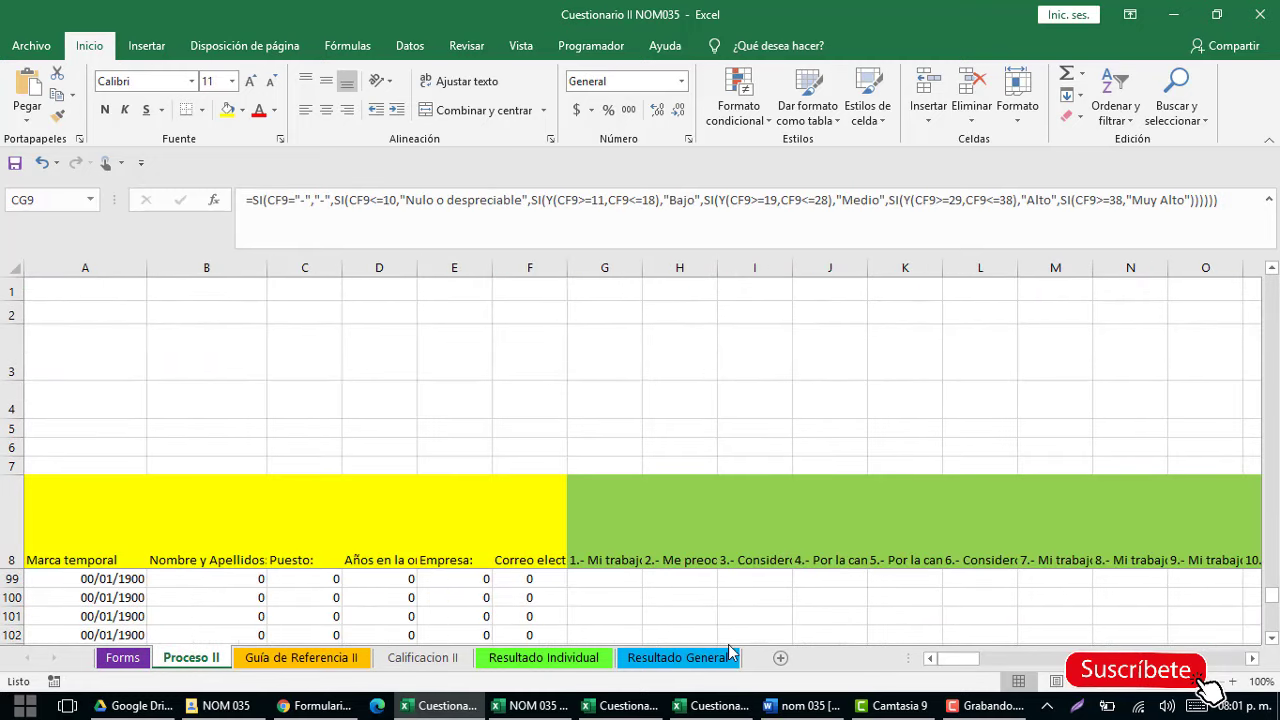
{"action": "left_click", "coordinate": [190, 517]}
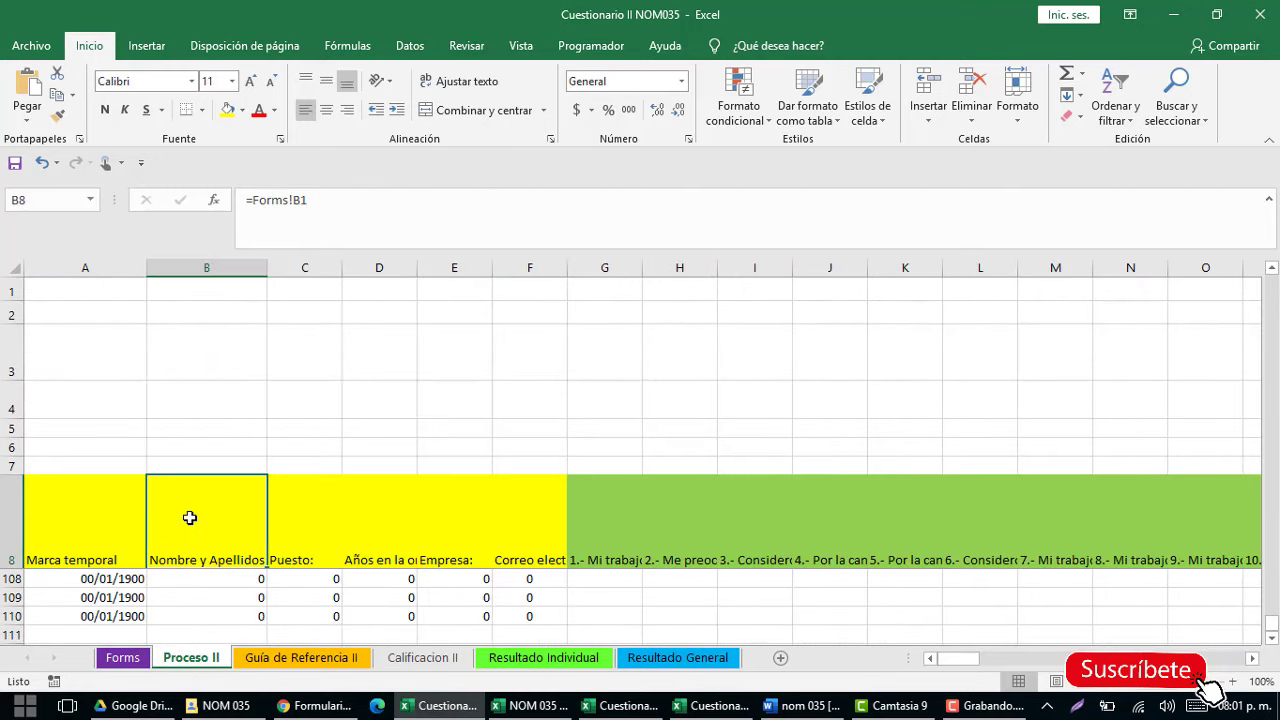
{"action": "key", "text": "Down"}
{"action": "key", "text": "Right"}
{"action": "key", "text": "Right"}
{"action": "key", "text": "Right"}
{"action": "key", "text": "Right"}
{"action": "key", "text": "Right"}
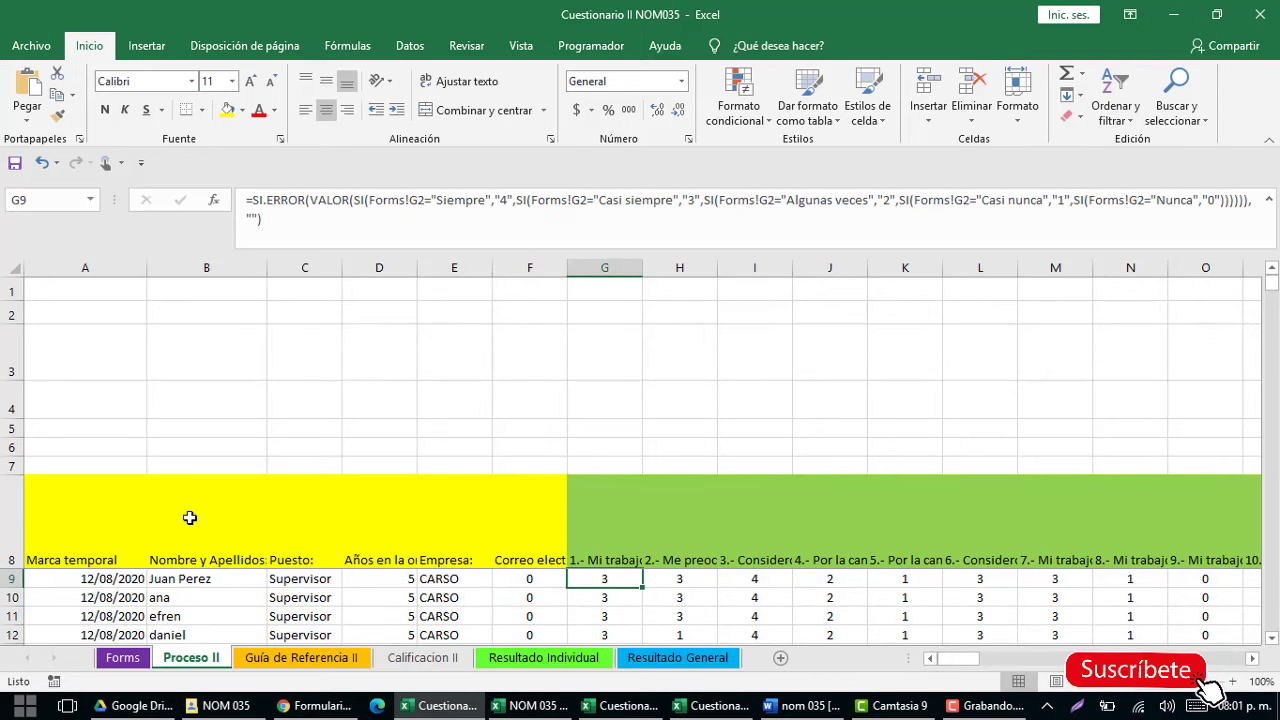
{"action": "key", "text": "Up"}
{"action": "key", "text": "Down"}
{"action": "key", "text": "Up"}
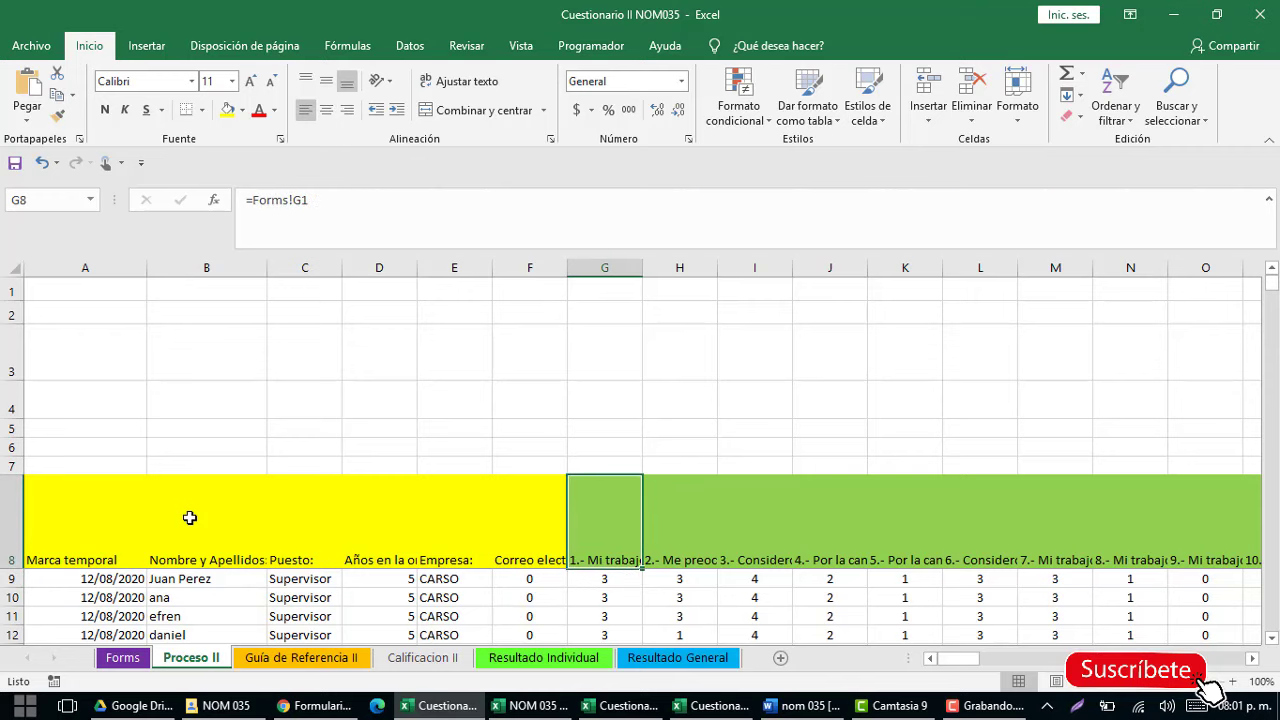
{"action": "key", "text": "Down"}
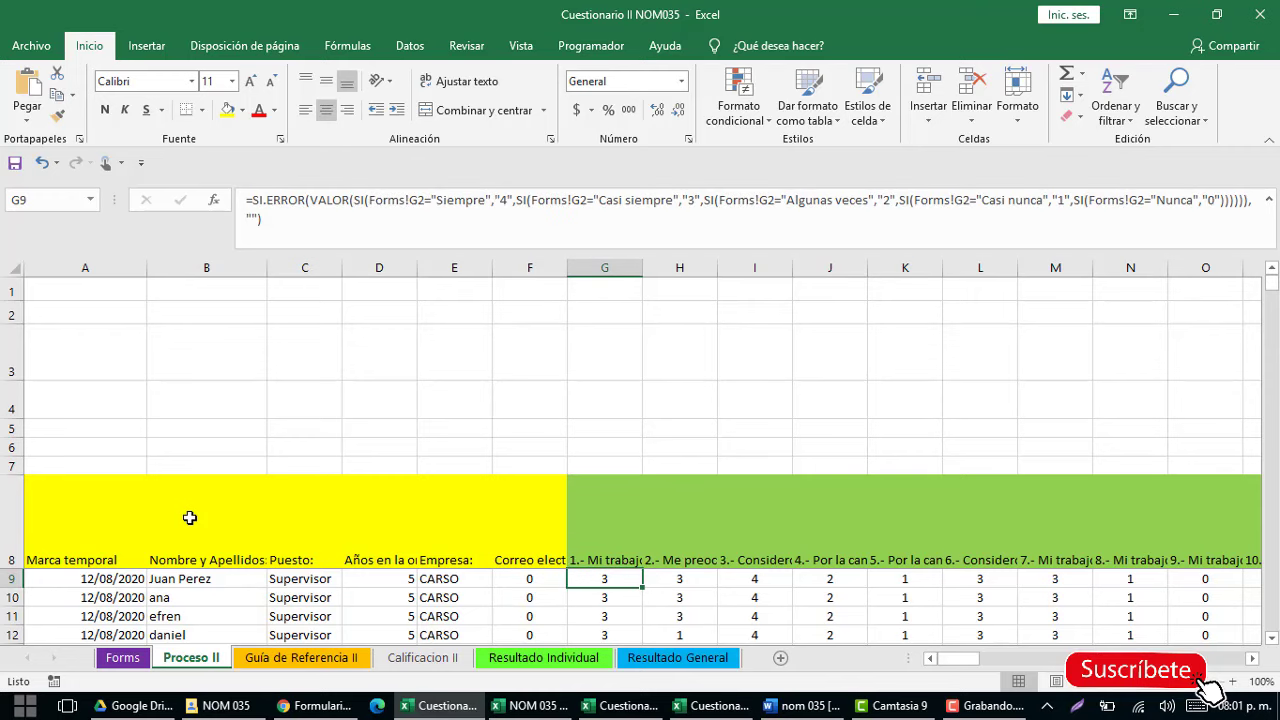
Check the H9 score and its header formula, then step along the later question scores.
{"action": "key", "text": "Right"}
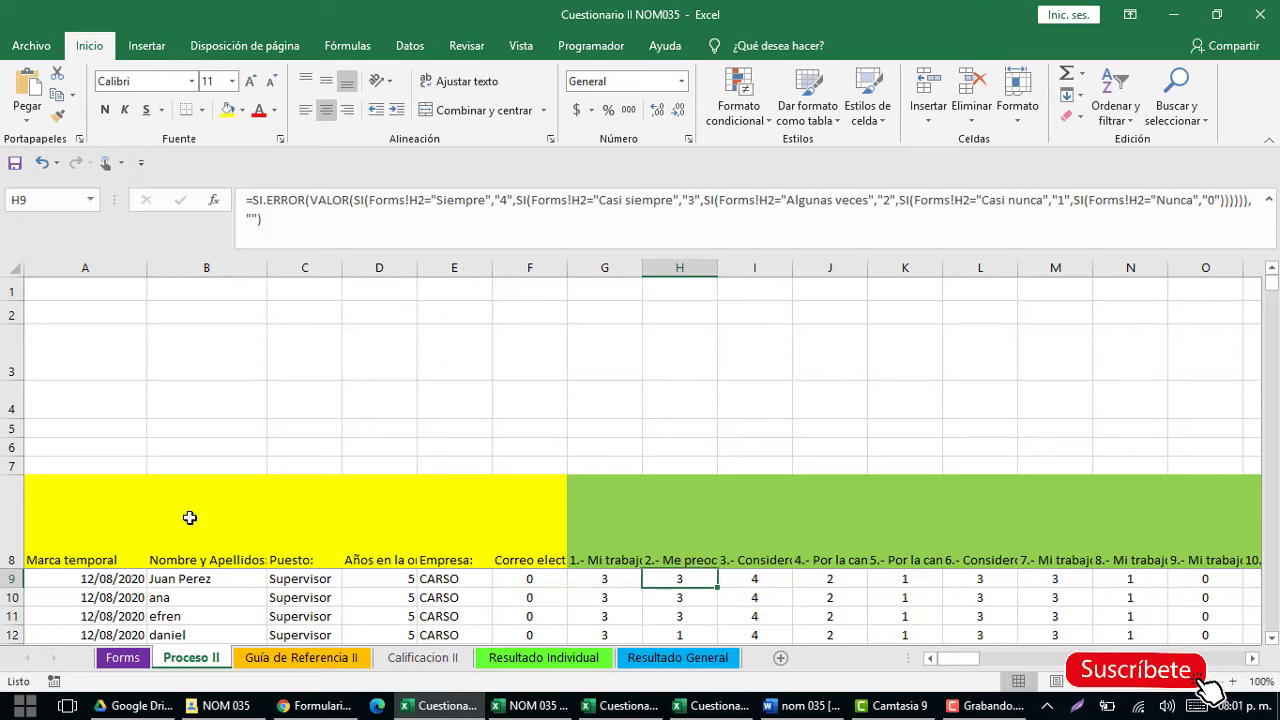
{"action": "key", "text": "Up"}
{"action": "key", "text": "Right"}
{"action": "key", "text": "Right"}
{"action": "key", "text": "Left"}
{"action": "key", "text": "Left"}
{"action": "key", "text": "Left"}
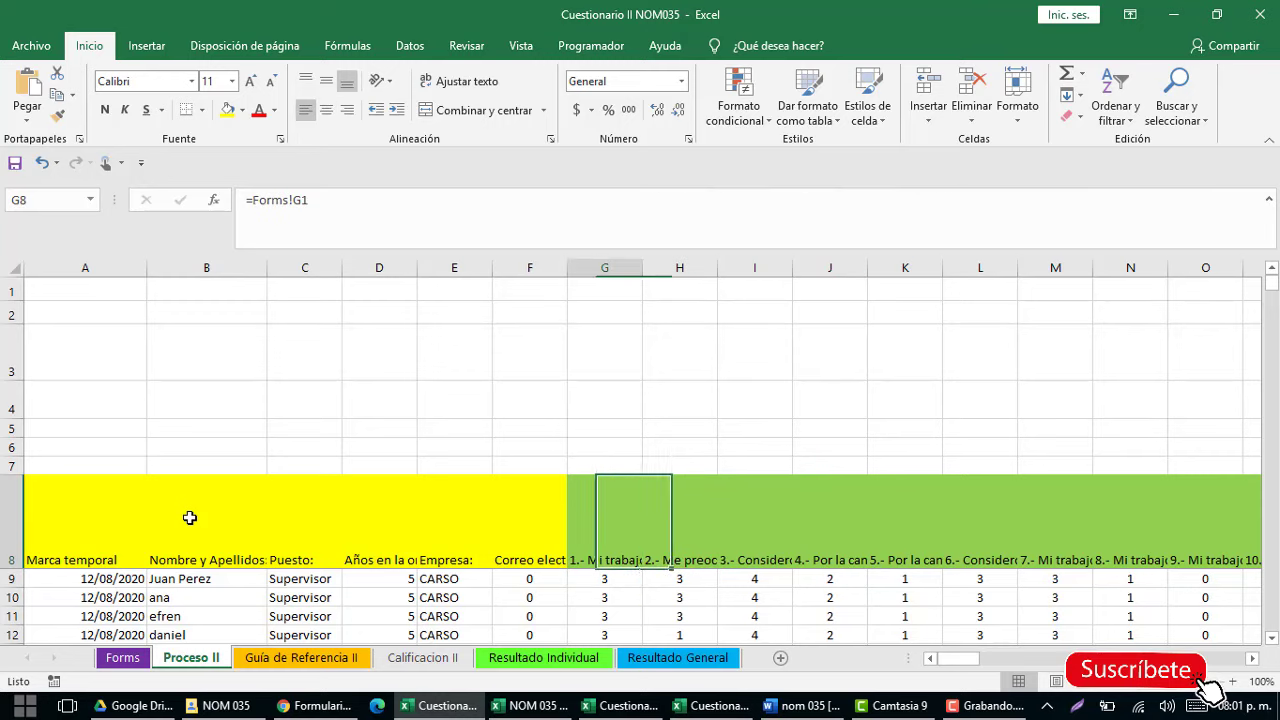
{"action": "key", "text": "Down"}
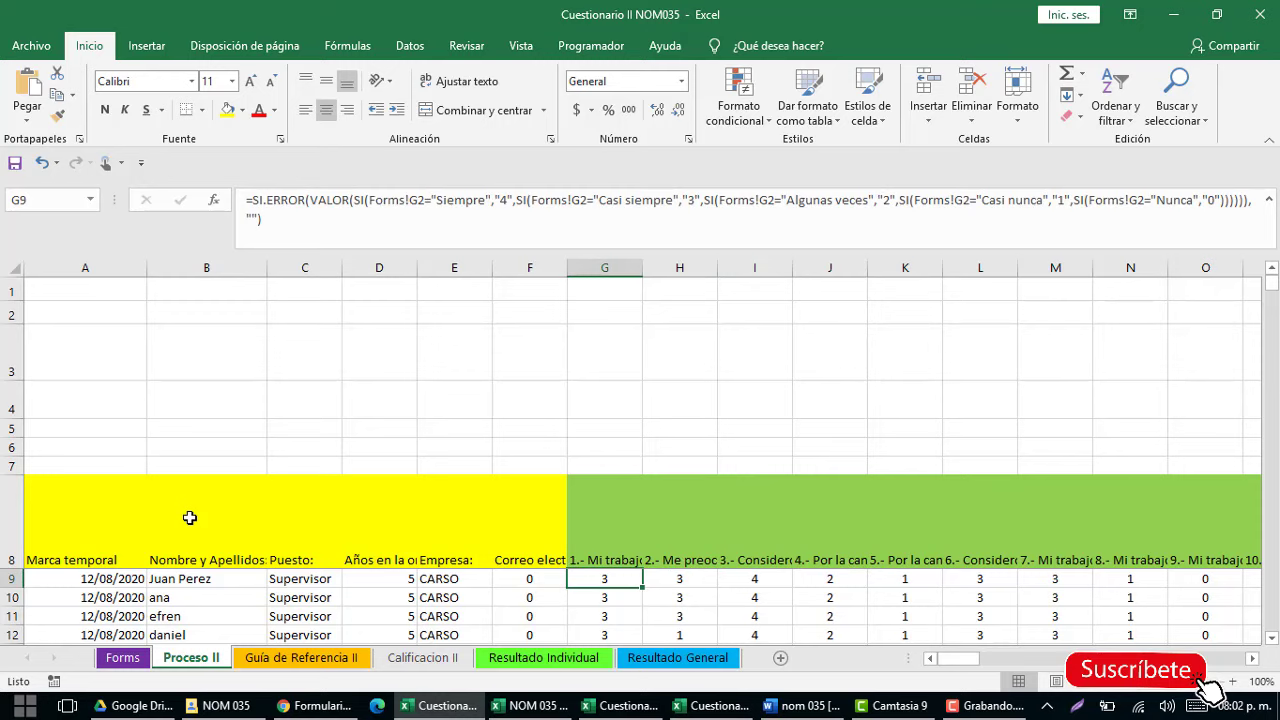
{"action": "key", "text": "Right"}
{"action": "key", "text": "Right"}
{"action": "key", "text": "Right"}
{"action": "key", "text": "Right"}
{"action": "key", "text": "Right"}
{"action": "key", "text": "Right"}
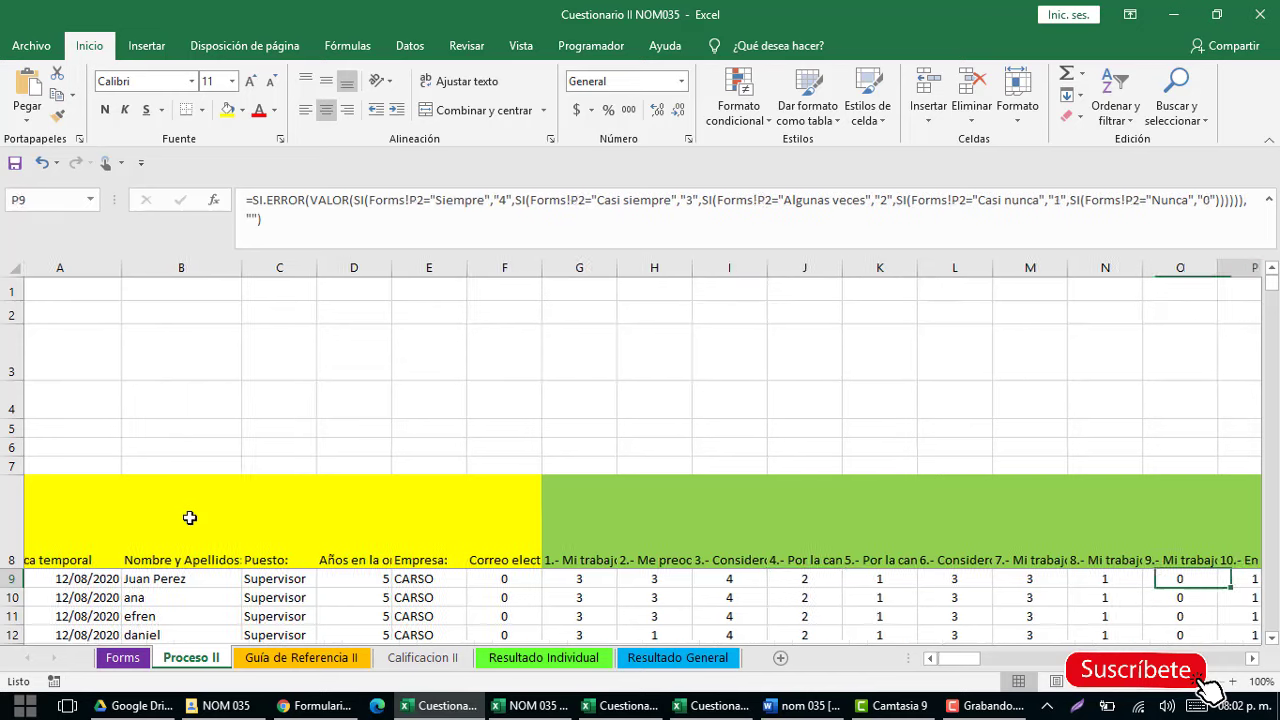
{"action": "key", "text": "Right"}
{"action": "key", "text": "Right"}
{"action": "key", "text": "Right"}
{"action": "key", "text": "Right"}
{"action": "key", "text": "Right"}
{"action": "key", "text": "Right"}
{"action": "key", "text": "Left"}
{"action": "key", "text": "Left"}
{"action": "key", "text": "Left"}
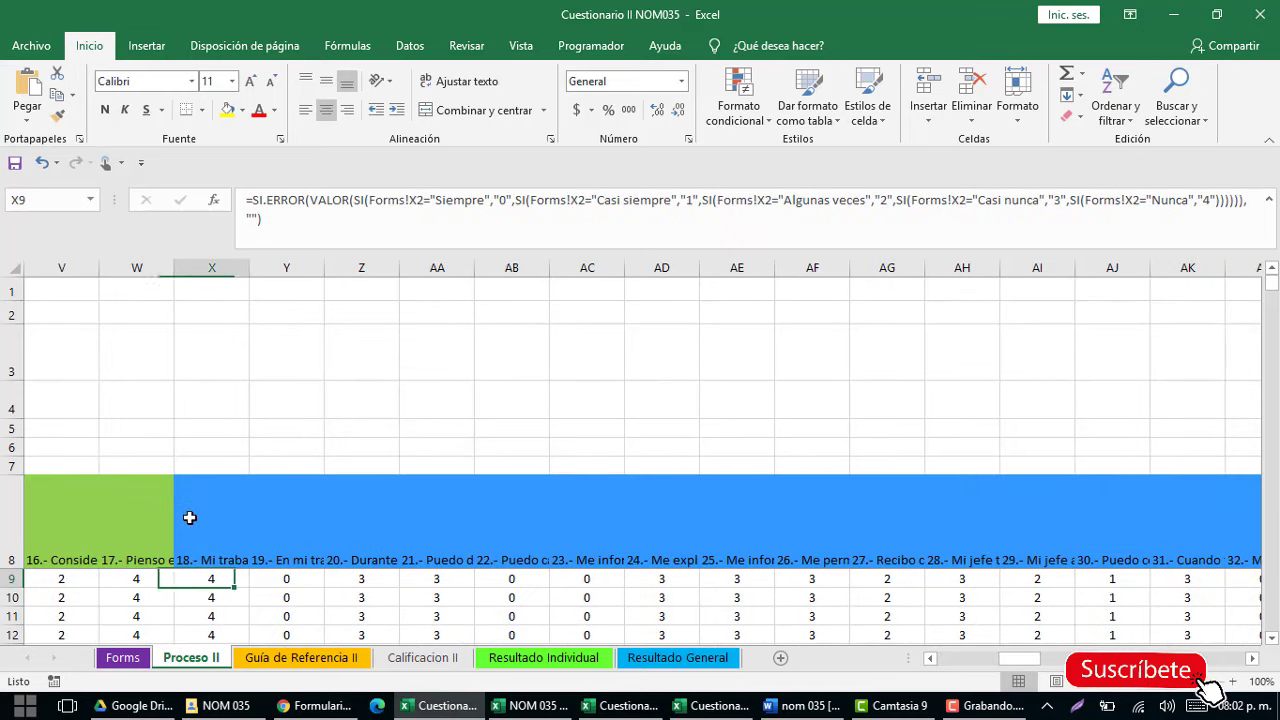
{"action": "key", "text": "Up"}
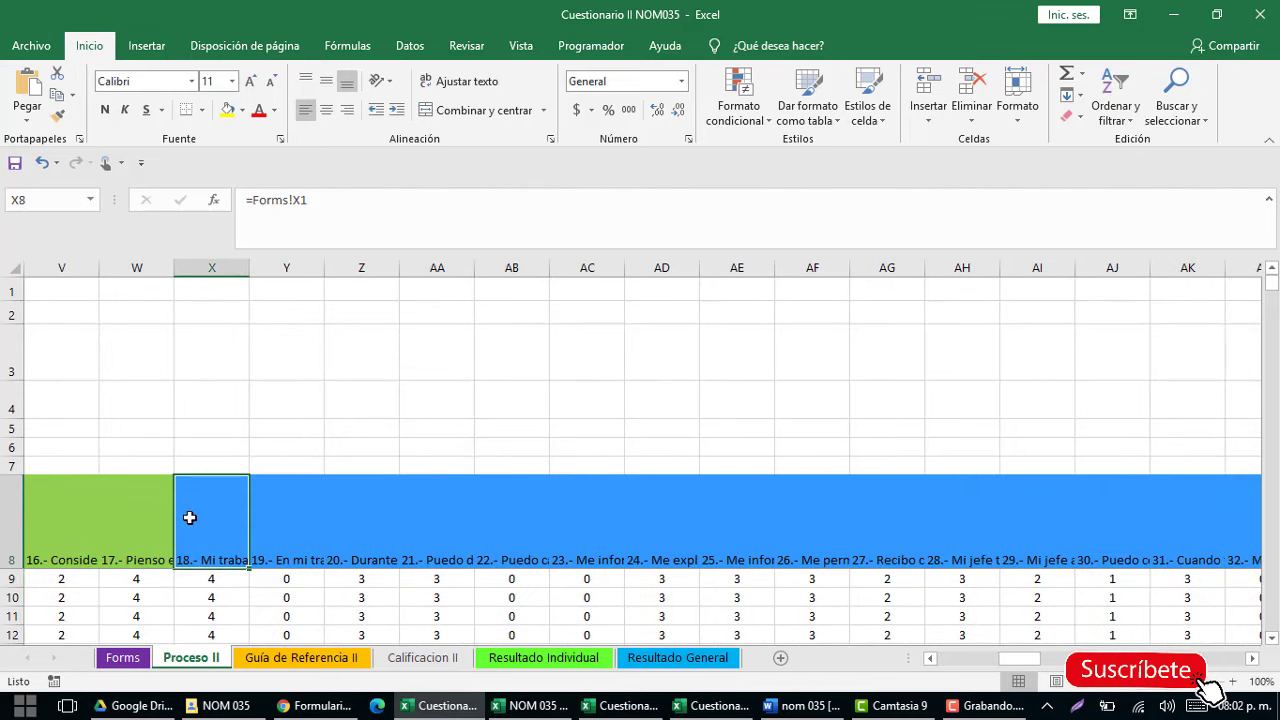
{"action": "key", "text": "Left"}
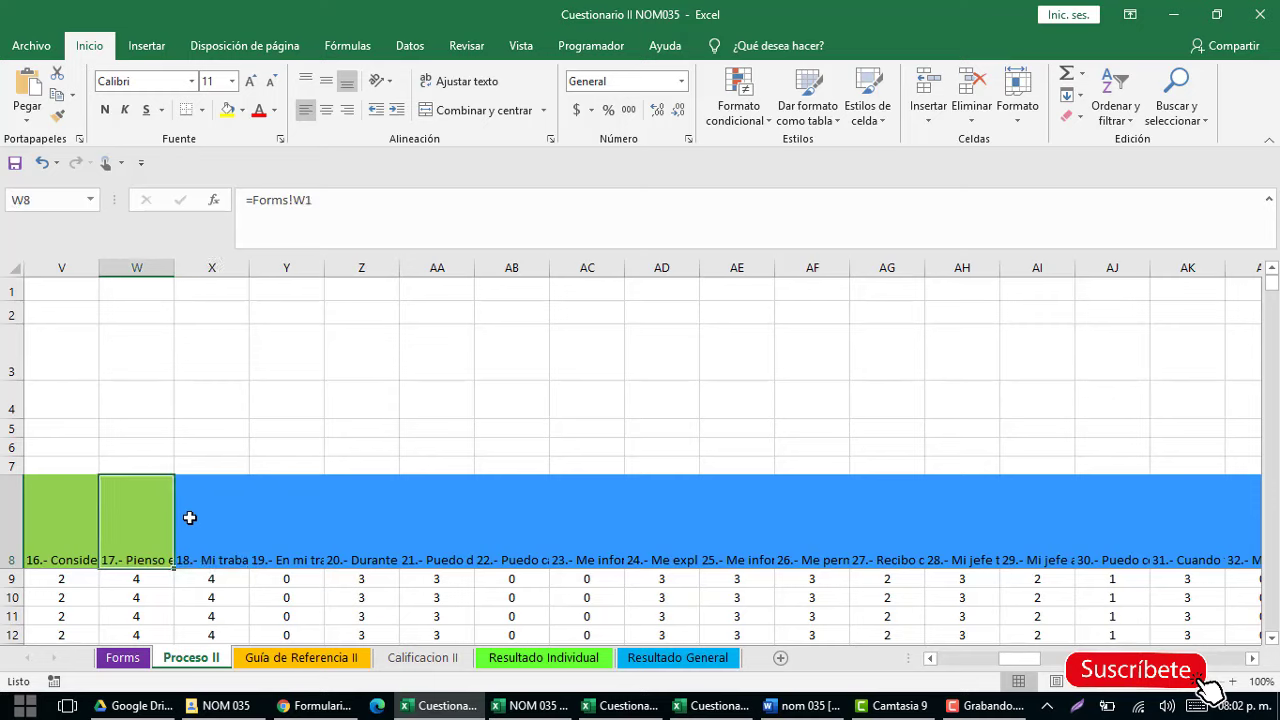
{"action": "key", "text": "Right"}
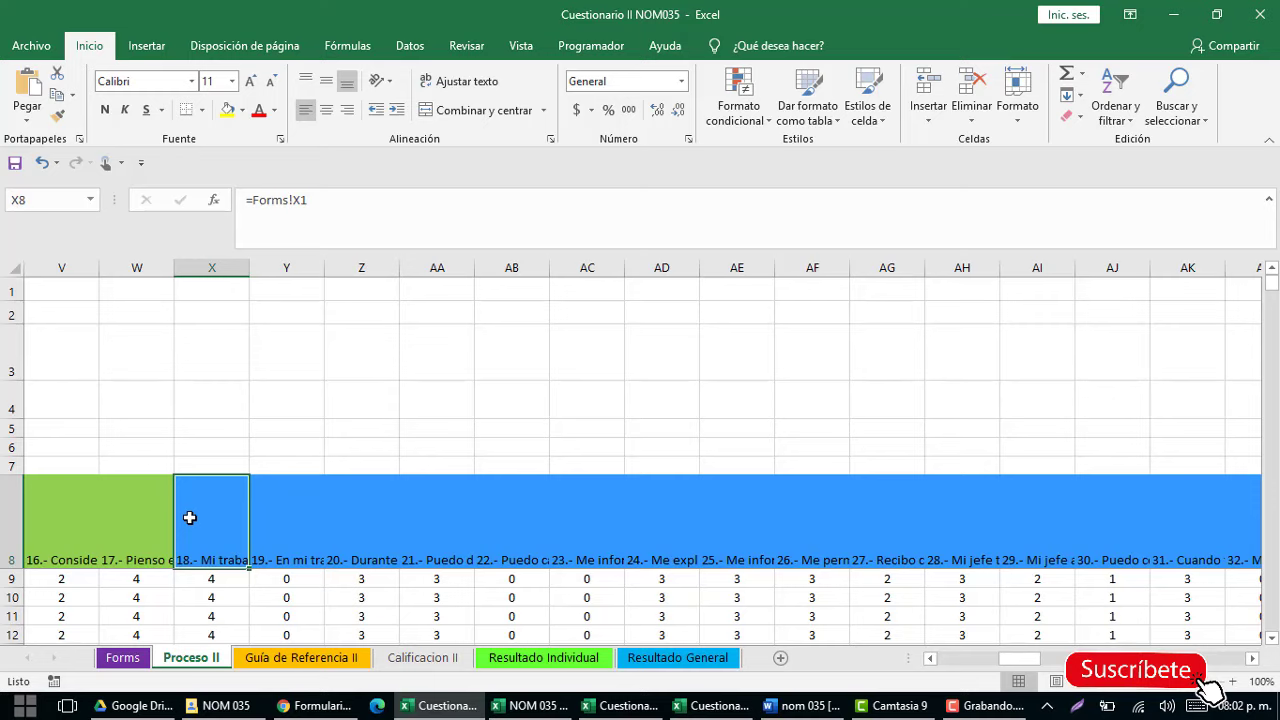
{"action": "key", "text": "Down"}
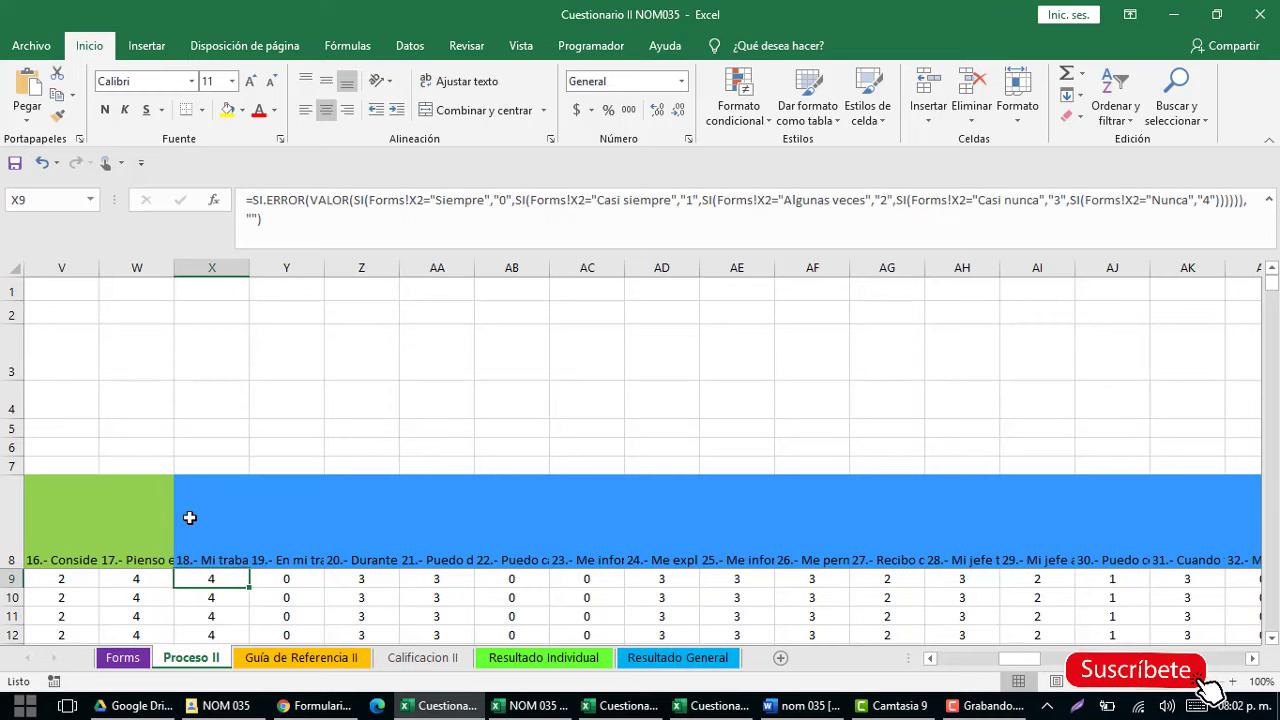
{"action": "key", "text": "Right"}
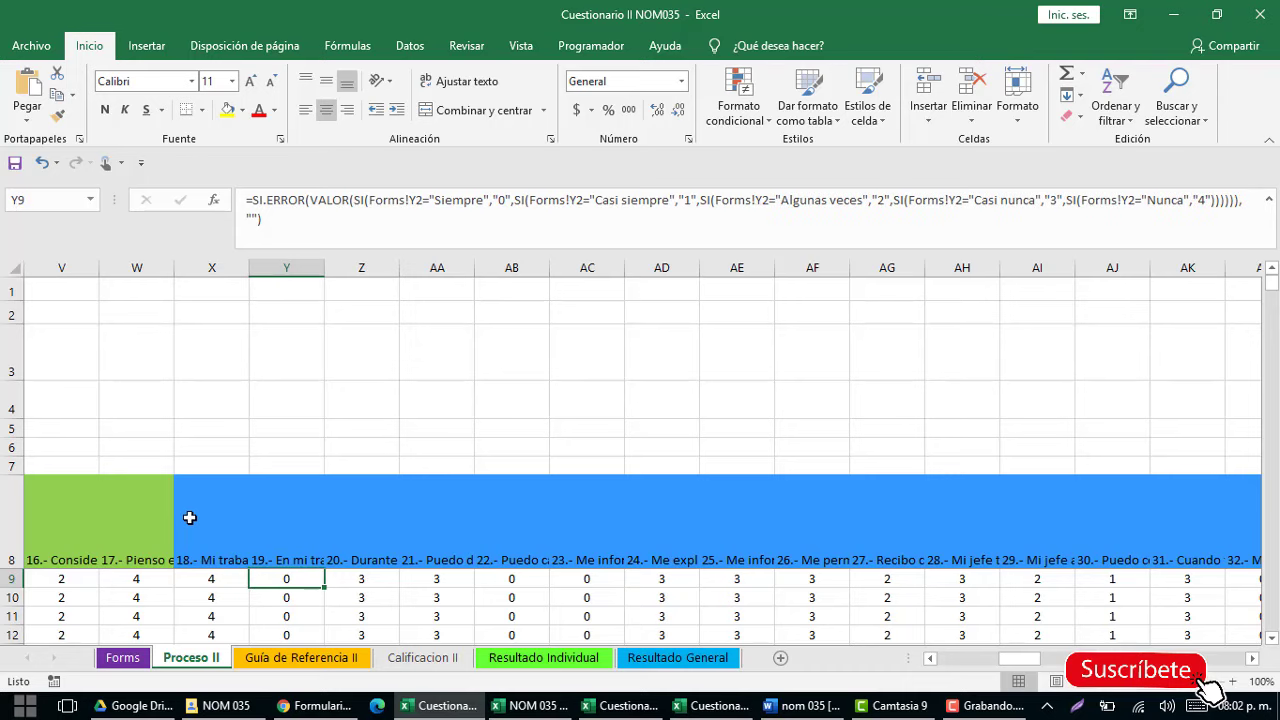
{"action": "key", "text": "Right"}
{"action": "key", "text": "Right"}
{"action": "key", "text": "Right"}
{"action": "key", "text": "Right"}
{"action": "key", "text": "Right"}
{"action": "key", "text": "Right"}
{"action": "key", "text": "Left"}
{"action": "key", "text": "Left"}
{"action": "key", "text": "Left"}
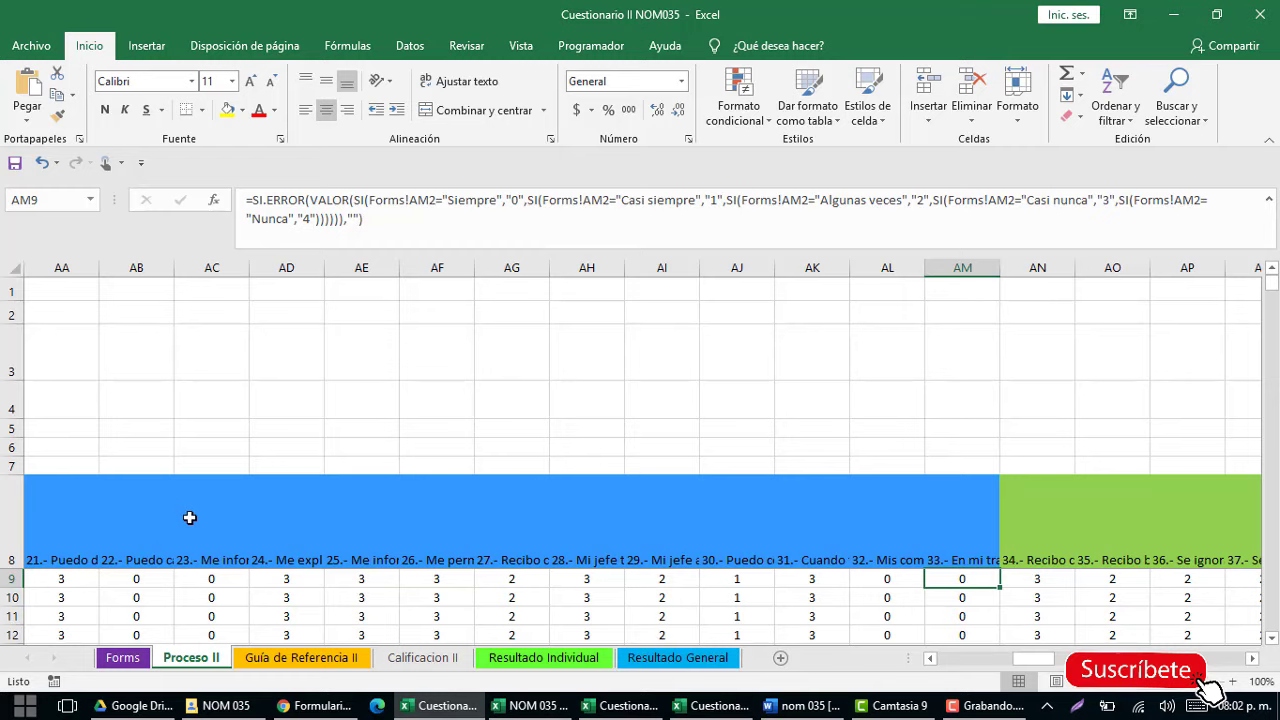
{"action": "key", "text": "Right"}
{"action": "key", "text": "Right"}
{"action": "key", "text": "Right"}
{"action": "key", "text": "Right"}
{"action": "key", "text": "Right"}
{"action": "key", "text": "Right"}
{"action": "key", "text": "Right"}
{"action": "key", "text": "Right"}
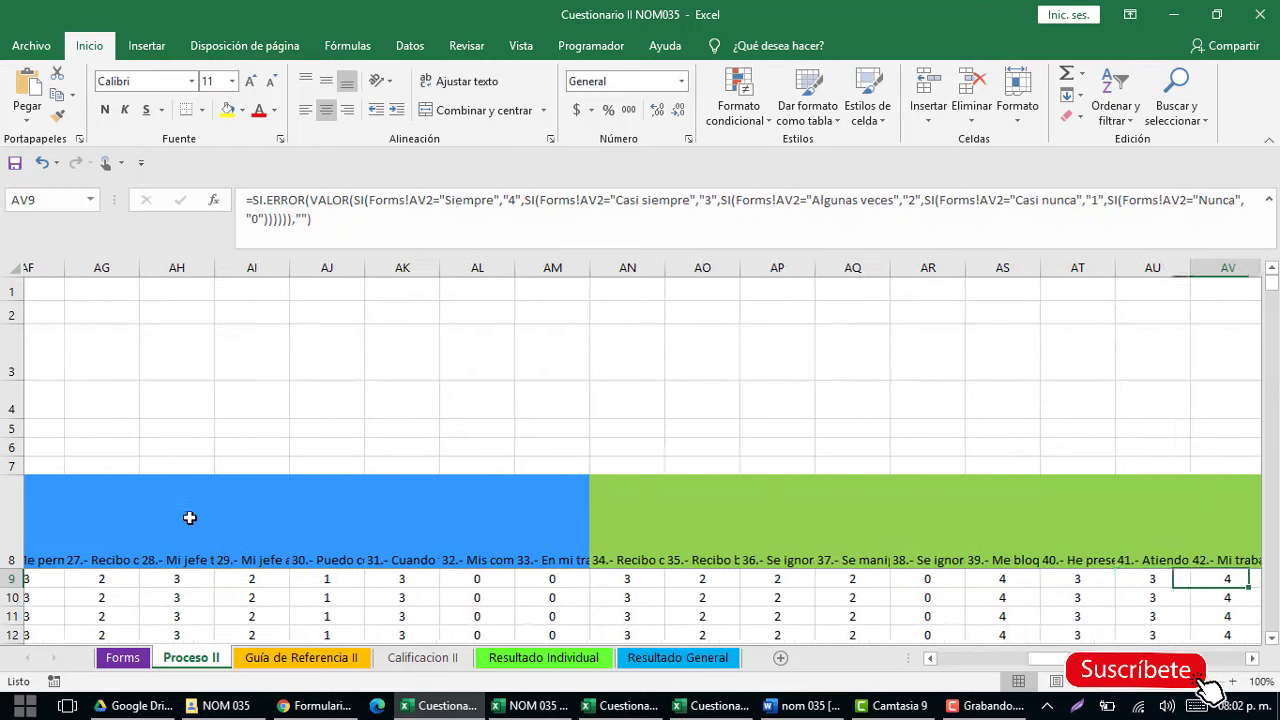
{"action": "key", "text": "Right"}
{"action": "key", "text": "Right"}
{"action": "key", "text": "Right"}
{"action": "key", "text": "Right"}
{"action": "key", "text": "Right"}
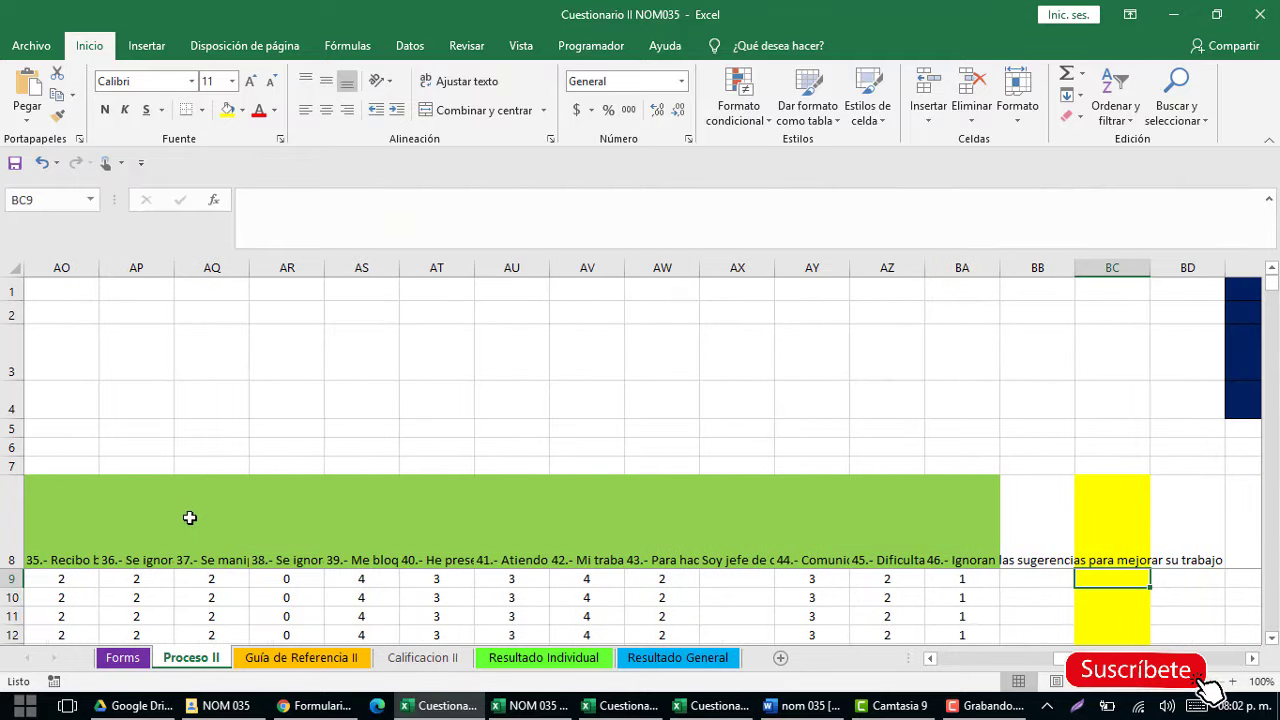
{"action": "key", "text": "Right"}
{"action": "key", "text": "Right"}
{"action": "key", "text": "Right"}
{"action": "key", "text": "Right"}
{"action": "key", "text": "Right"}
{"action": "key", "text": "Right"}
{"action": "key", "text": "Right"}
{"action": "key", "text": "Right"}
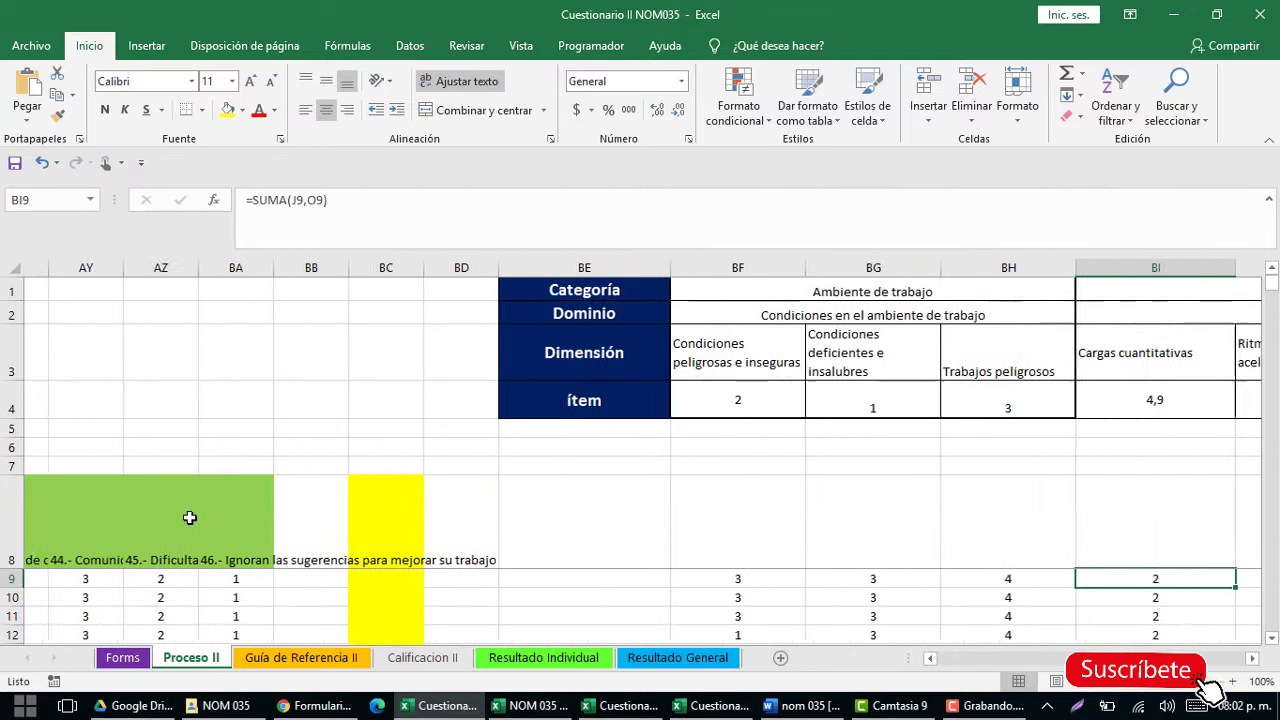
Review the Ambiente de trabajo item numbers and the first respondent's item scores per dimension.
{"action": "key", "text": "Left"}
{"action": "key", "text": "Left"}
{"action": "key", "text": "Left"}
{"action": "key", "text": "Left"}
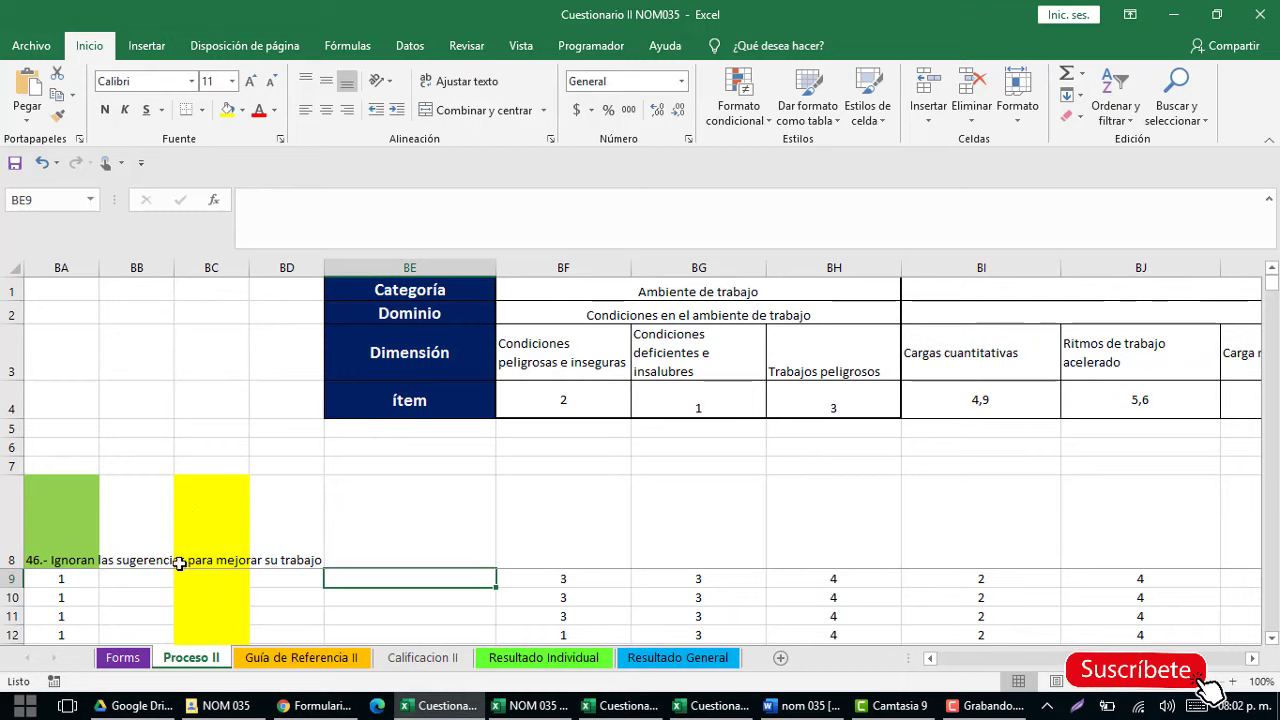
{"action": "left_click", "coordinate": [601, 288]}
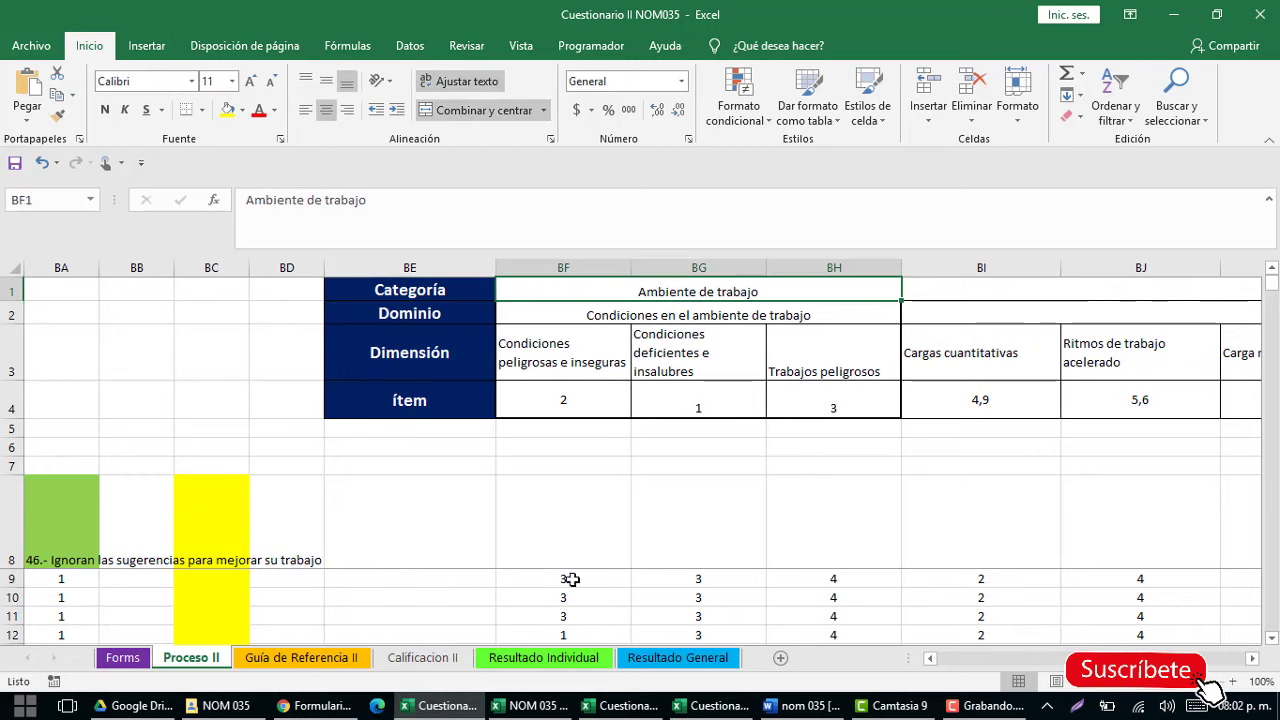
{"action": "left_click_drag", "start_coordinate": [571, 579], "coordinate": [838, 577]}
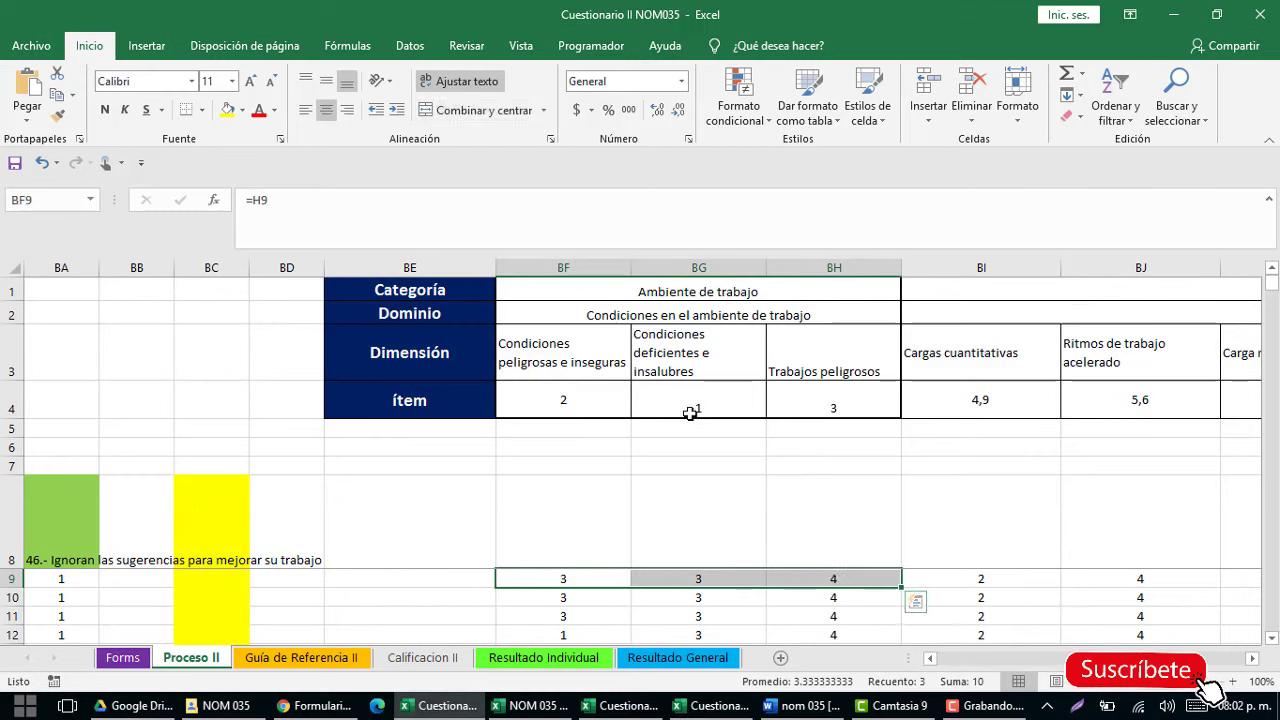
{"action": "left_click", "coordinate": [421, 414]}
{"action": "left_click", "coordinate": [575, 399]}
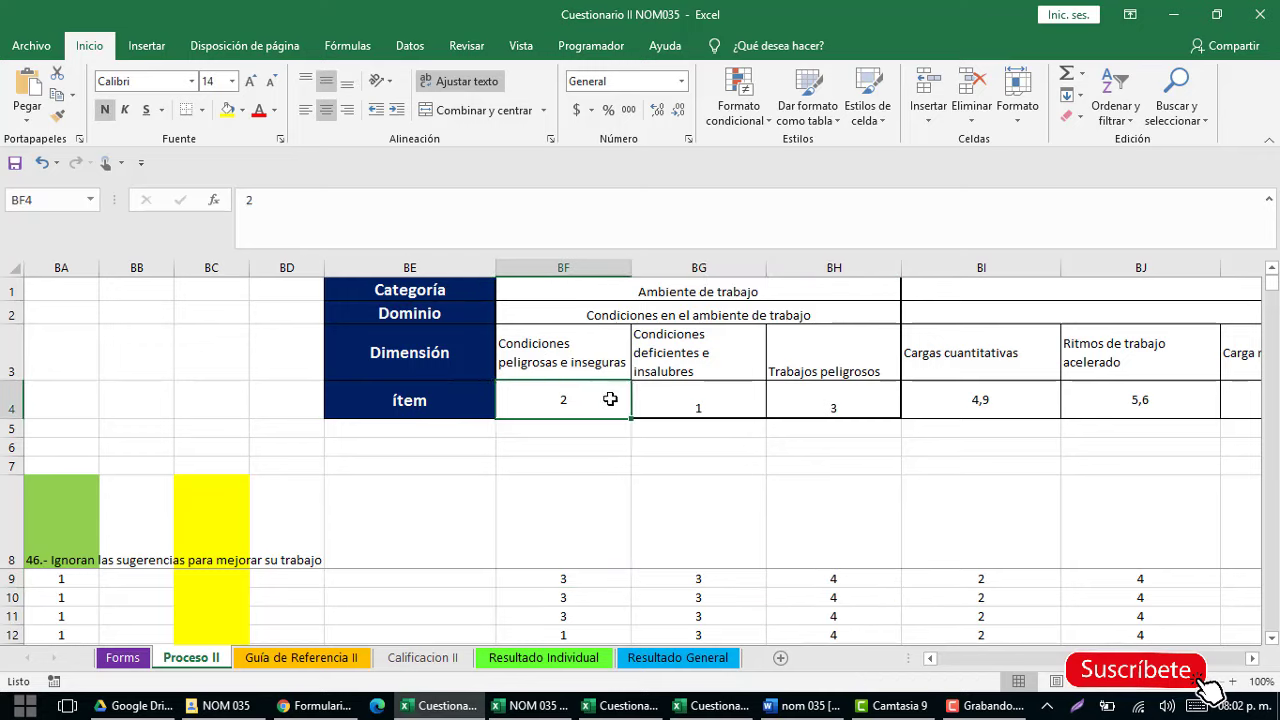
{"action": "left_click_drag", "start_coordinate": [610, 399], "coordinate": [833, 400]}
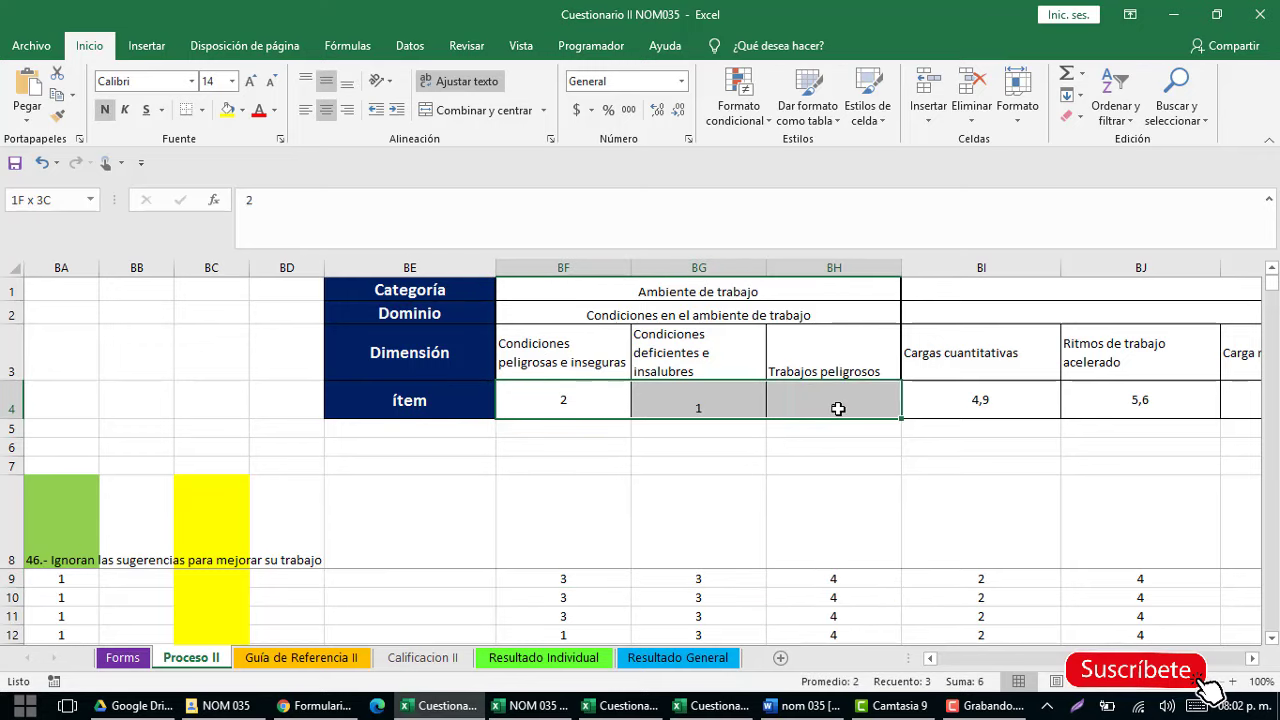
{"action": "left_click_drag", "start_coordinate": [553, 571], "coordinate": [838, 602]}
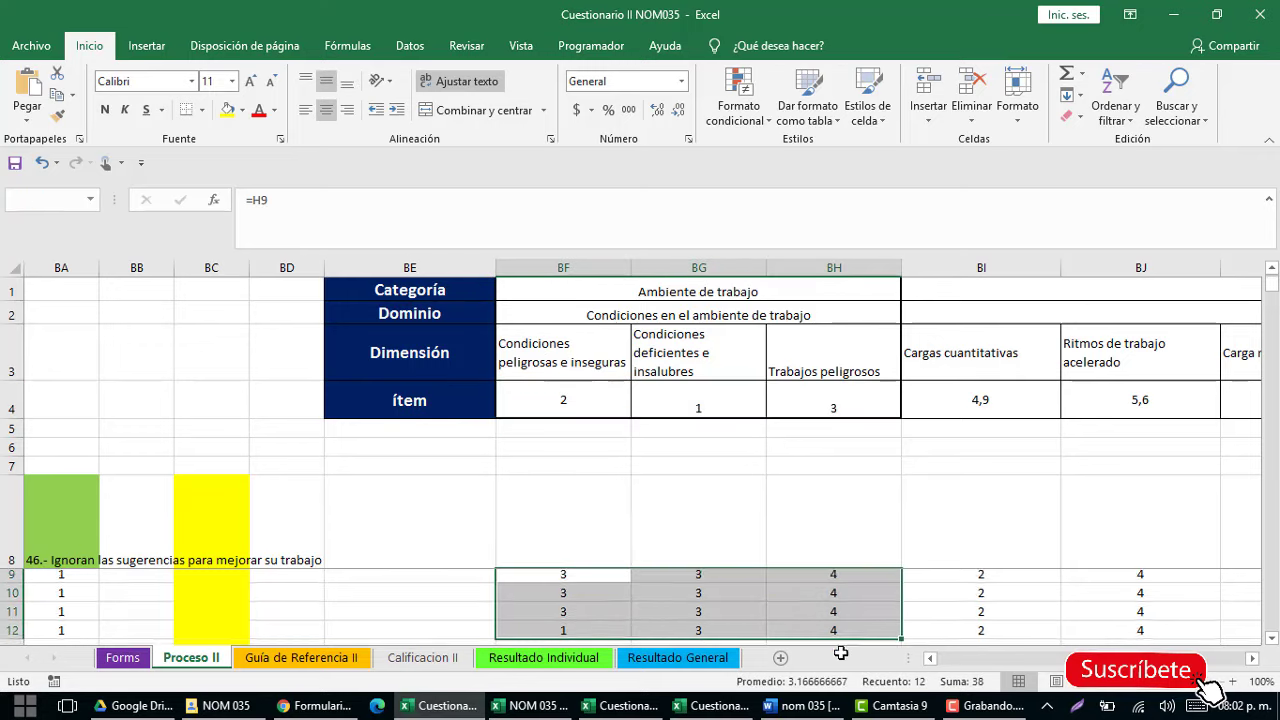
{"action": "left_click", "coordinate": [973, 400]}
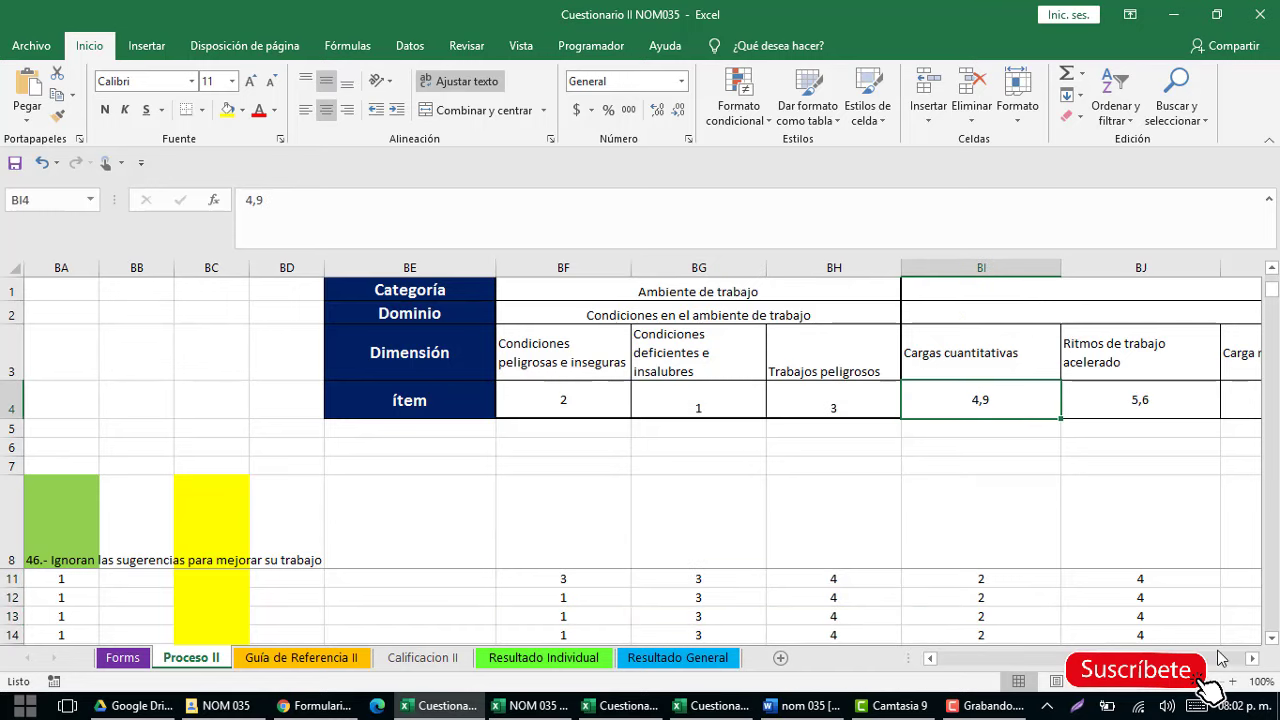
Check the first respondent's Cal. Final of 101 Muy Alto and category totals like Carga de trabajo 29.
{"action": "scroll", "coordinate": [1218, 657], "scroll_direction": "right", "scroll_amount": 10}
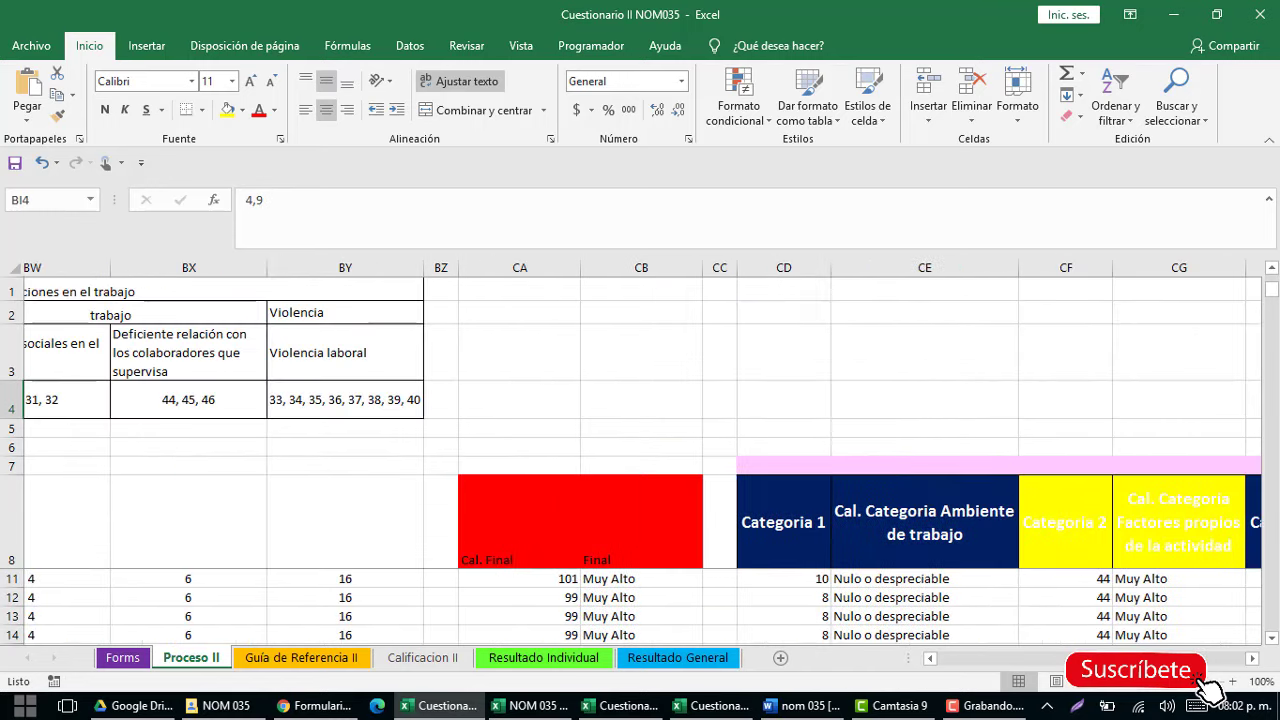
{"action": "scroll", "coordinate": [528, 486], "scroll_direction": "down", "scroll_amount": 4}
{"action": "left_click", "coordinate": [593, 545]}
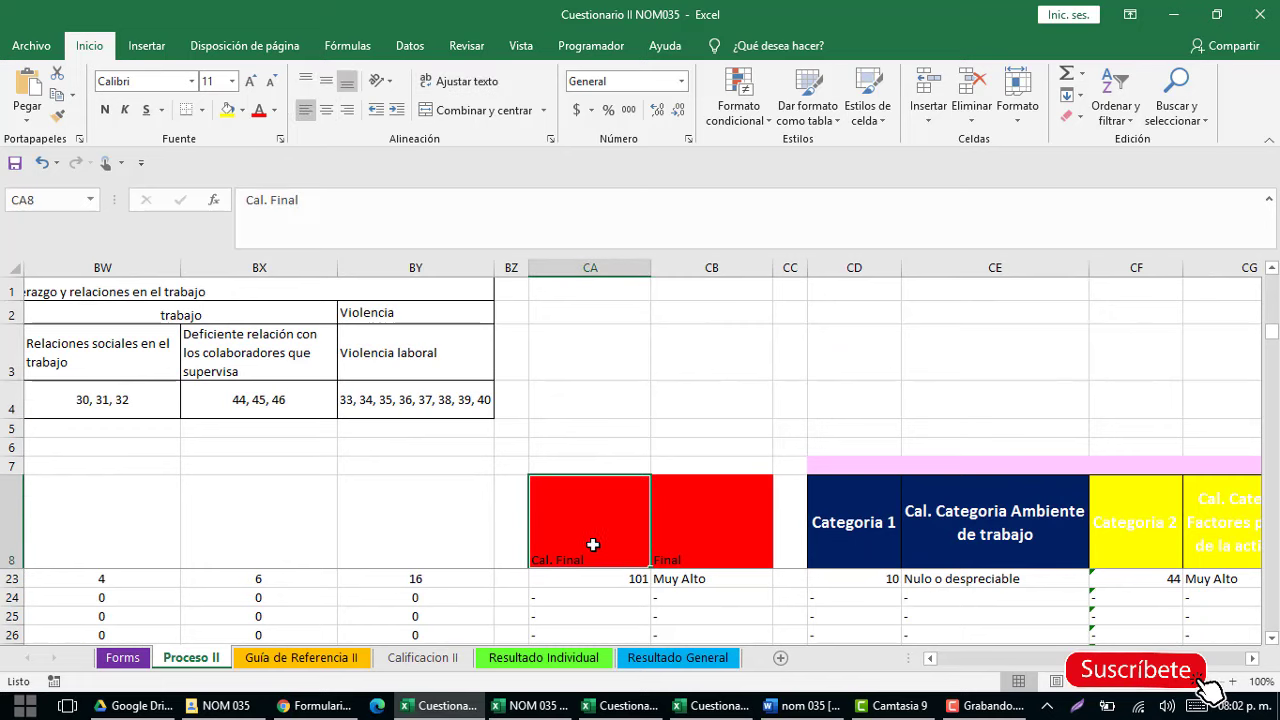
{"action": "key", "text": "Down"}
{"action": "key", "text": "Right"}
{"action": "key", "text": "Right"}
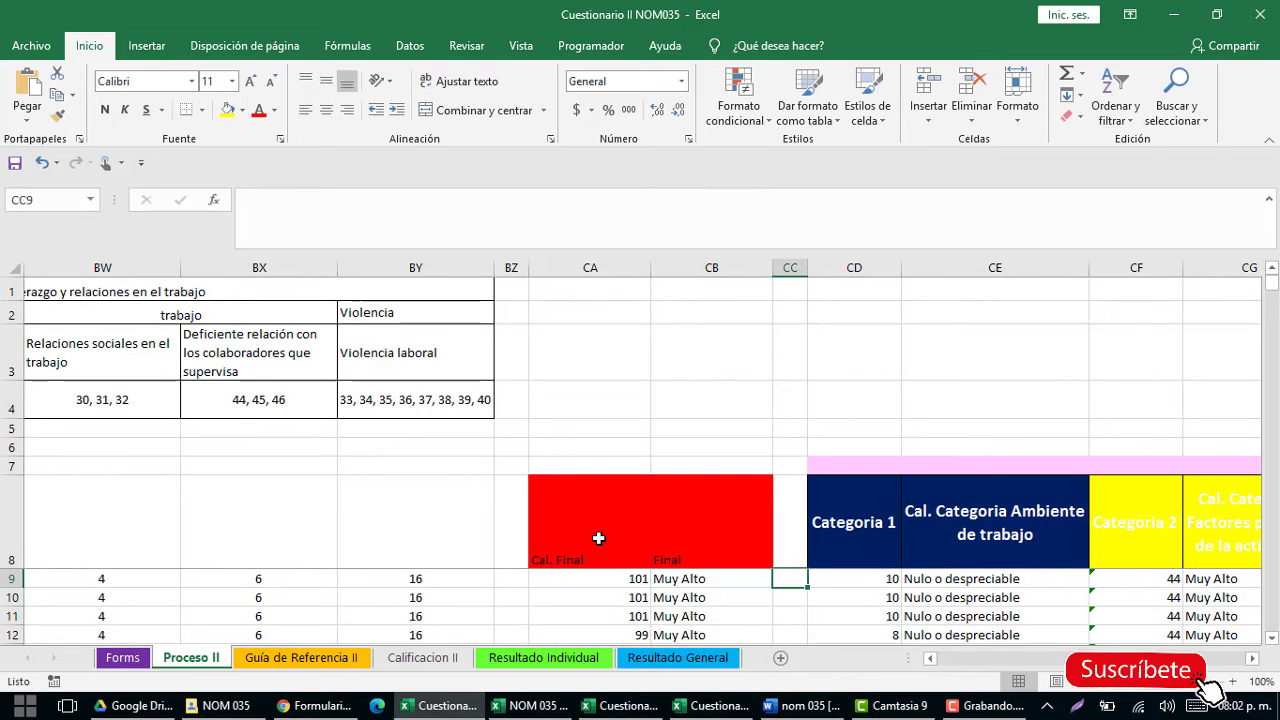
{"action": "key", "text": "Right"}
{"action": "key", "text": "Right"}
{"action": "key", "text": "Right"}
{"action": "key", "text": "Right"}
{"action": "key", "text": "Left"}
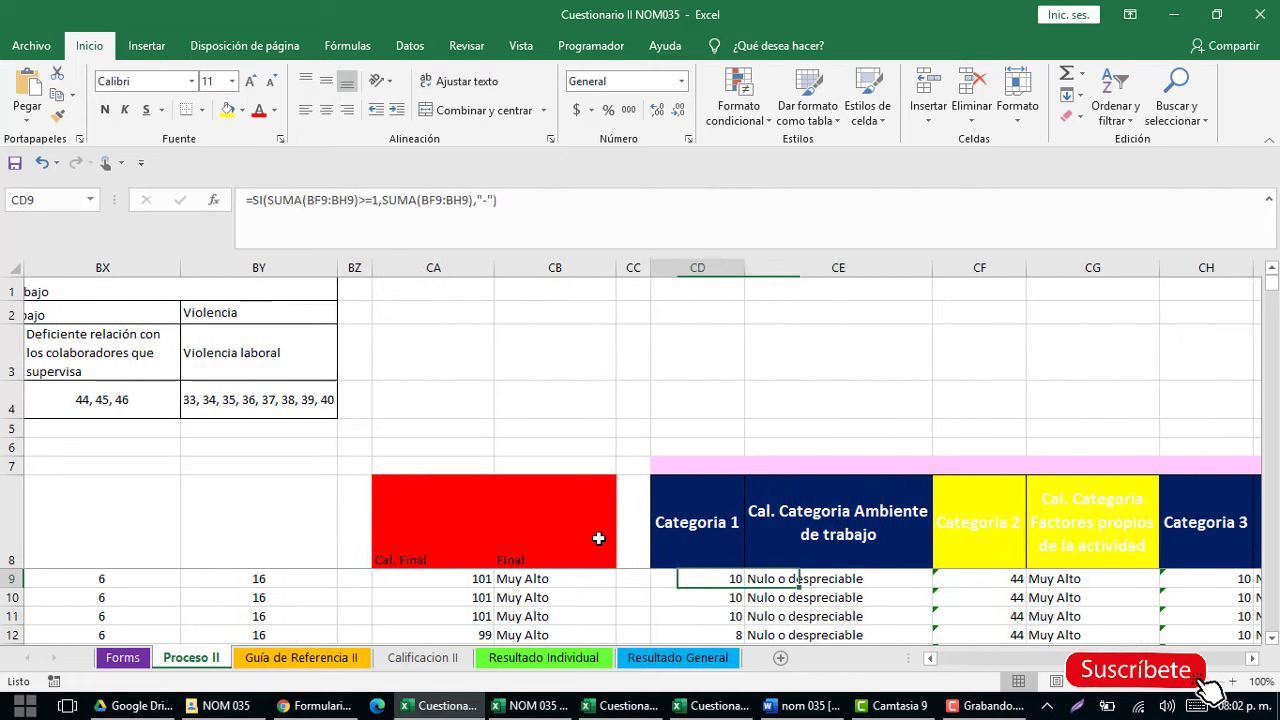
{"action": "key", "text": "Right"}
{"action": "key", "text": "Right"}
{"action": "key", "text": "Right"}
{"action": "key", "text": "Right"}
{"action": "key", "text": "Right"}
{"action": "key", "text": "Right"}
{"action": "key", "text": "Right"}
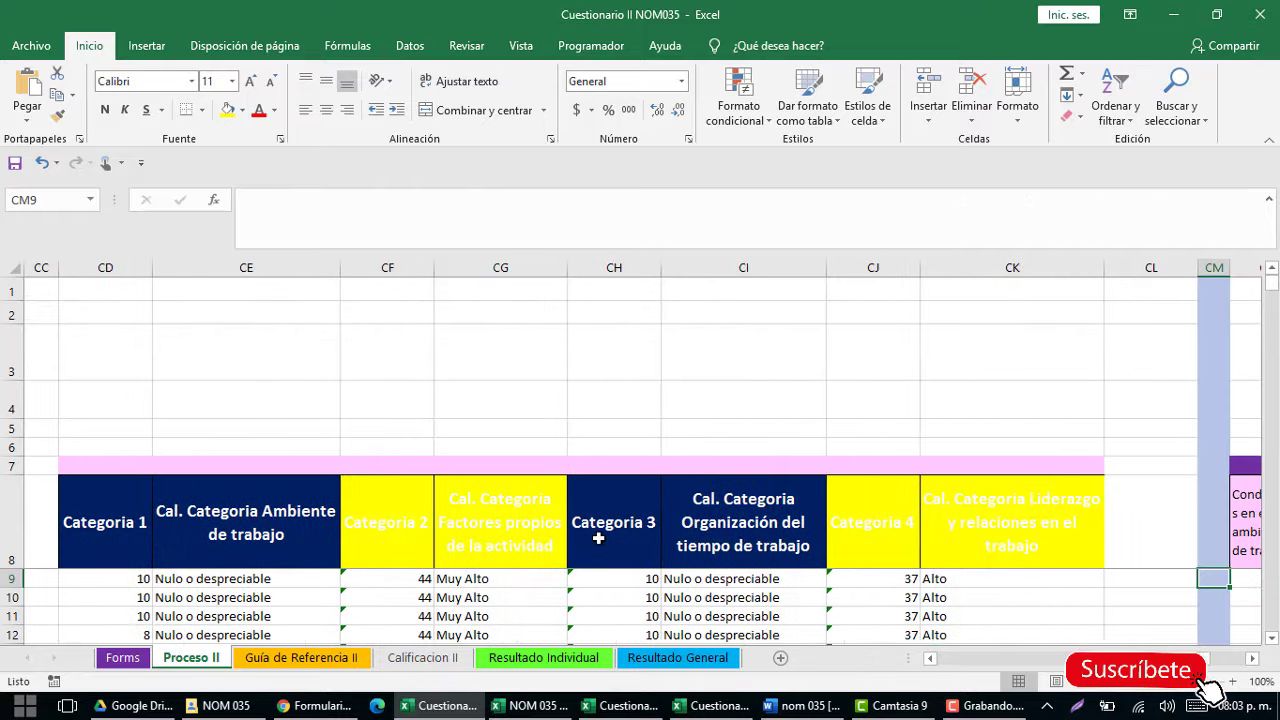
{"action": "key", "text": "Right"}
{"action": "key", "text": "Right"}
{"action": "key", "text": "Right"}
{"action": "key", "text": "Right"}
{"action": "key", "text": "Right"}
{"action": "key", "text": "Right"}
{"action": "key", "text": "Right"}
{"action": "key", "text": "Right"}
{"action": "key", "text": "Right"}
{"action": "key", "text": "Right"}
{"action": "key", "text": "Right"}
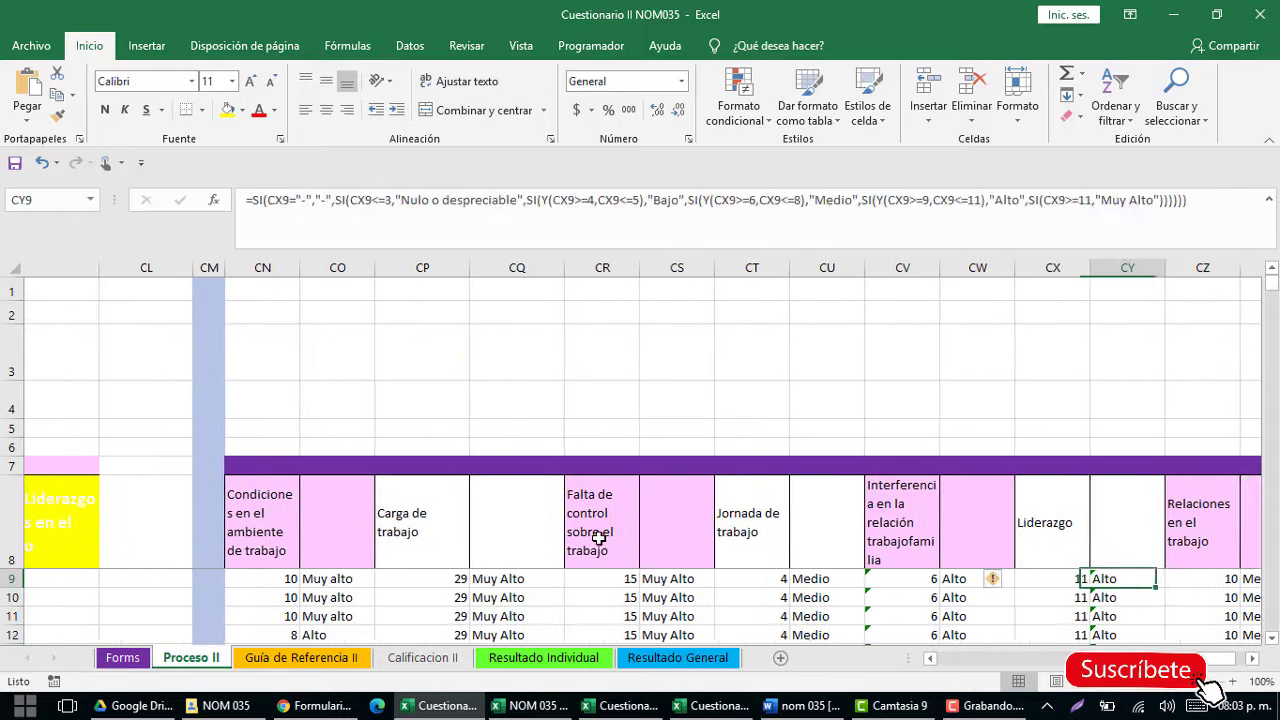
{"action": "key", "text": "Right"}
{"action": "key", "text": "Up"}
{"action": "key", "text": "Up"}
{"action": "key", "text": "Left"}
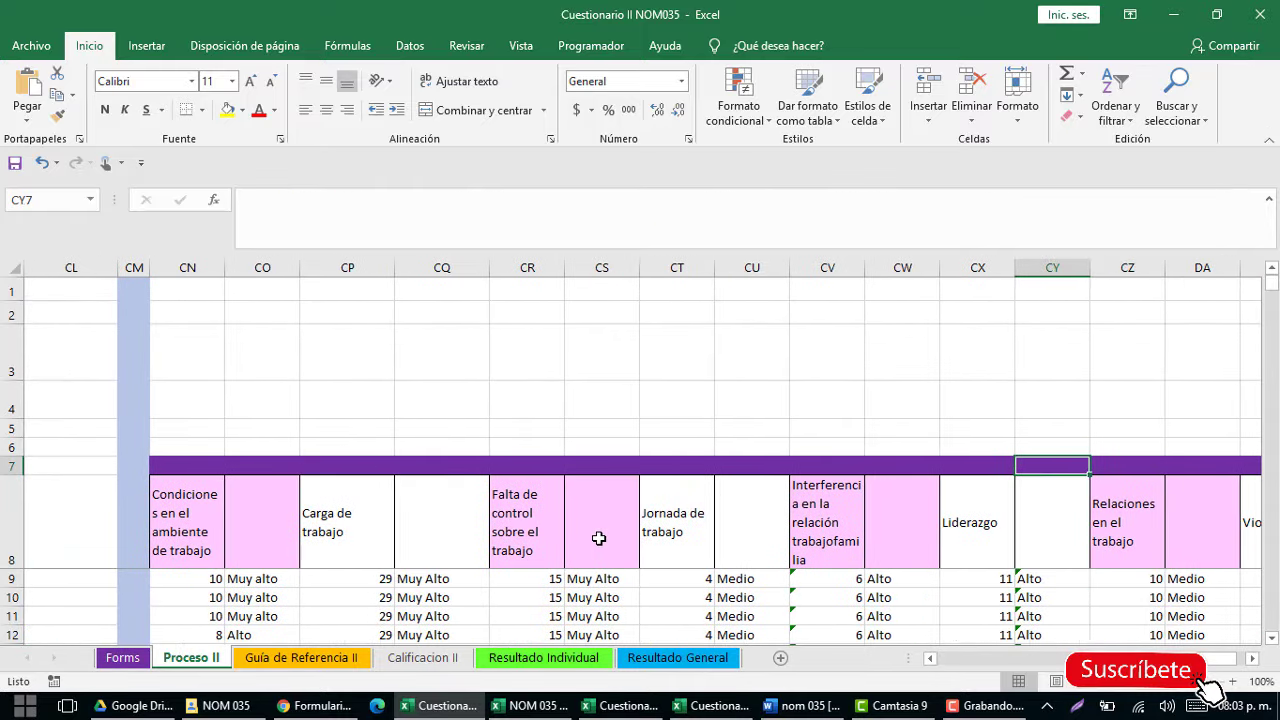
{"action": "key", "text": "Left"}
{"action": "key", "text": "Left"}
{"action": "key", "text": "Left"}
{"action": "key", "text": "Left"}
{"action": "key", "text": "Left"}
{"action": "key", "text": "Left"}
{"action": "key", "text": "Left"}
{"action": "key", "text": "Left"}
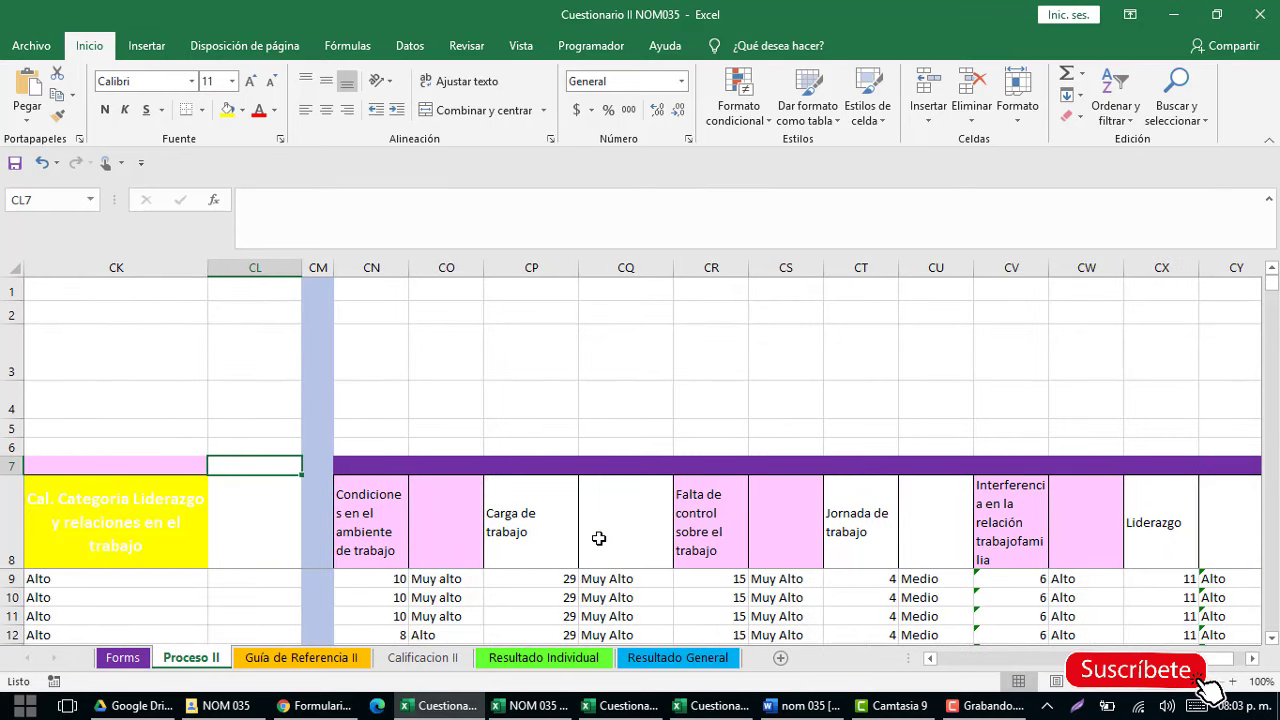
{"action": "left_click", "coordinate": [543, 658]}
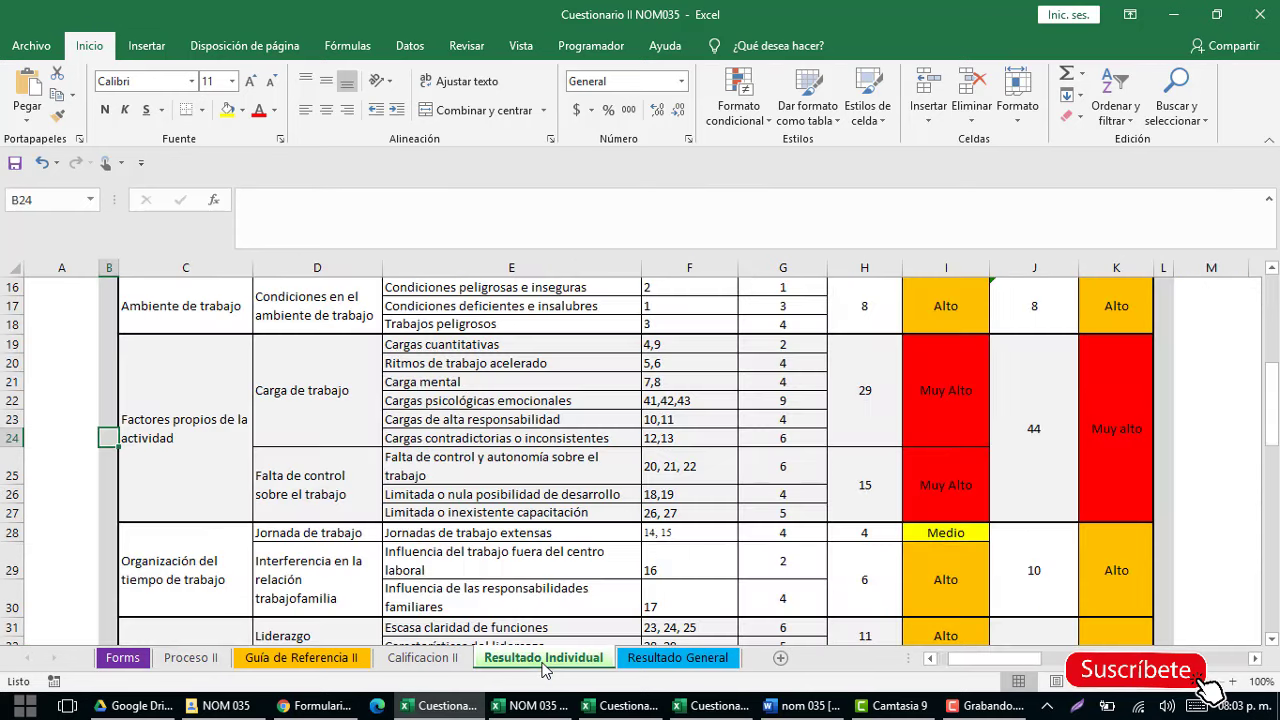
{"action": "scroll", "coordinate": [498, 404], "scroll_direction": "up", "scroll_amount": 5}
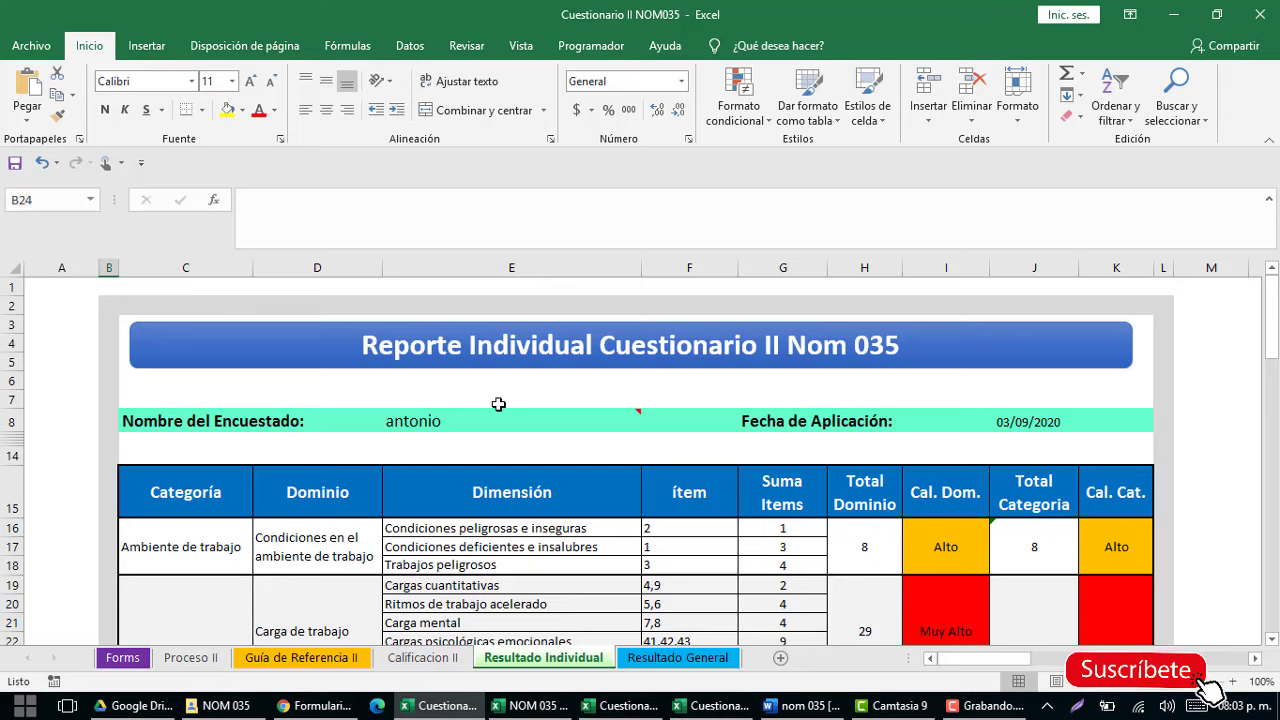
{"action": "left_click", "coordinate": [229, 425]}
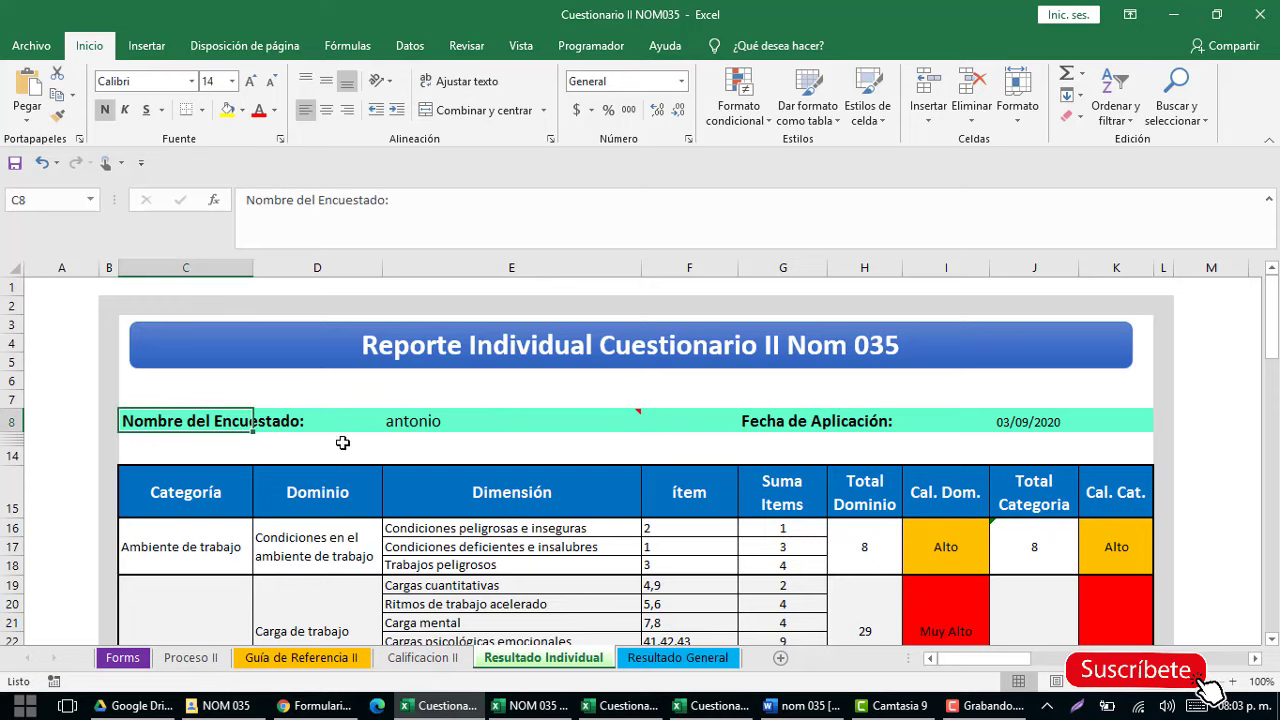
{"action": "left_click", "coordinate": [437, 426]}
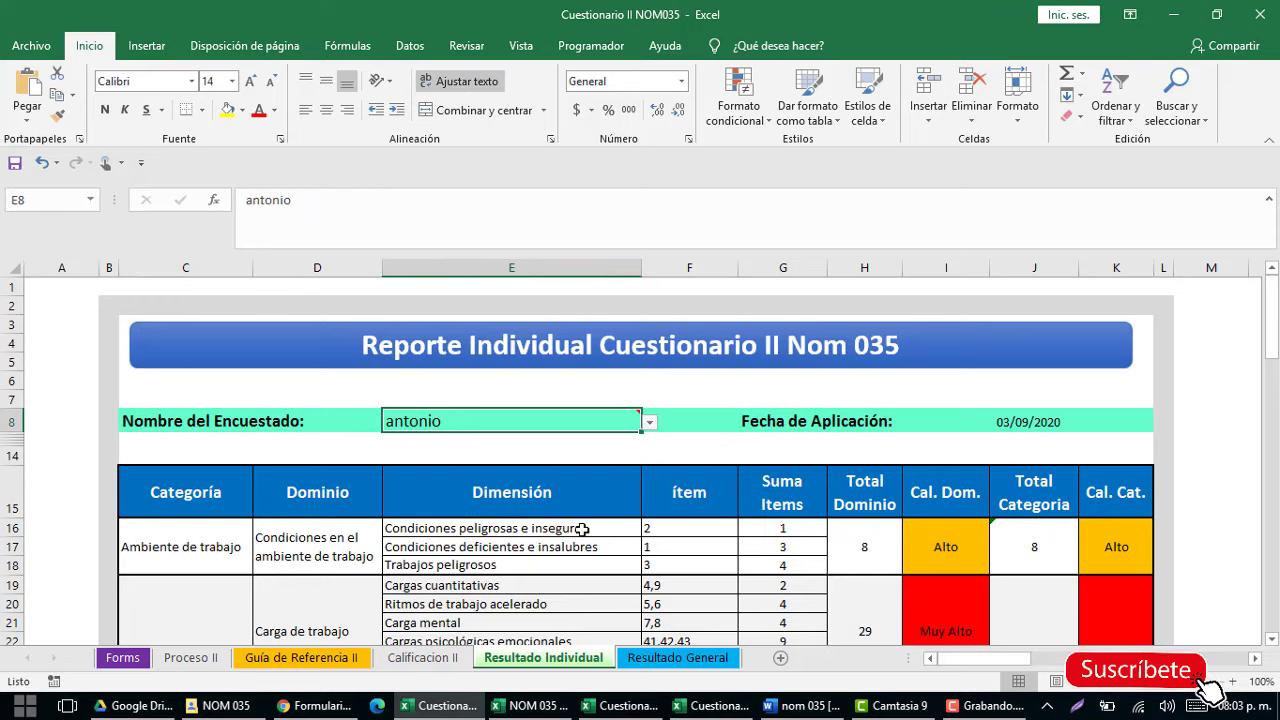
{"action": "scroll", "coordinate": [200, 544], "scroll_direction": "down", "scroll_amount": 1}
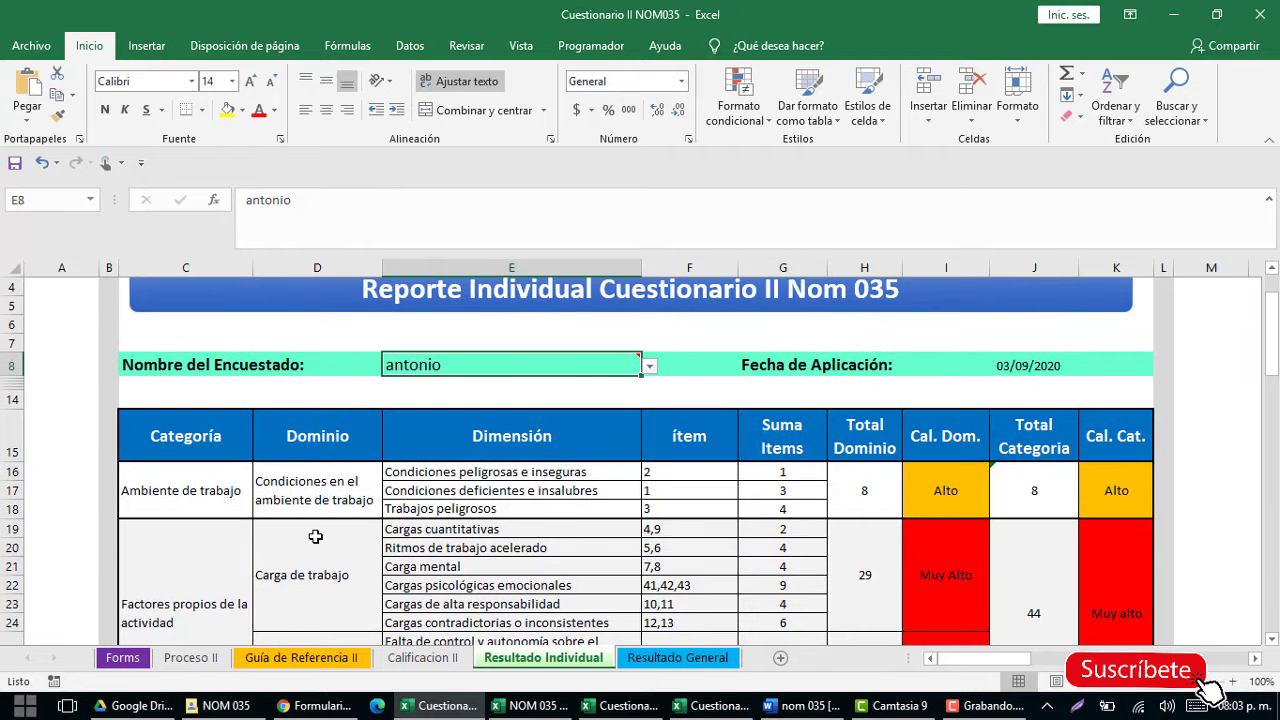
{"action": "left_click", "coordinate": [782, 452]}
{"action": "left_click", "coordinate": [868, 490]}
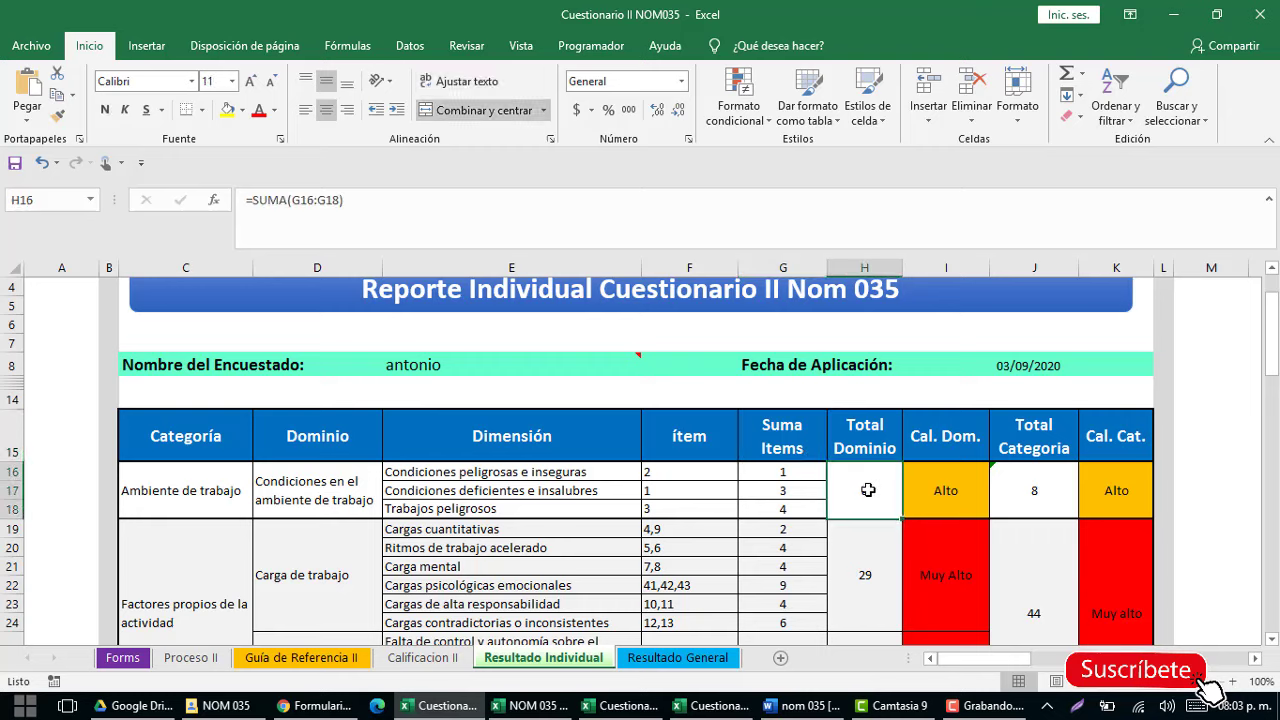
{"action": "left_click", "coordinate": [933, 445]}
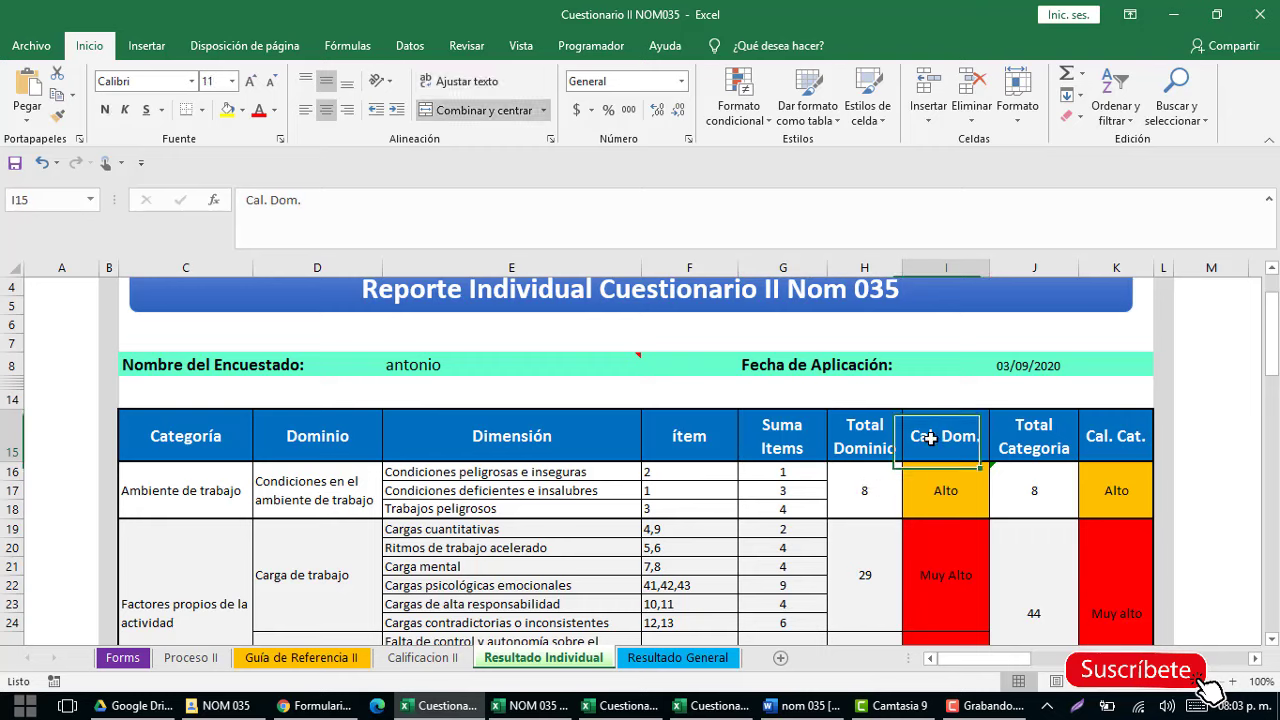
{"action": "left_click", "coordinate": [938, 493]}
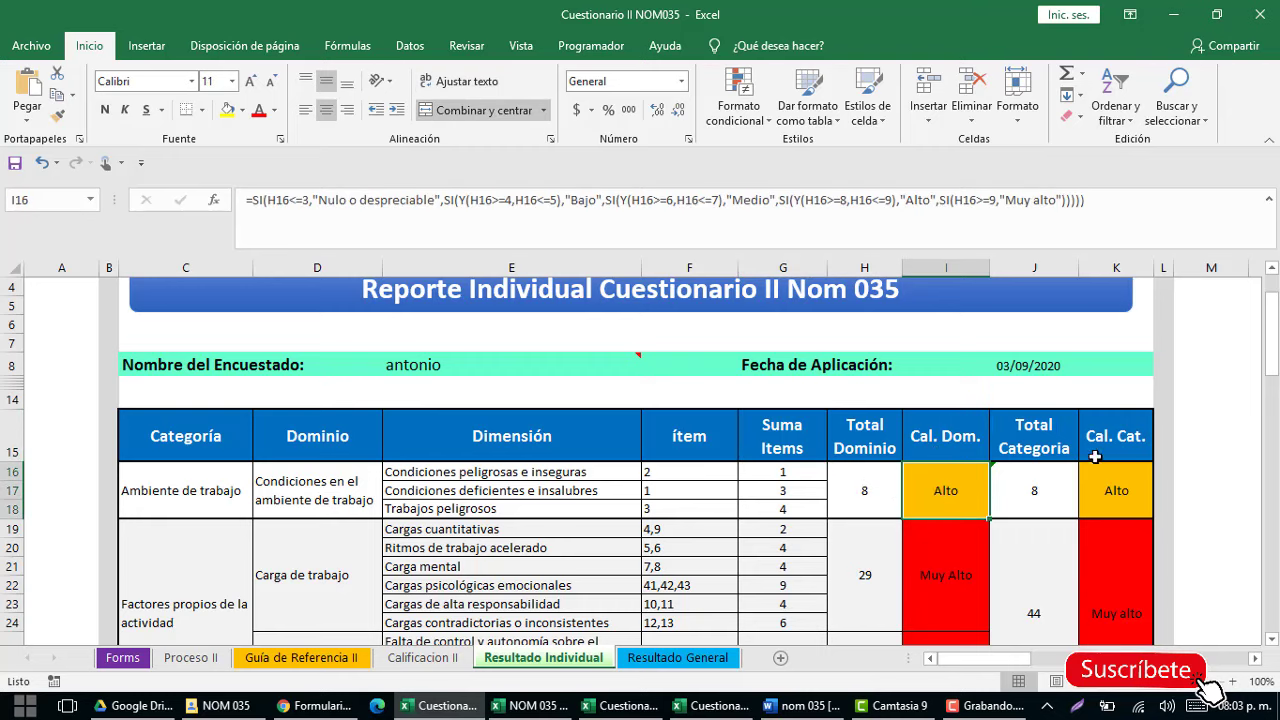
{"action": "left_click", "coordinate": [1116, 480]}
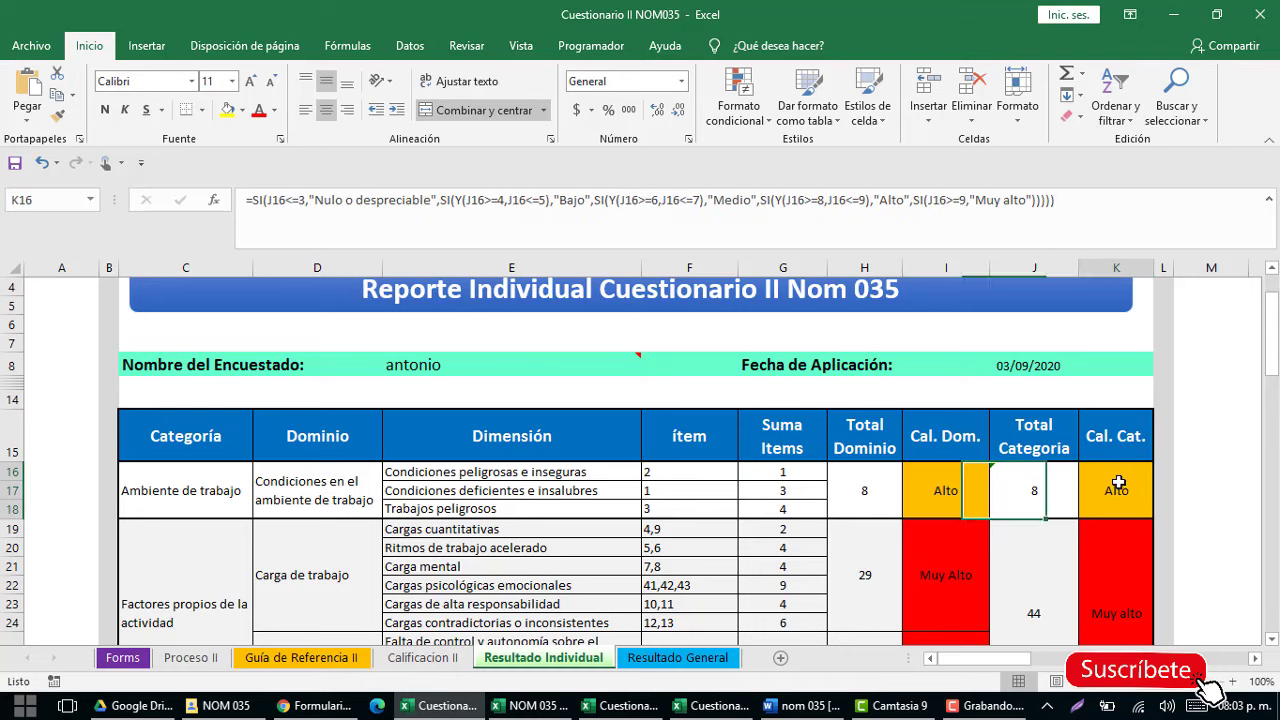
{"action": "scroll", "coordinate": [1097, 517], "scroll_direction": "down", "scroll_amount": 1}
{"action": "scroll", "coordinate": [1097, 517], "scroll_direction": "down", "scroll_amount": 1}
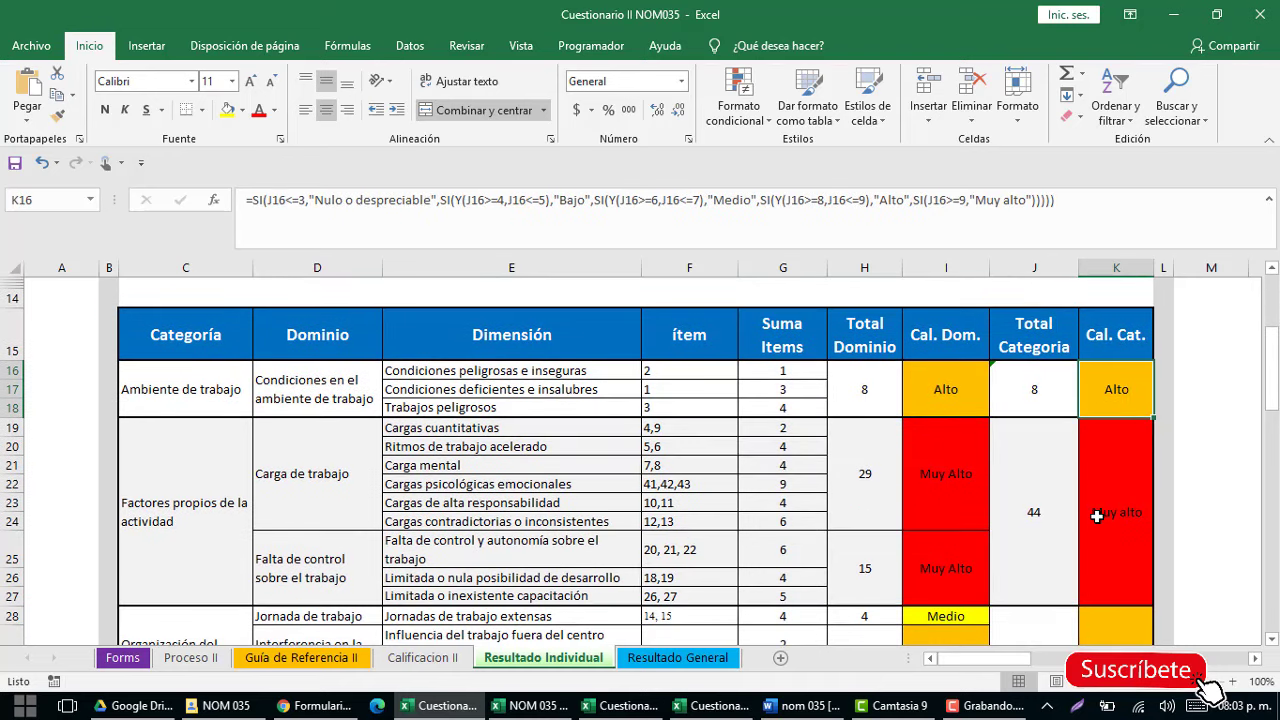
{"action": "left_click_drag", "start_coordinate": [952, 497], "coordinate": [952, 567]}
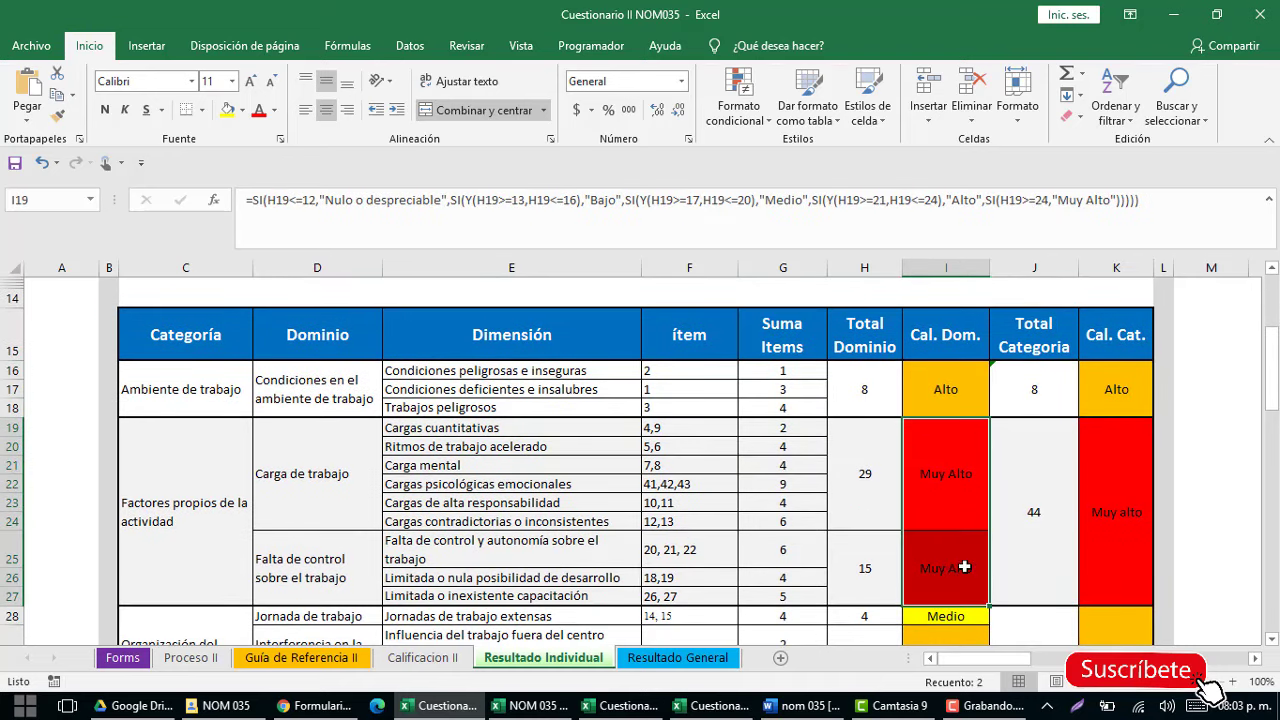
{"action": "left_click", "coordinate": [1113, 516]}
{"action": "scroll", "coordinate": [1110, 516], "scroll_direction": "down", "scroll_amount": 1}
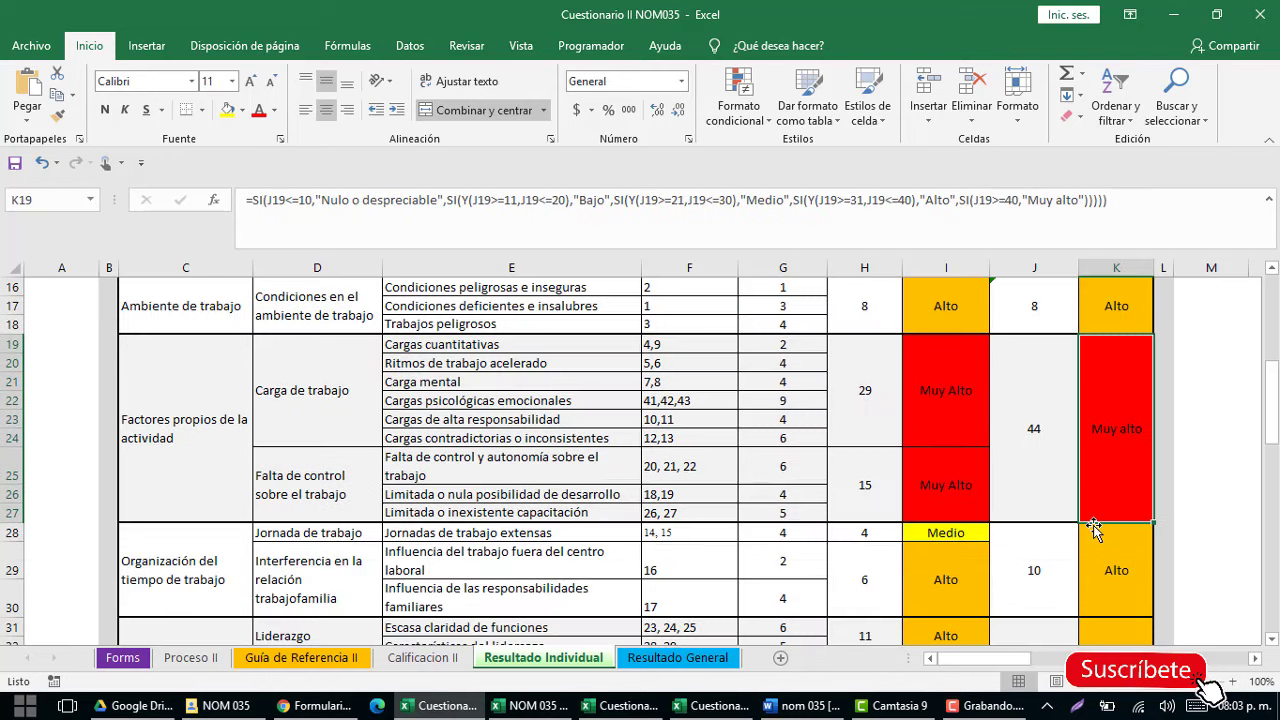
{"action": "left_click_drag", "start_coordinate": [950, 532], "coordinate": [958, 580]}
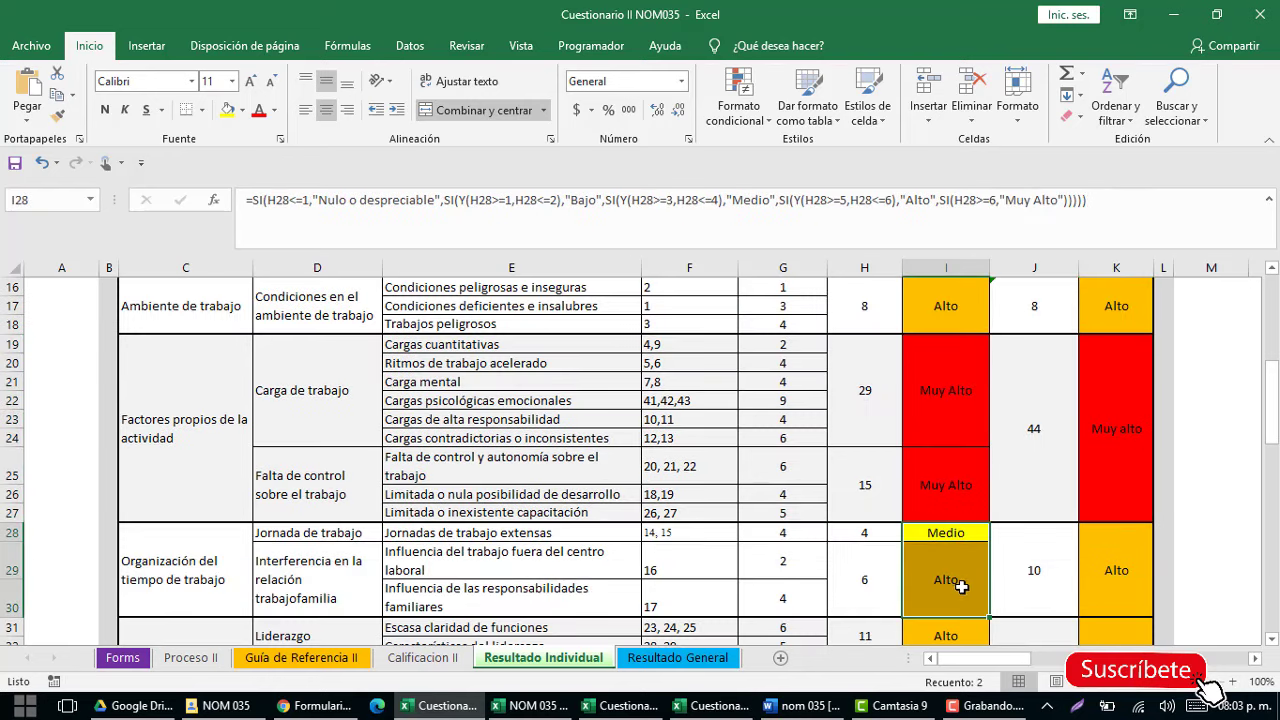
{"action": "scroll", "coordinate": [1080, 511], "scroll_direction": "down", "scroll_amount": 2}
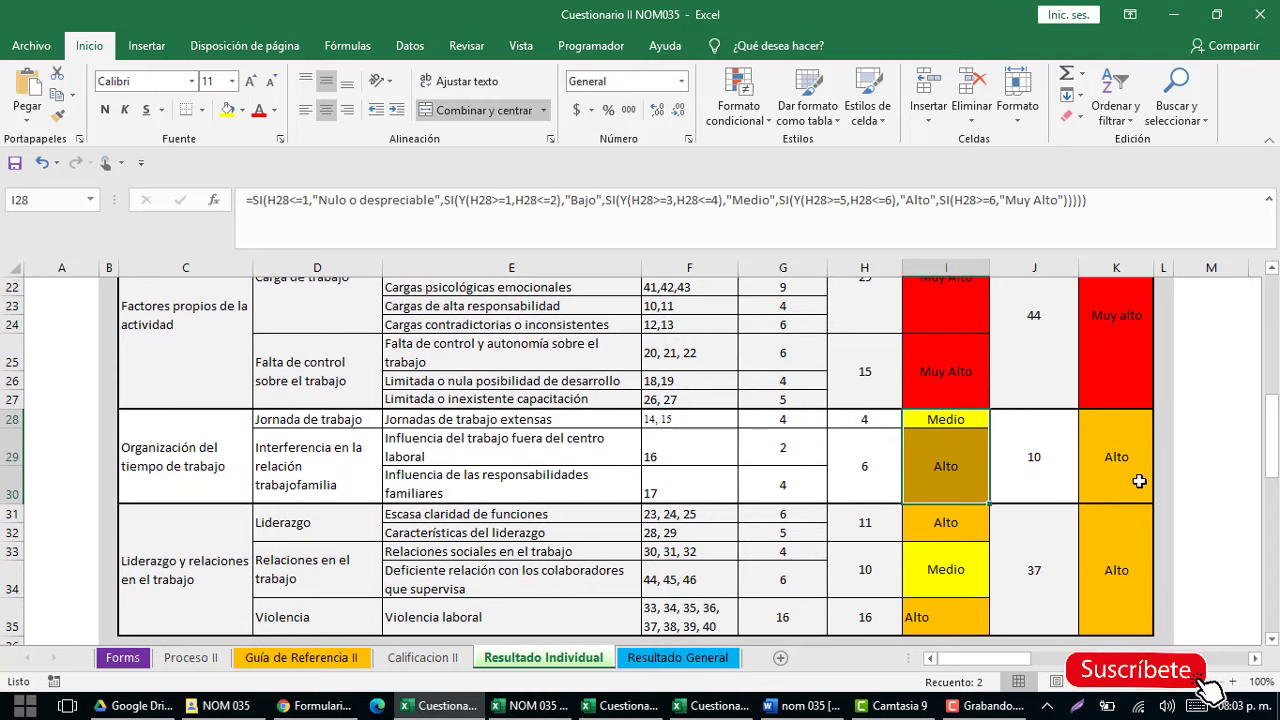
{"action": "left_click", "coordinate": [1135, 485]}
{"action": "scroll", "coordinate": [1000, 517], "scroll_direction": "down", "scroll_amount": 1}
{"action": "left_click_drag", "start_coordinate": [934, 470], "coordinate": [937, 560]}
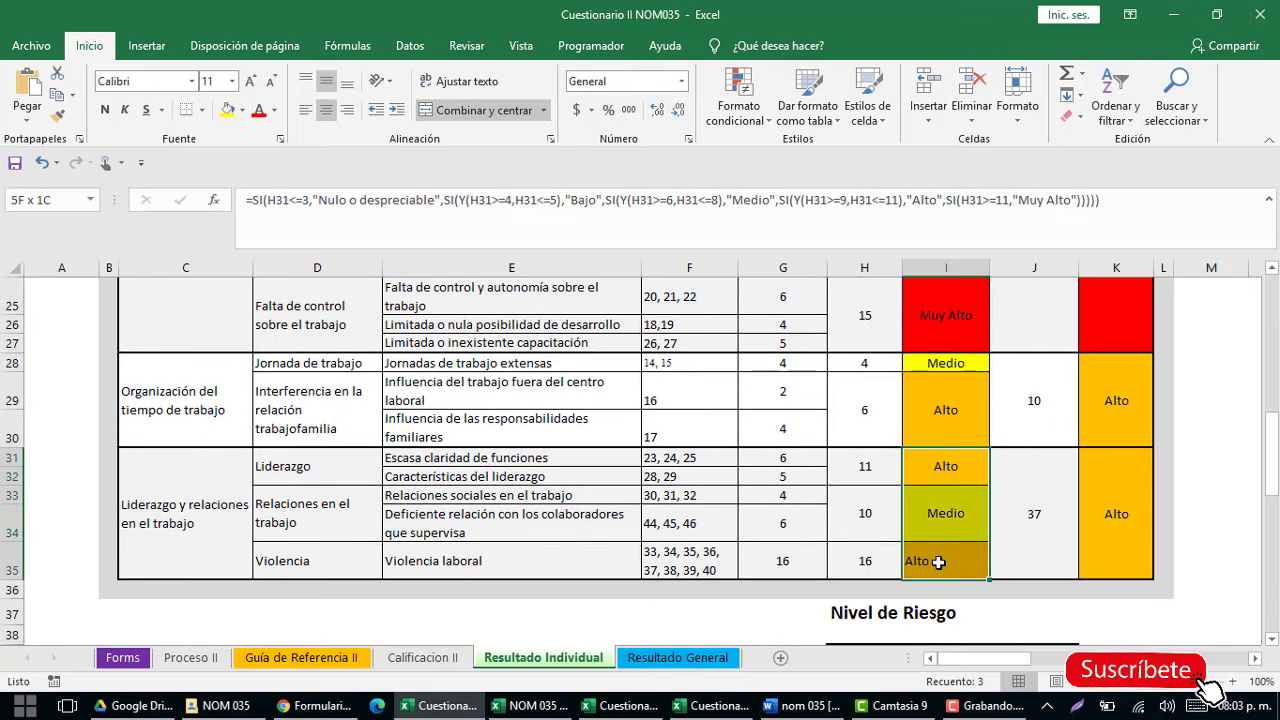
Inspect the category risk formula in K31 of the individual report.
{"action": "left_click", "coordinate": [1103, 530]}
{"action": "scroll", "coordinate": [929, 563], "scroll_direction": "down", "scroll_amount": 2}
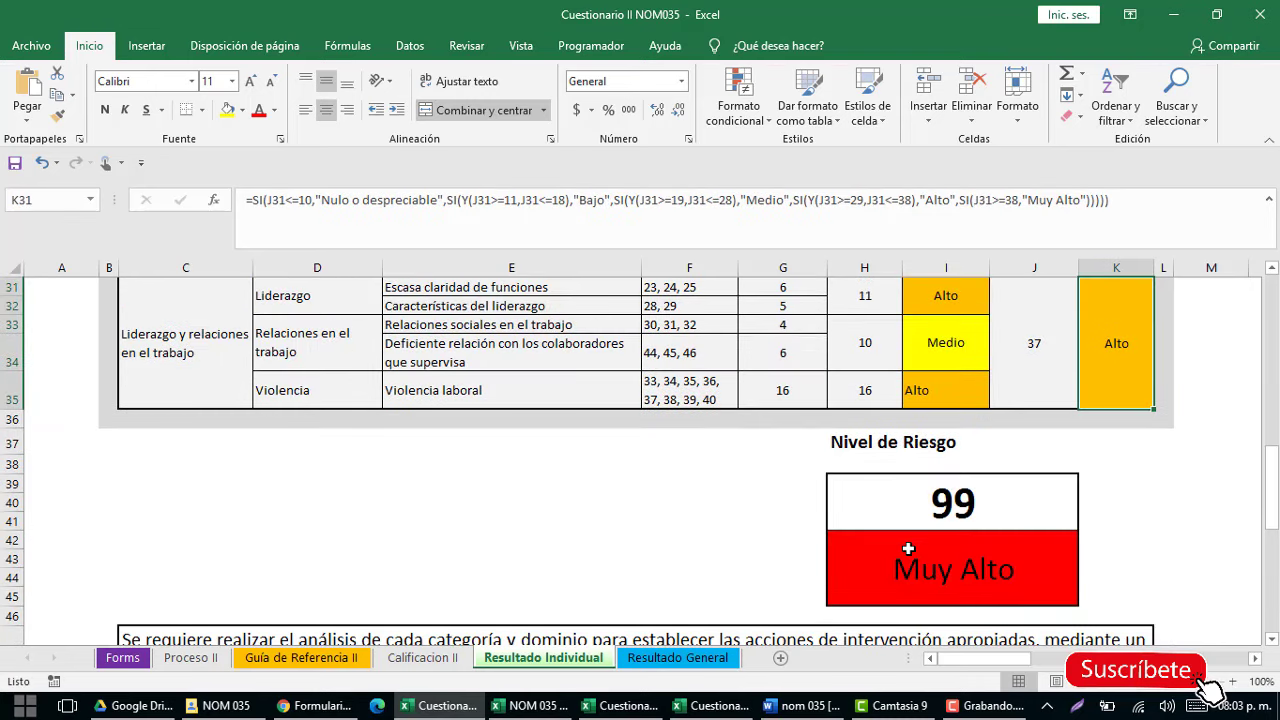
{"action": "scroll", "coordinate": [908, 548], "scroll_direction": "up", "scroll_amount": 4}
{"action": "scroll", "coordinate": [908, 555], "scroll_direction": "up", "scroll_amount": 2}
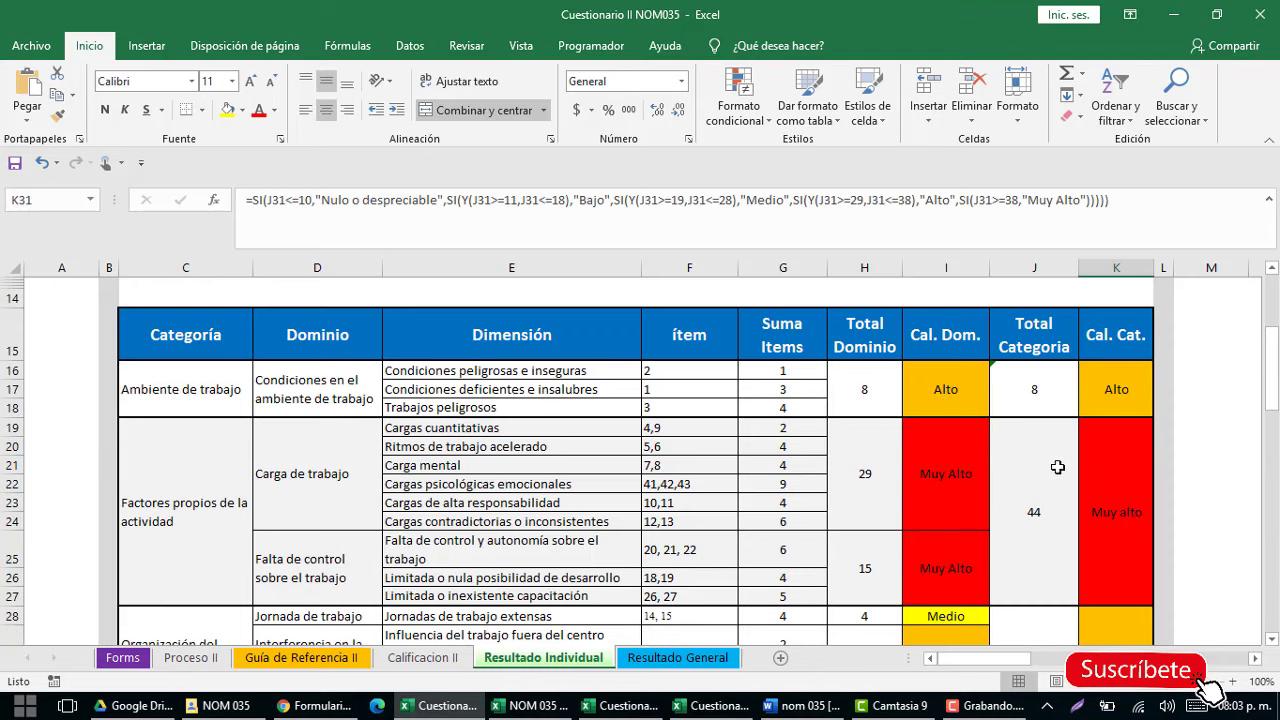
{"action": "scroll", "coordinate": [1058, 468], "scroll_direction": "down", "scroll_amount": 3}
{"action": "scroll", "coordinate": [1005, 471], "scroll_direction": "down", "scroll_amount": 4}
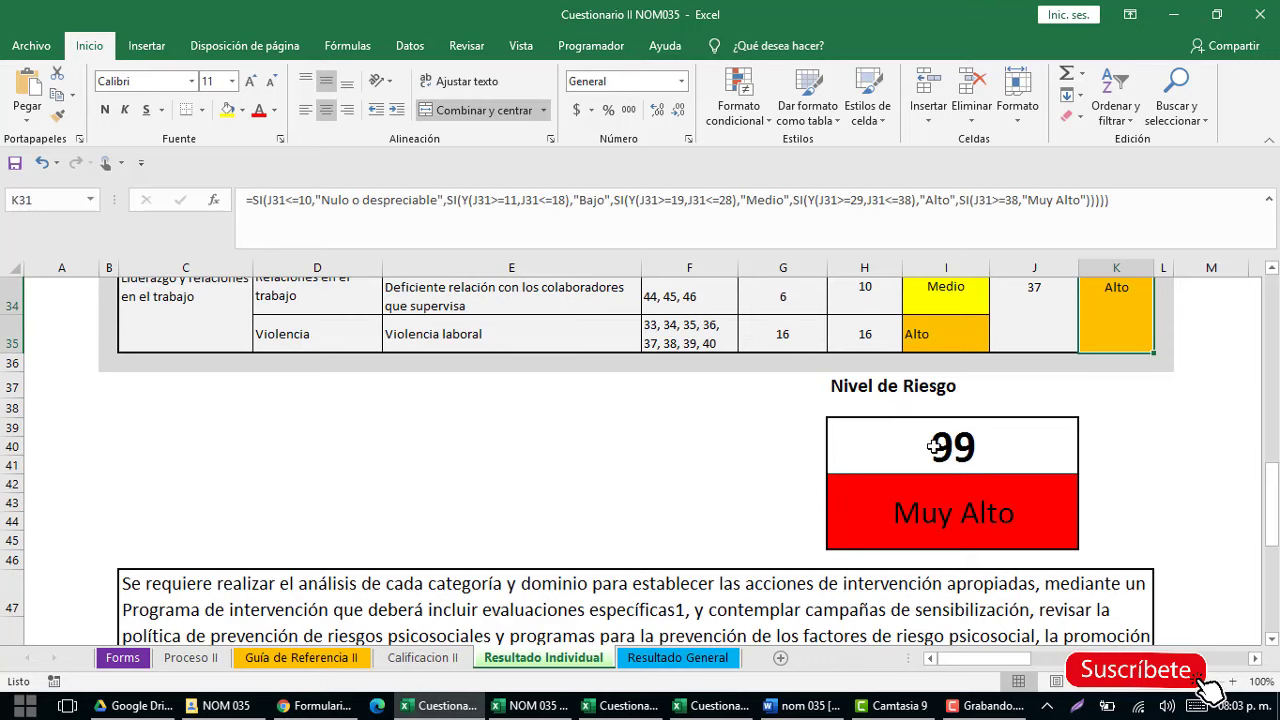
Check the overall risk level formula (99, Muy Alto) and the action text's lookup formula.
{"action": "left_click", "coordinate": [904, 515]}
{"action": "scroll", "coordinate": [420, 514], "scroll_direction": "down", "scroll_amount": 1}
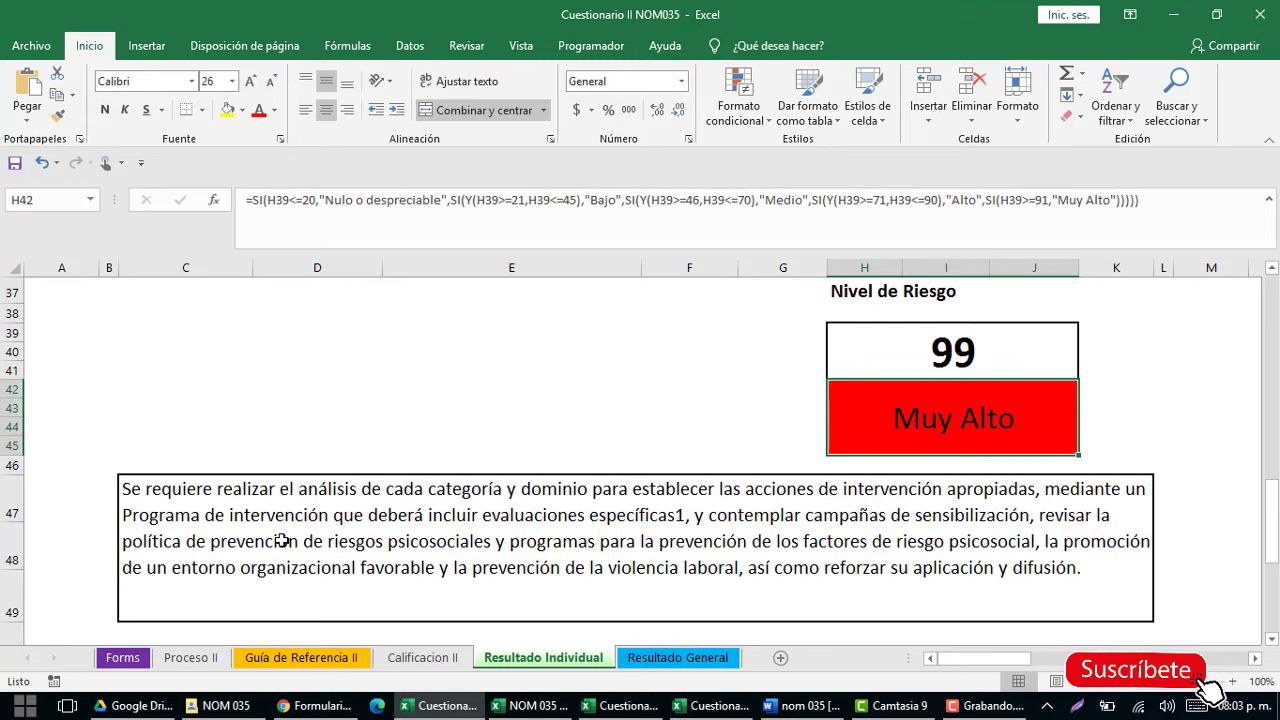
{"action": "left_click", "coordinate": [275, 541]}
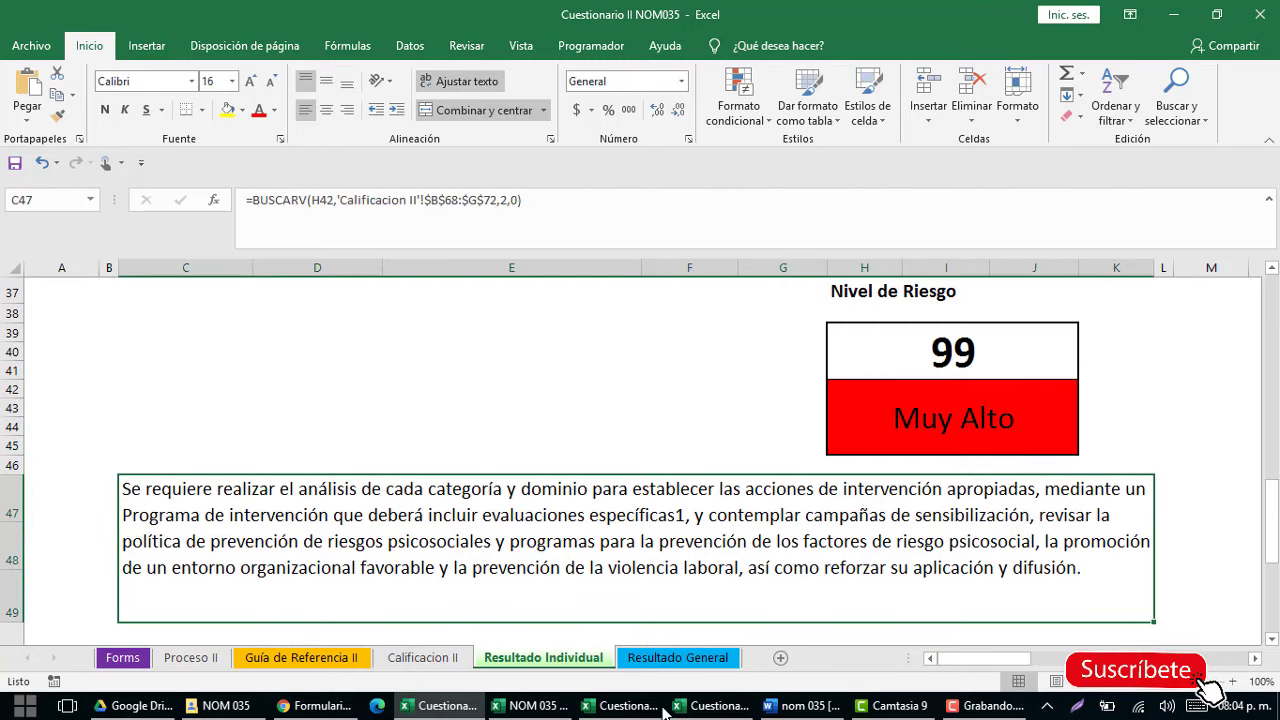
{"action": "left_click", "coordinate": [770, 708]}
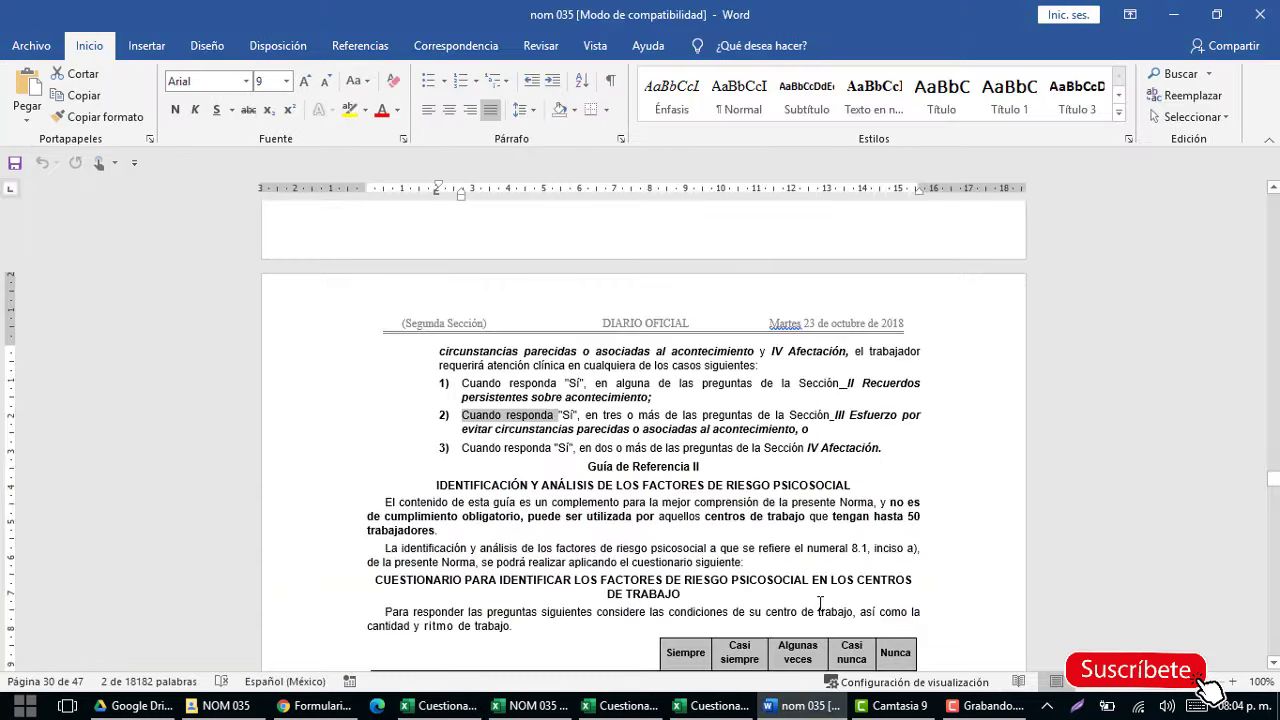
Read the nom 035 document down to Tabla 4's action criteria, then return to the Guia Referencia 1 workbook.
{"action": "scroll", "coordinate": [820, 580], "scroll_direction": "down", "scroll_amount": 5}
{"action": "scroll", "coordinate": [824, 566], "scroll_direction": "down", "scroll_amount": 10}
{"action": "scroll", "coordinate": [824, 566], "scroll_direction": "down", "scroll_amount": 8}
{"action": "scroll", "coordinate": [846, 566], "scroll_direction": "down", "scroll_amount": 8}
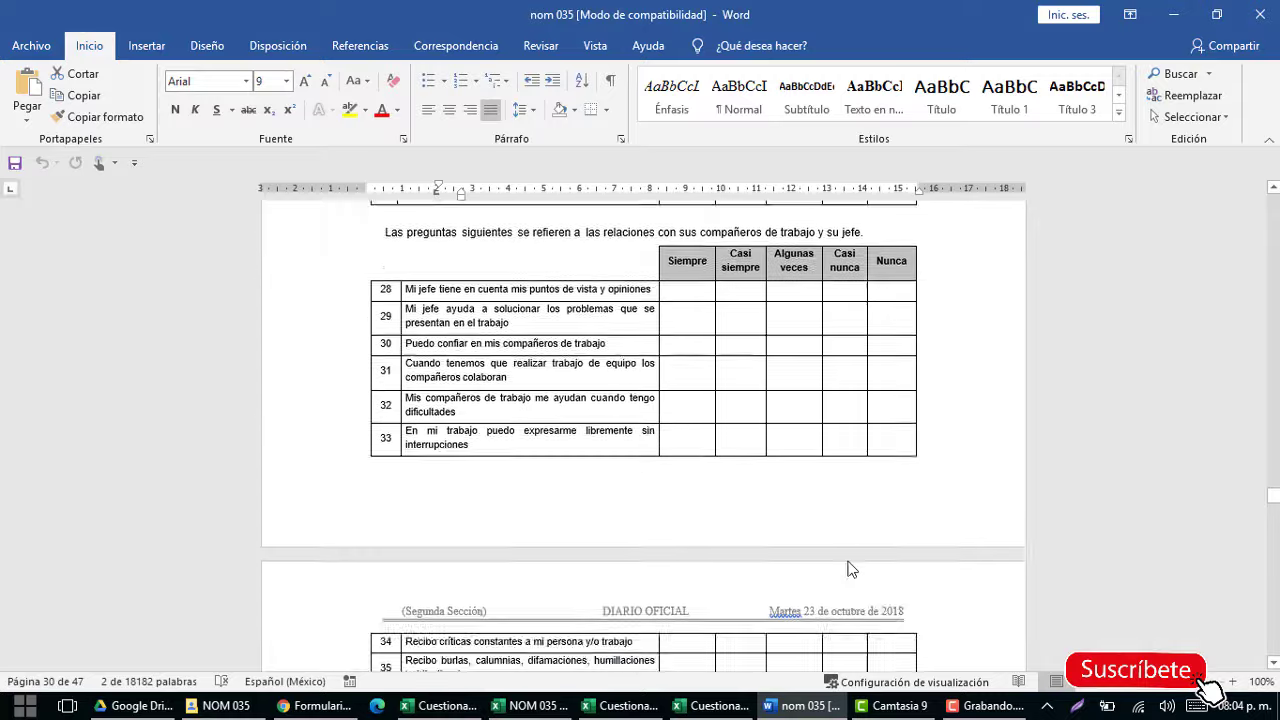
{"action": "scroll", "coordinate": [860, 567], "scroll_direction": "down", "scroll_amount": 8}
{"action": "scroll", "coordinate": [879, 569], "scroll_direction": "down", "scroll_amount": 8}
{"action": "scroll", "coordinate": [869, 568], "scroll_direction": "down", "scroll_amount": 5}
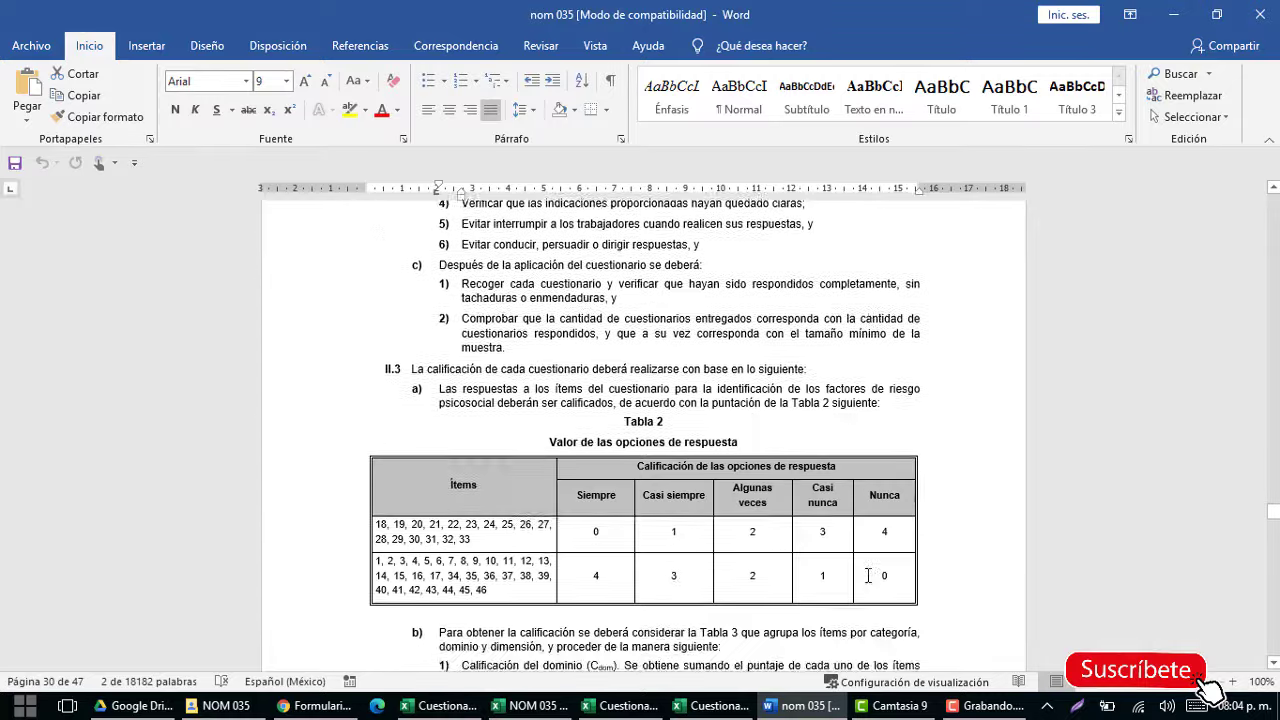
{"action": "scroll", "coordinate": [869, 568], "scroll_direction": "down", "scroll_amount": 5}
{"action": "scroll", "coordinate": [867, 568], "scroll_direction": "down", "scroll_amount": 5}
{"action": "scroll", "coordinate": [865, 567], "scroll_direction": "down", "scroll_amount": 5}
{"action": "scroll", "coordinate": [865, 567], "scroll_direction": "down", "scroll_amount": 5}
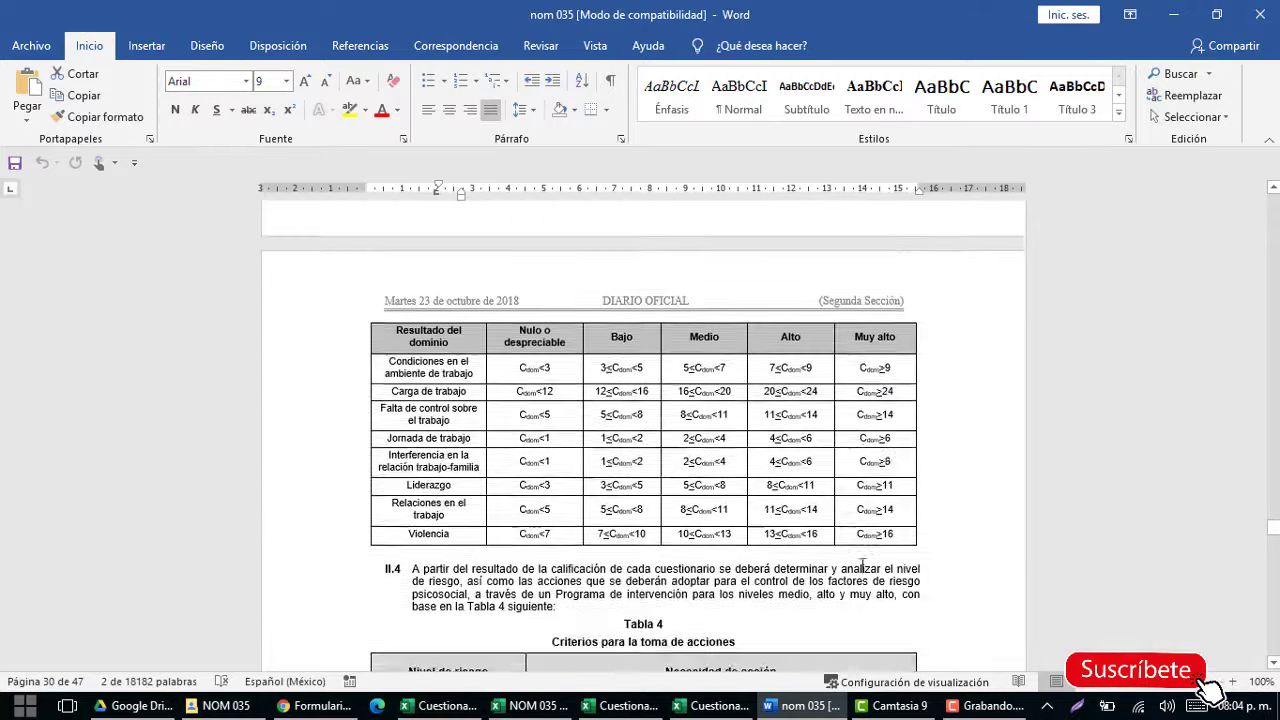
{"action": "scroll", "coordinate": [865, 567], "scroll_direction": "down", "scroll_amount": 5}
{"action": "scroll", "coordinate": [494, 459], "scroll_direction": "up", "scroll_amount": 3}
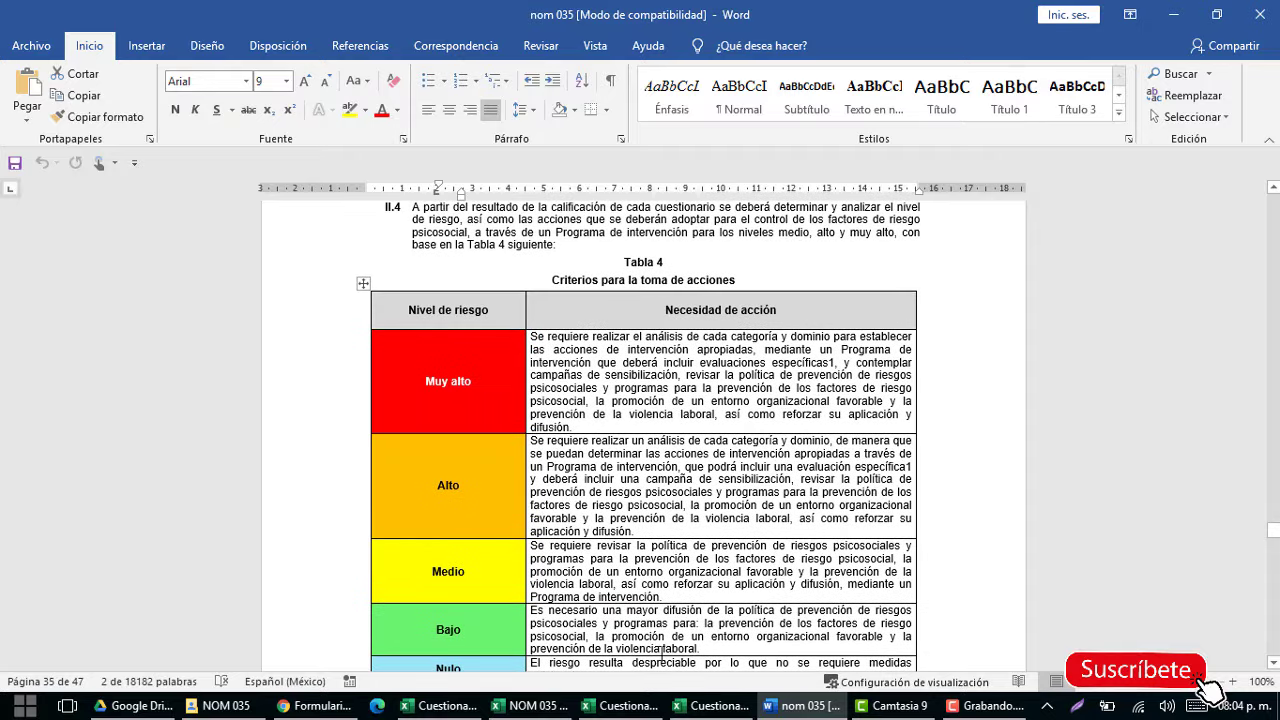
{"action": "left_click", "coordinate": [712, 706]}
Open Resultado General in Cuestionario II NOM035 and check the C5 summary, tests-done count and G8 Anulados value.
{"action": "left_click", "coordinate": [507, 706]}
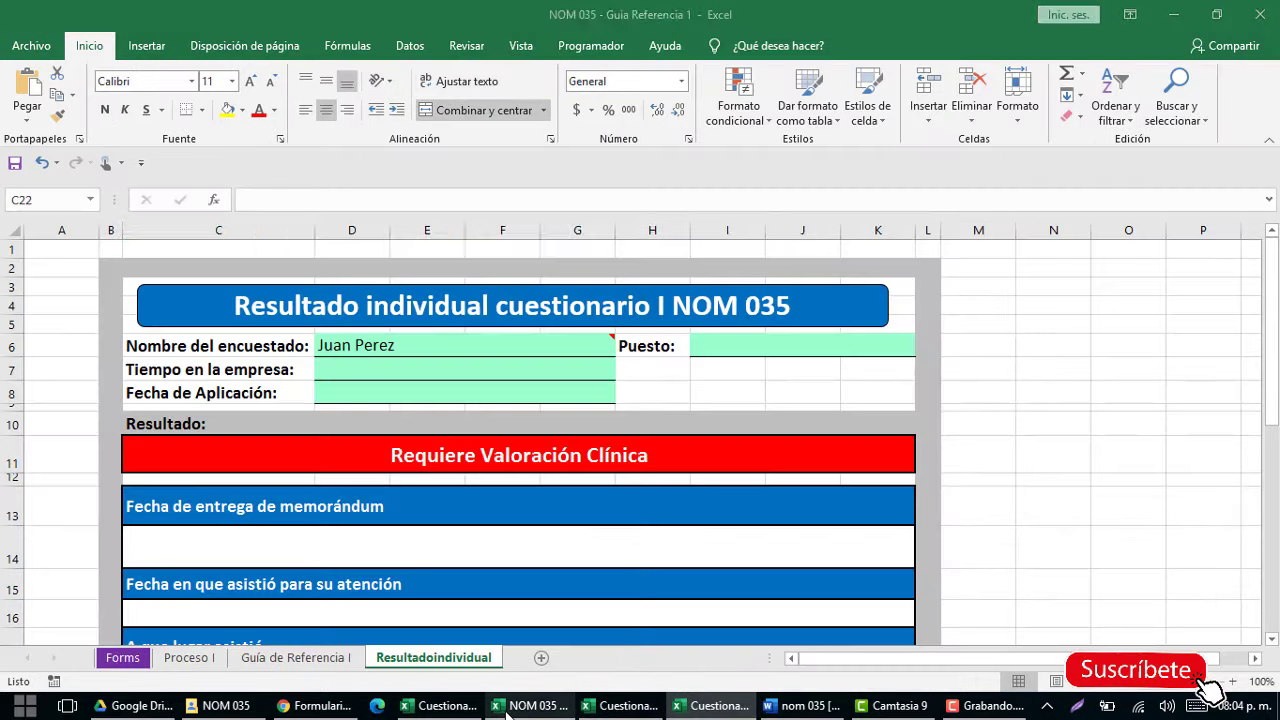
{"action": "left_click", "coordinate": [440, 706]}
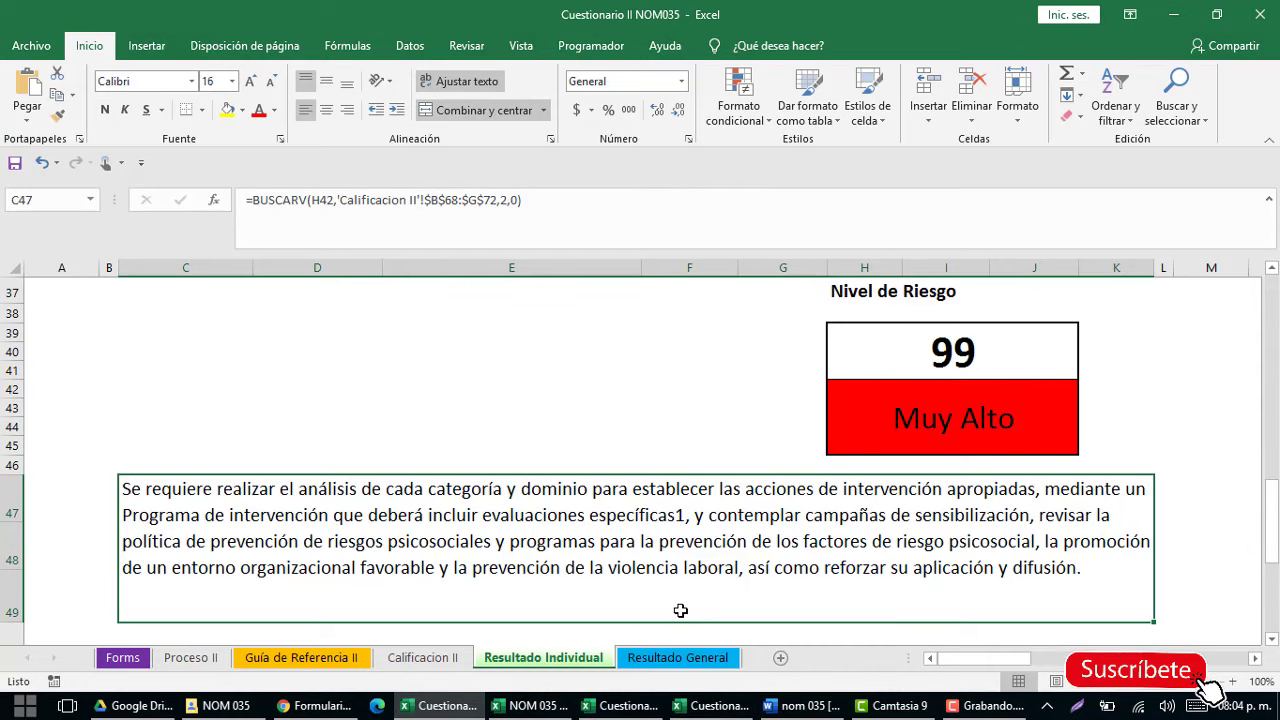
{"action": "left_click", "coordinate": [677, 658]}
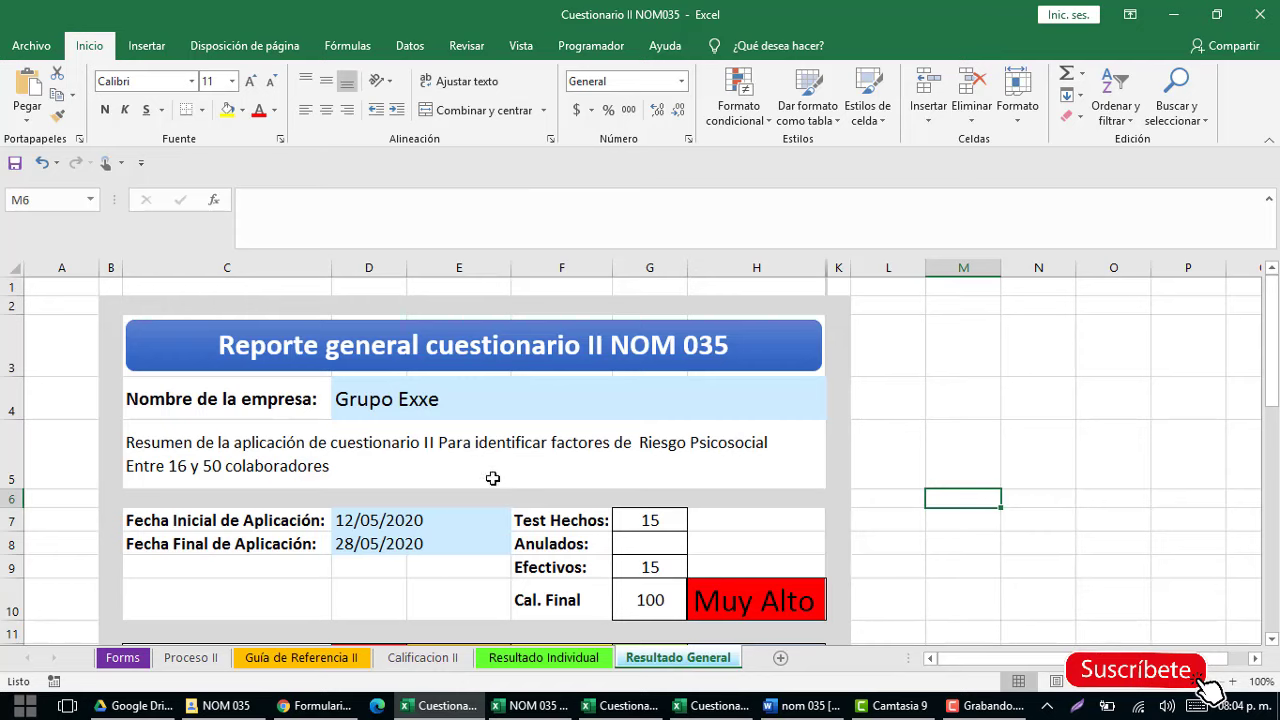
{"action": "left_click", "coordinate": [340, 473]}
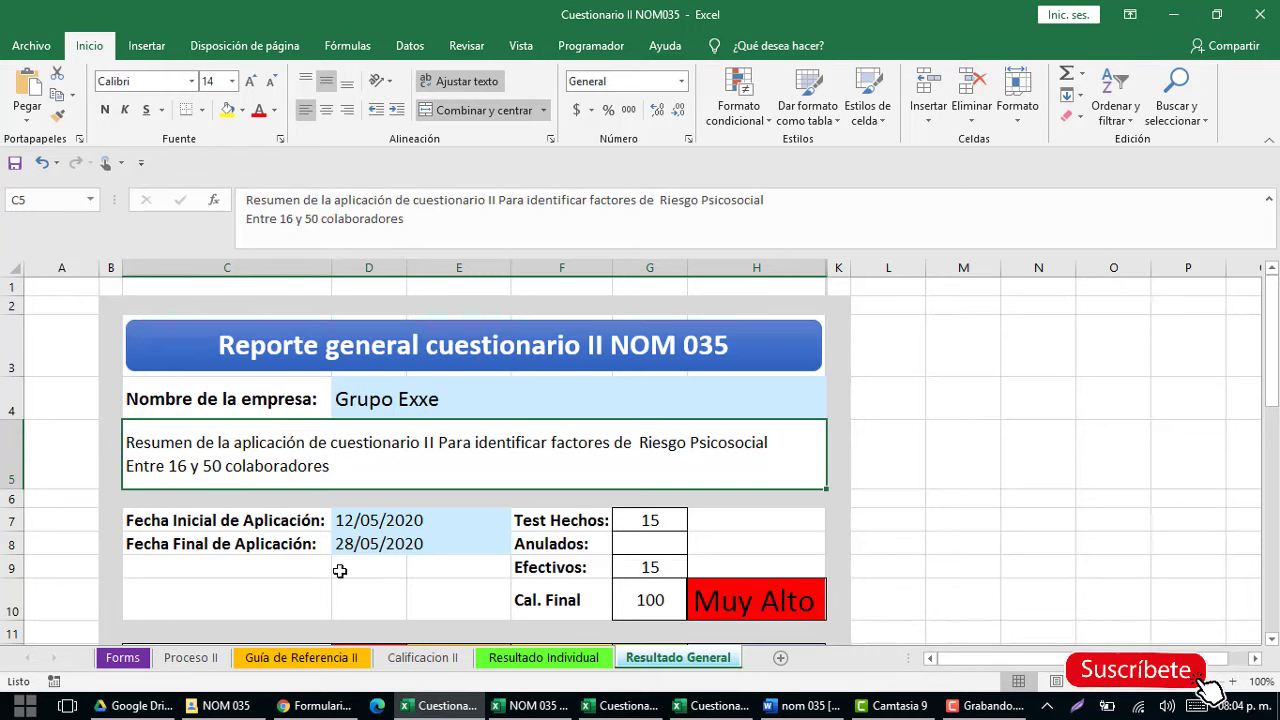
{"action": "scroll", "coordinate": [427, 560], "scroll_direction": "down", "scroll_amount": 1}
{"action": "scroll", "coordinate": [427, 560], "scroll_direction": "down", "scroll_amount": 1}
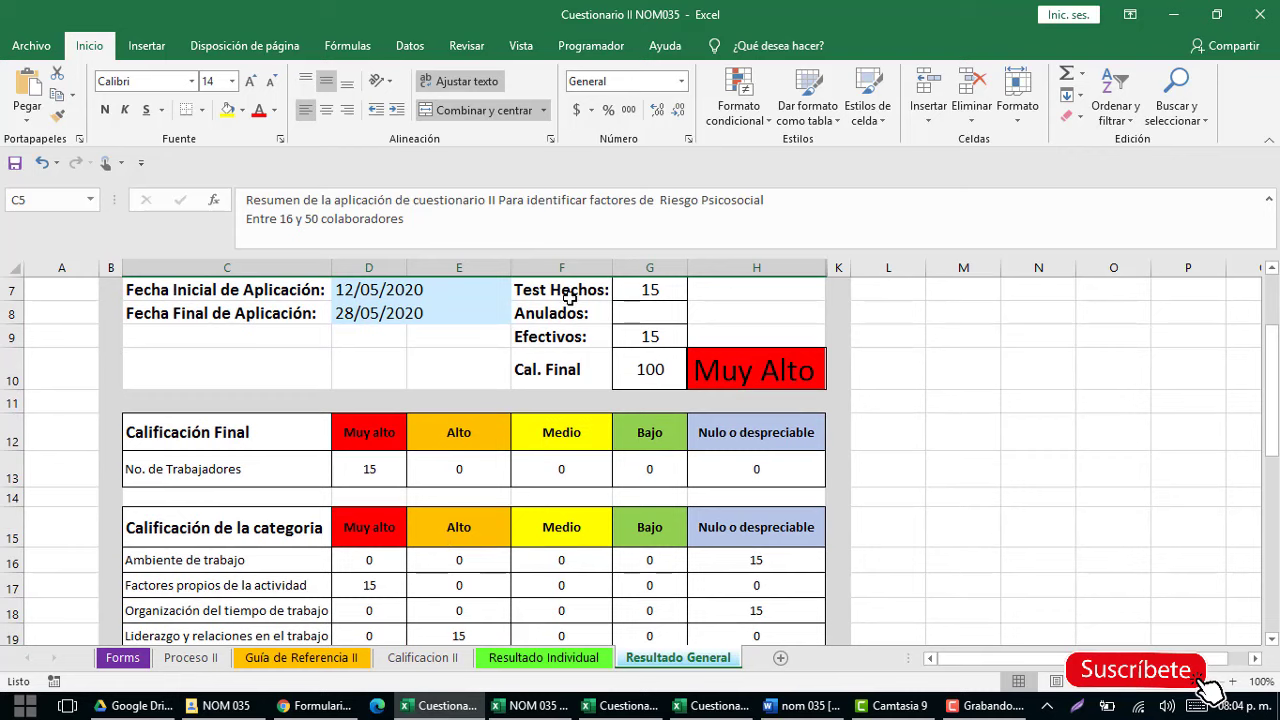
{"action": "left_click", "coordinate": [651, 293]}
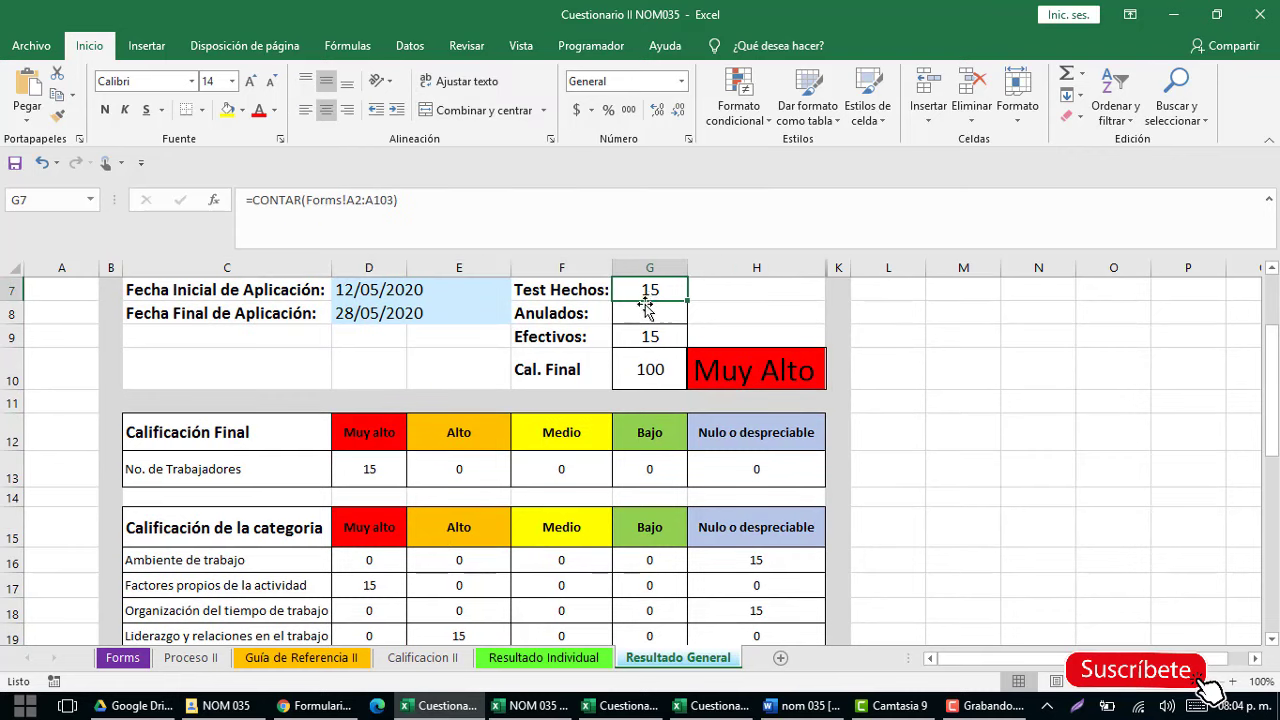
{"action": "left_click", "coordinate": [636, 316]}
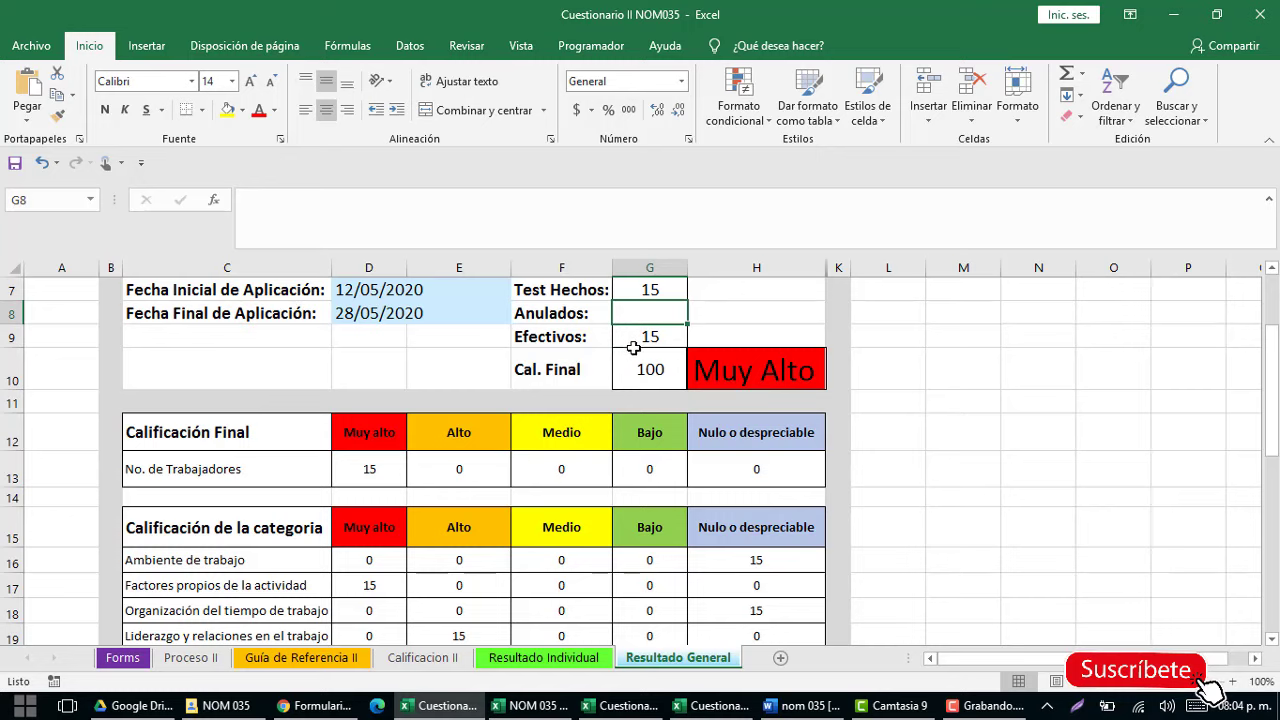
Inspect the G10 final-score average (100), the H10 risk level, and the Muy alto worker count.
{"action": "left_click", "coordinate": [630, 372]}
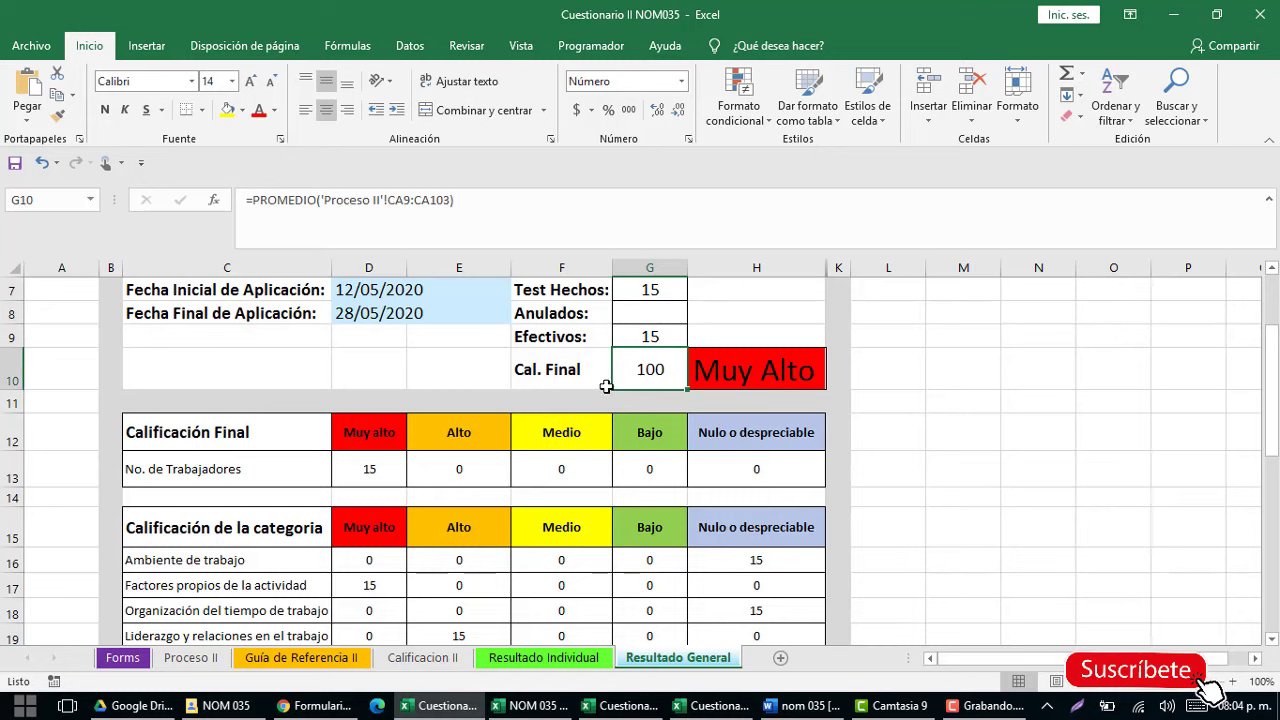
{"action": "left_click", "coordinate": [728, 375]}
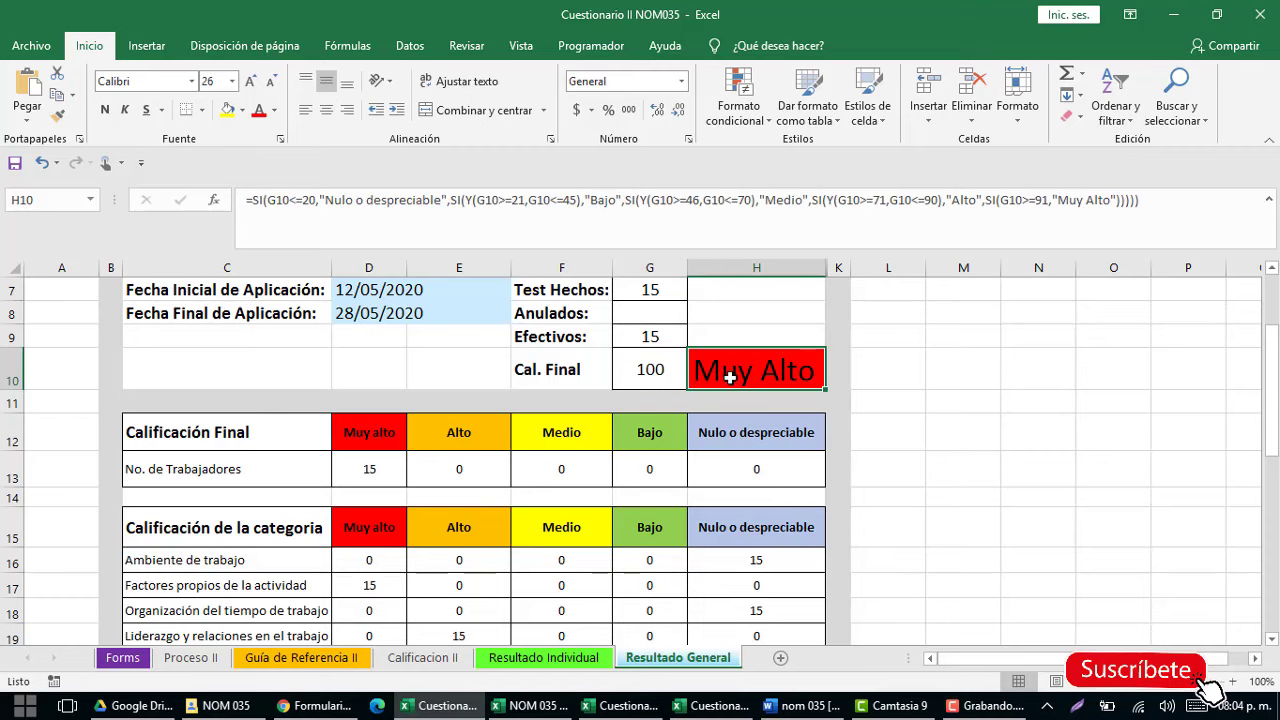
{"action": "left_click", "coordinate": [651, 371]}
{"action": "left_click", "coordinate": [696, 373]}
{"action": "scroll", "coordinate": [720, 382], "scroll_direction": "down", "scroll_amount": 1}
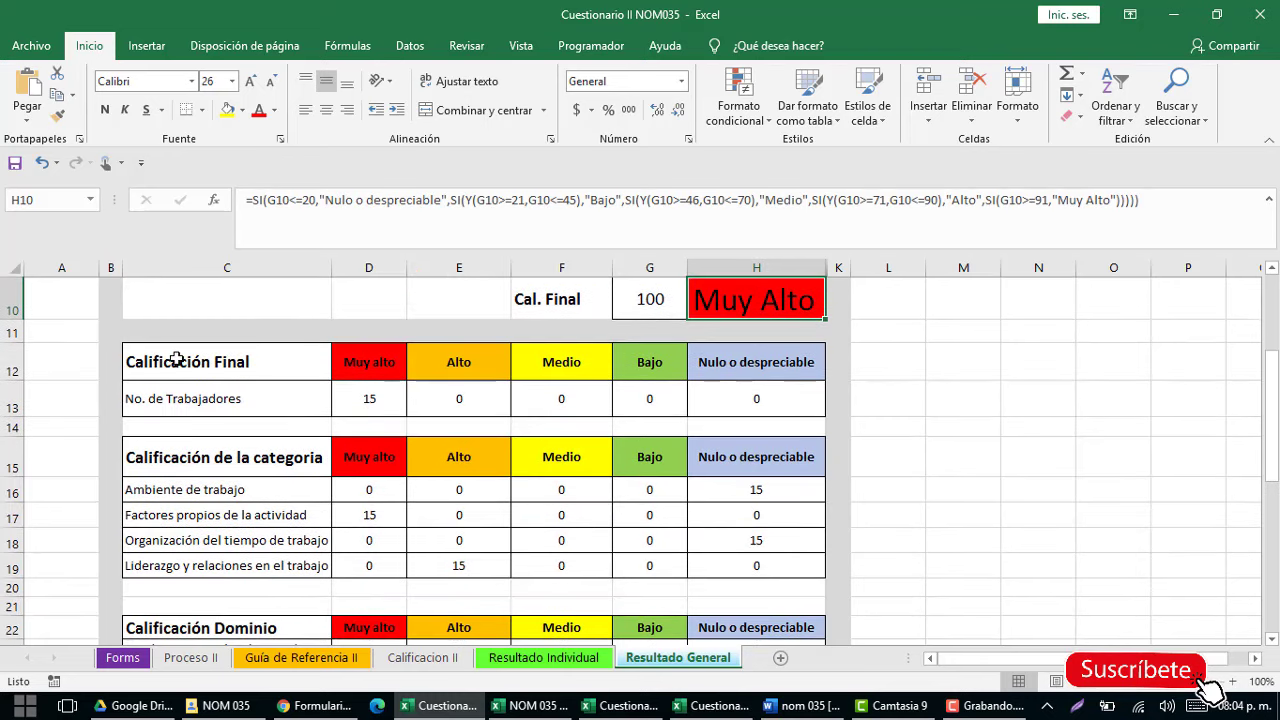
{"action": "left_click", "coordinate": [175, 360]}
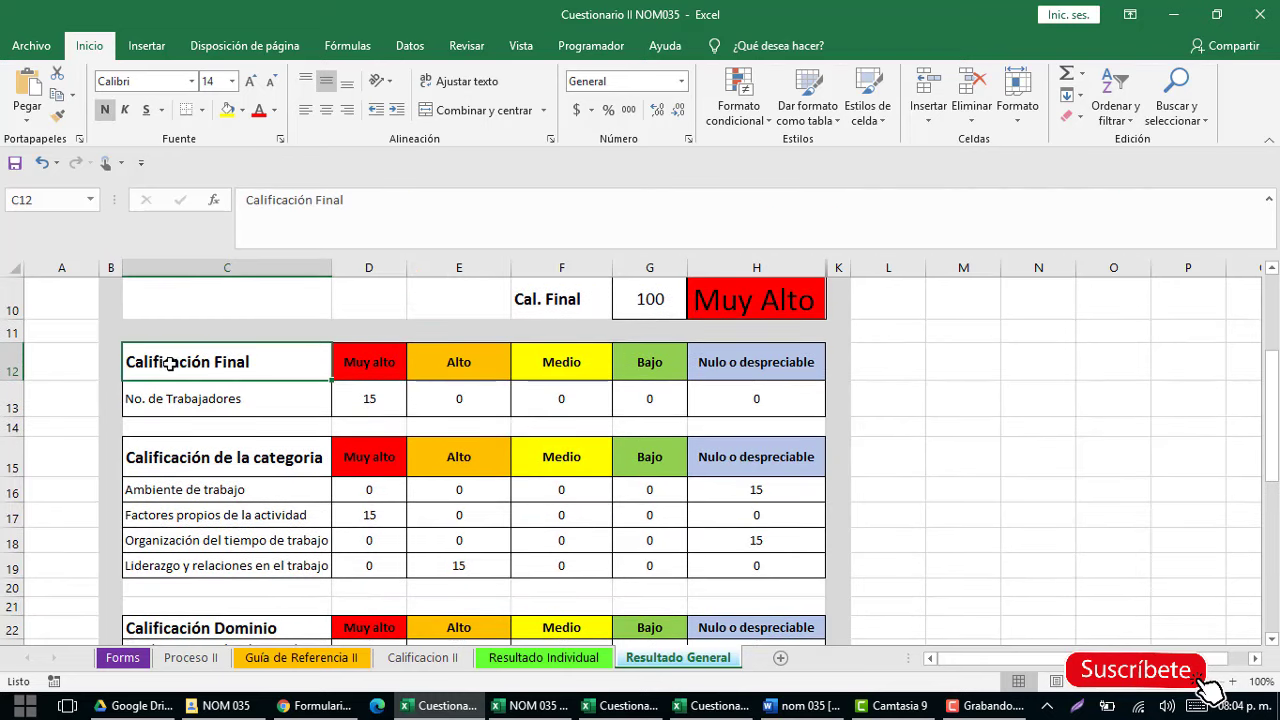
{"action": "left_click", "coordinate": [236, 400]}
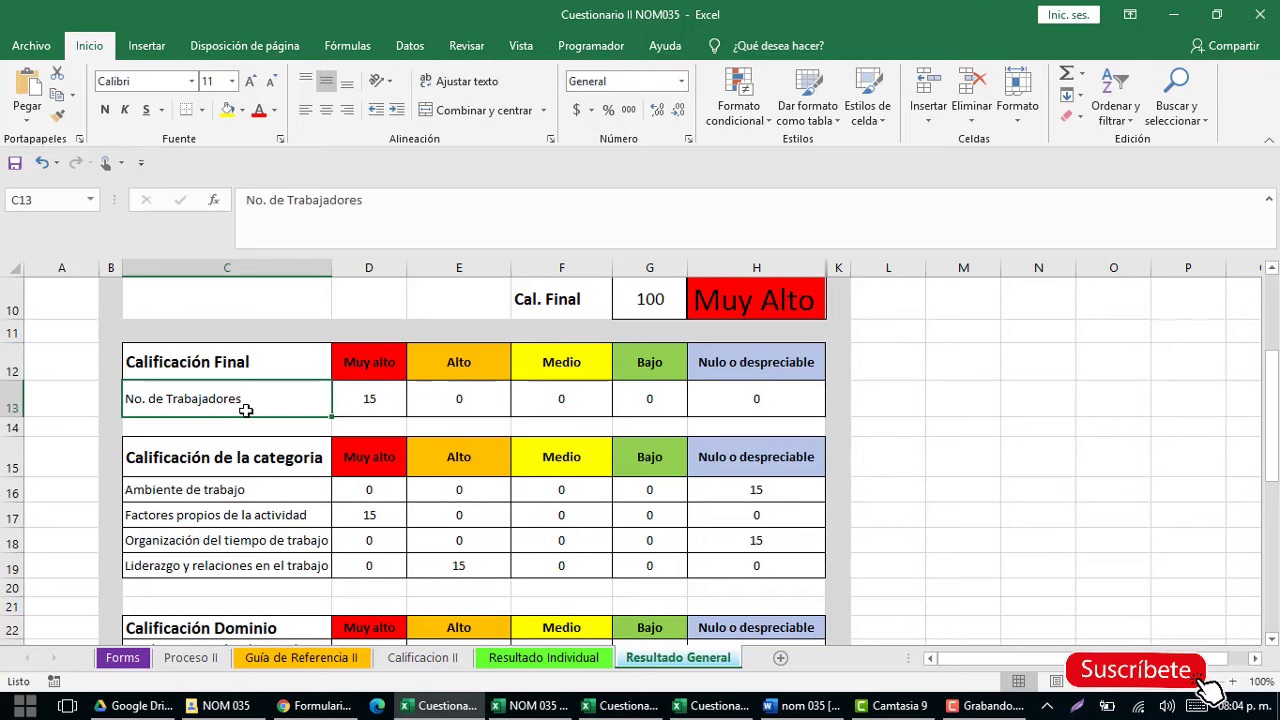
{"action": "left_click", "coordinate": [365, 398]}
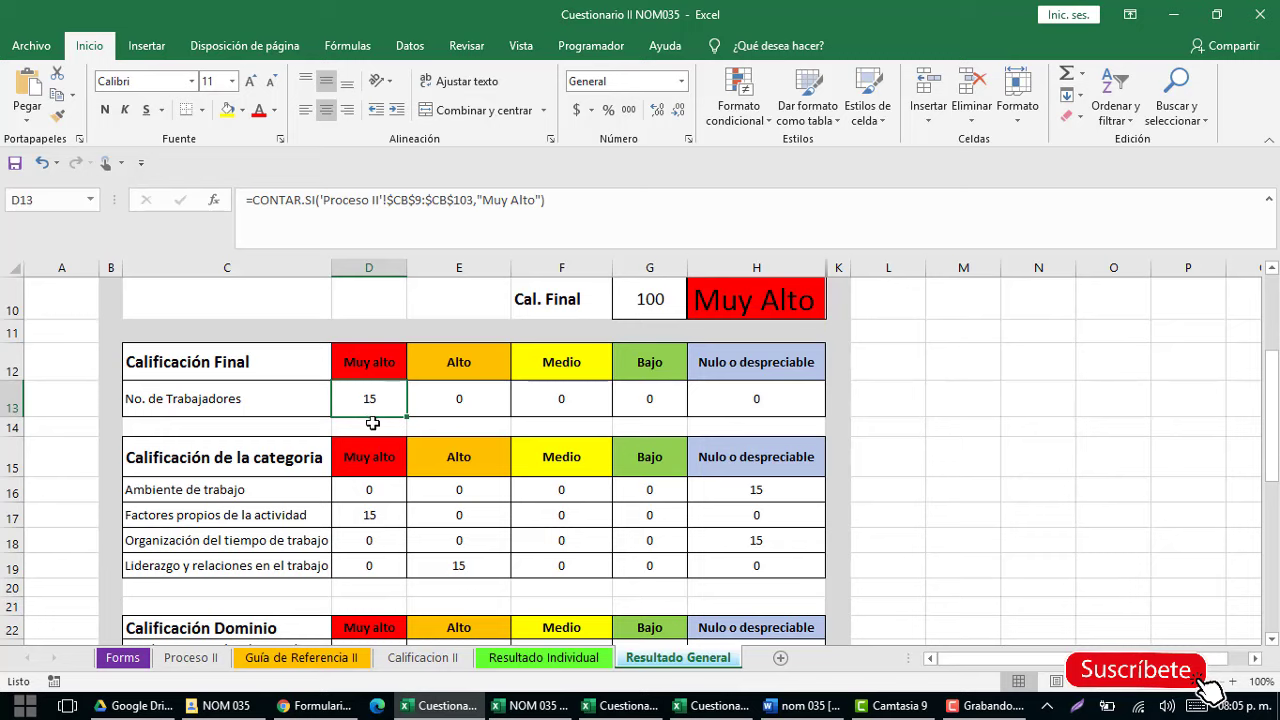
{"action": "scroll", "coordinate": [372, 423], "scroll_direction": "down", "scroll_amount": 1}
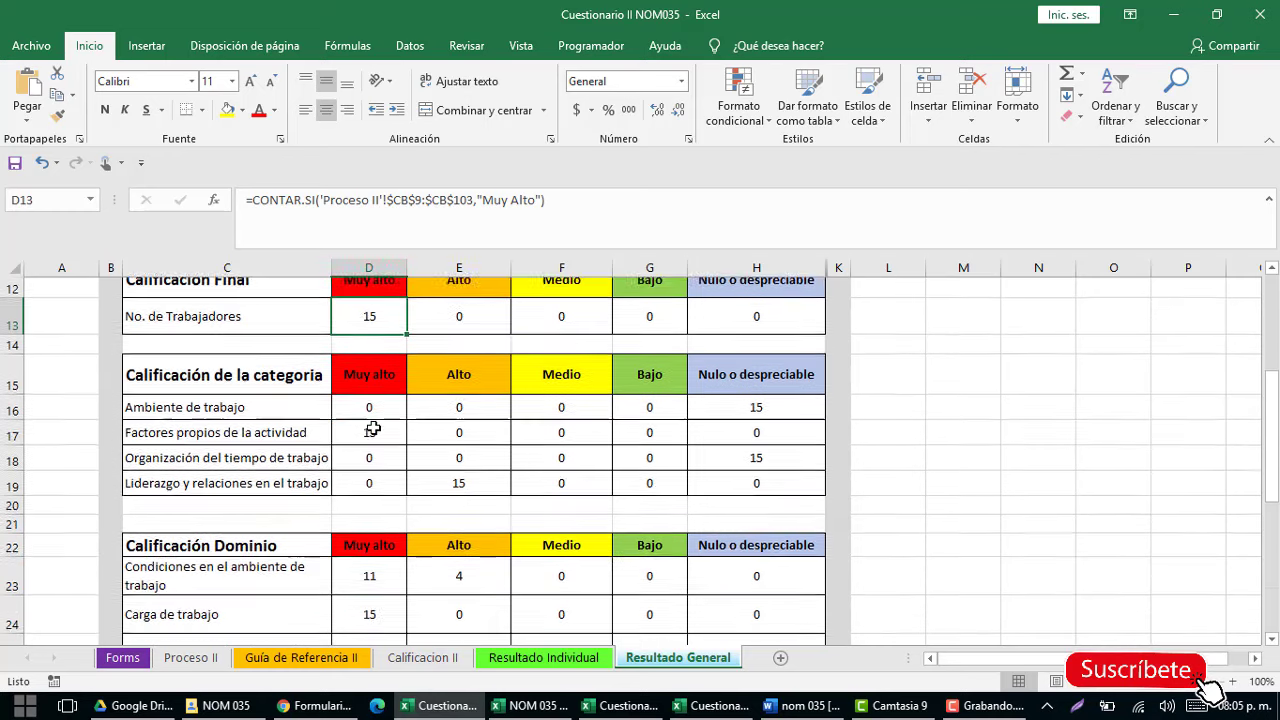
{"action": "left_click", "coordinate": [250, 366]}
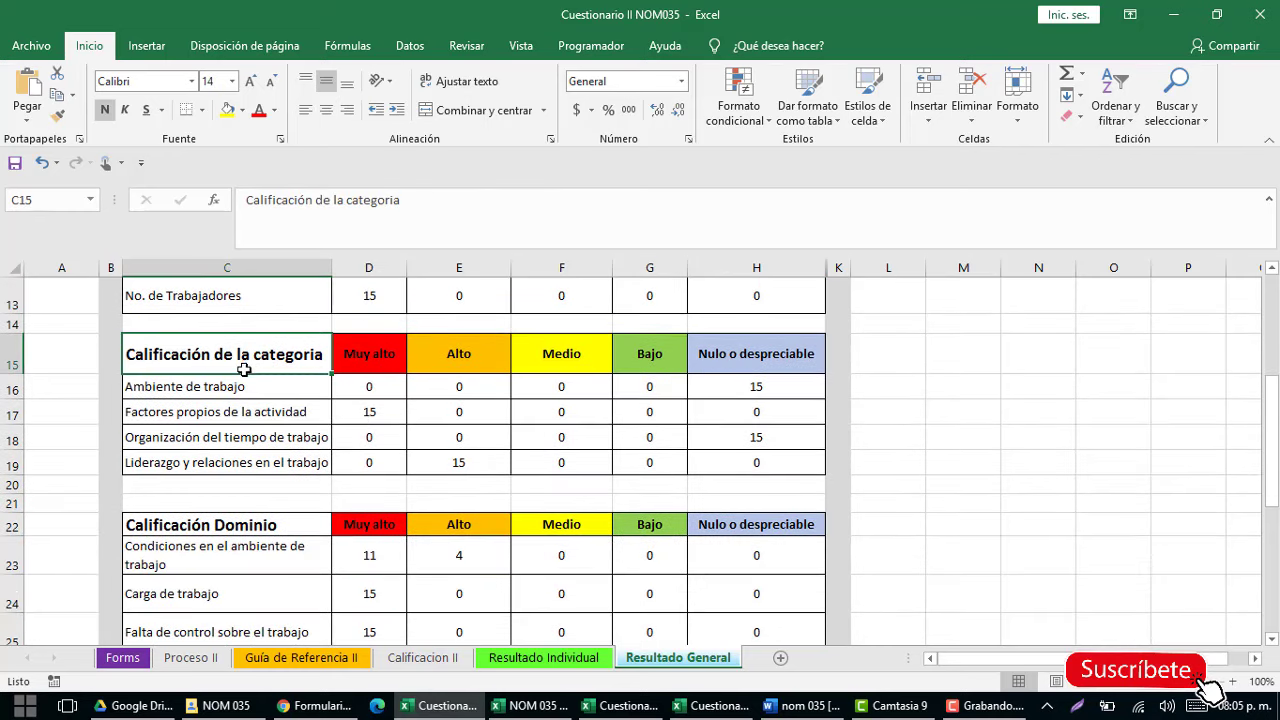
{"action": "left_click", "coordinate": [244, 384]}
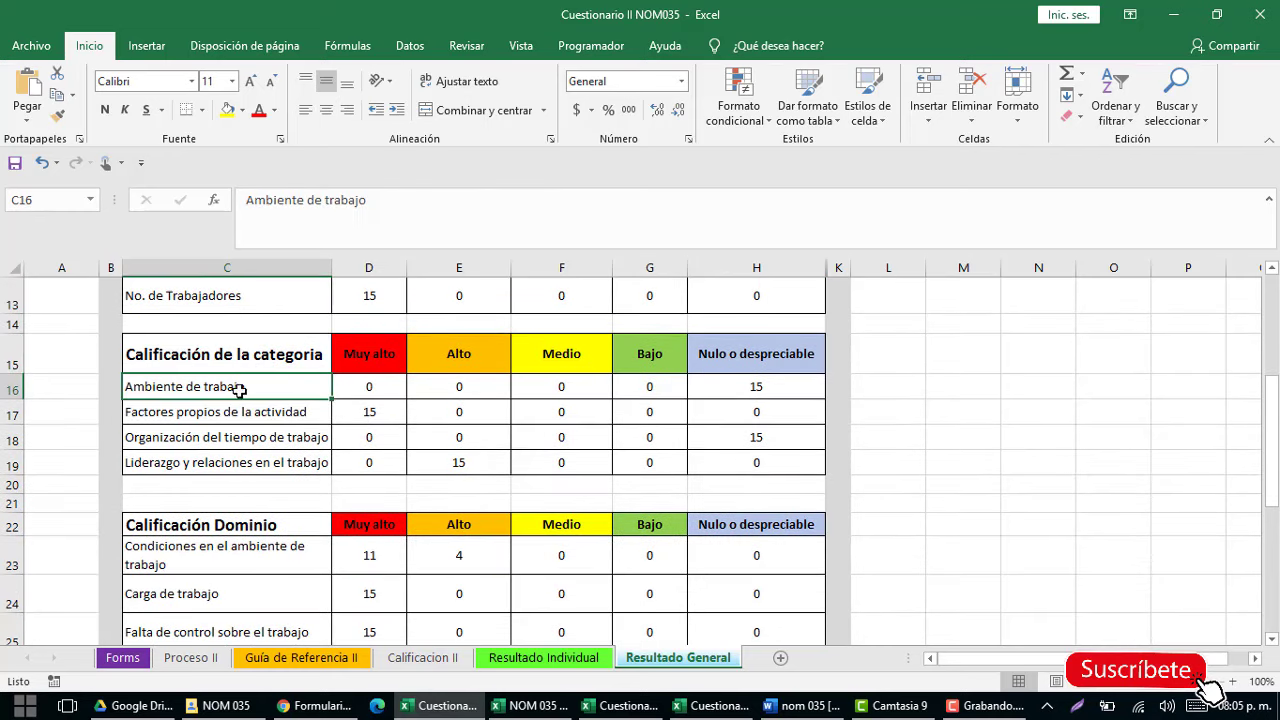
{"action": "left_click", "coordinate": [735, 392]}
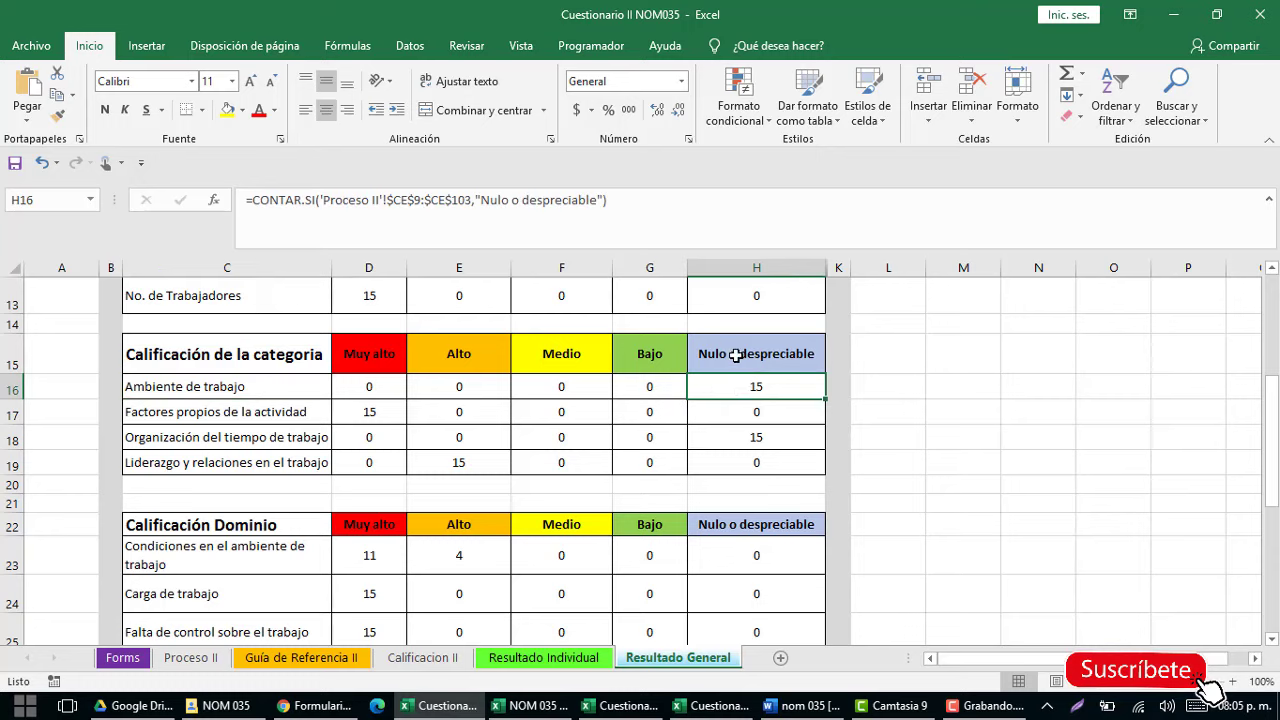
{"action": "left_click", "coordinate": [288, 415]}
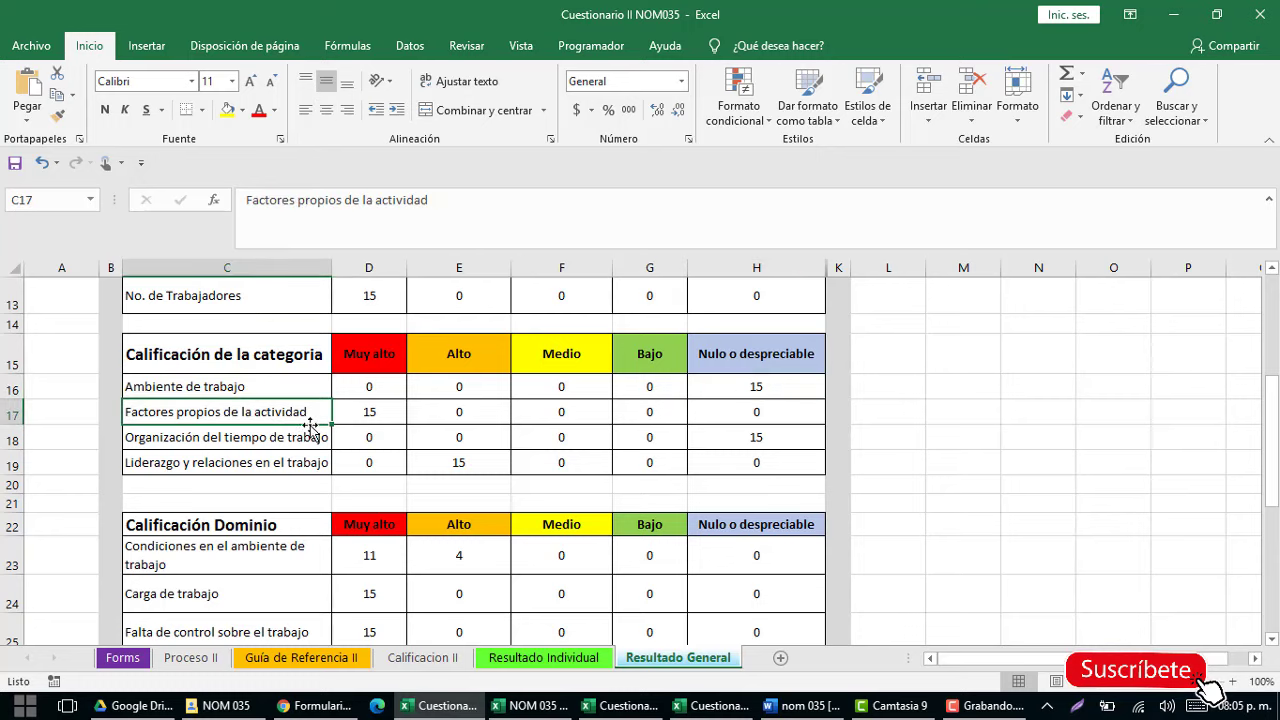
{"action": "left_click", "coordinate": [364, 420]}
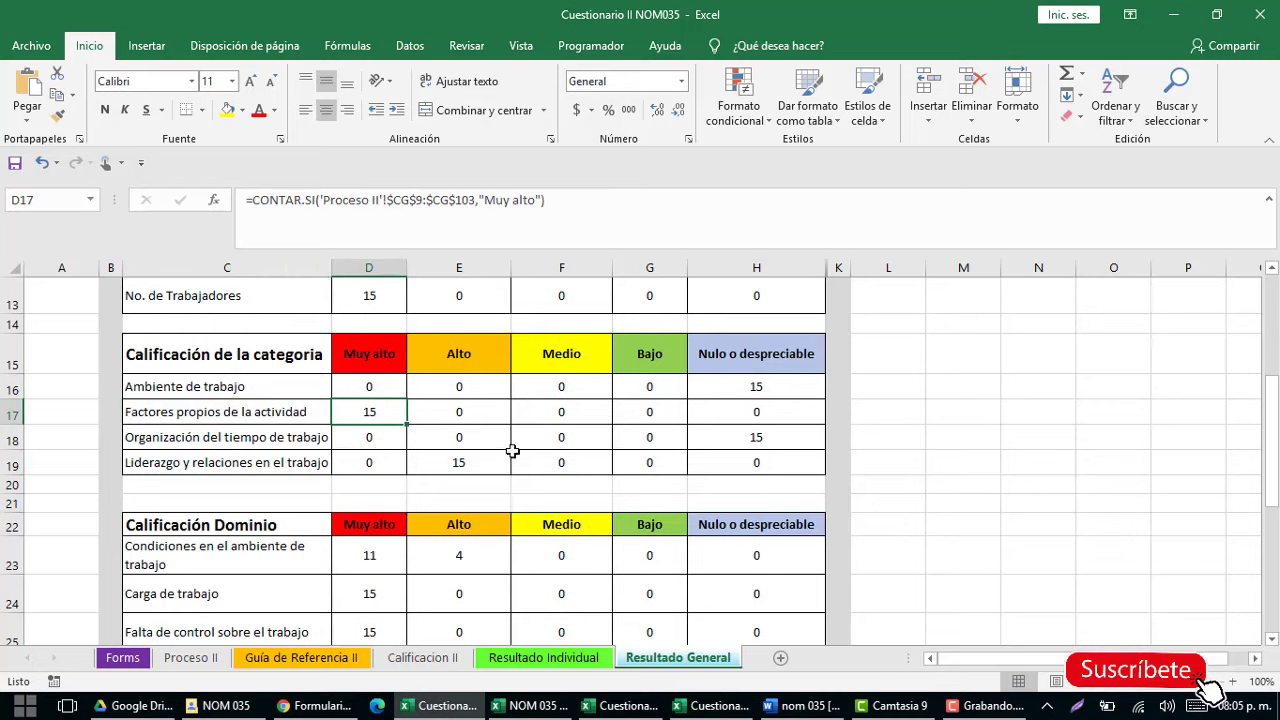
{"action": "left_click", "coordinate": [286, 440]}
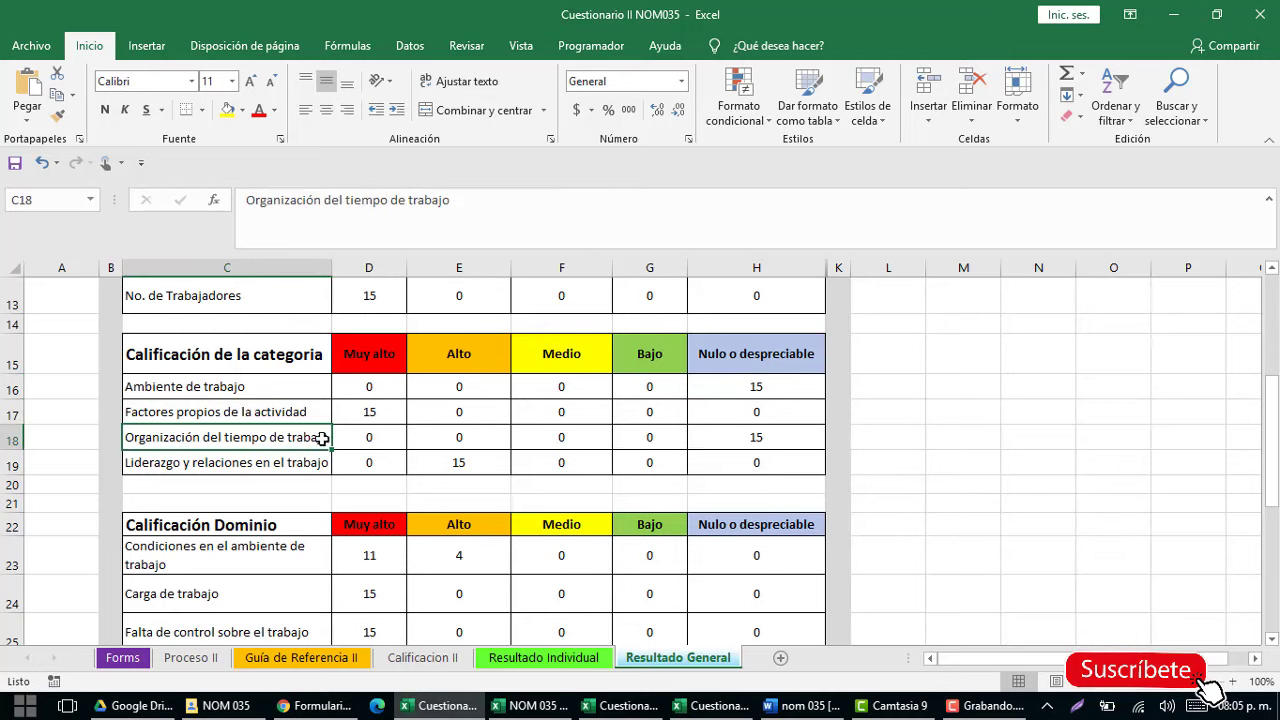
{"action": "left_click", "coordinate": [805, 437]}
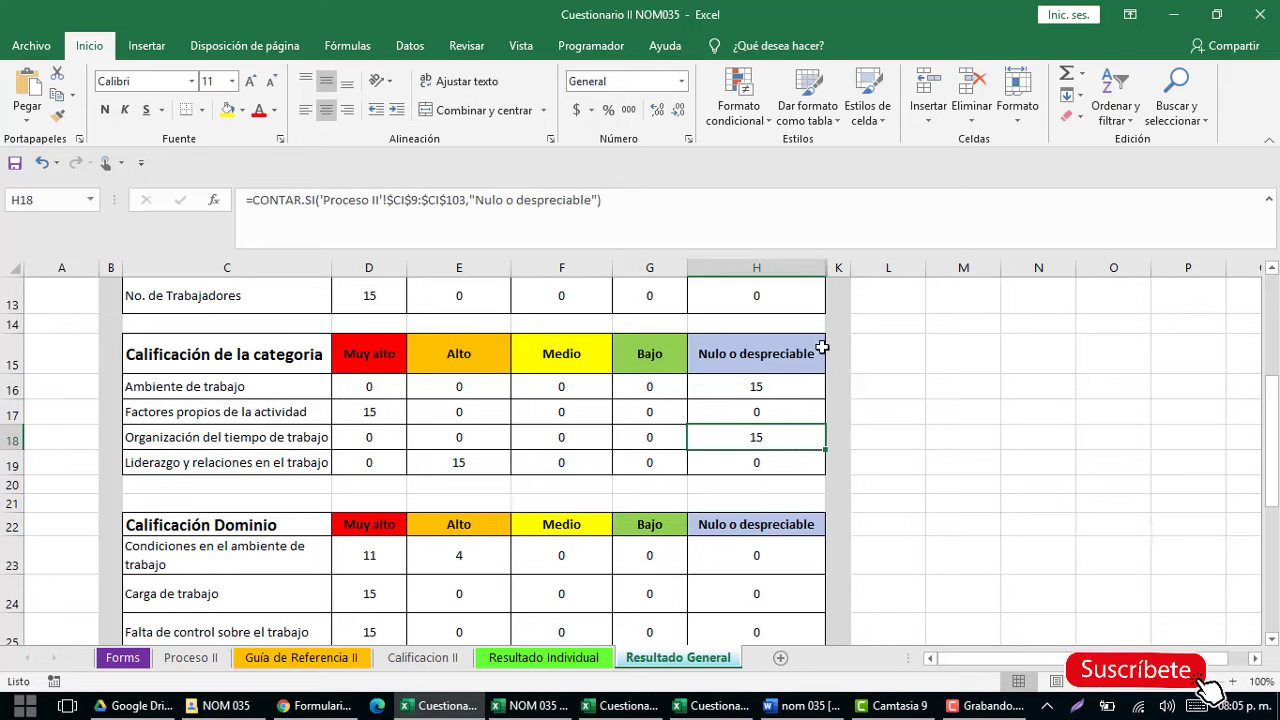
{"action": "left_click", "coordinate": [278, 466]}
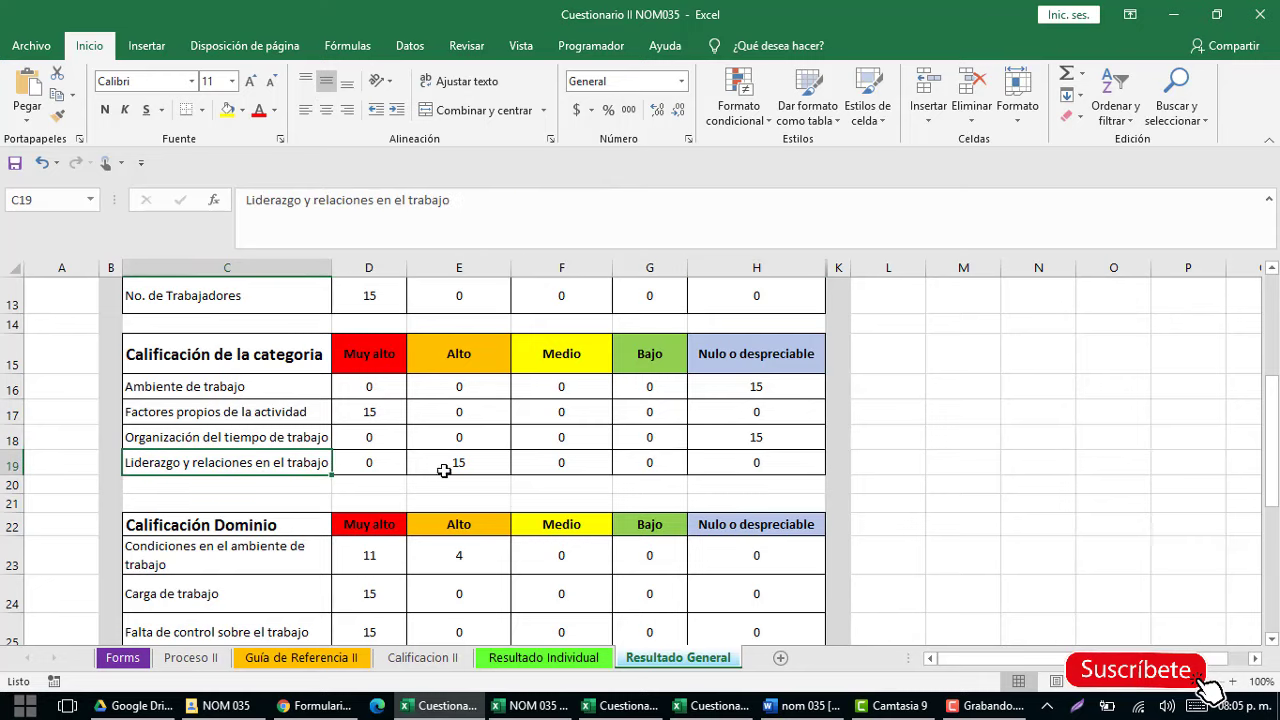
{"action": "left_click", "coordinate": [454, 467]}
{"action": "scroll", "coordinate": [479, 513], "scroll_direction": "down", "scroll_amount": 1}
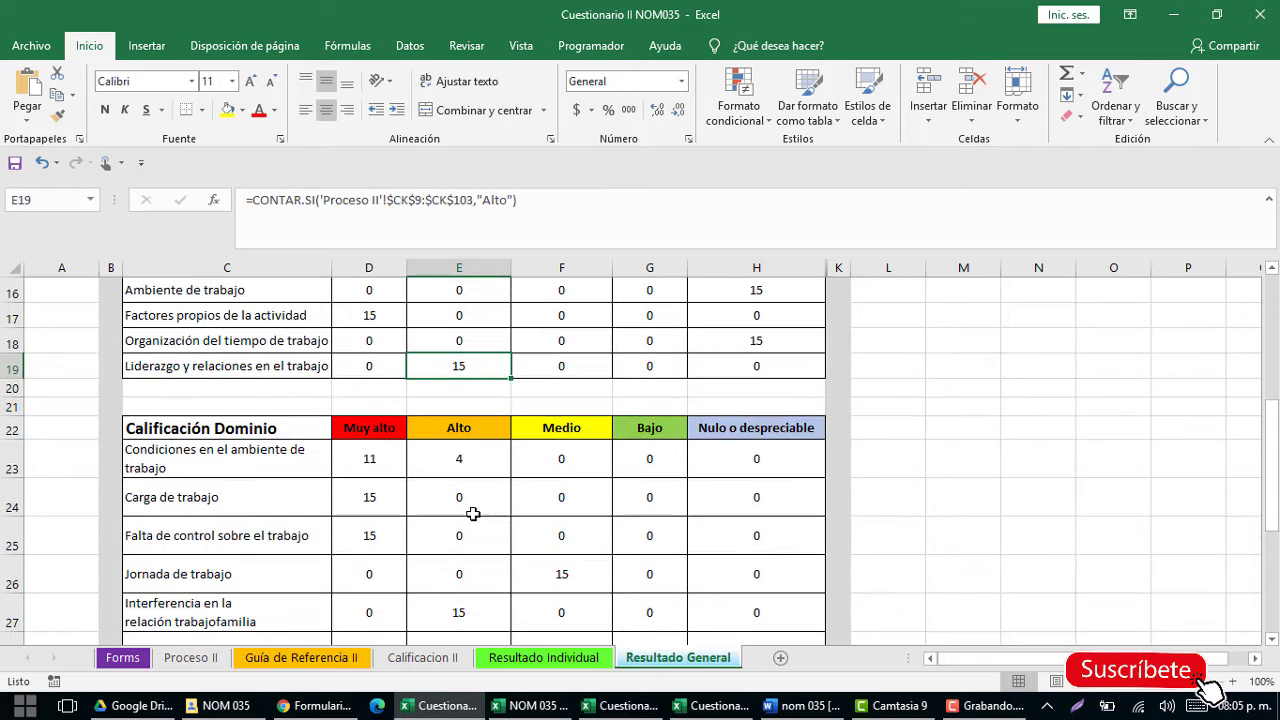
{"action": "scroll", "coordinate": [236, 470], "scroll_direction": "down", "scroll_amount": 1}
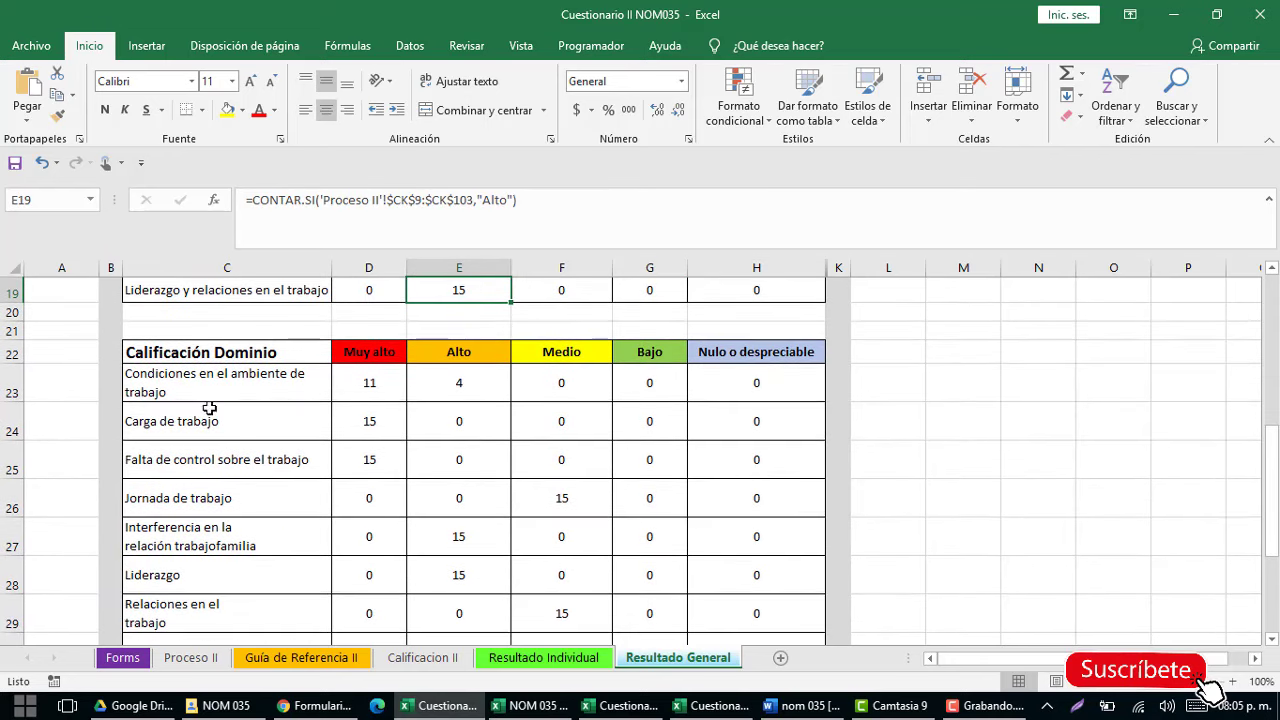
{"action": "left_click", "coordinate": [378, 392]}
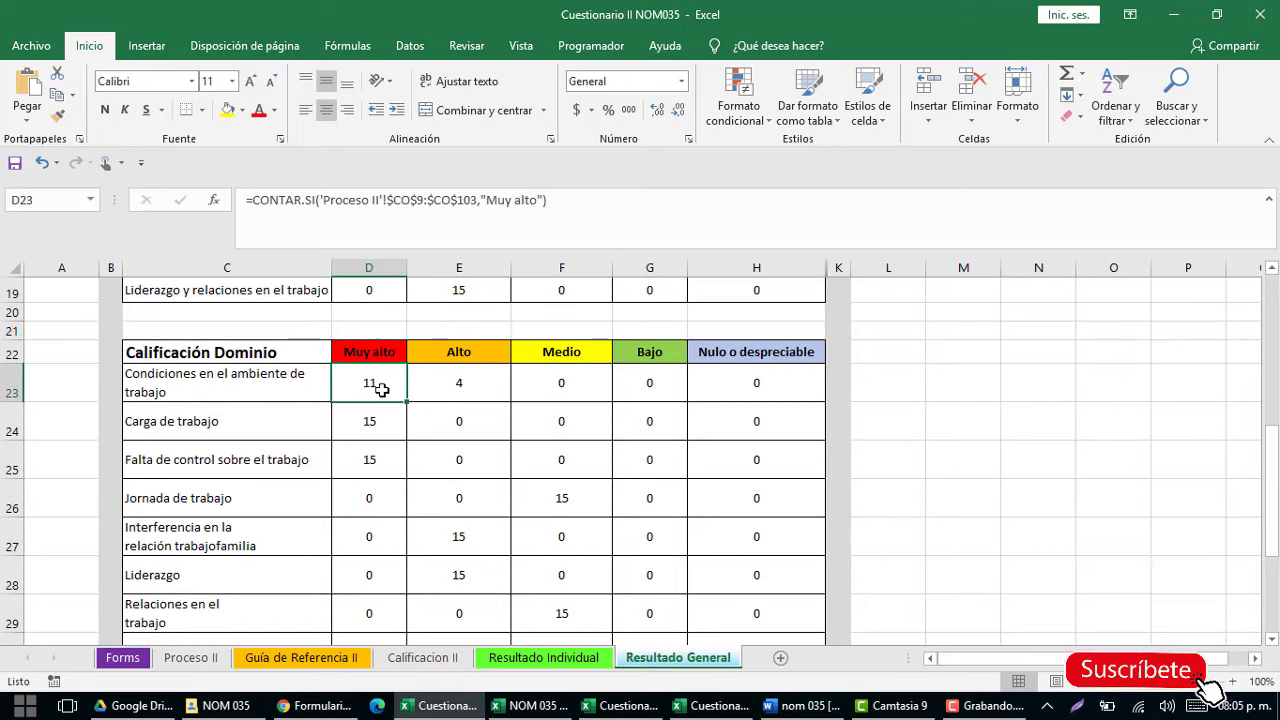
{"action": "left_click", "coordinate": [493, 394]}
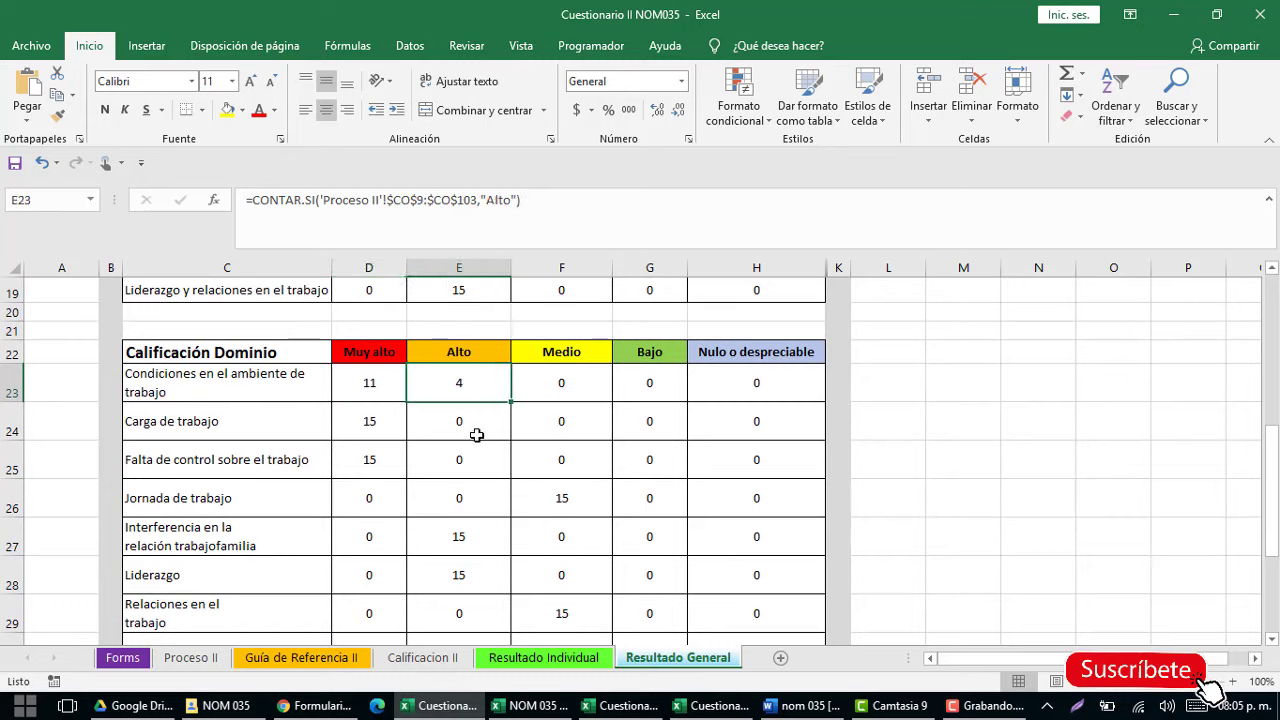
{"action": "left_click", "coordinate": [263, 428]}
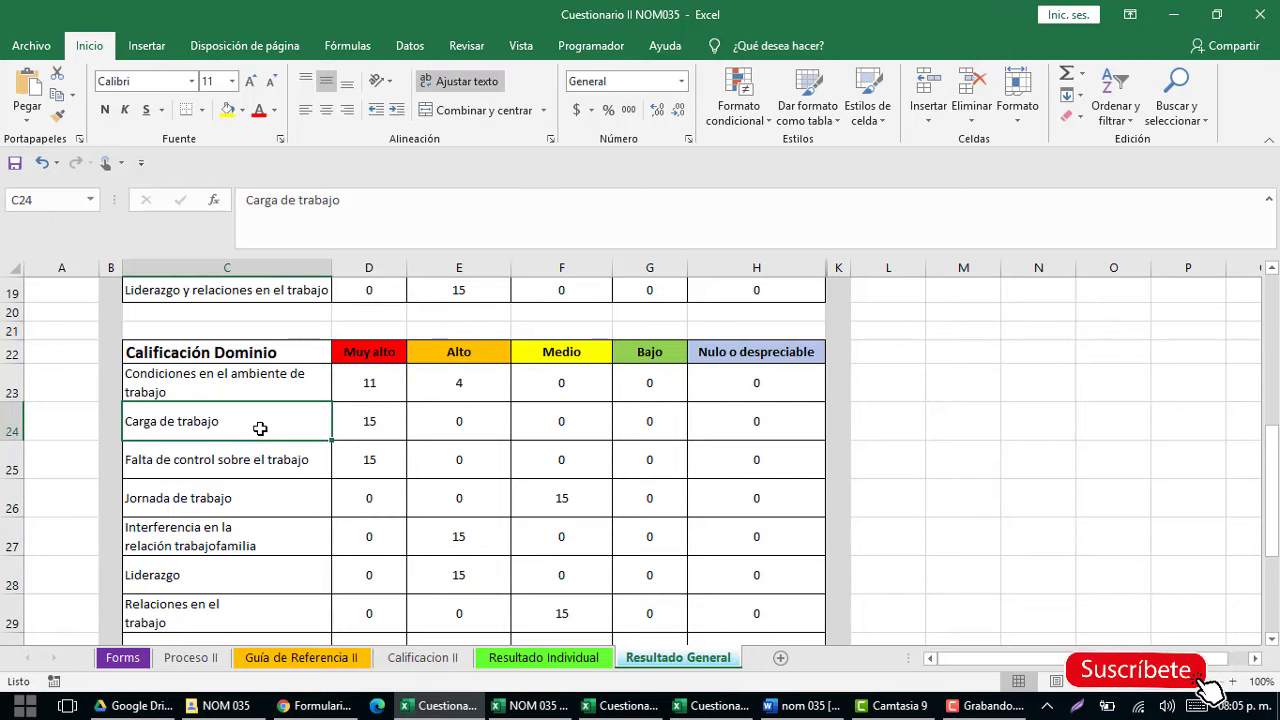
{"action": "left_click", "coordinate": [366, 424]}
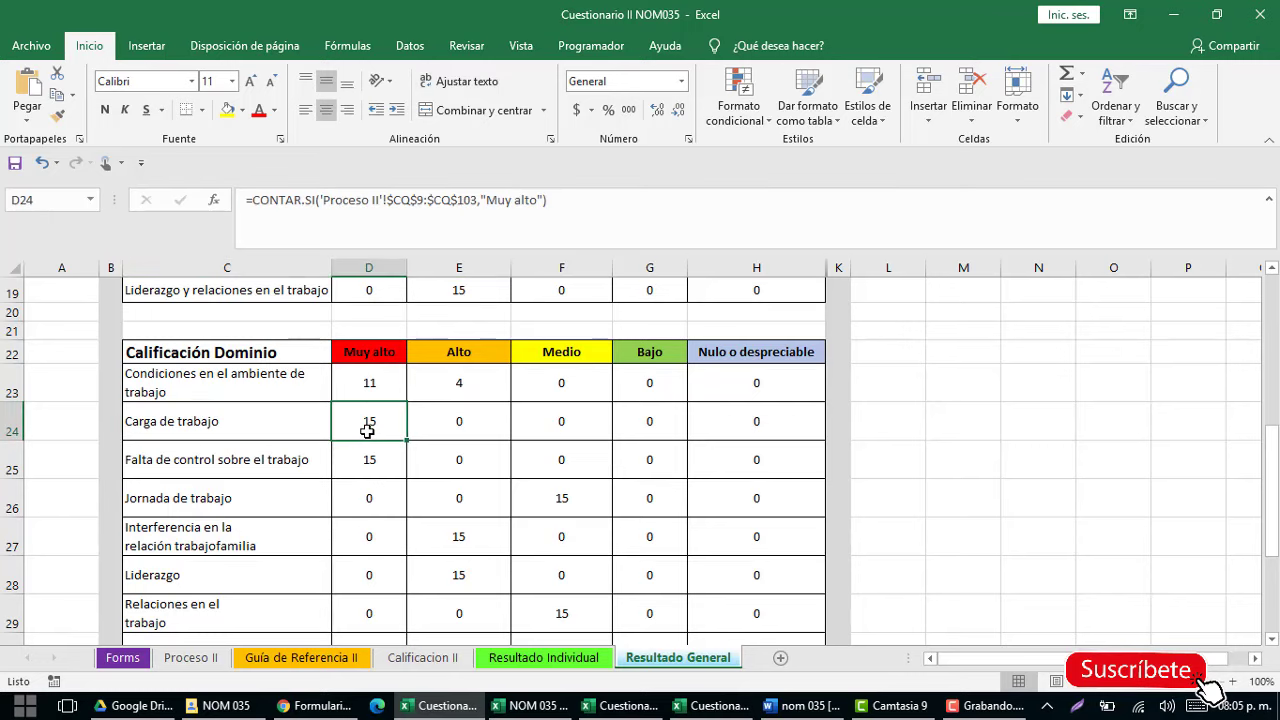
{"action": "left_click", "coordinate": [305, 470]}
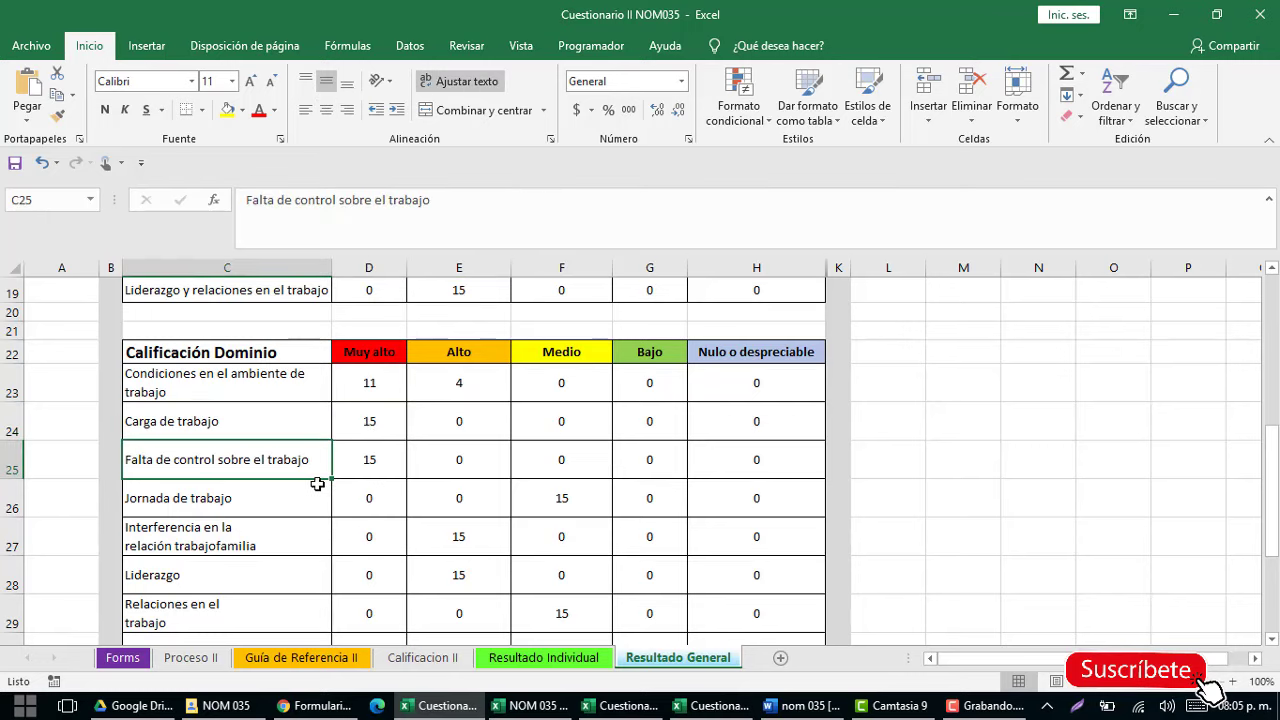
{"action": "left_click", "coordinate": [364, 468]}
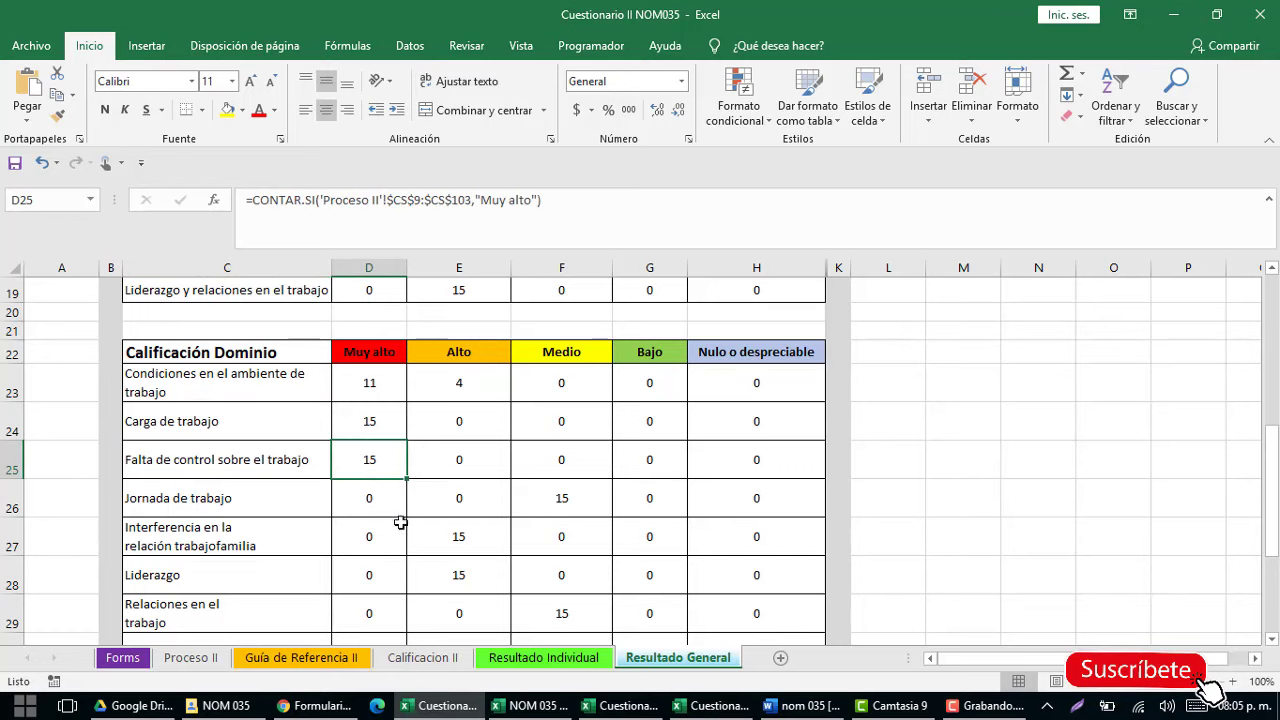
{"action": "left_click", "coordinate": [555, 507]}
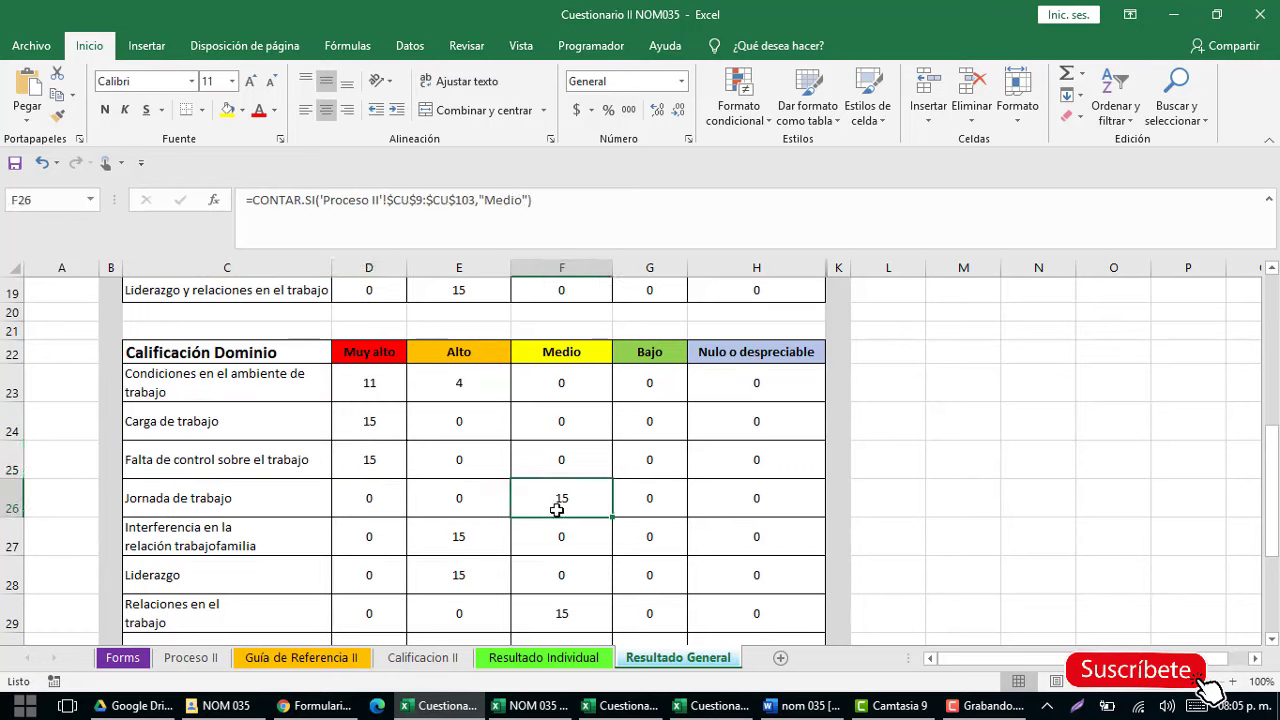
{"action": "left_click", "coordinate": [486, 545]}
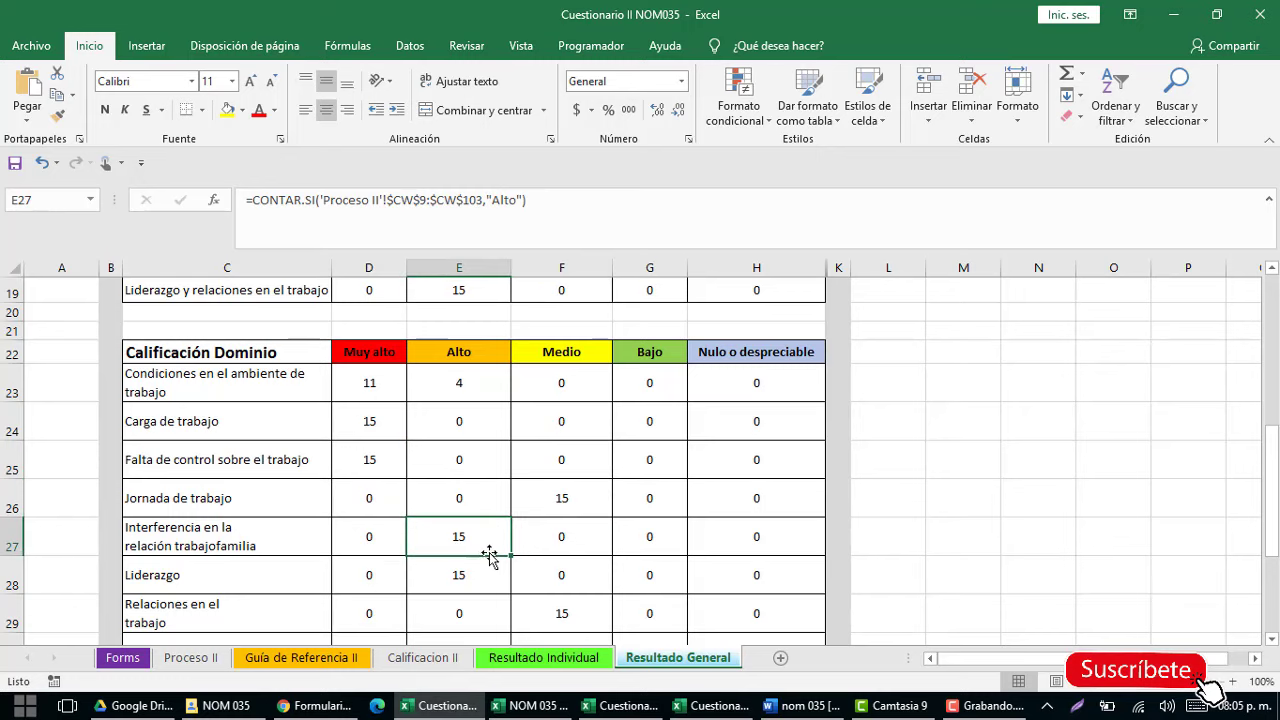
{"action": "scroll", "coordinate": [489, 557], "scroll_direction": "down", "scroll_amount": 1}
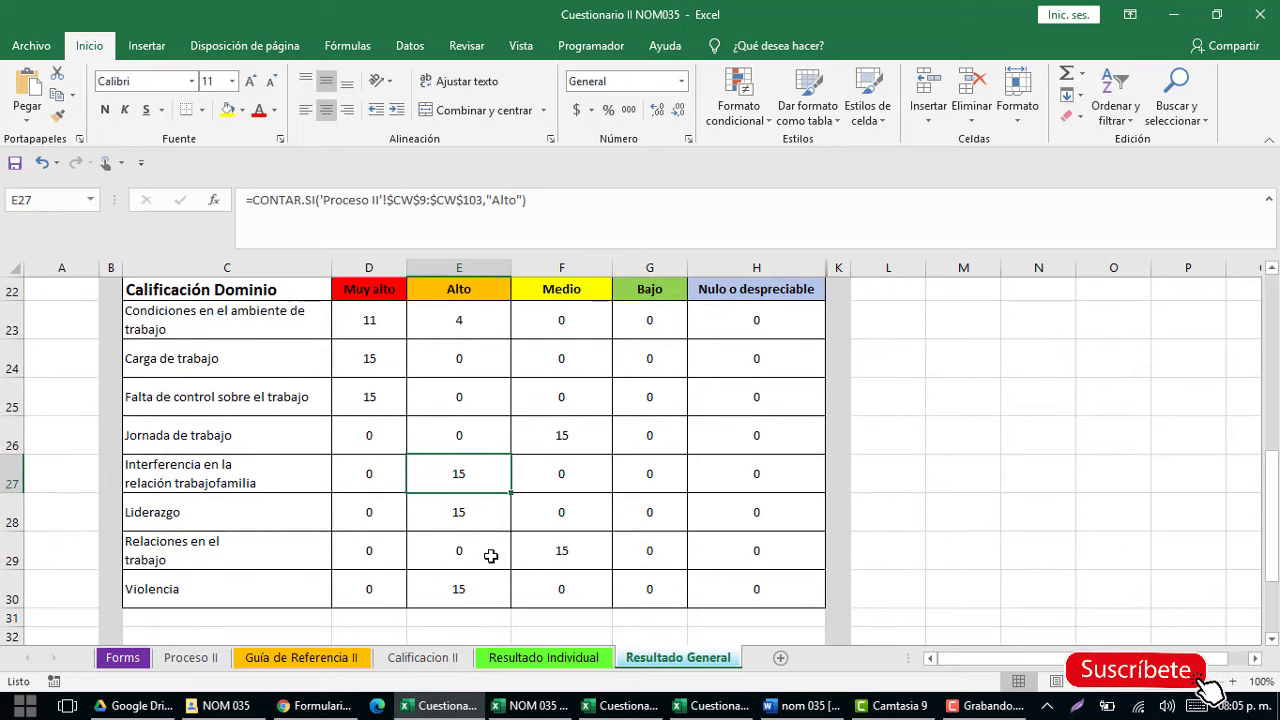
{"action": "left_click", "coordinate": [486, 516]}
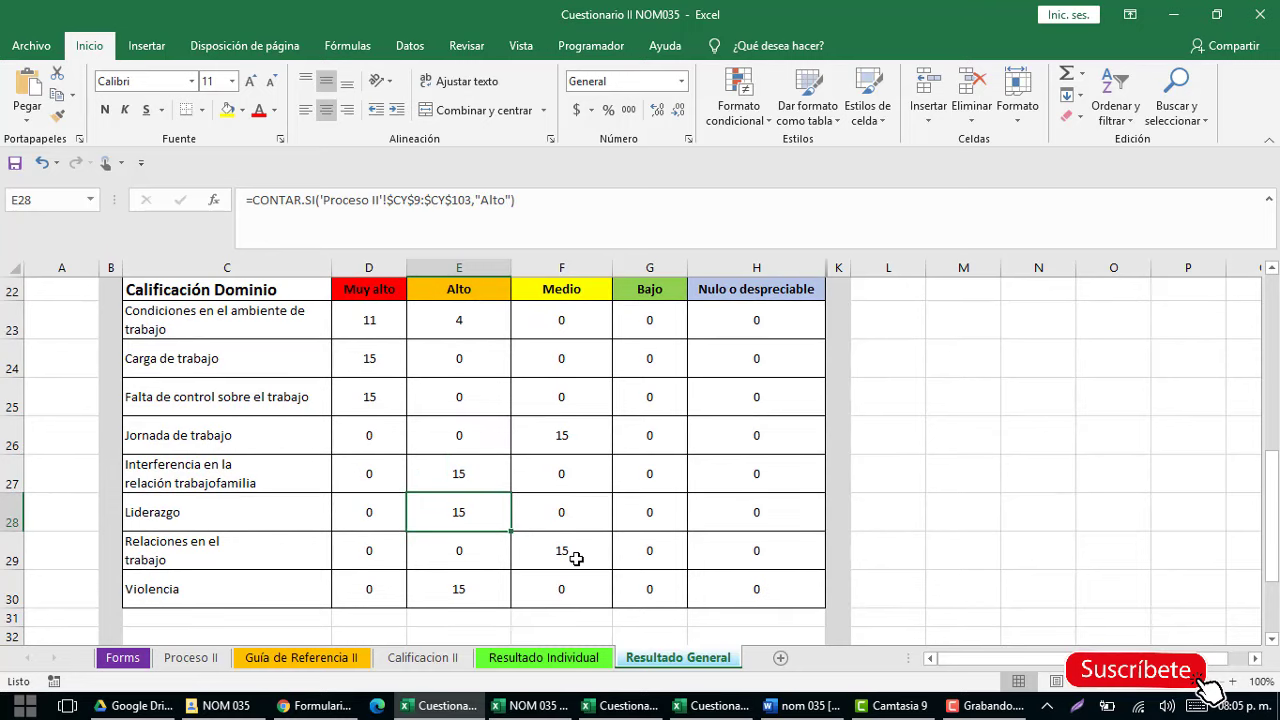
{"action": "left_click", "coordinate": [576, 558]}
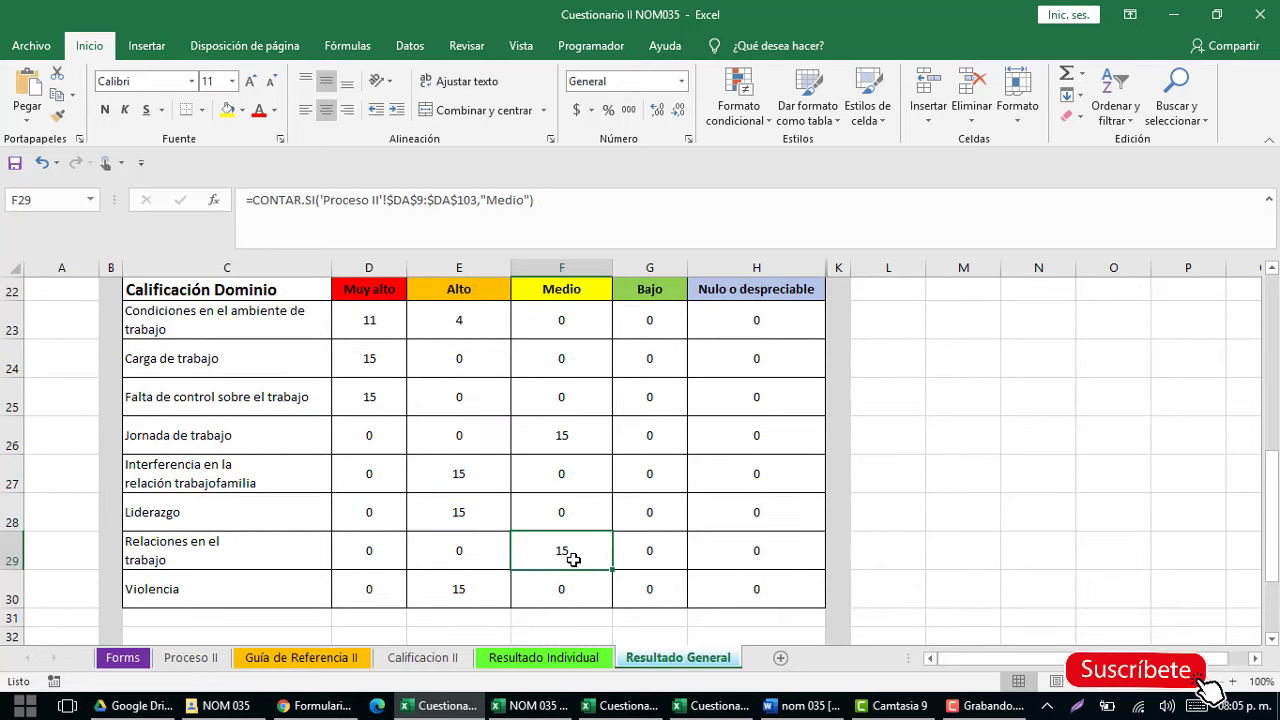
{"action": "left_click", "coordinate": [454, 591]}
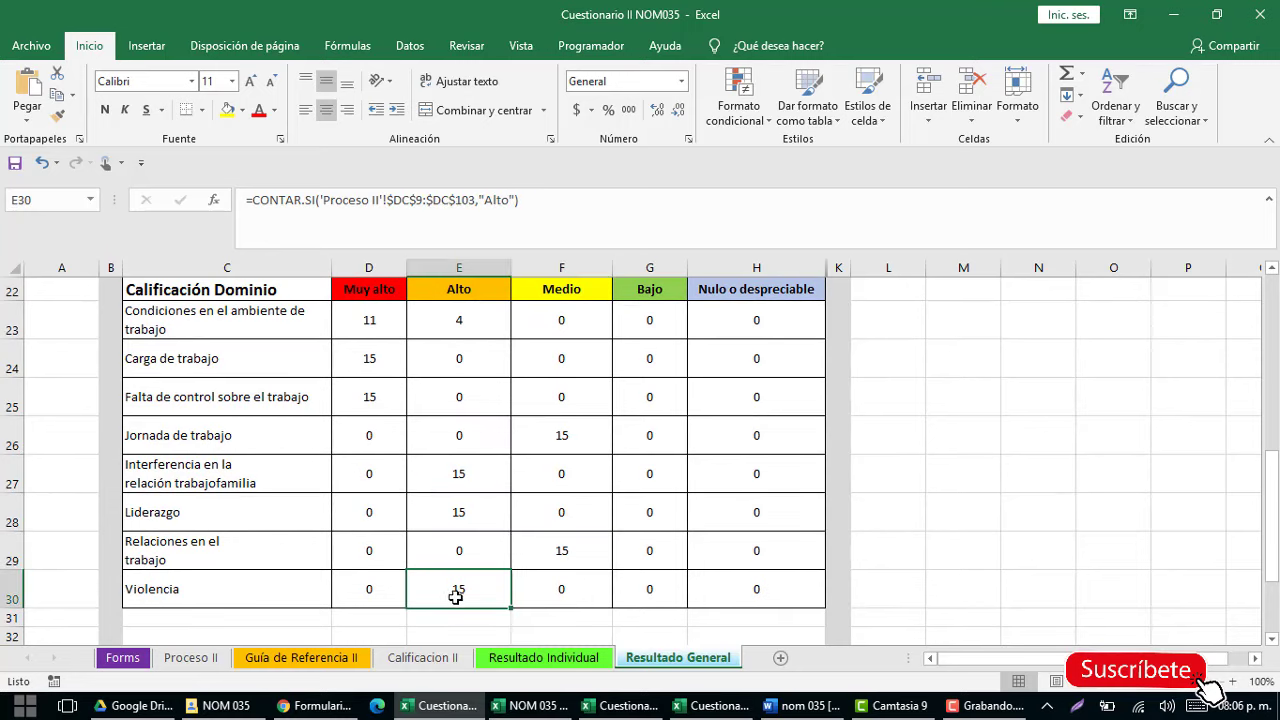
{"action": "scroll", "coordinate": [455, 597], "scroll_direction": "down", "scroll_amount": 1}
Inspect the Necesidad de Acción lookup formula, view Tabla 4 in Word, then switch to Cuestionario III NOM035.
{"action": "scroll", "coordinate": [458, 539], "scroll_direction": "down", "scroll_amount": 1}
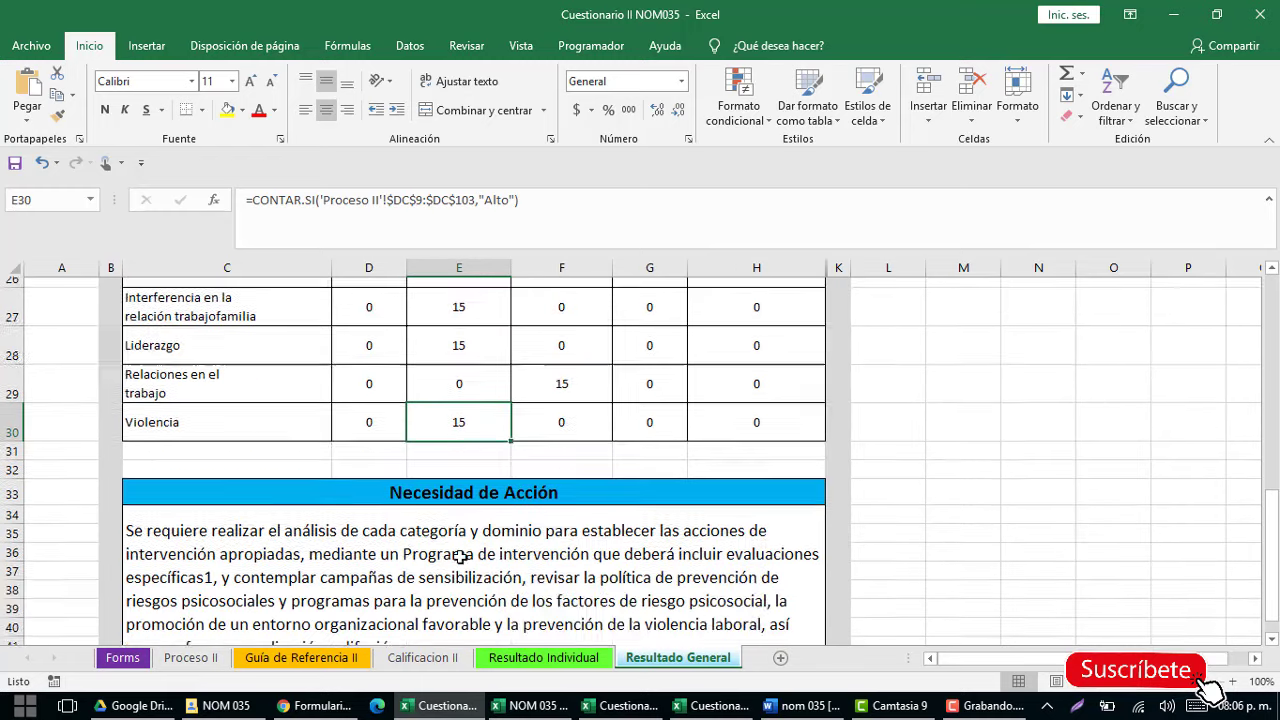
{"action": "scroll", "coordinate": [458, 546], "scroll_direction": "down", "scroll_amount": 1}
{"action": "left_click", "coordinate": [373, 329]}
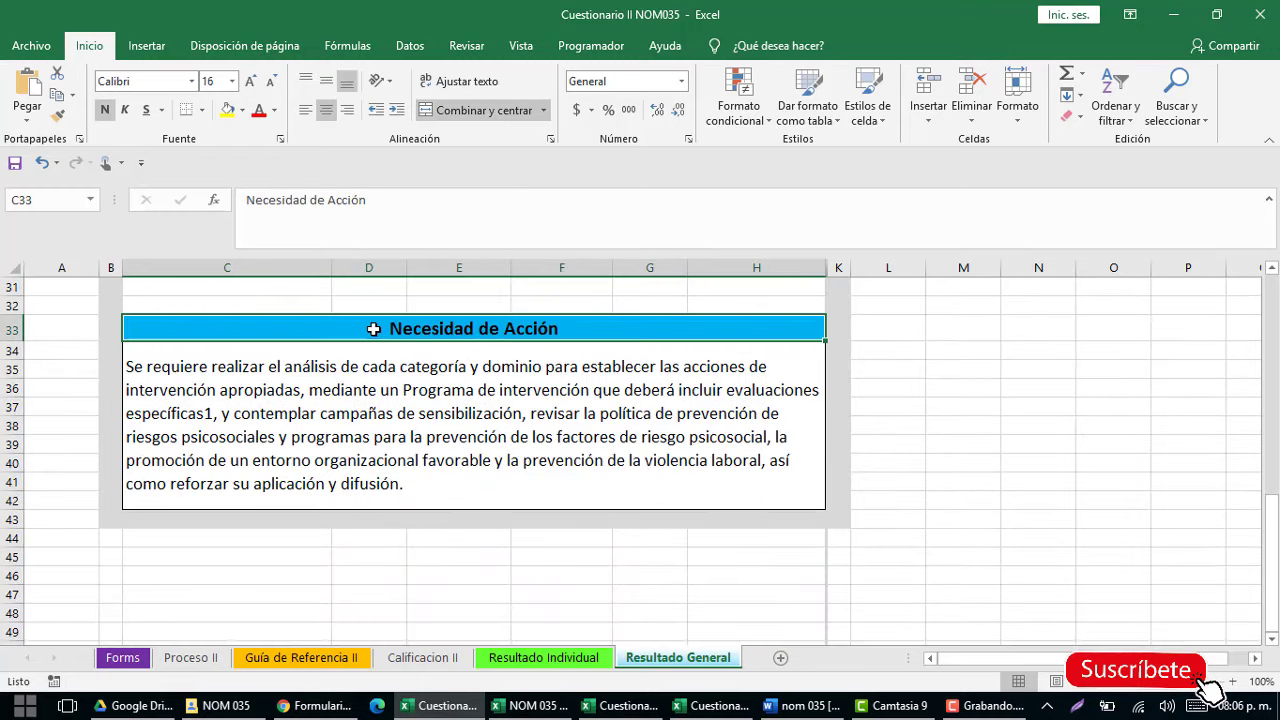
{"action": "left_click", "coordinate": [338, 444]}
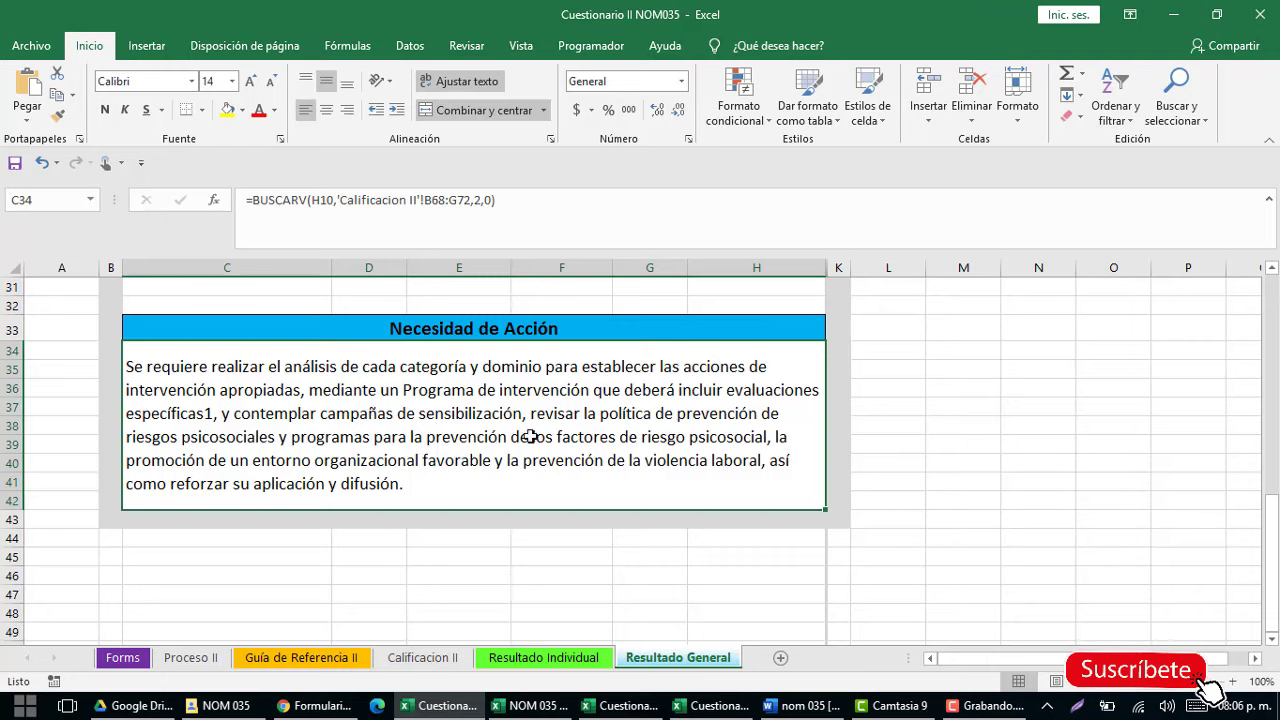
{"action": "left_click", "coordinate": [800, 705]}
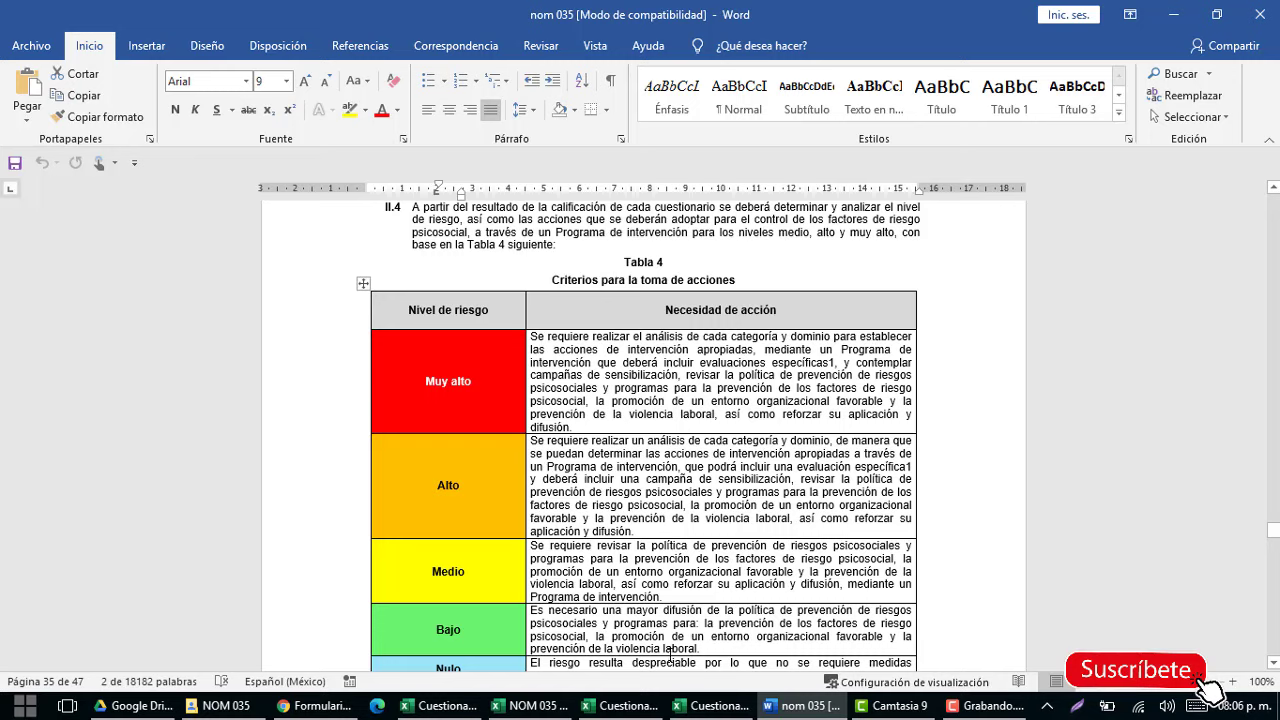
{"action": "left_click", "coordinate": [620, 705]}
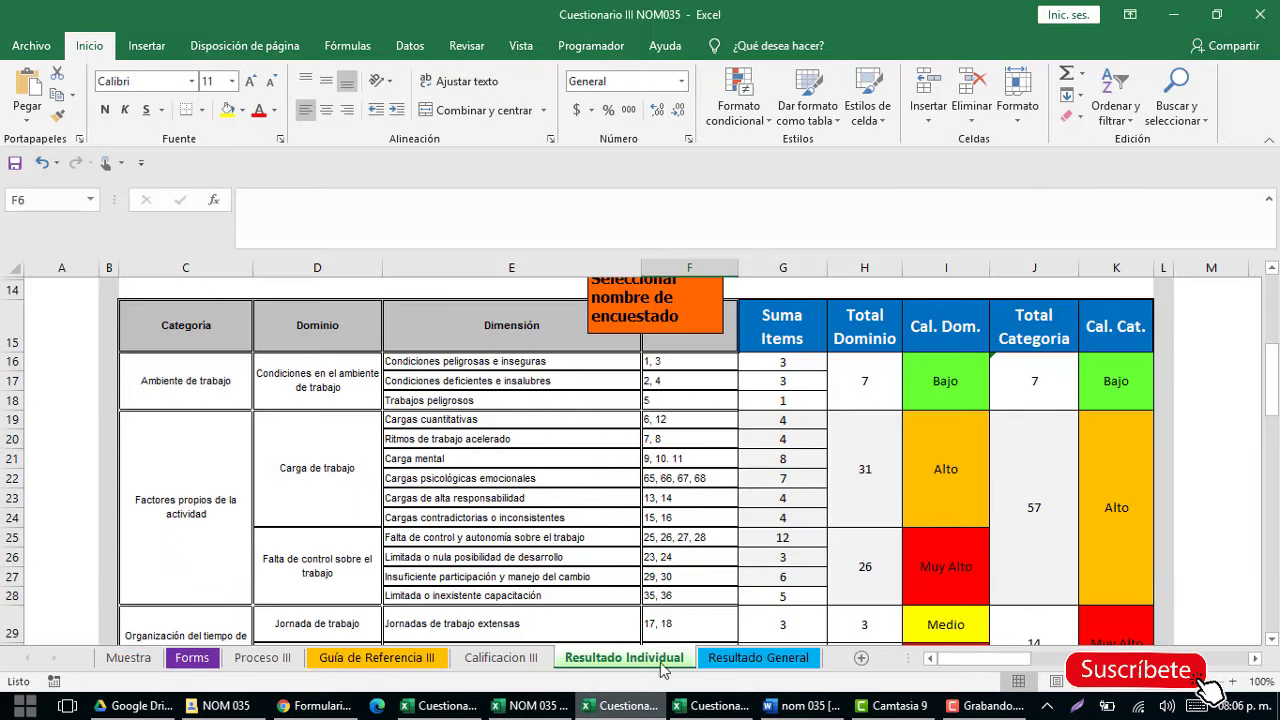
Scroll back to the top of Resultado Individual and show the Muestra sheet (n=80 for 100 workers).
{"action": "scroll", "coordinate": [581, 557], "scroll_direction": "up", "scroll_amount": 3}
{"action": "scroll", "coordinate": [520, 546], "scroll_direction": "up", "scroll_amount": 1}
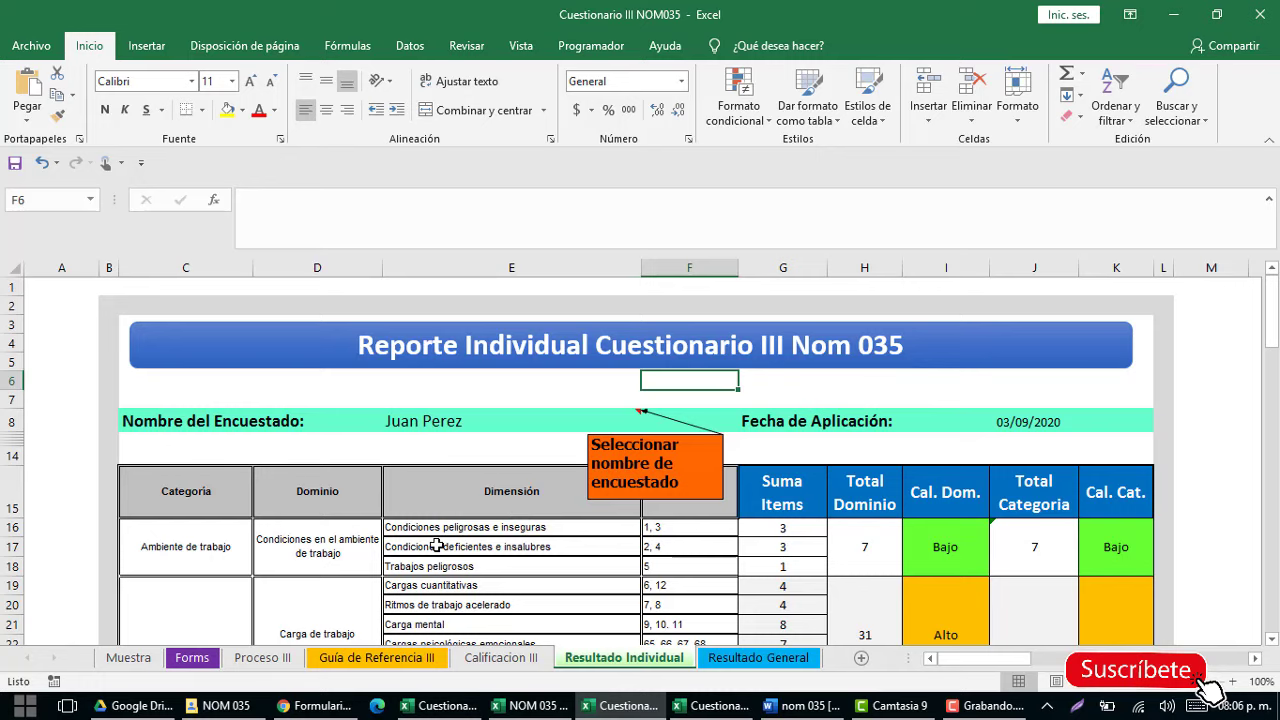
{"action": "left_click", "coordinate": [135, 658]}
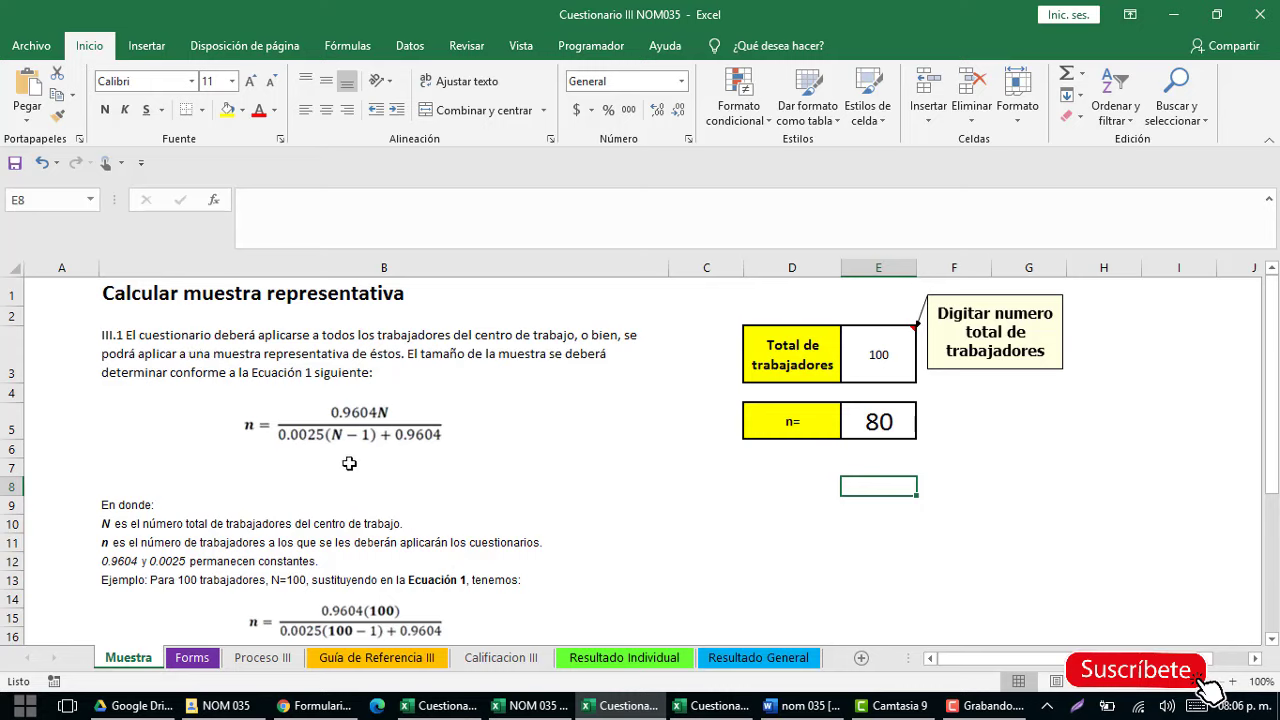
Set the total number of workers on Muestra to 250 and check the resulting sample size n=152.
{"action": "left_click", "coordinate": [430, 370]}
{"action": "left_click", "coordinate": [874, 354]}
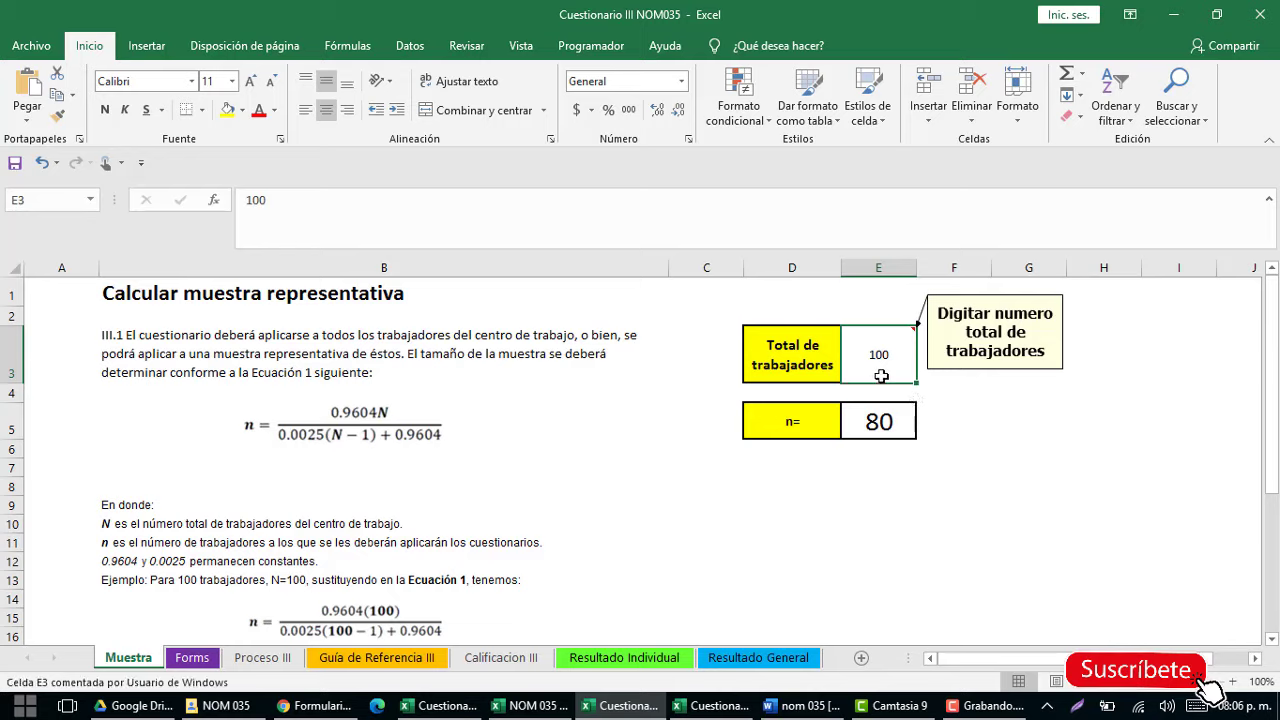
{"action": "type", "text": "2"}
{"action": "type", "text": "50"}
{"action": "key", "text": "Return"}
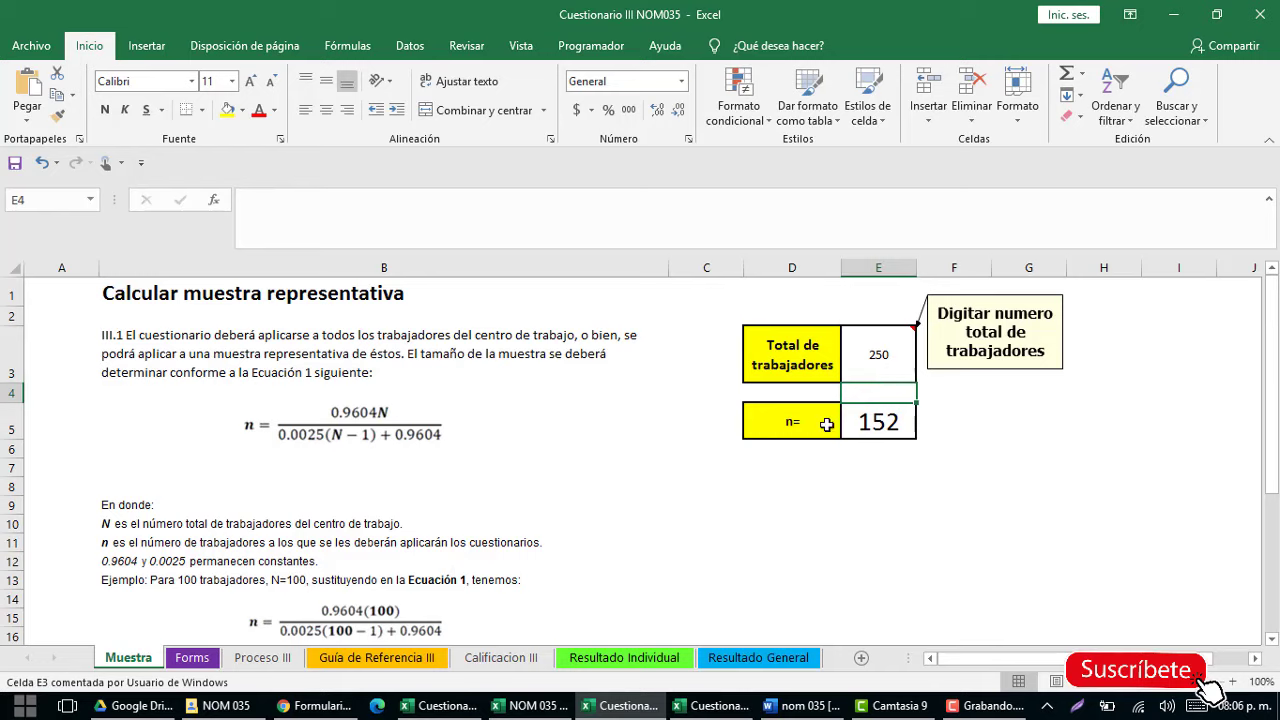
{"action": "left_click", "coordinate": [810, 426]}
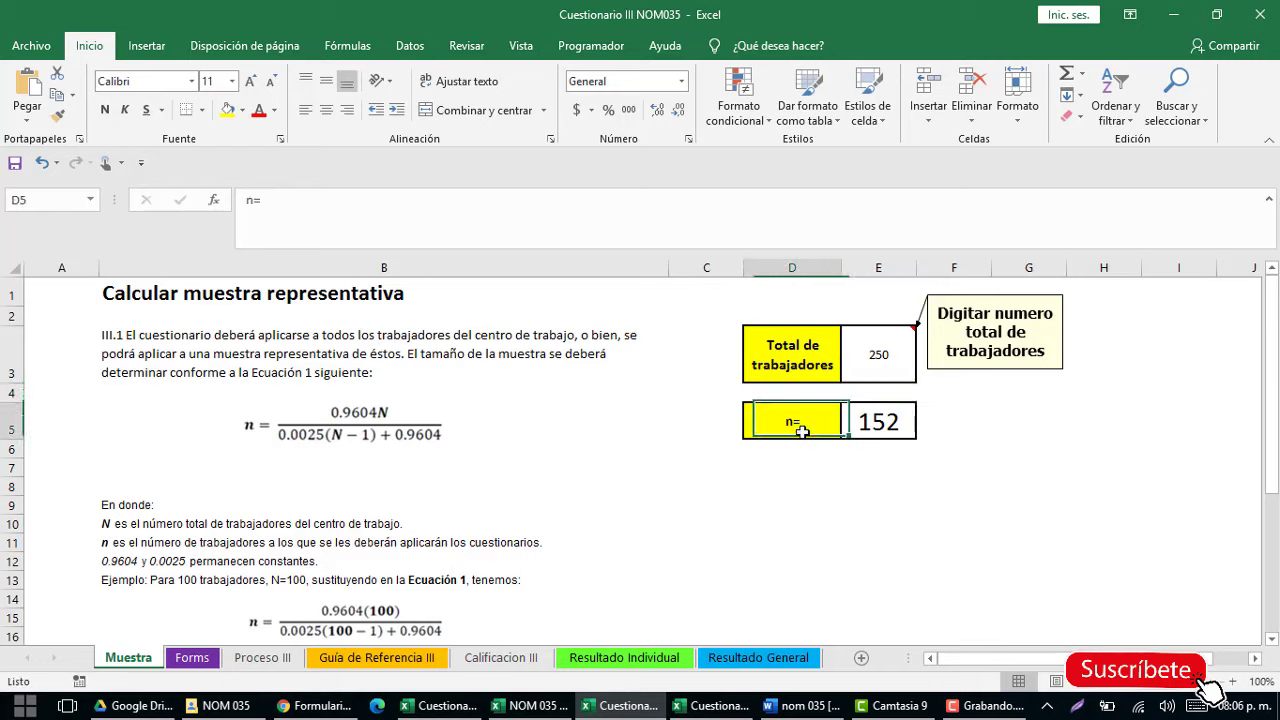
{"action": "left_click", "coordinate": [893, 429]}
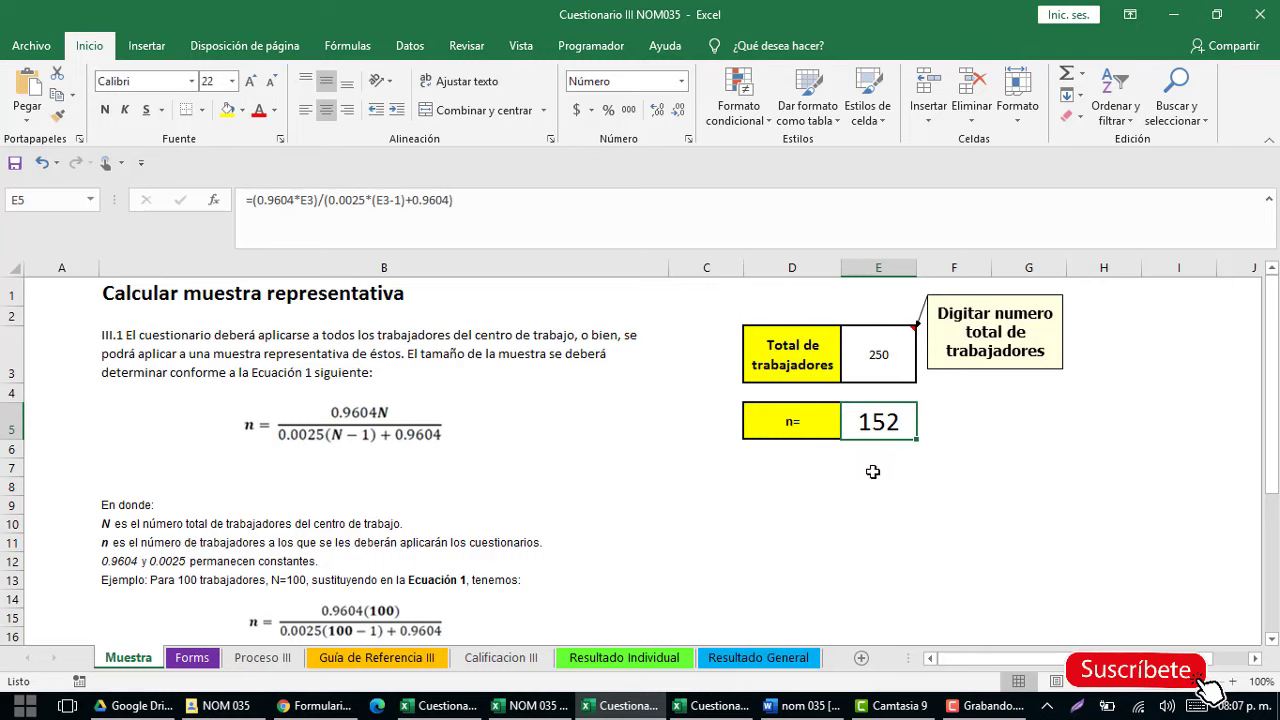
{"action": "scroll", "coordinate": [479, 558], "scroll_direction": "down", "scroll_amount": 2}
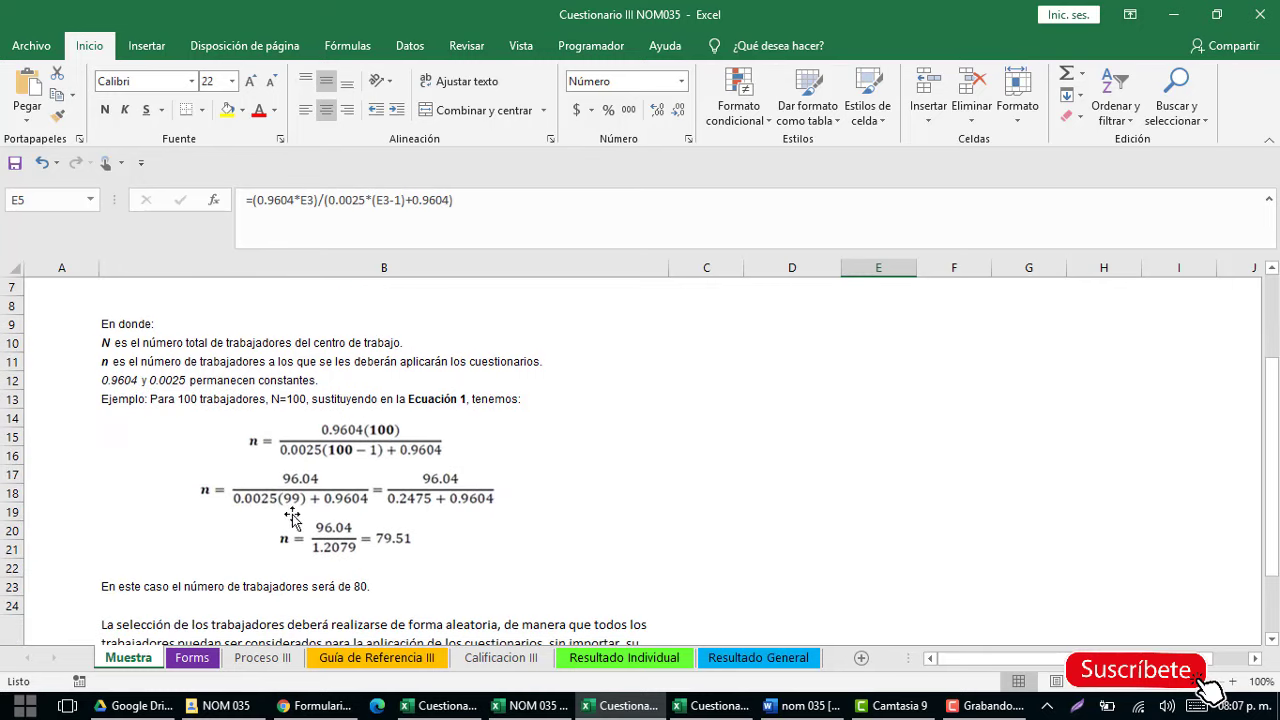
Scroll the nom 035 Word document to section III.1 and its Ecuación 1 sample-size formula.
{"action": "left_click", "coordinate": [800, 705]}
{"action": "scroll", "coordinate": [1110, 590], "scroll_direction": "down", "scroll_amount": 8}
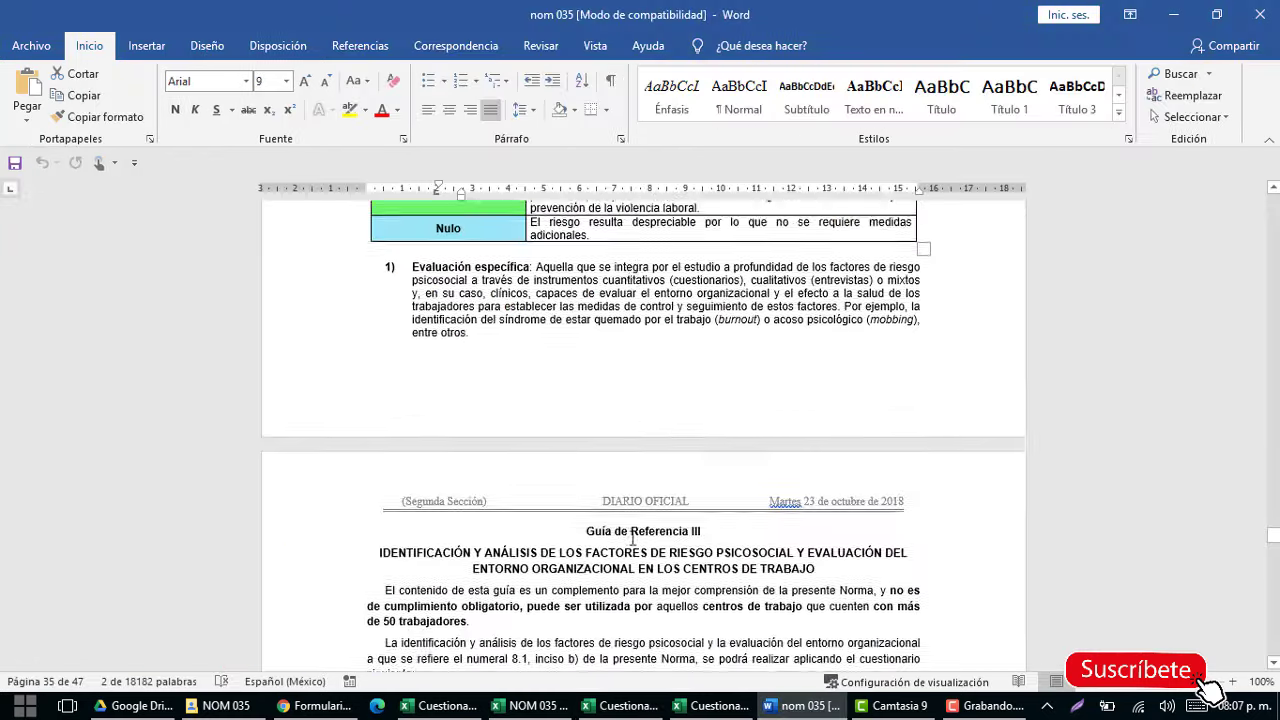
{"action": "scroll", "coordinate": [1110, 590], "scroll_direction": "down", "scroll_amount": 10}
{"action": "scroll", "coordinate": [1110, 590], "scroll_direction": "down", "scroll_amount": 10}
{"action": "scroll", "coordinate": [1000, 580], "scroll_direction": "down", "scroll_amount": 10}
{"action": "scroll", "coordinate": [850, 565], "scroll_direction": "down", "scroll_amount": 10}
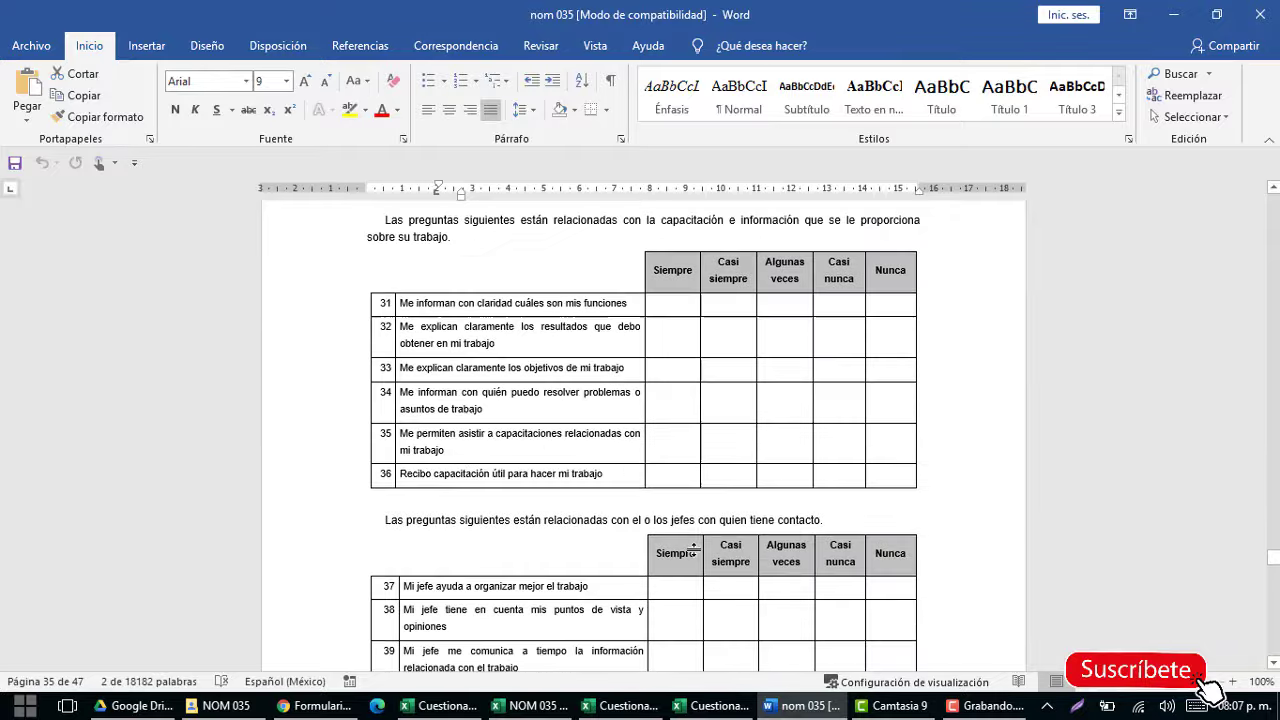
{"action": "scroll", "coordinate": [692, 551], "scroll_direction": "down", "scroll_amount": 10}
{"action": "scroll", "coordinate": [692, 551], "scroll_direction": "down", "scroll_amount": 10}
{"action": "scroll", "coordinate": [690, 560], "scroll_direction": "down", "scroll_amount": 10}
{"action": "scroll", "coordinate": [694, 570], "scroll_direction": "down", "scroll_amount": 10}
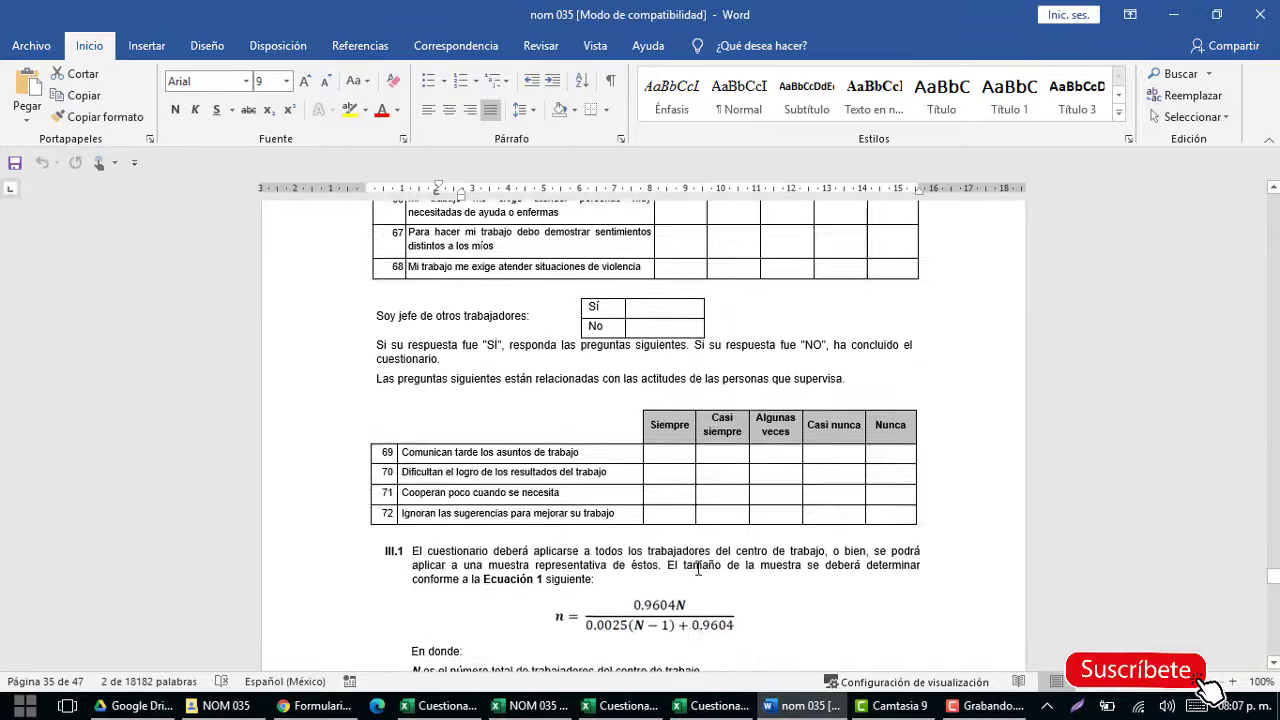
{"action": "scroll", "coordinate": [700, 577], "scroll_direction": "down", "scroll_amount": 10}
{"action": "scroll", "coordinate": [700, 577], "scroll_direction": "up", "scroll_amount": 1}
{"action": "scroll", "coordinate": [700, 577], "scroll_direction": "up", "scroll_amount": 1}
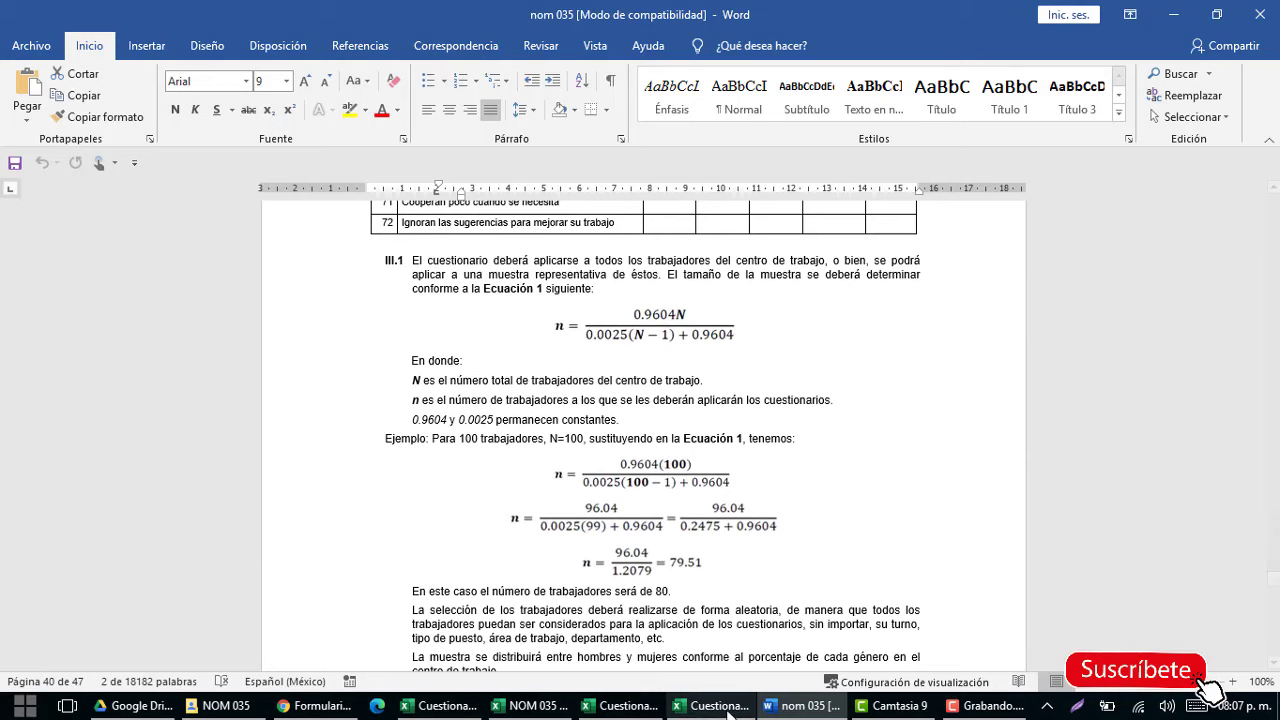
Return to Cuestionario III to view n=152 and the Forms sheet, then bring up Formulario II (respuestas) in Chrome.
{"action": "left_click", "coordinate": [638, 708]}
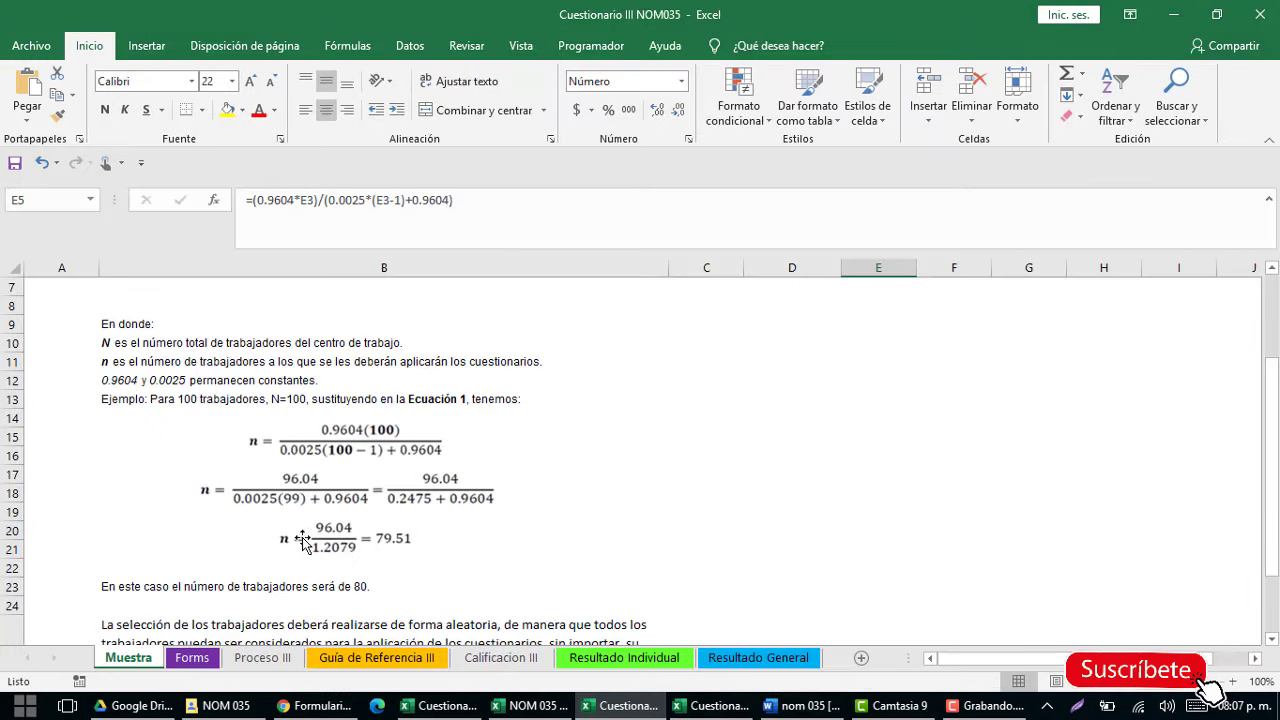
{"action": "scroll", "coordinate": [292, 568], "scroll_direction": "down", "scroll_amount": 2}
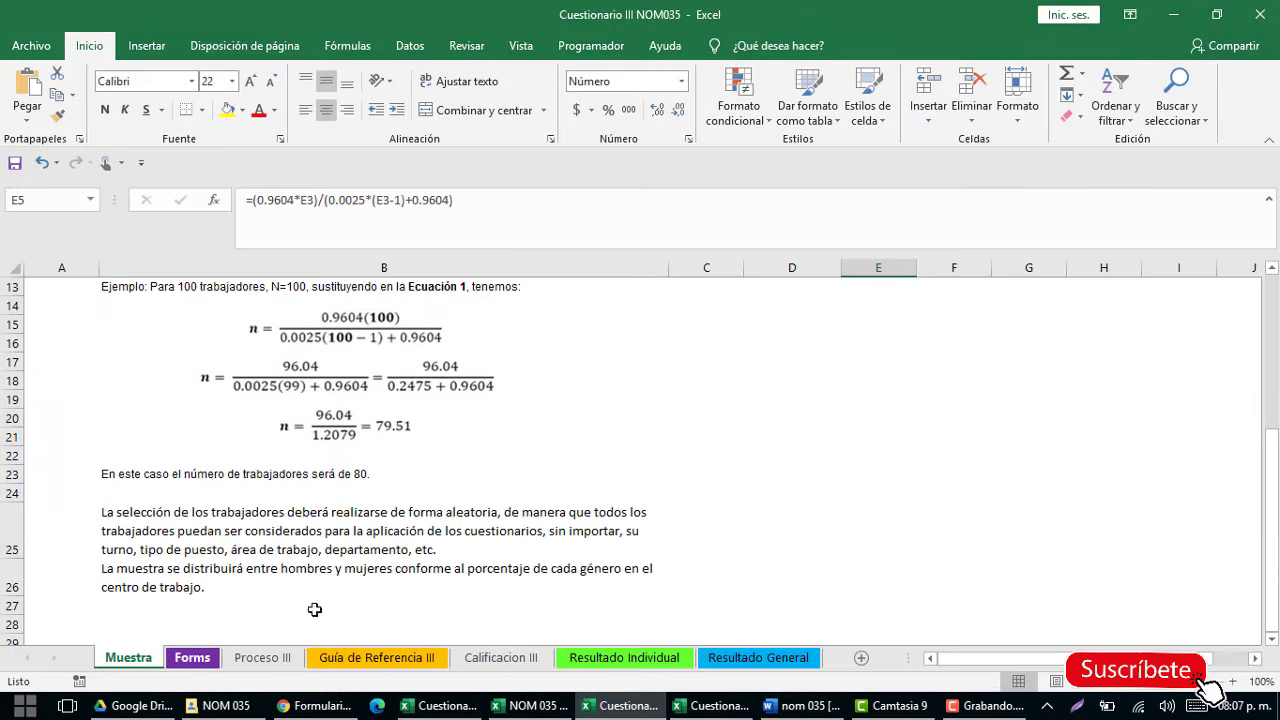
{"action": "scroll", "coordinate": [851, 480], "scroll_direction": "up", "scroll_amount": 4}
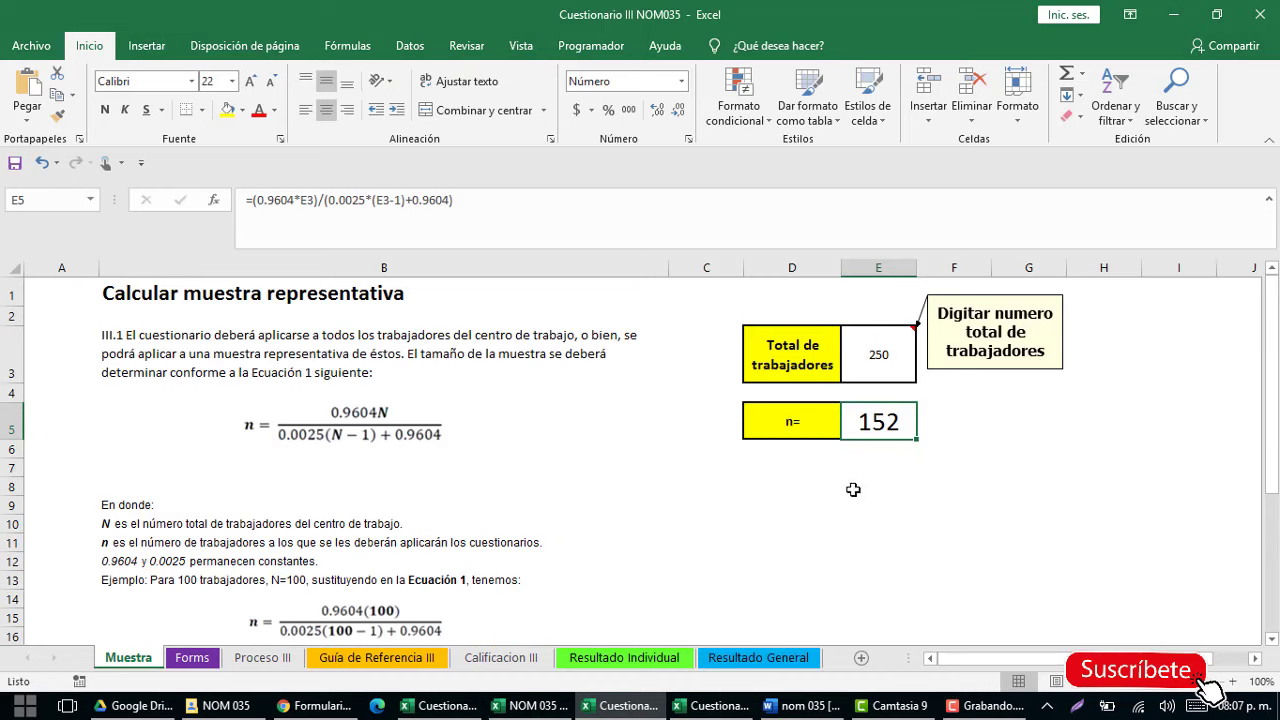
{"action": "left_click", "coordinate": [178, 658]}
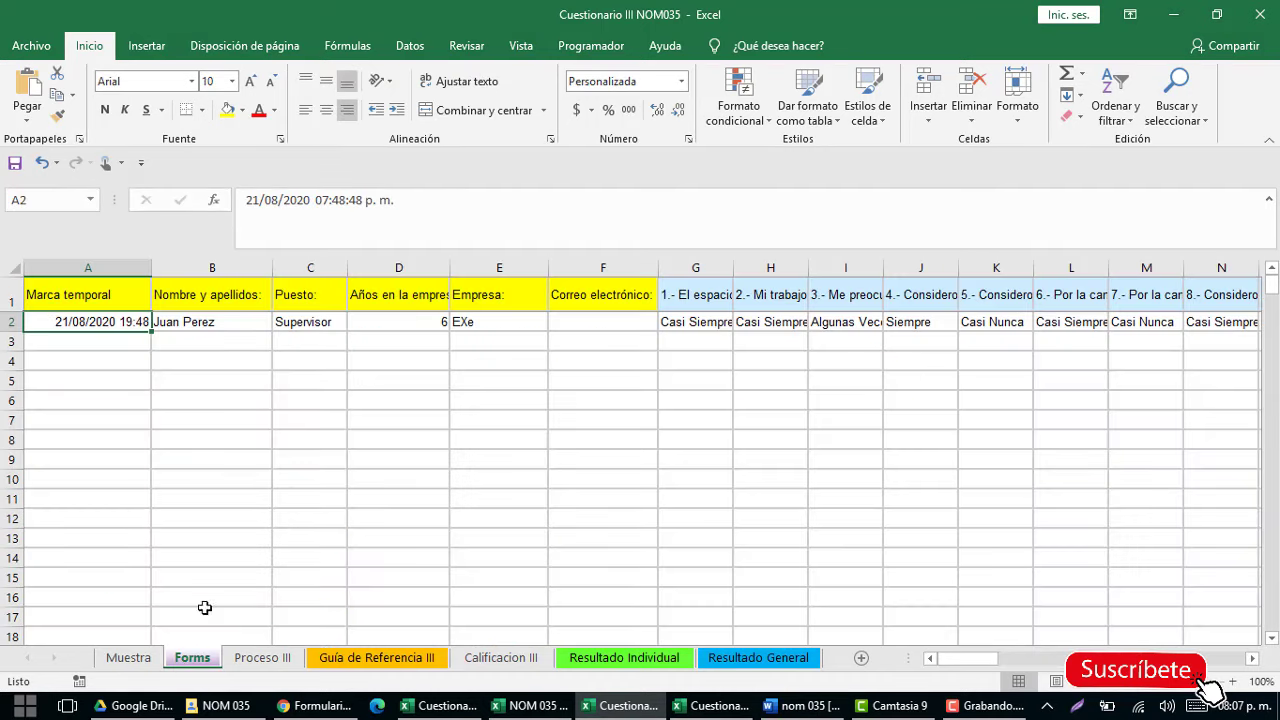
{"action": "left_click", "coordinate": [296, 708]}
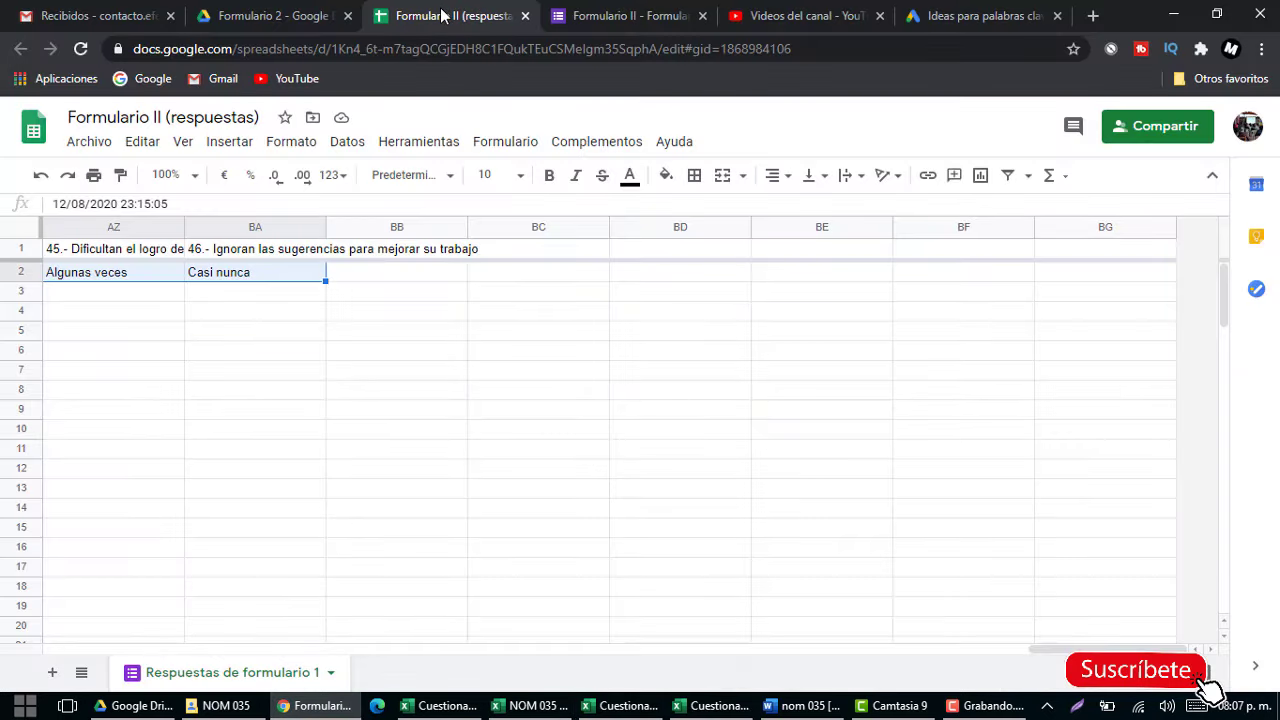
Close the Formulario II tabs and open the Formulario III folder inside NOM 035 in Drive.
{"action": "left_click", "coordinate": [525, 16]}
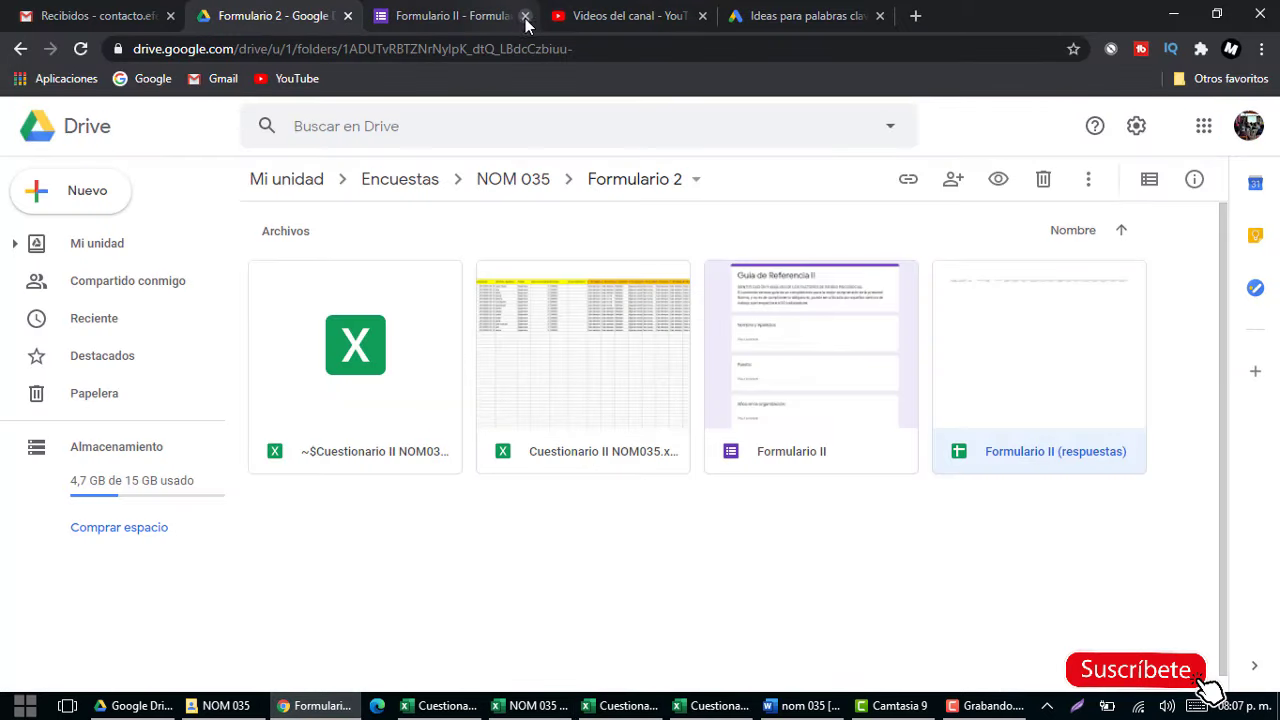
{"action": "left_click", "coordinate": [525, 16]}
{"action": "left_click", "coordinate": [493, 180]}
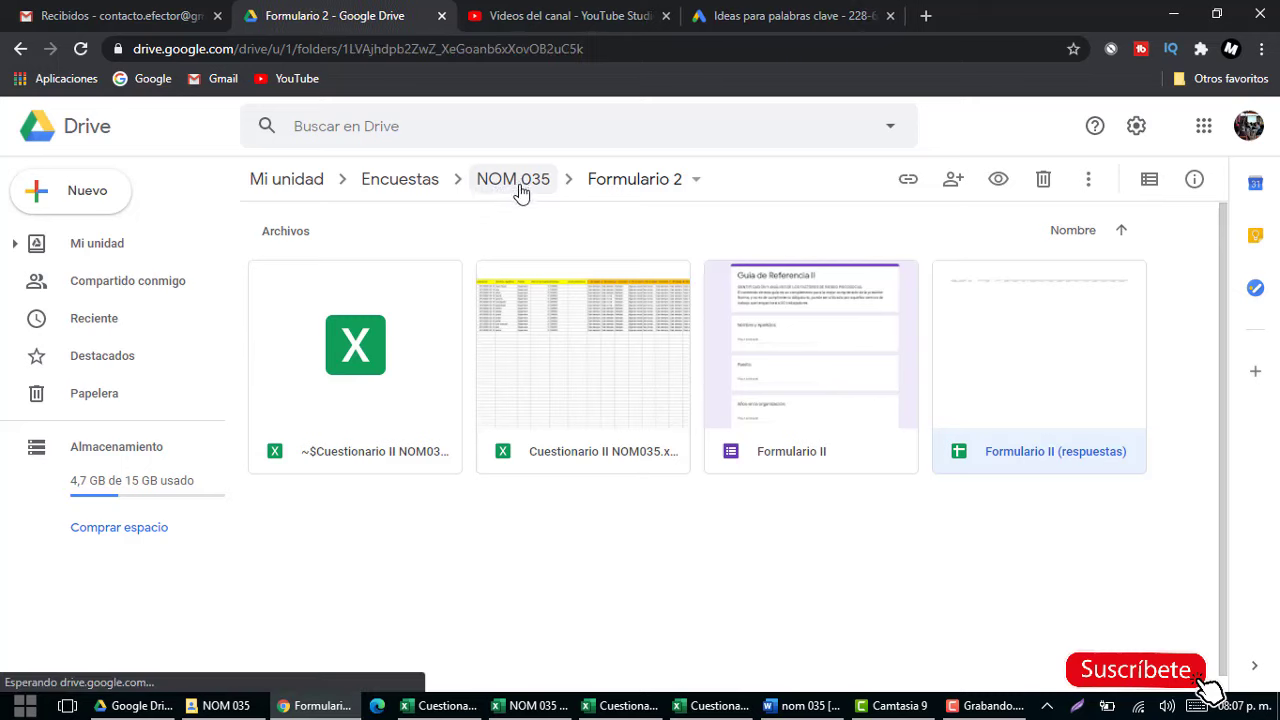
{"action": "left_click", "coordinate": [812, 286]}
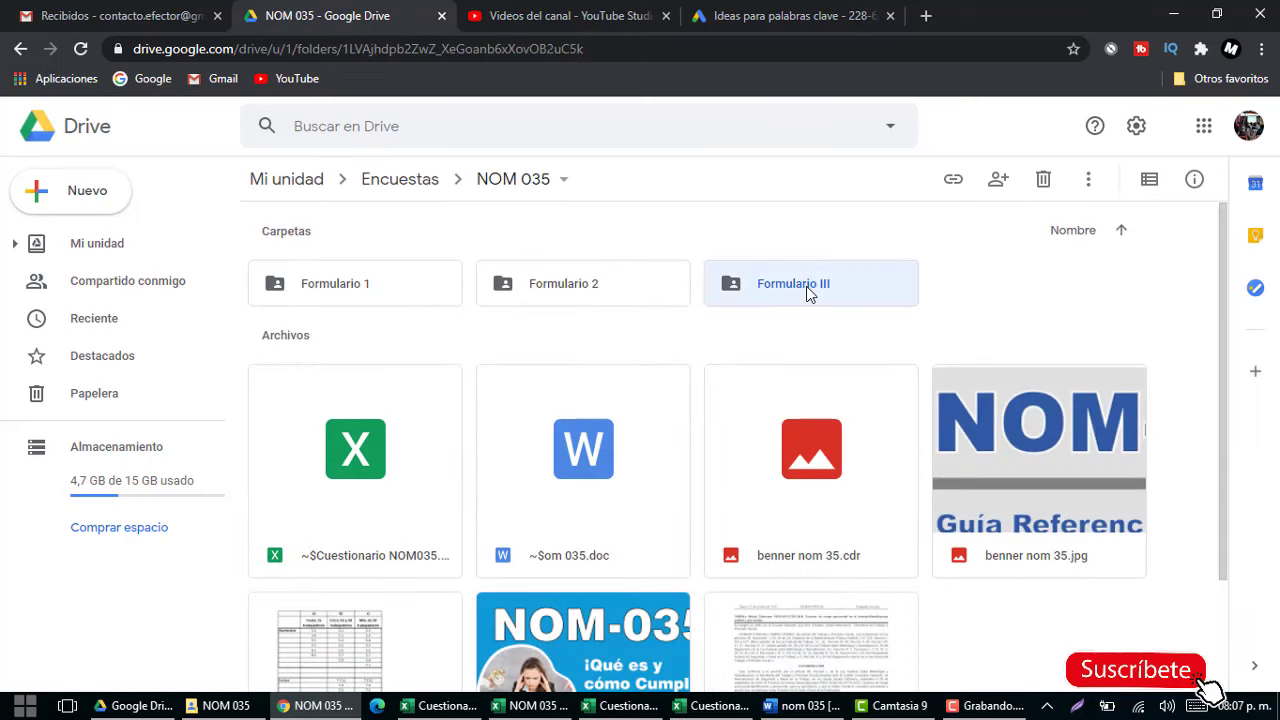
{"action": "double_click", "coordinate": [806, 286]}
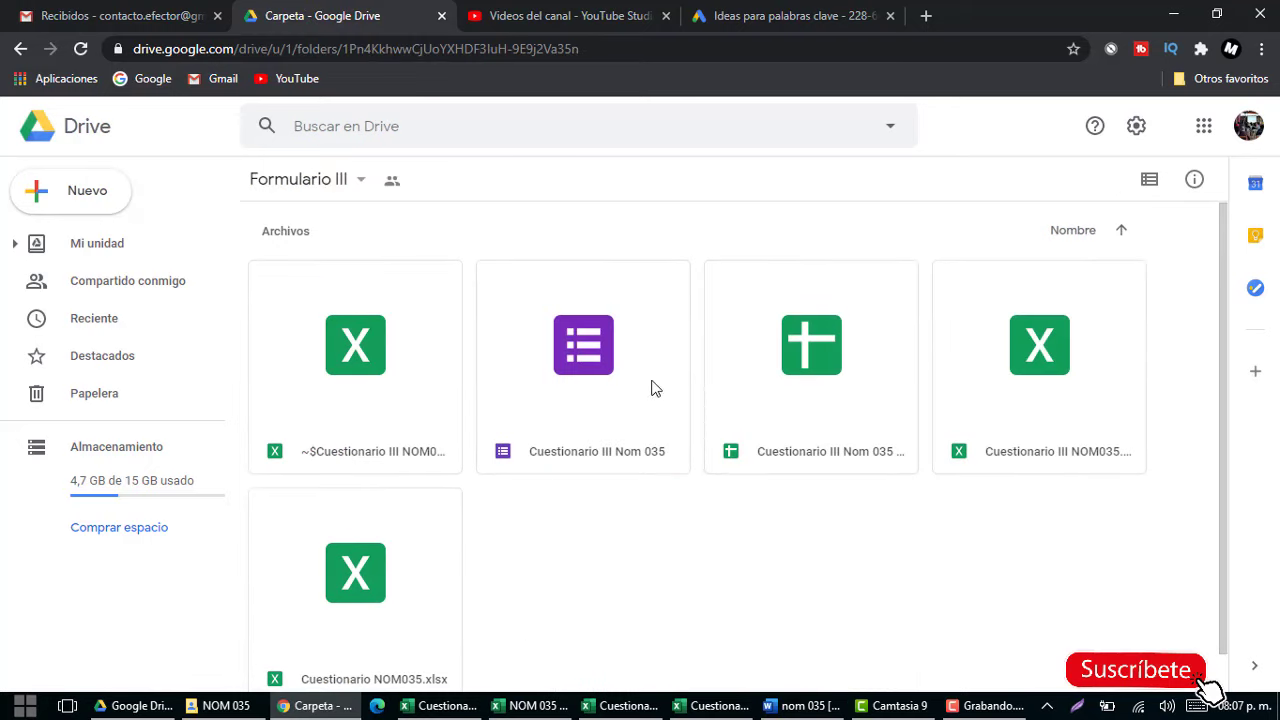
Open the Cuestionario III Nom 035 responses spreadsheet, then return to Excel's Forms sheet.
{"action": "left_click", "coordinate": [624, 410]}
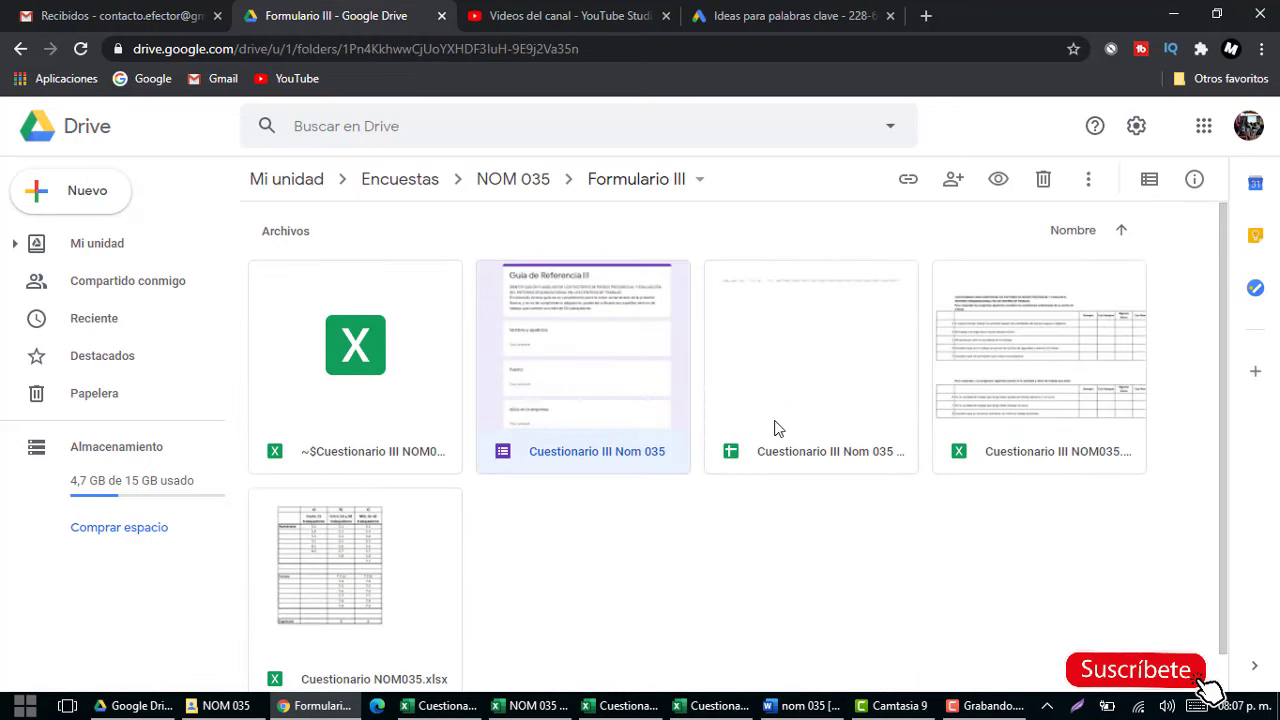
{"action": "double_click", "coordinate": [809, 425]}
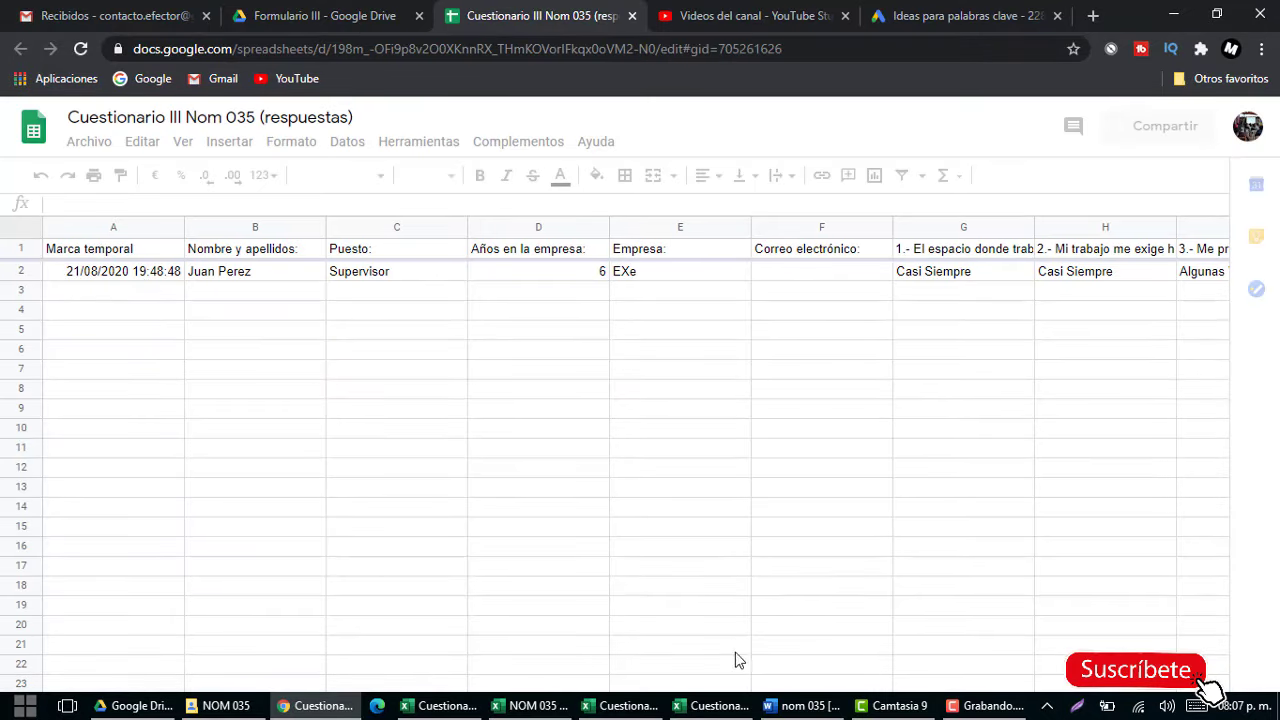
{"action": "left_click", "coordinate": [626, 706]}
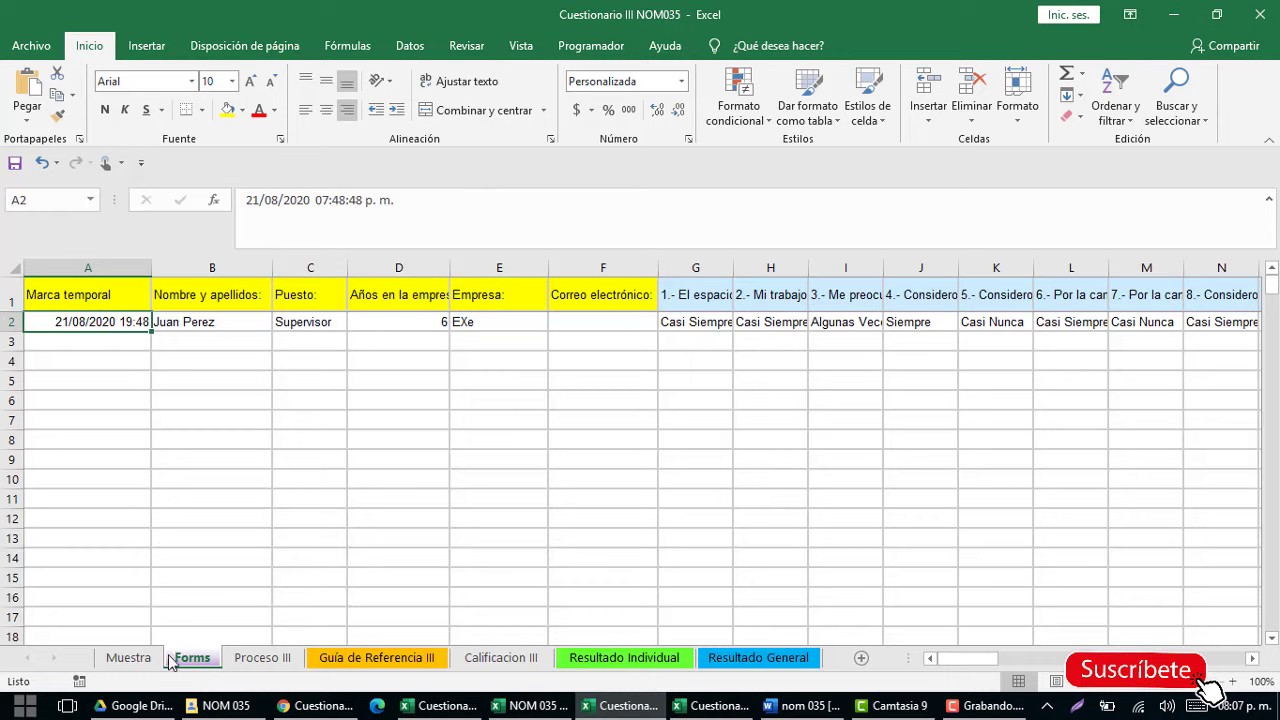
On the Forms sheet, check the last question header and its row 2 answer.
{"action": "left_click", "coordinate": [131, 297]}
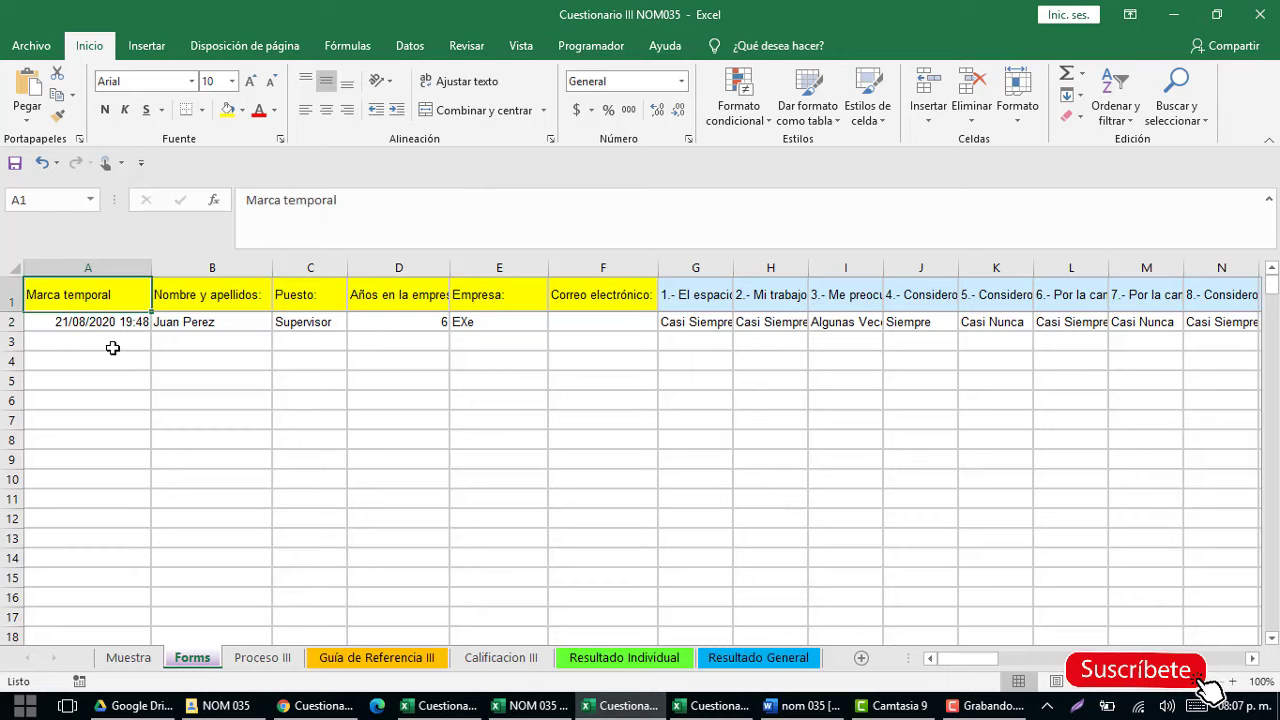
{"action": "key", "text": "ctrl+Right"}
{"action": "key", "text": "Down"}
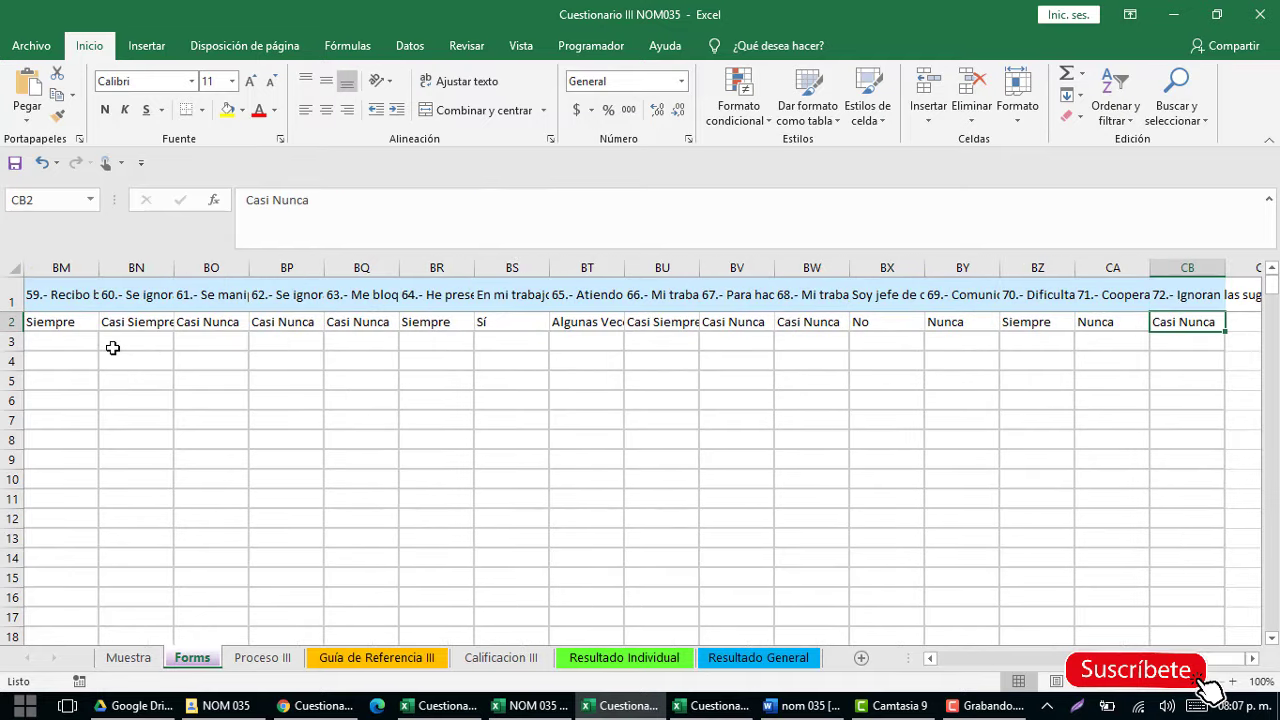
{"action": "key", "text": "Up"}
{"action": "key", "text": "ctrl+Left"}
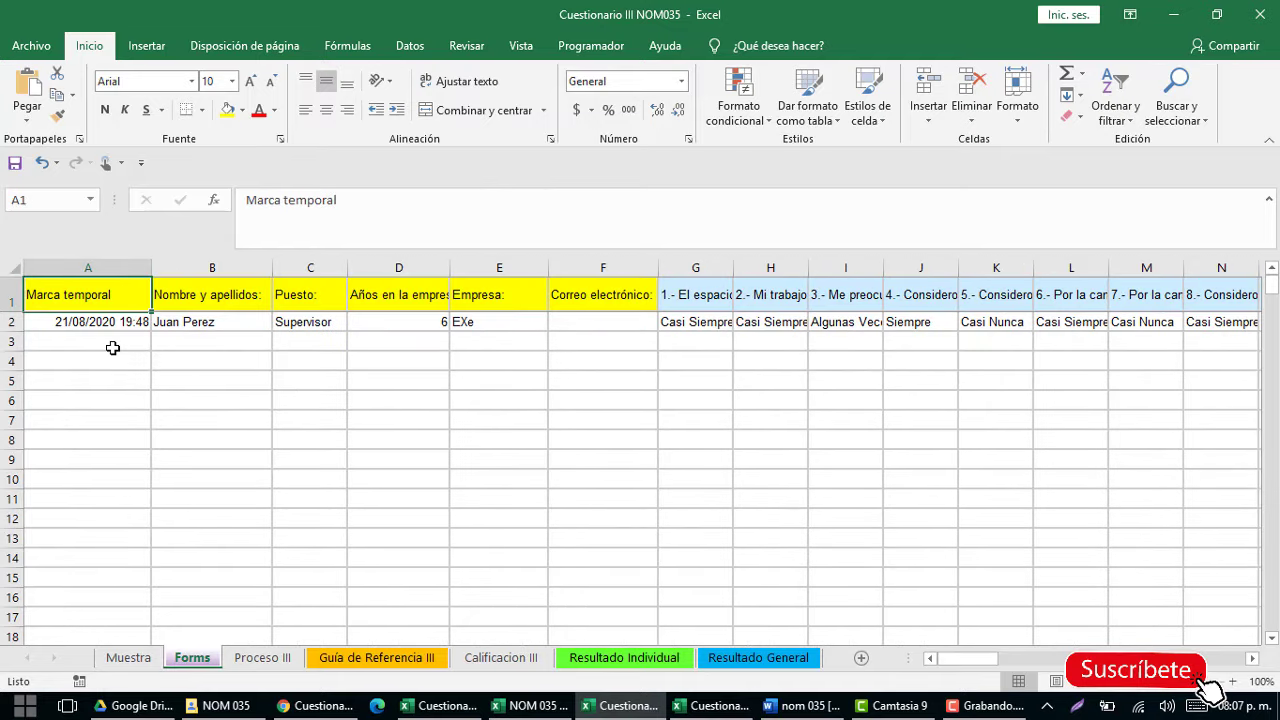
On Proceso III, inspect the B9 name formula and the question 1 score formula in G9.
{"action": "left_click", "coordinate": [255, 660]}
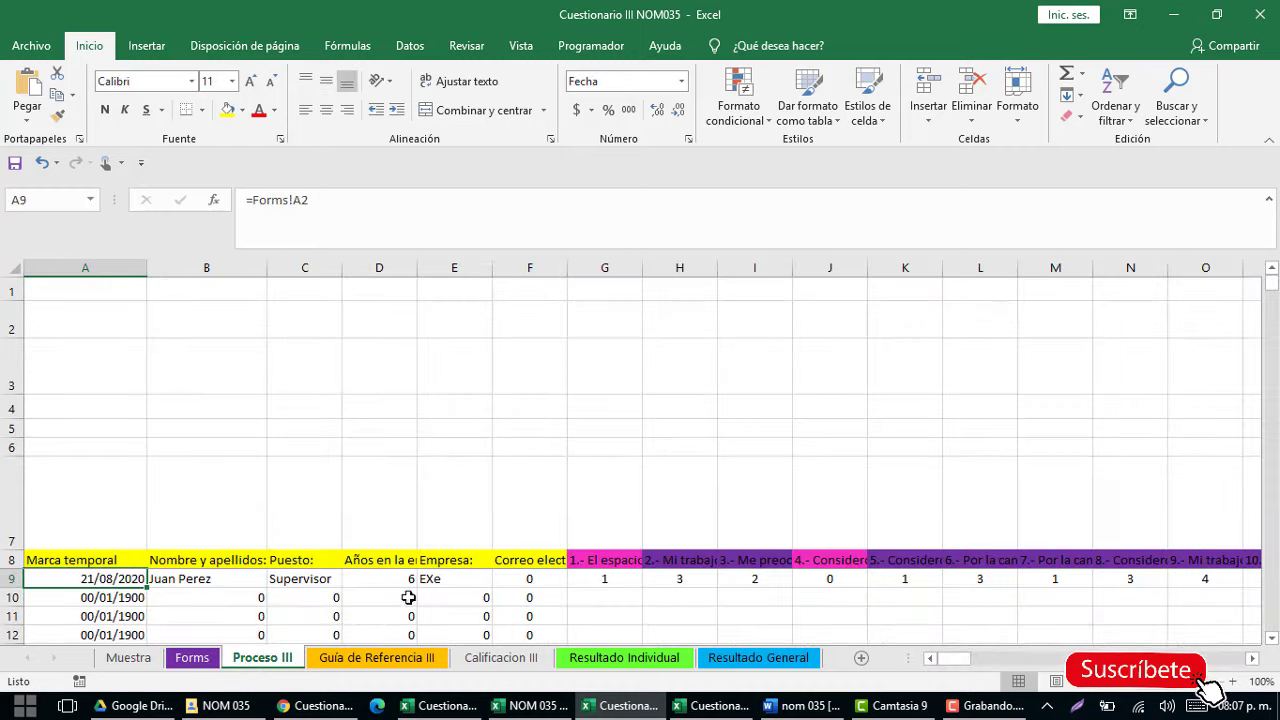
{"action": "scroll", "coordinate": [371, 562], "scroll_direction": "down", "scroll_amount": 1}
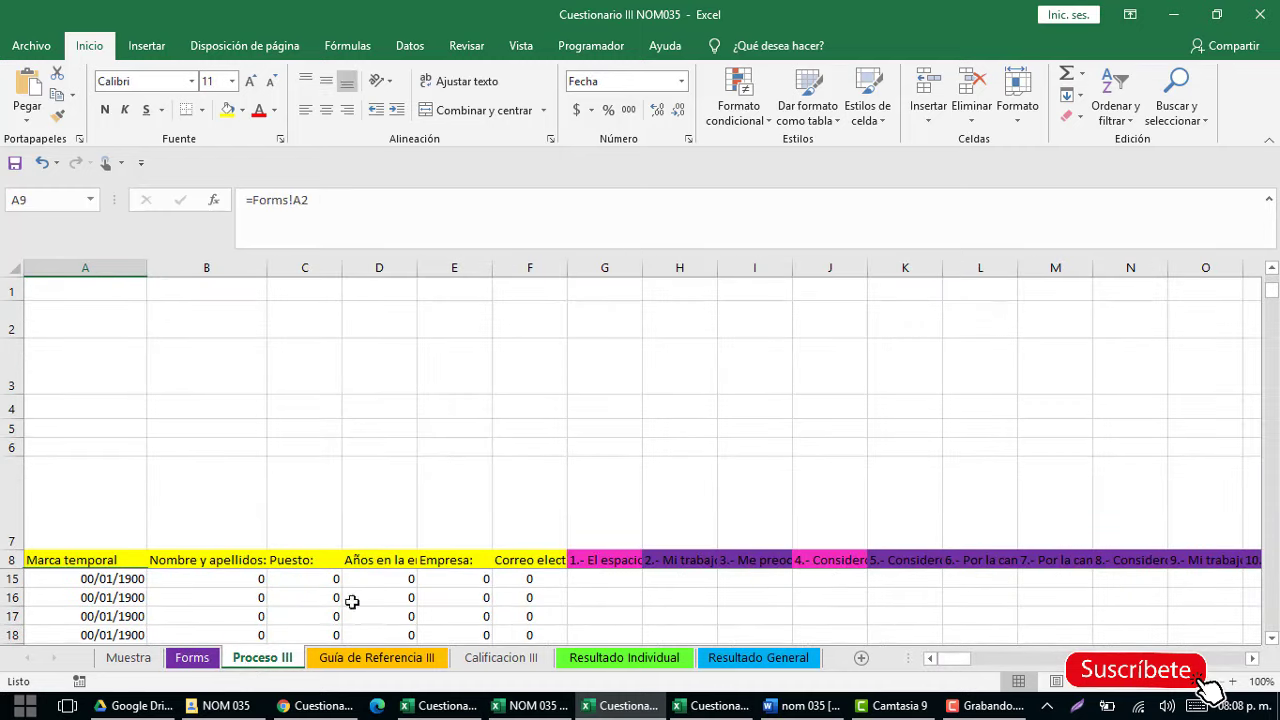
{"action": "scroll", "coordinate": [300, 612], "scroll_direction": "up", "scroll_amount": 1}
{"action": "left_click", "coordinate": [192, 585]}
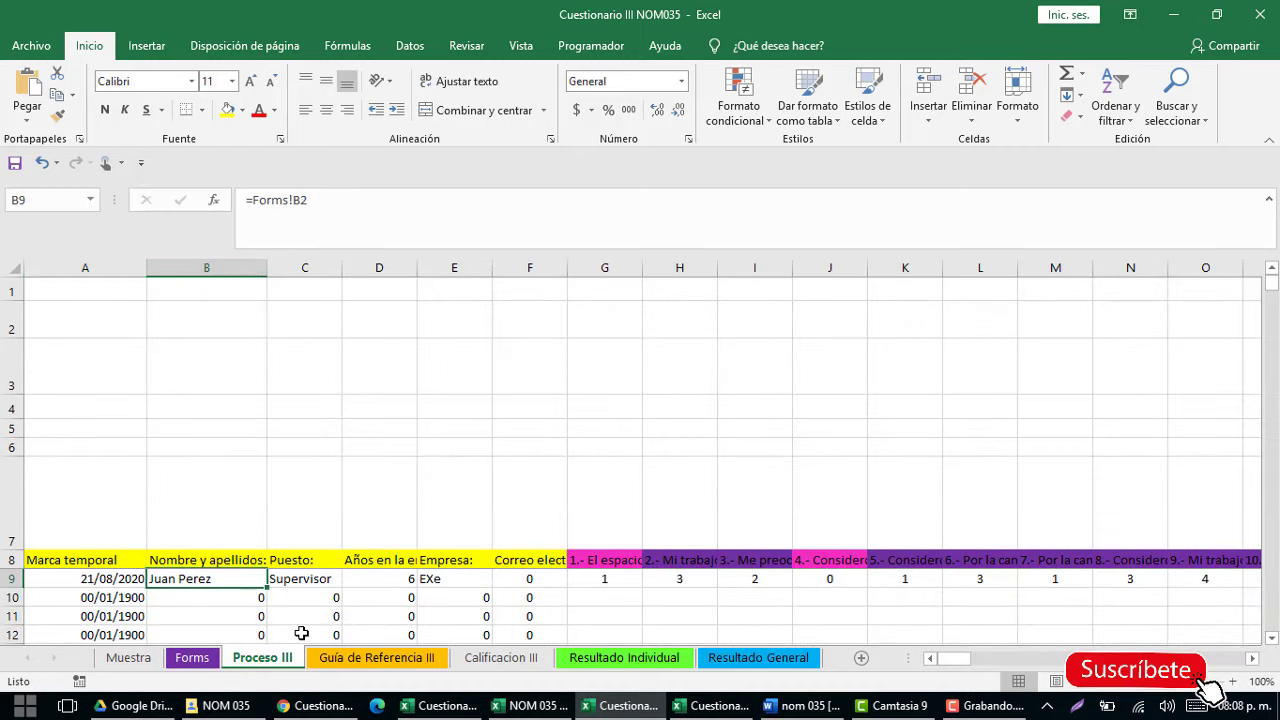
{"action": "key", "text": "Right"}
{"action": "key", "text": "Right"}
{"action": "key", "text": "Right"}
{"action": "key", "text": "Right"}
{"action": "key", "text": "Right"}
{"action": "key", "text": "Right"}
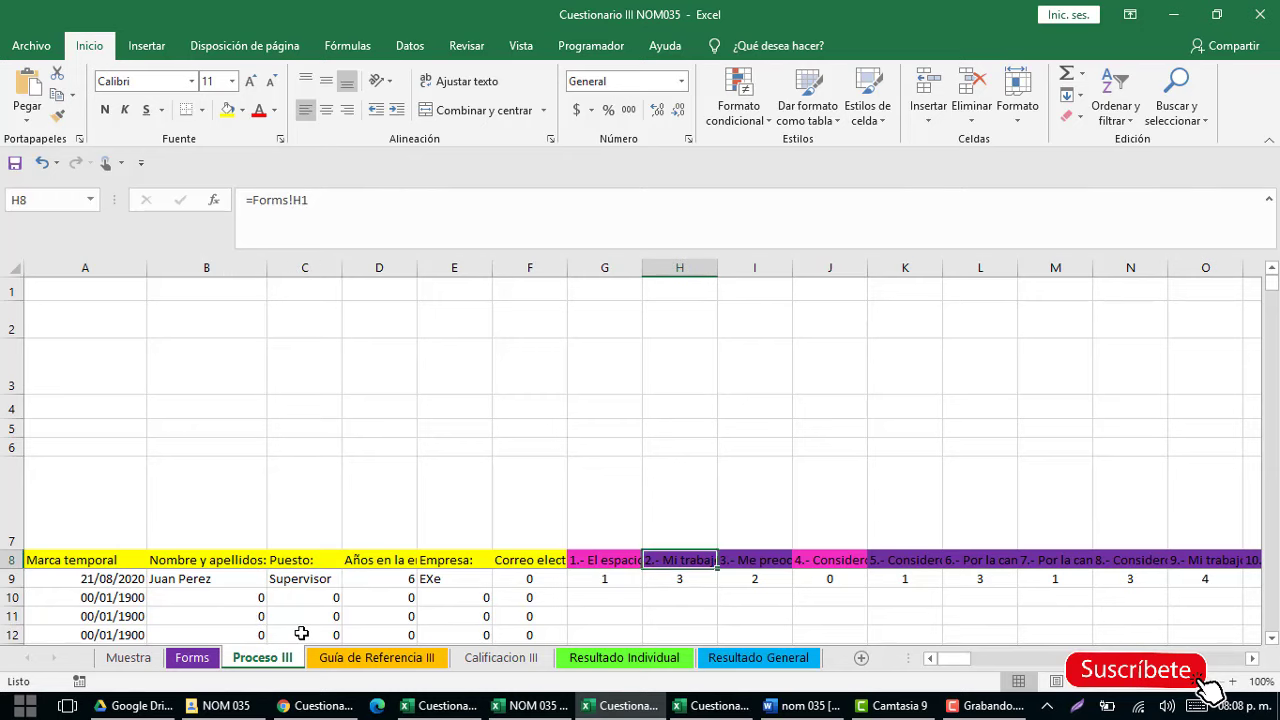
{"action": "key", "text": "Left"}
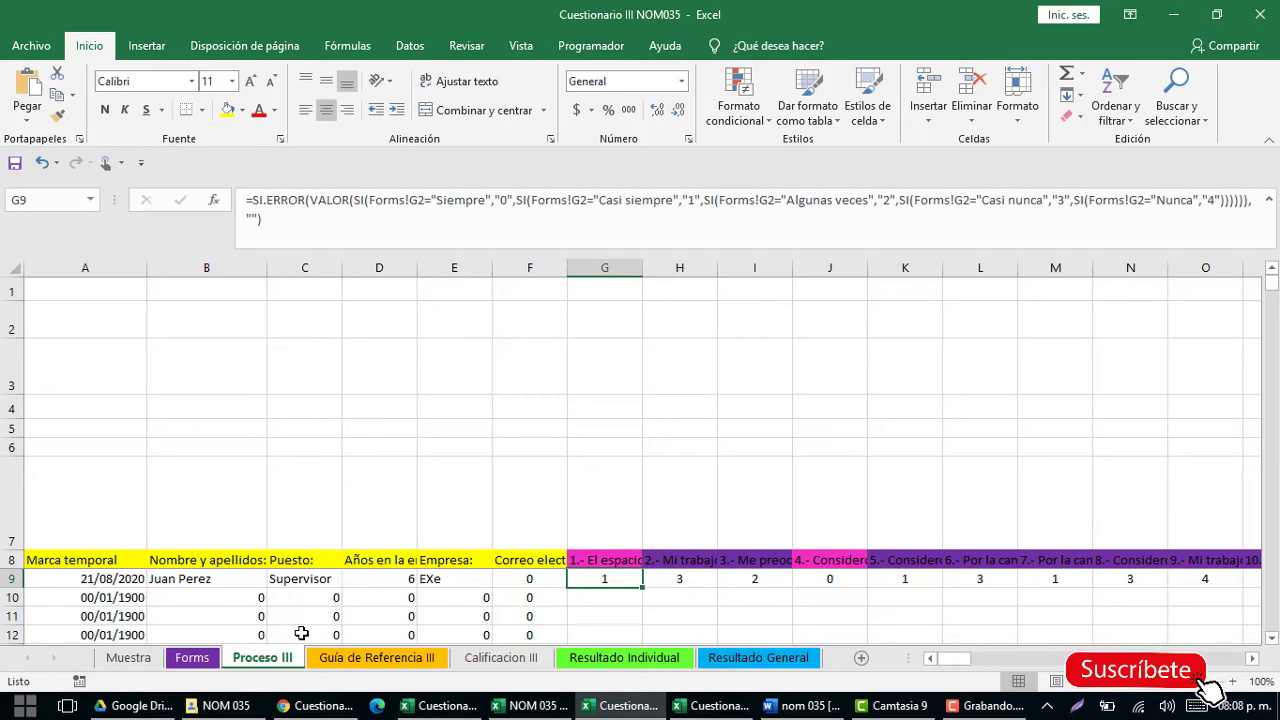
{"action": "key", "text": "Up"}
{"action": "key", "text": "Down"}
Step through the row 9 question score formulas starting at H9.
{"action": "key", "text": "Right"}
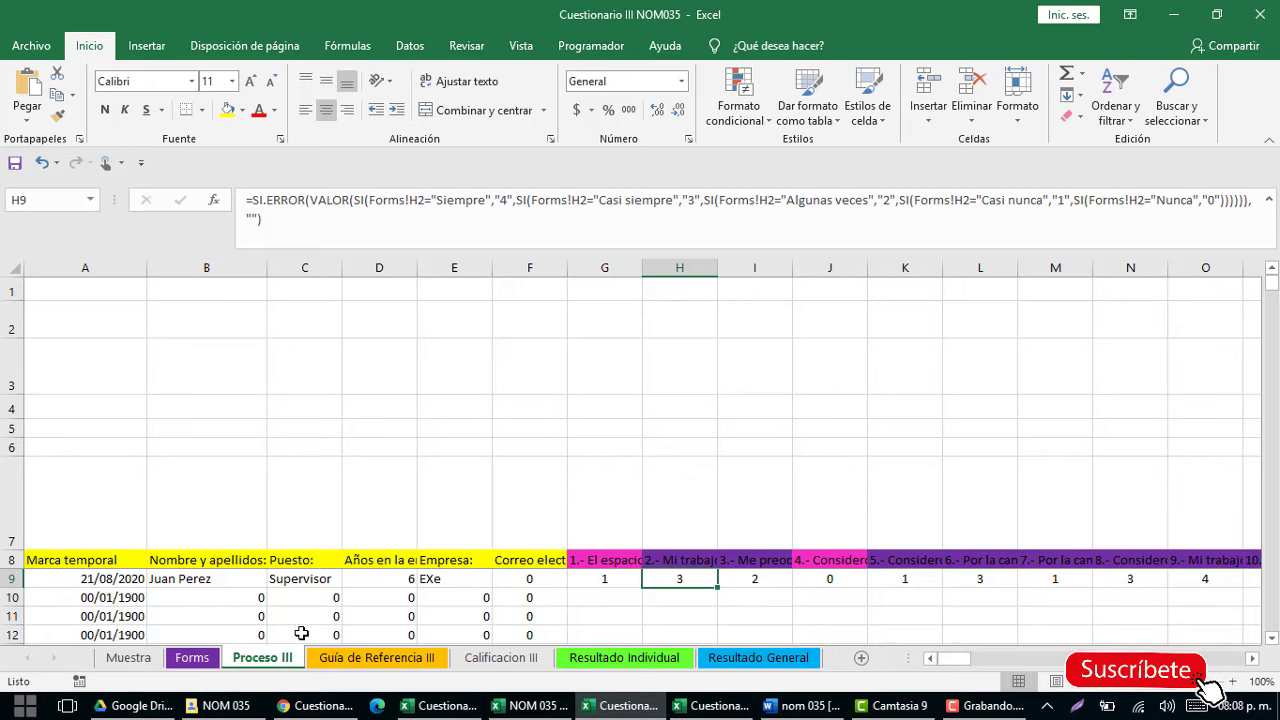
{"action": "key", "text": "Right"}
{"action": "key", "text": "Right"}
{"action": "key", "text": "Right"}
{"action": "key", "text": "Right"}
{"action": "key", "text": "Right"}
{"action": "key", "text": "Right"}
{"action": "key", "text": "Right"}
{"action": "key", "text": "Right"}
{"action": "key", "text": "Right"}
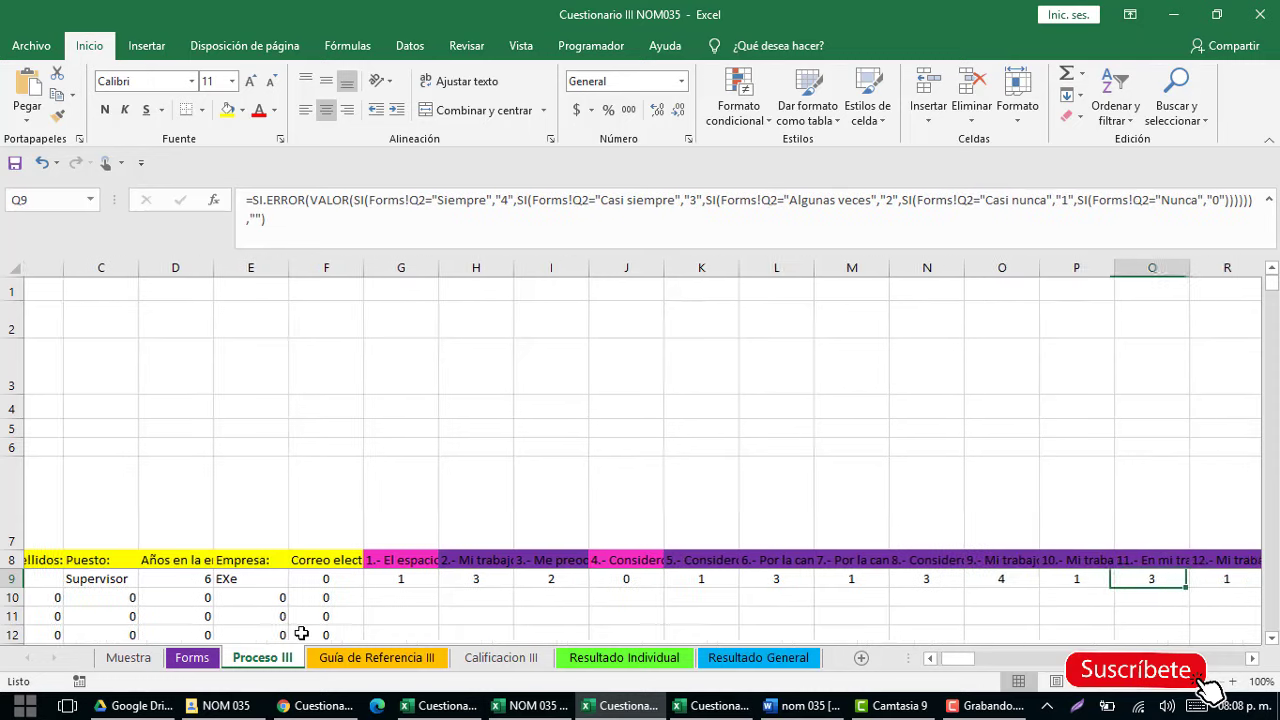
{"action": "key", "text": "Right"}
{"action": "key", "text": "Right"}
{"action": "key", "text": "Right"}
{"action": "key", "text": "Right"}
{"action": "key", "text": "Right"}
{"action": "key", "text": "Right"}
{"action": "key", "text": "Right"}
{"action": "key", "text": "Right"}
{"action": "key", "text": "Right"}
{"action": "key", "text": "Right"}
{"action": "key", "text": "Right"}
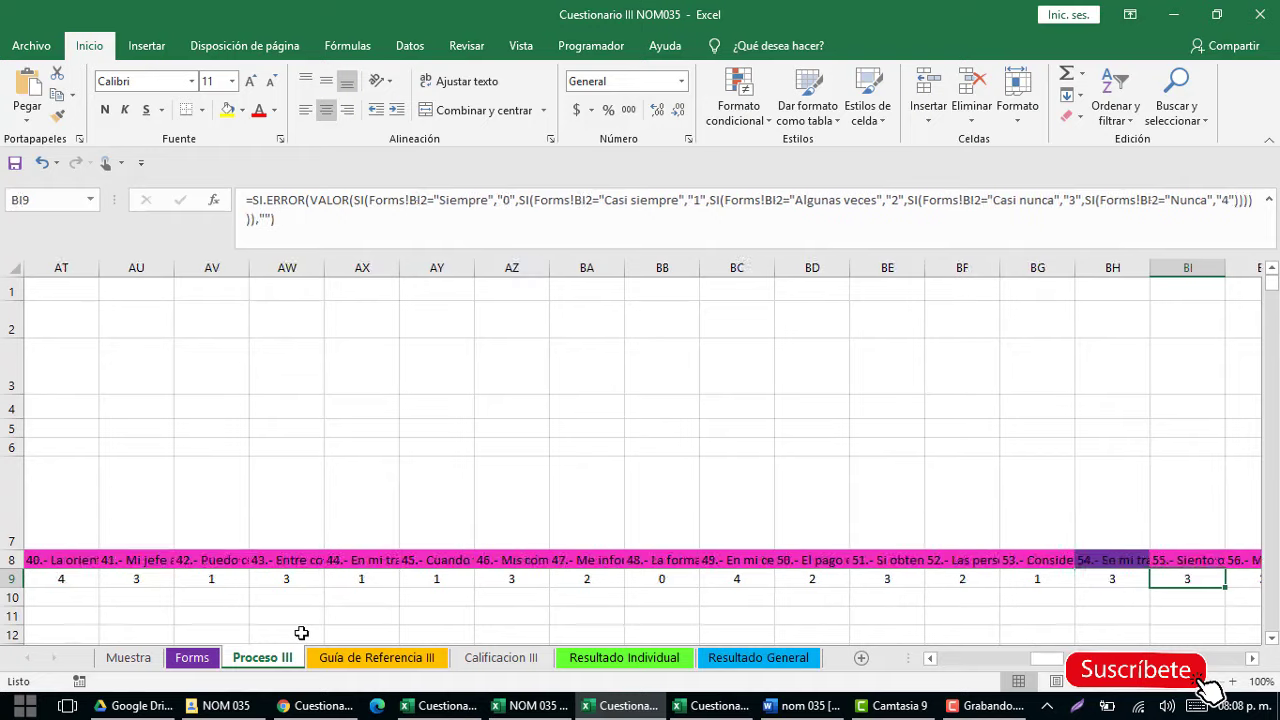
{"action": "key", "text": "Right"}
{"action": "key", "text": "Right"}
{"action": "key", "text": "Right"}
{"action": "key", "text": "Right"}
{"action": "key", "text": "Right"}
{"action": "key", "text": "Right"}
{"action": "key", "text": "Left"}
{"action": "key", "text": "Left"}
{"action": "key", "text": "Left"}
{"action": "key", "text": "Left"}
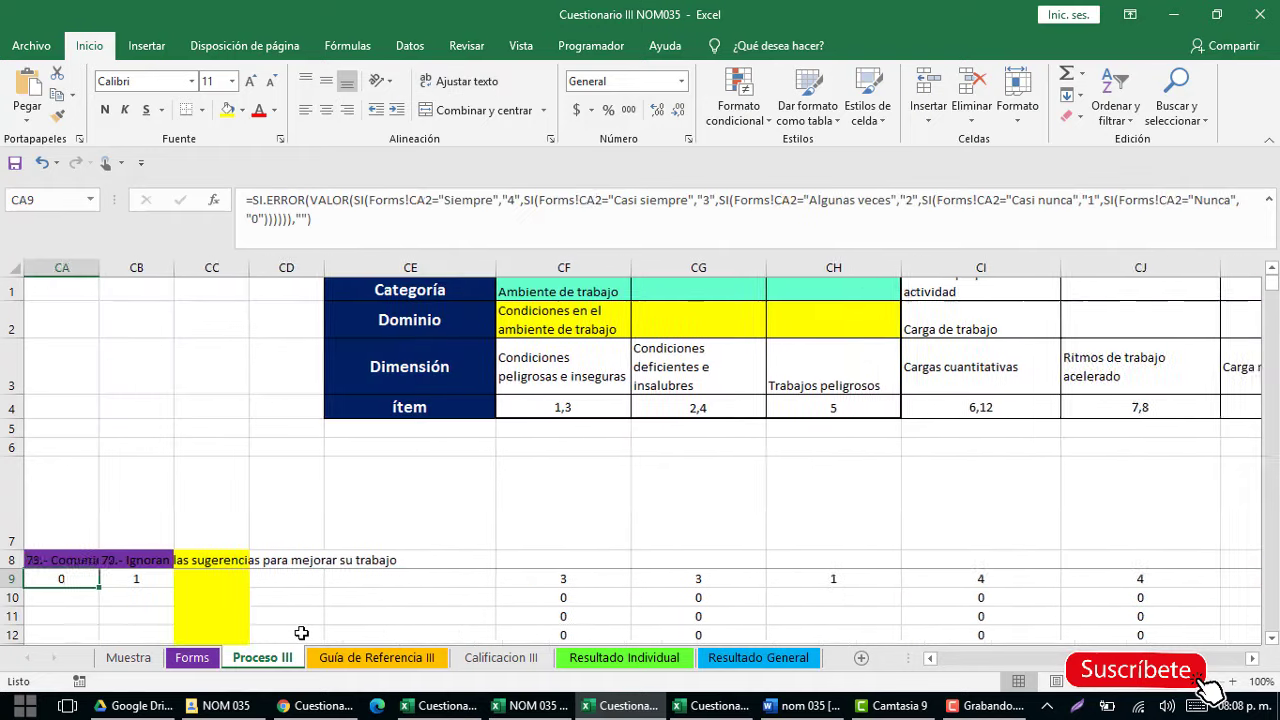
{"action": "key", "text": "Left"}
{"action": "key", "text": "Left"}
{"action": "key", "text": "Left"}
{"action": "key", "text": "Right"}
{"action": "key", "text": "Right"}
{"action": "key", "text": "Right"}
{"action": "key", "text": "Right"}
{"action": "key", "text": "Right"}
{"action": "key", "text": "Right"}
{"action": "key", "text": "Right"}
{"action": "key", "text": "Right"}
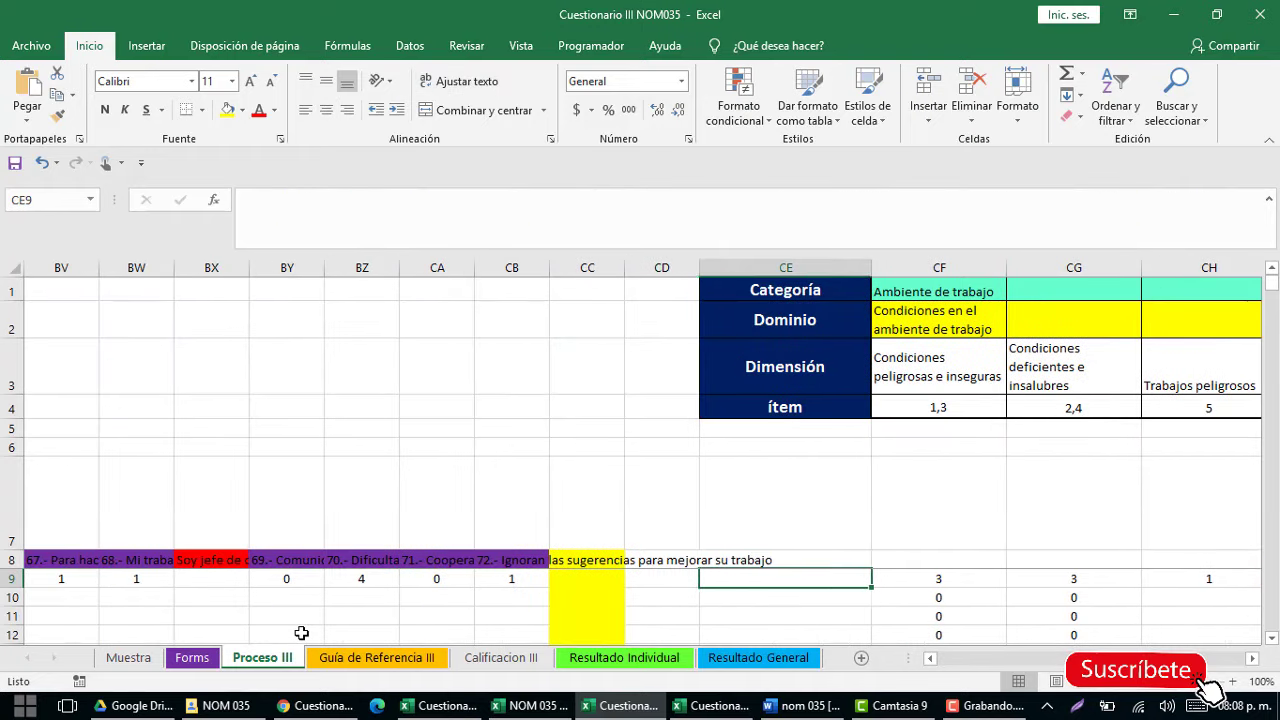
{"action": "key", "text": "Right"}
{"action": "key", "text": "Right"}
{"action": "key", "text": "Left"}
{"action": "key", "text": "Right"}
{"action": "key", "text": "Right"}
{"action": "key", "text": "Right"}
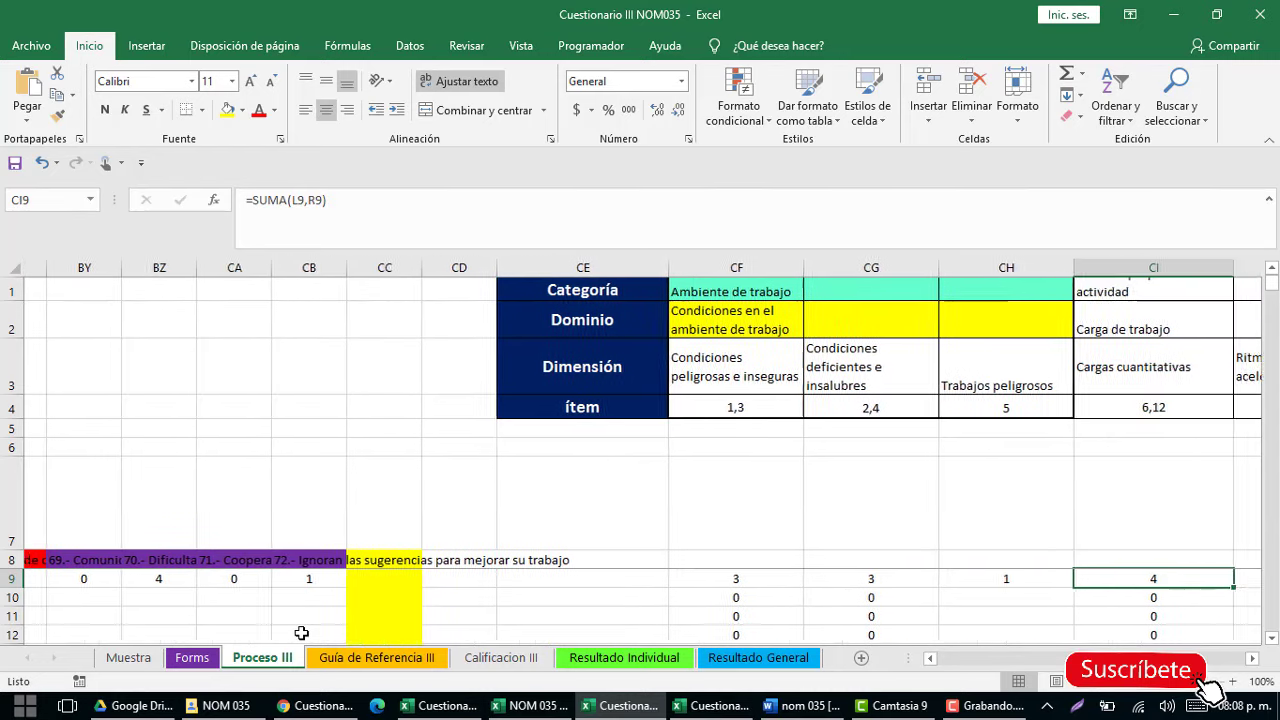
{"action": "key", "text": "Right"}
{"action": "key", "text": "Right"}
{"action": "key", "text": "Right"}
{"action": "key", "text": "Right"}
{"action": "key", "text": "Right"}
{"action": "key", "text": "Right"}
{"action": "key", "text": "Right"}
{"action": "key", "text": "Right"}
{"action": "key", "text": "Right"}
{"action": "key", "text": "Right"}
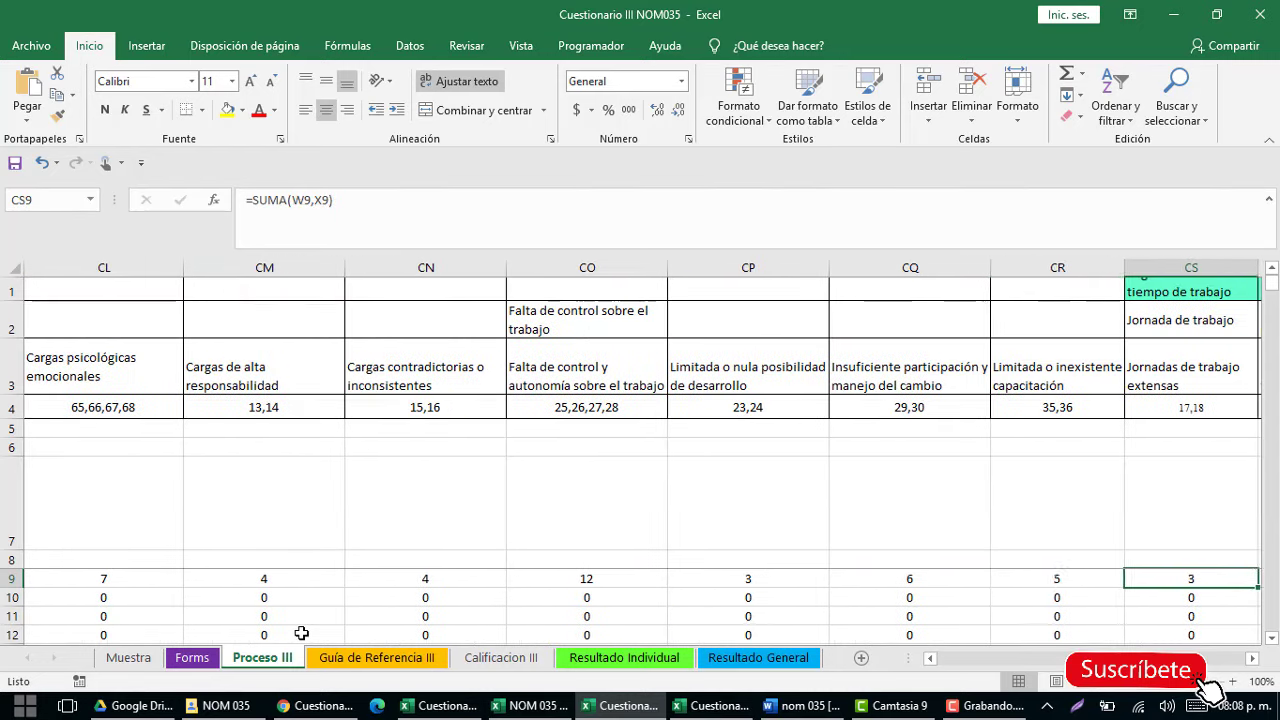
{"action": "key", "text": "Right"}
{"action": "key", "text": "Right"}
{"action": "key", "text": "Right"}
{"action": "key", "text": "Right"}
{"action": "key", "text": "Right"}
{"action": "key", "text": "Right"}
{"action": "key", "text": "Right"}
{"action": "key", "text": "Right"}
{"action": "key", "text": "Right"}
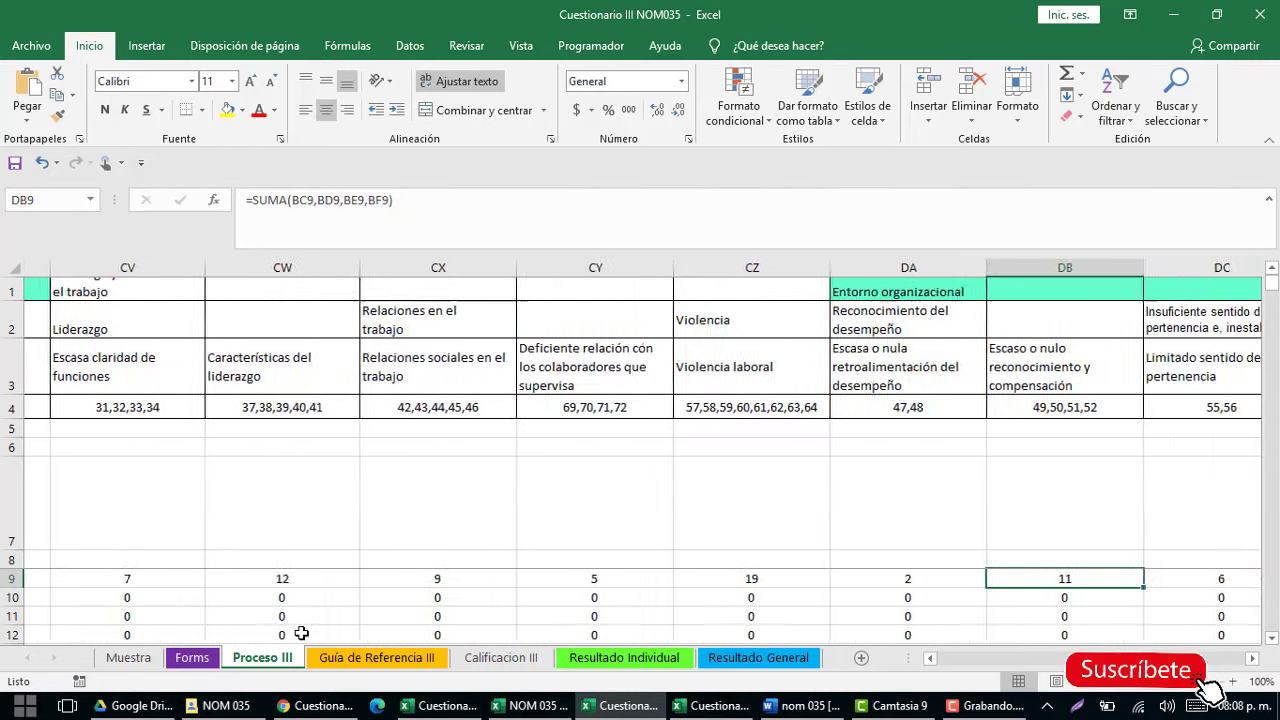
{"action": "key", "text": "Right"}
{"action": "key", "text": "Right"}
{"action": "key", "text": "Right"}
{"action": "key", "text": "Right"}
{"action": "key", "text": "Right"}
{"action": "key", "text": "Right"}
{"action": "key", "text": "Right"}
{"action": "key", "text": "Right"}
{"action": "key", "text": "Right"}
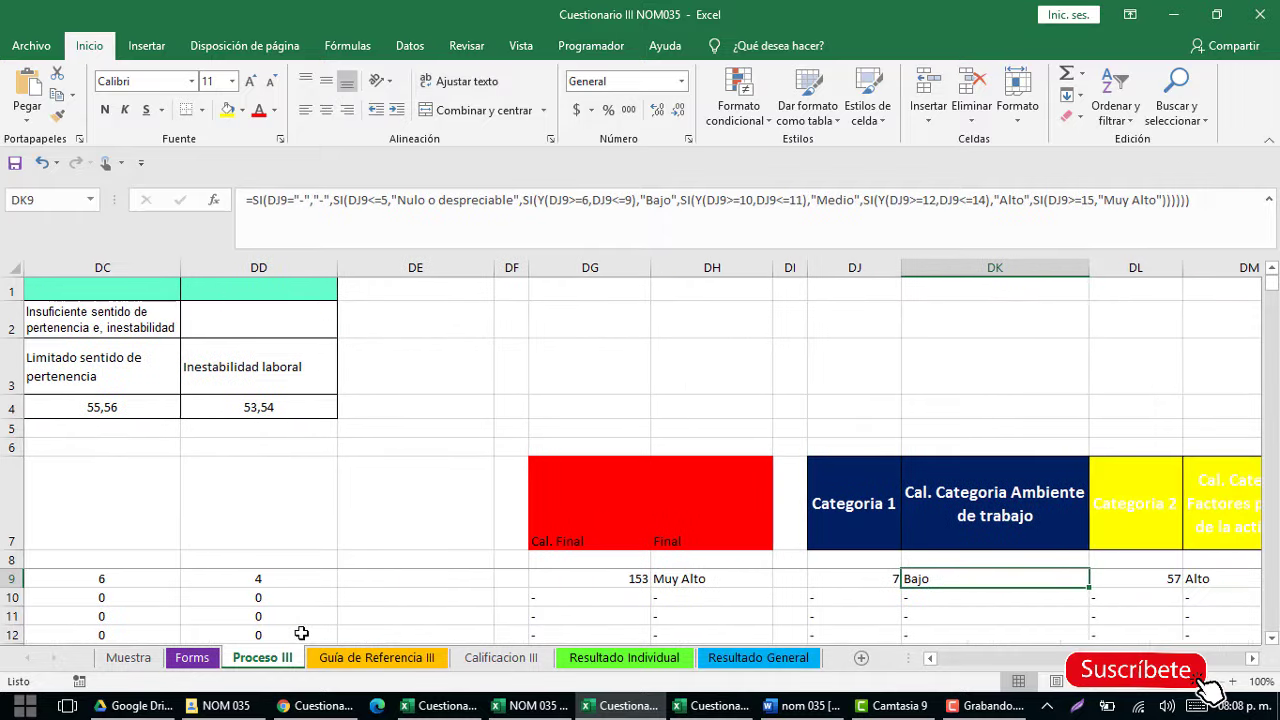
{"action": "key", "text": "Left"}
{"action": "key", "text": "Left"}
{"action": "key", "text": "Left"}
{"action": "key", "text": "Right"}
{"action": "key", "text": "Right"}
{"action": "key", "text": "Right"}
{"action": "key", "text": "Right"}
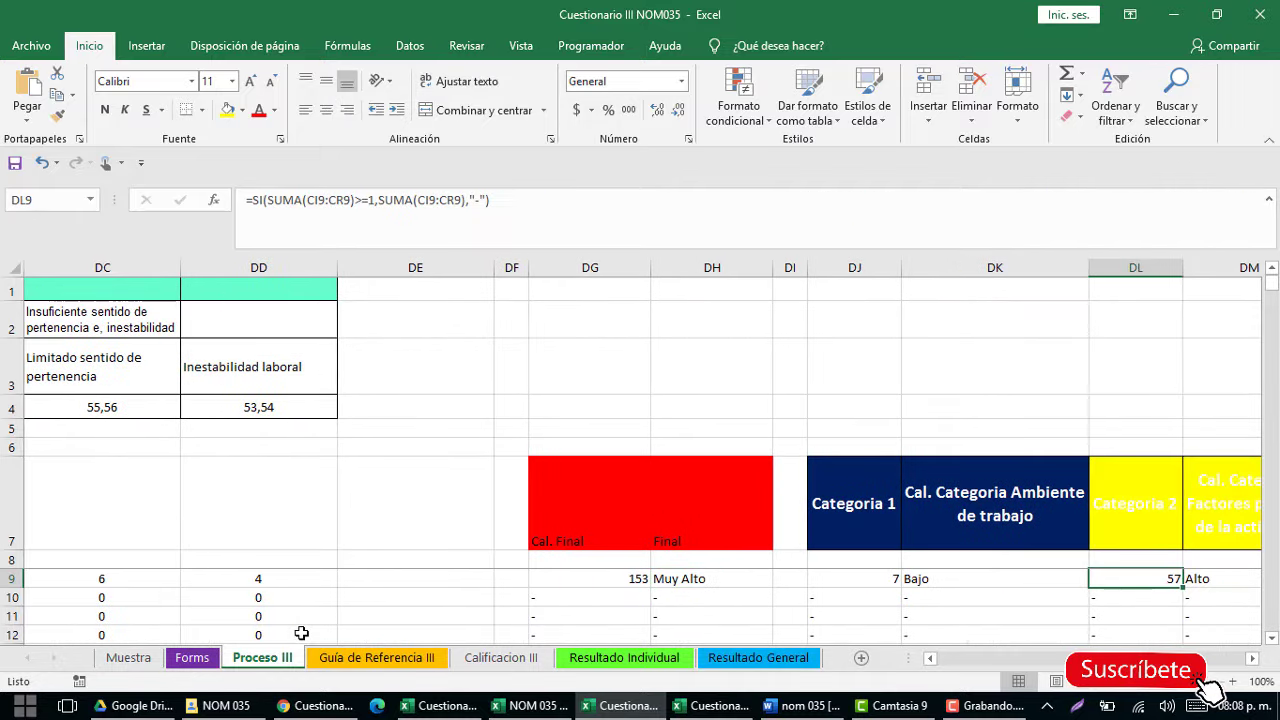
{"action": "key", "text": "Right"}
{"action": "key", "text": "Right"}
{"action": "key", "text": "Right"}
{"action": "key", "text": "Right"}
{"action": "key", "text": "Right"}
{"action": "key", "text": "Right"}
{"action": "key", "text": "Right"}
{"action": "key", "text": "Right"}
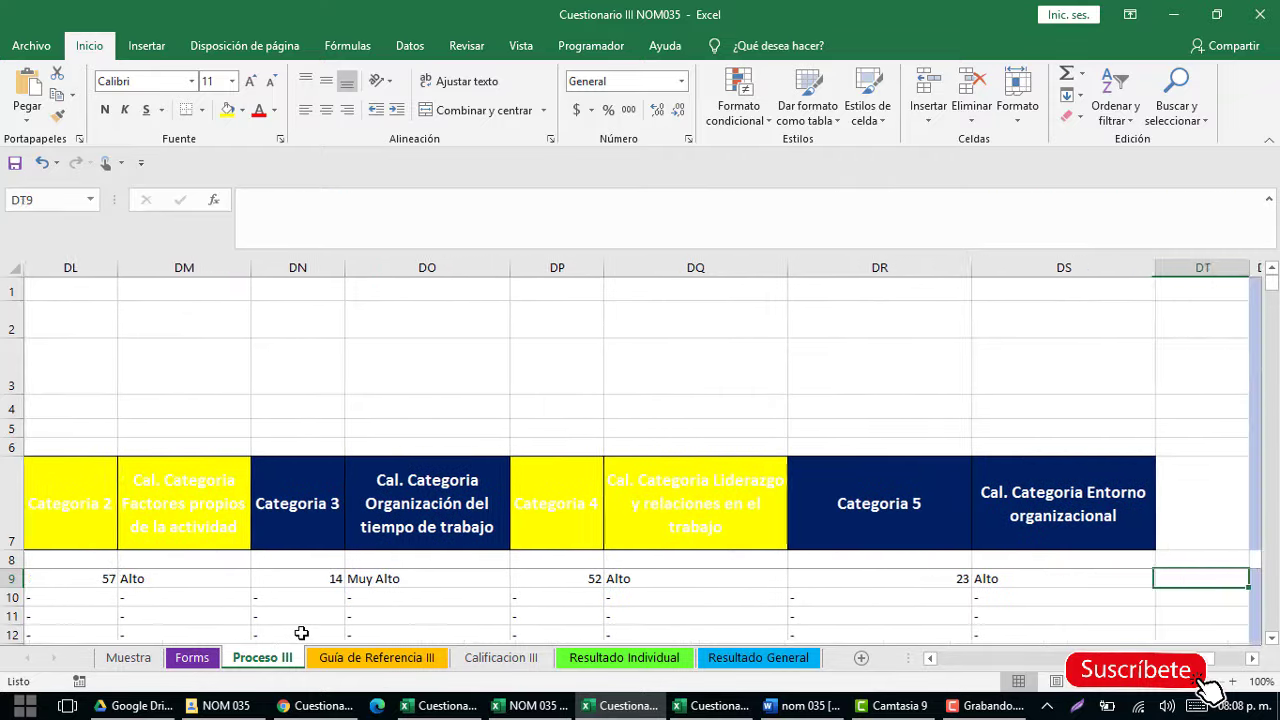
{"action": "key", "text": "Right"}
{"action": "key", "text": "Right"}
{"action": "key", "text": "Right"}
{"action": "key", "text": "Right"}
{"action": "key", "text": "Right"}
{"action": "key", "text": "Right"}
{"action": "key", "text": "Right"}
{"action": "key", "text": "Right"}
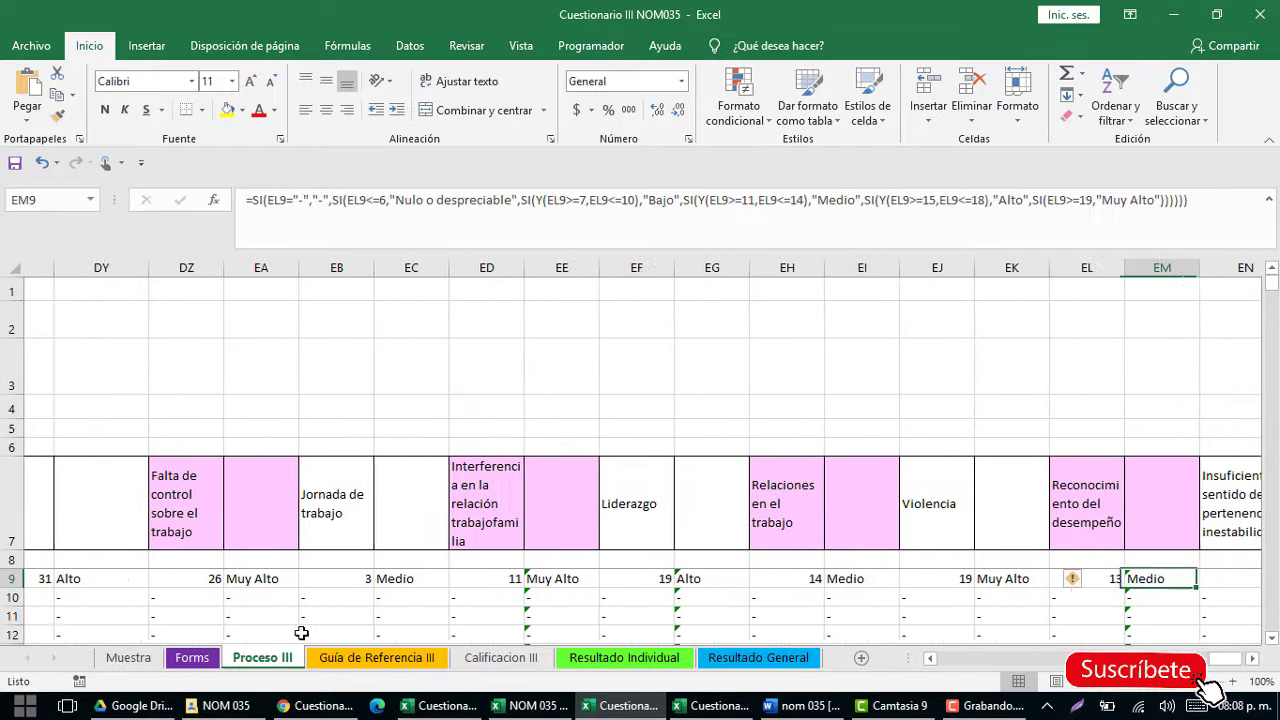
{"action": "key", "text": "Right"}
{"action": "key", "text": "Right"}
{"action": "key", "text": "Right"}
{"action": "key", "text": "Right"}
{"action": "key", "text": "Right"}
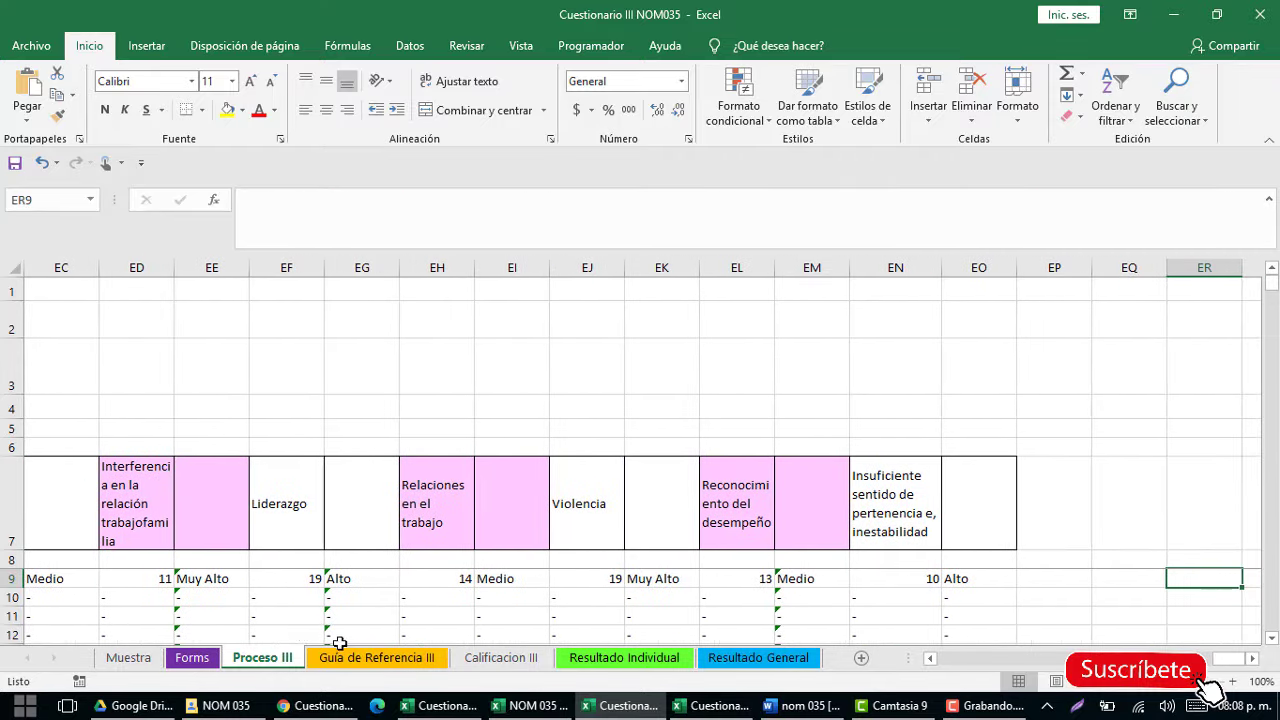
On Resultado Individual, keep the current respondent selected in the E8 name dropdown.
{"action": "left_click", "coordinate": [600, 659]}
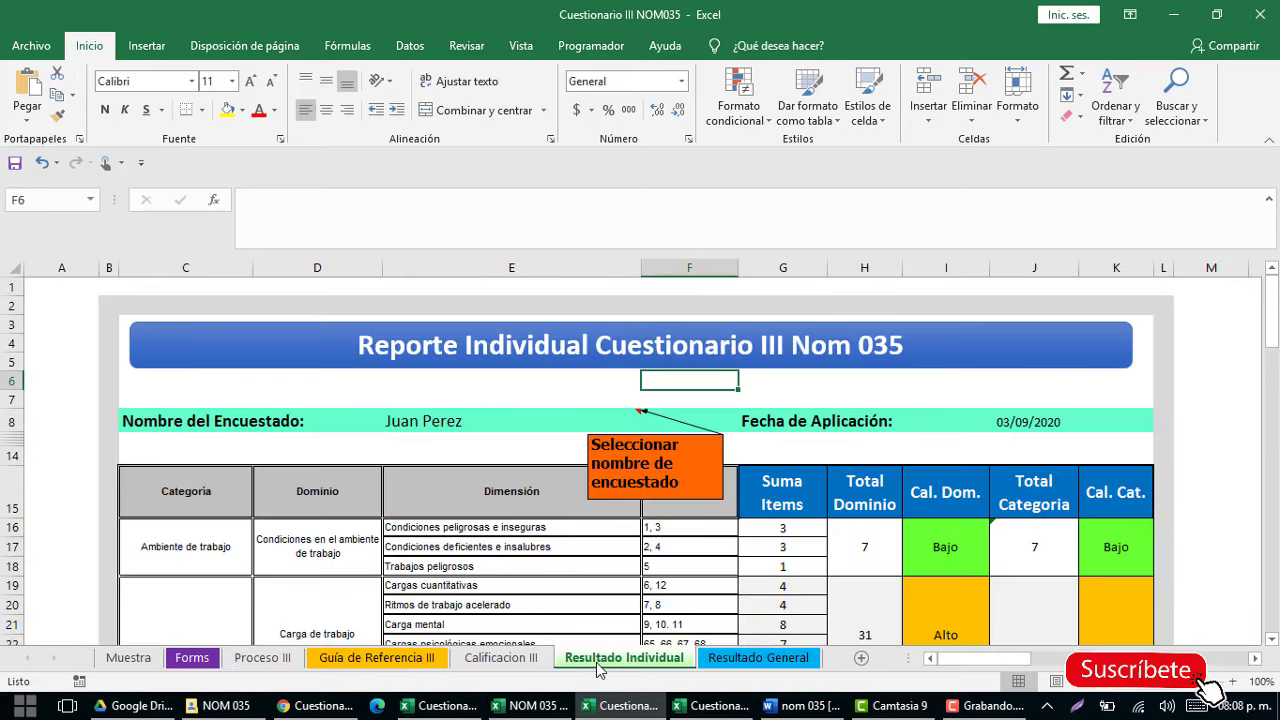
{"action": "left_click", "coordinate": [485, 422]}
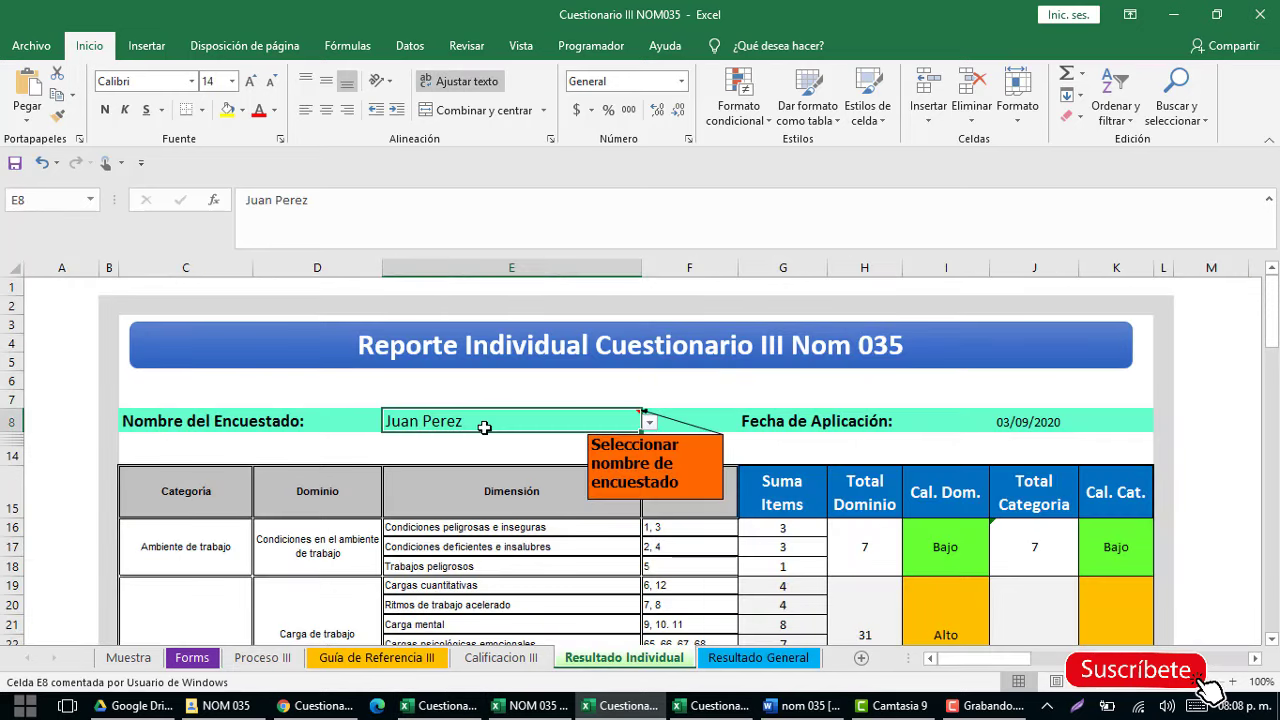
{"action": "left_click", "coordinate": [649, 424]}
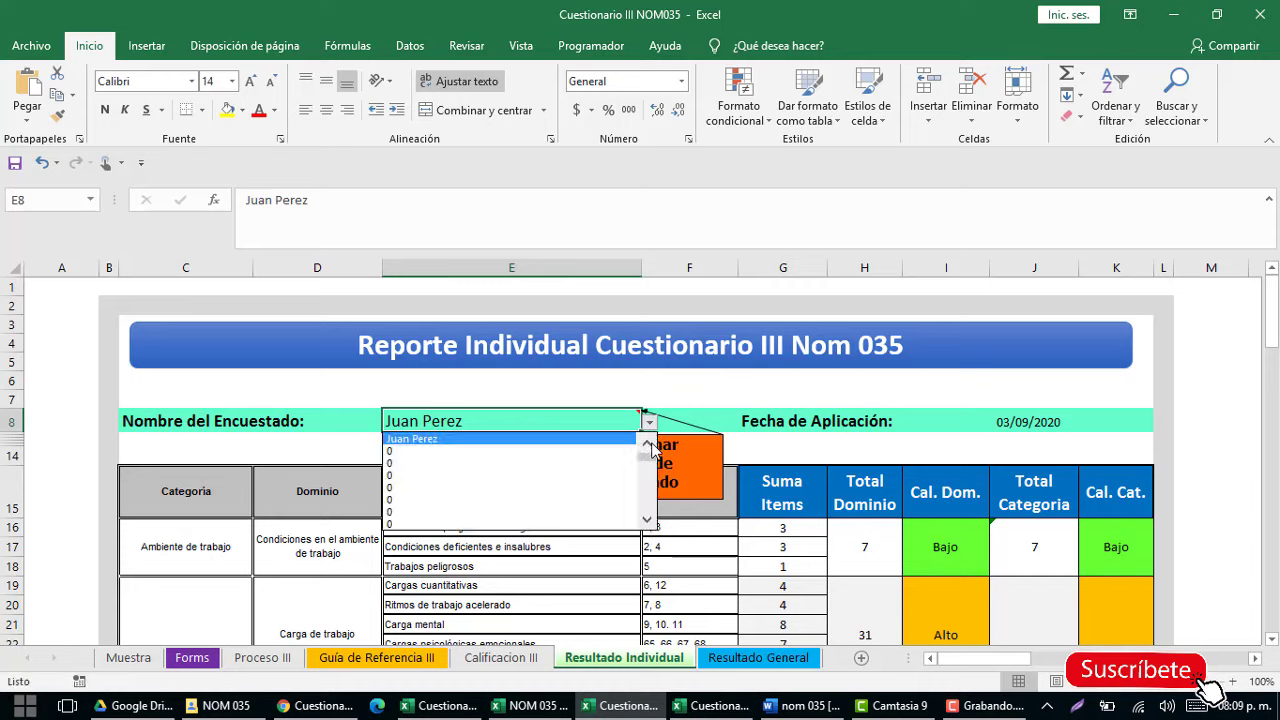
{"action": "left_click", "coordinate": [447, 440]}
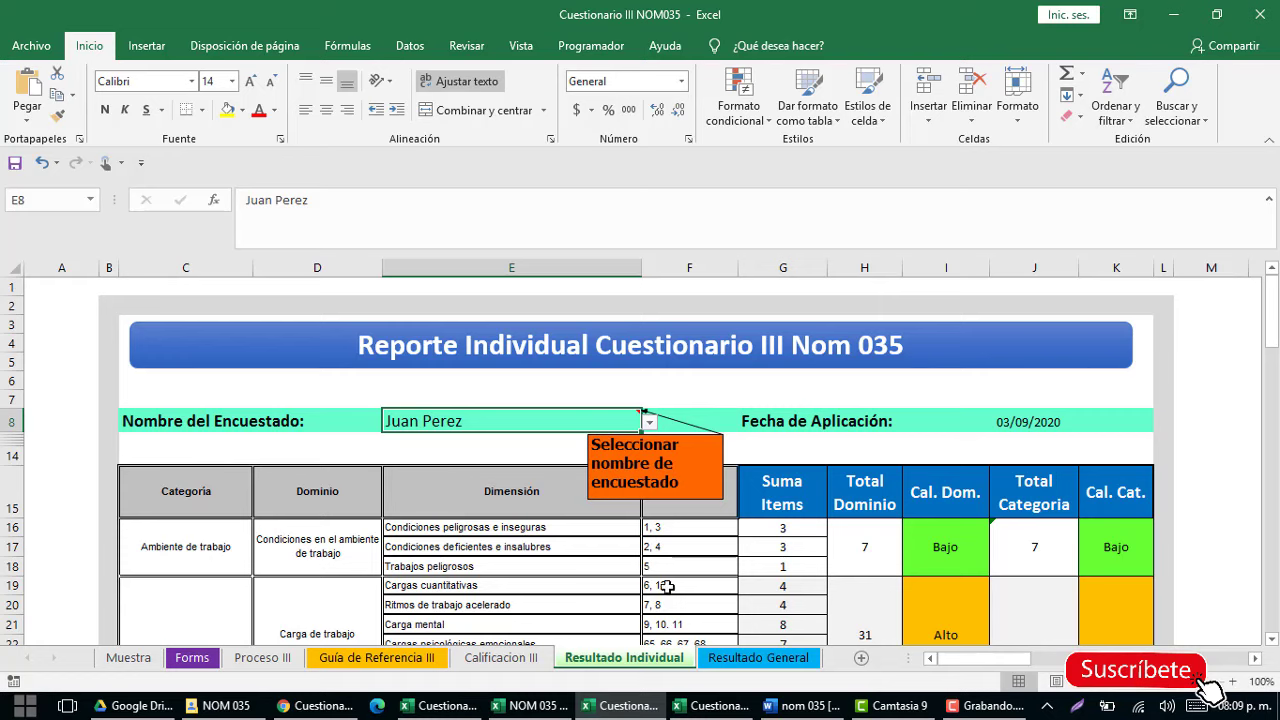
Select the Ambiente de trabajo and Factores propios de la actividad category blocks.
{"action": "scroll", "coordinate": [1068, 546], "scroll_direction": "down", "scroll_amount": 2}
{"action": "scroll", "coordinate": [992, 529], "scroll_direction": "down", "scroll_amount": 1}
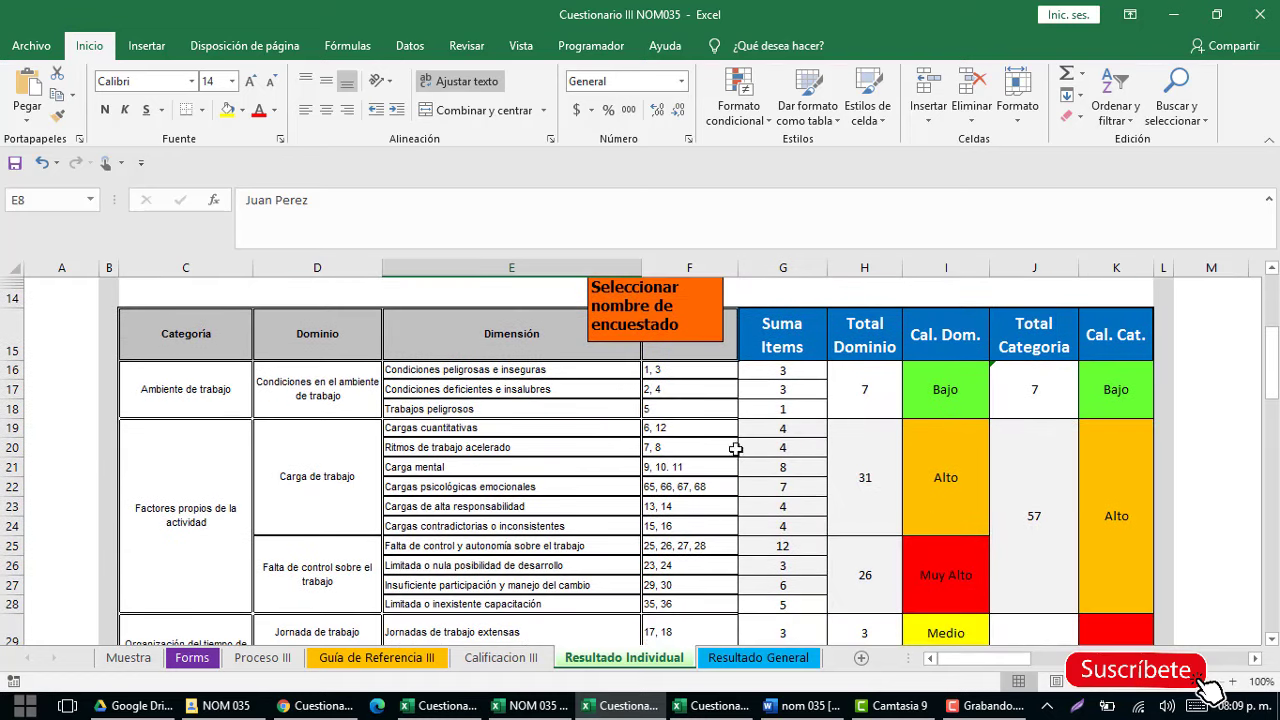
{"action": "left_click", "coordinate": [190, 387]}
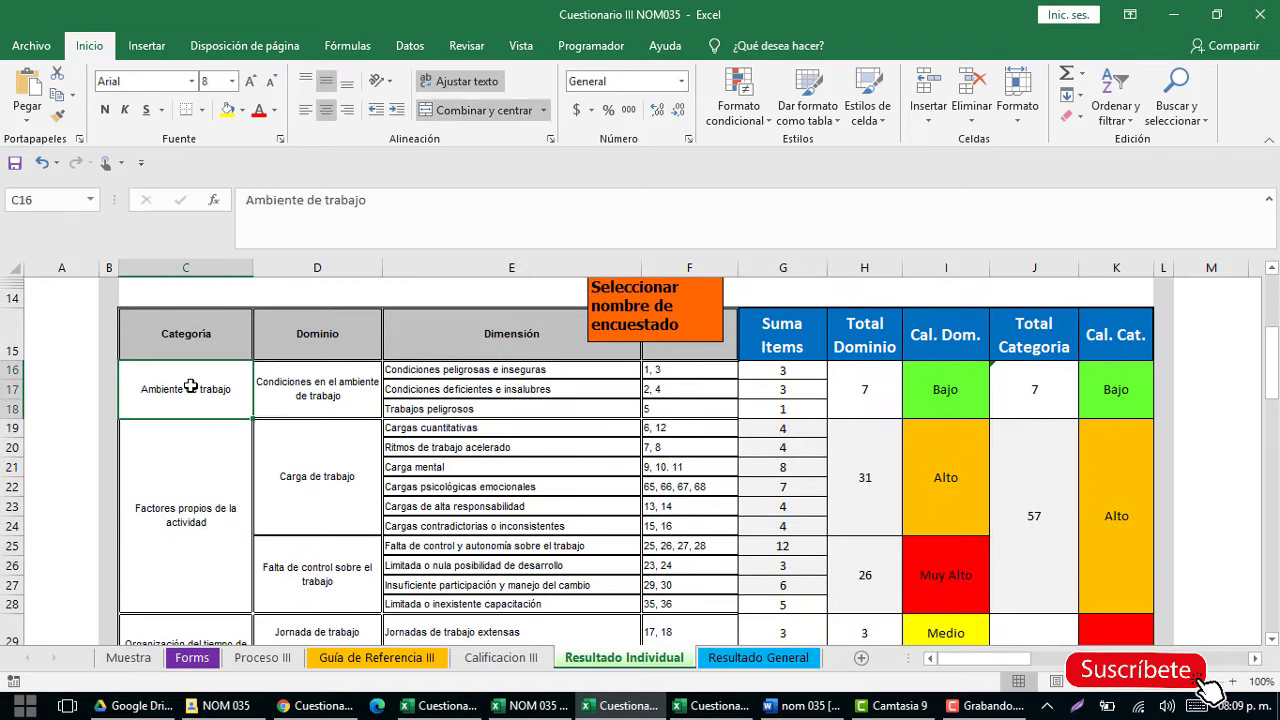
{"action": "left_click_drag", "start_coordinate": [190, 387], "coordinate": [1112, 394]}
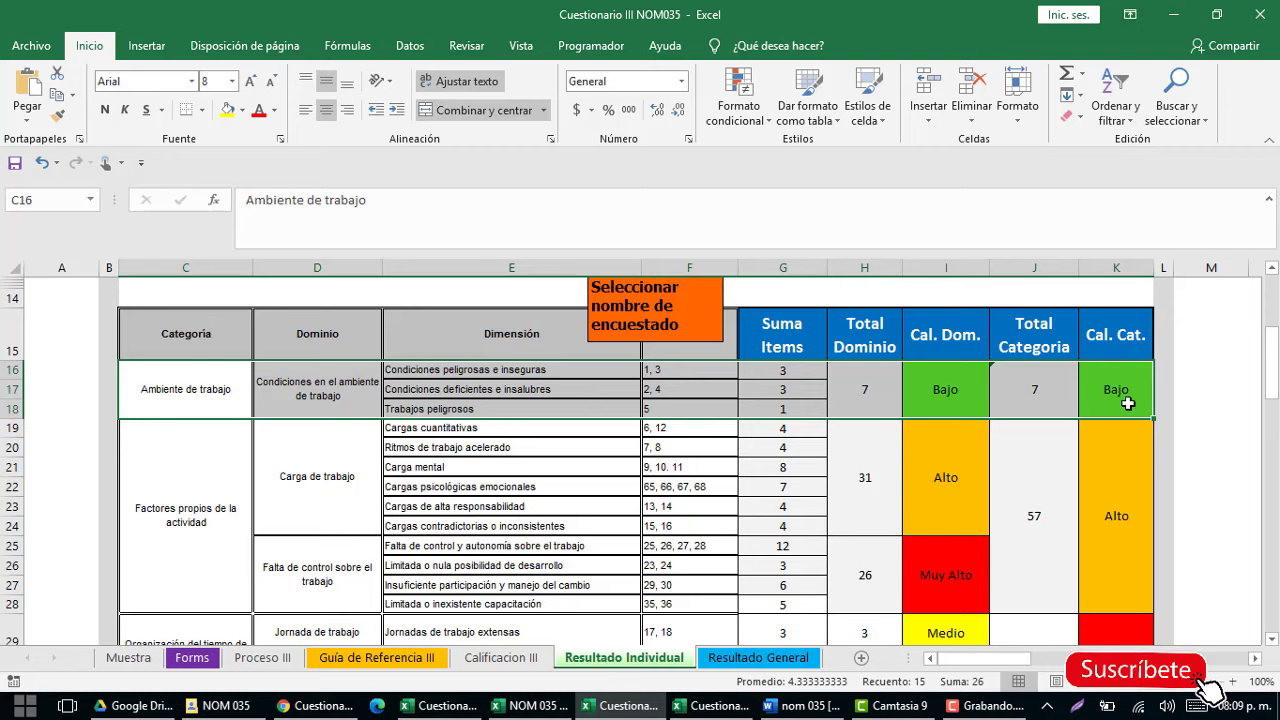
{"action": "left_click", "coordinate": [202, 504]}
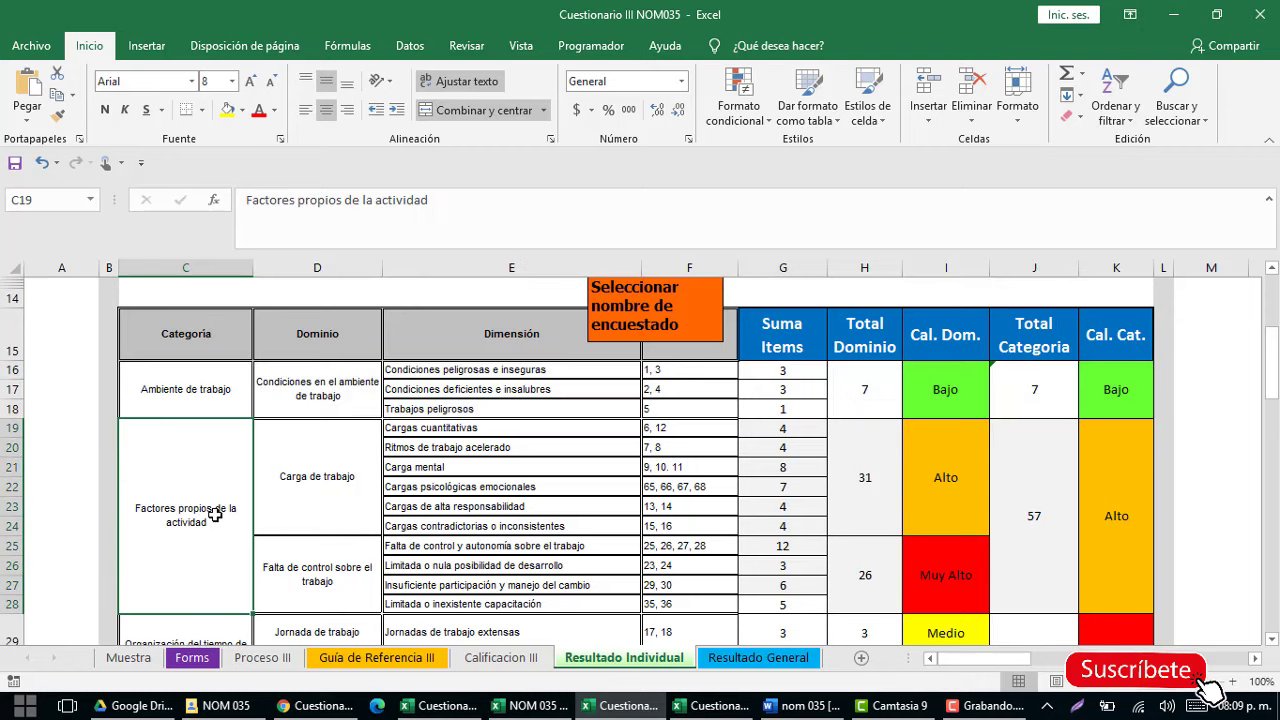
{"action": "left_click_drag", "start_coordinate": [229, 524], "coordinate": [1129, 504]}
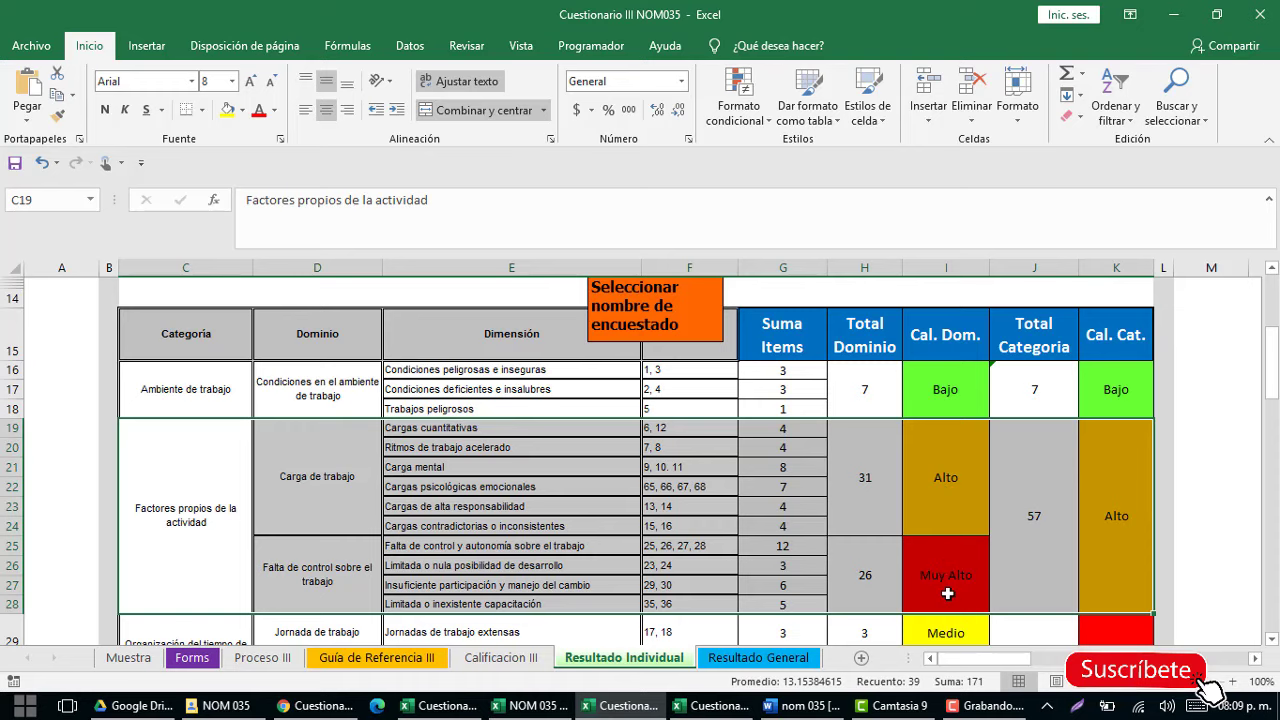
Inspect the total score 153, its Muy Alto rating formula and the action-text lookup.
{"action": "scroll", "coordinate": [947, 594], "scroll_direction": "down", "scroll_amount": 1}
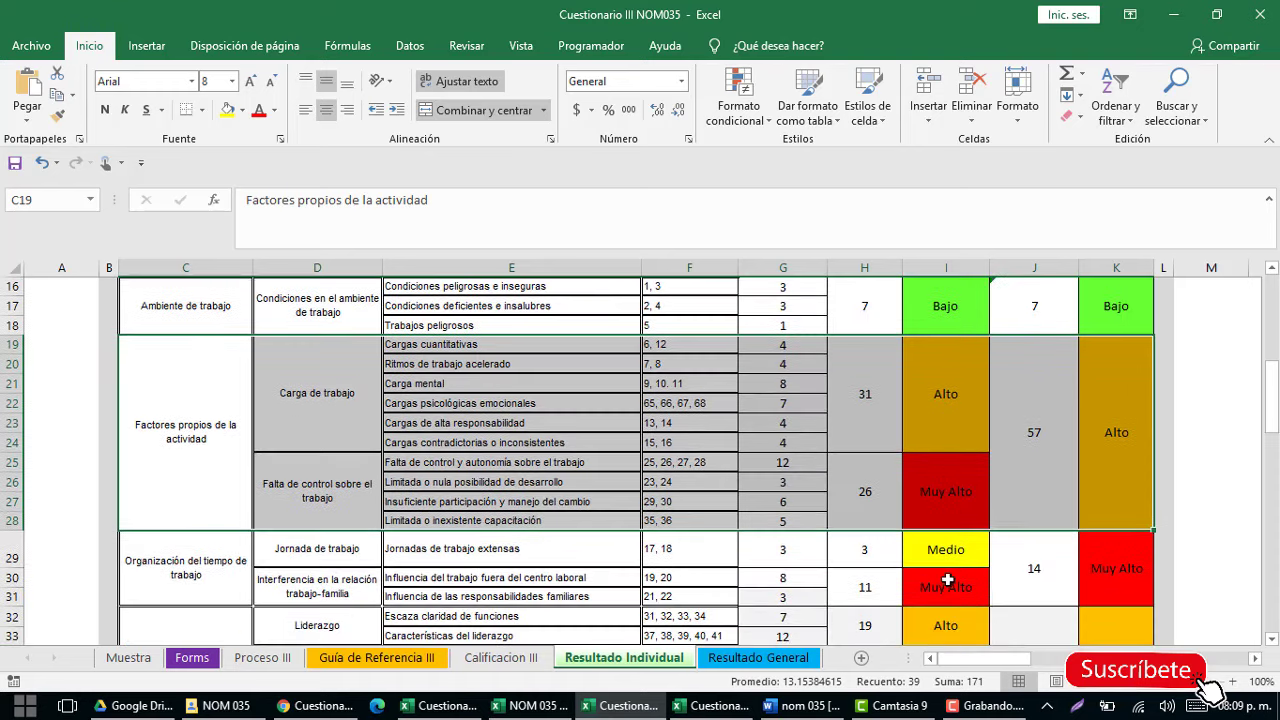
{"action": "scroll", "coordinate": [947, 590], "scroll_direction": "down", "scroll_amount": 1}
{"action": "scroll", "coordinate": [946, 585], "scroll_direction": "down", "scroll_amount": 2}
{"action": "scroll", "coordinate": [946, 580], "scroll_direction": "down", "scroll_amount": 1}
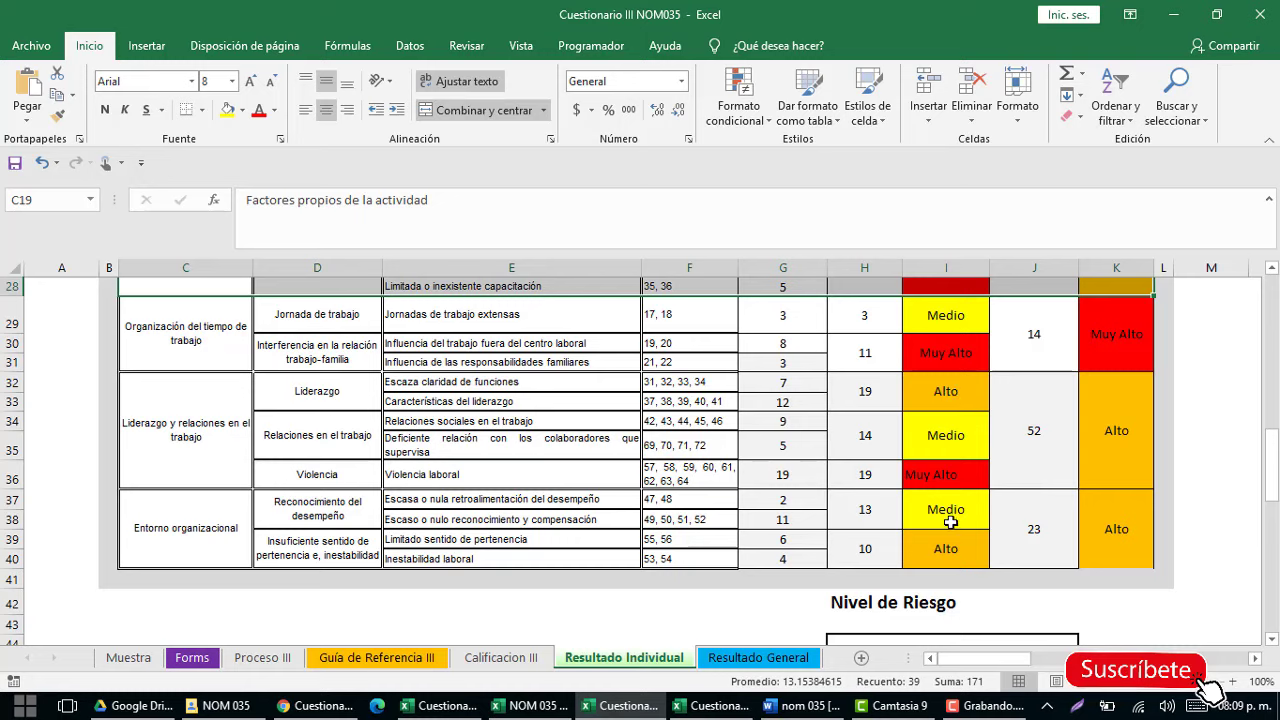
{"action": "scroll", "coordinate": [925, 478], "scroll_direction": "down", "scroll_amount": 4}
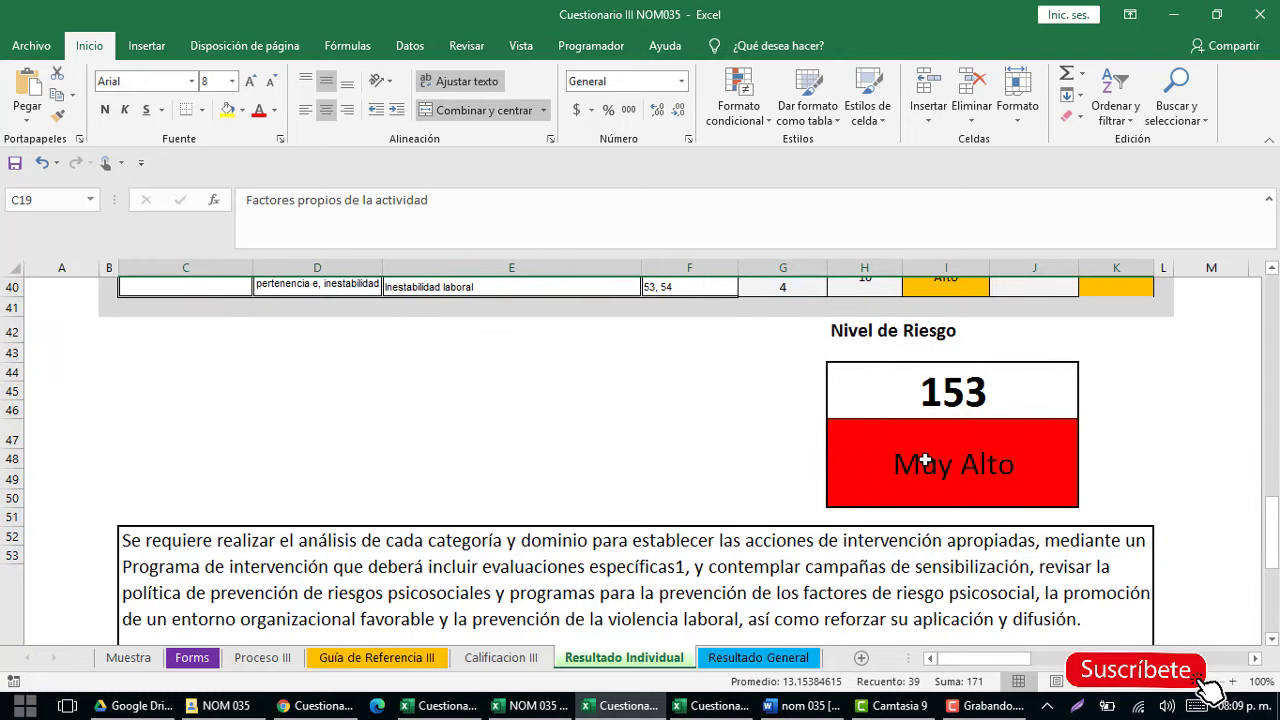
{"action": "left_click", "coordinate": [922, 395]}
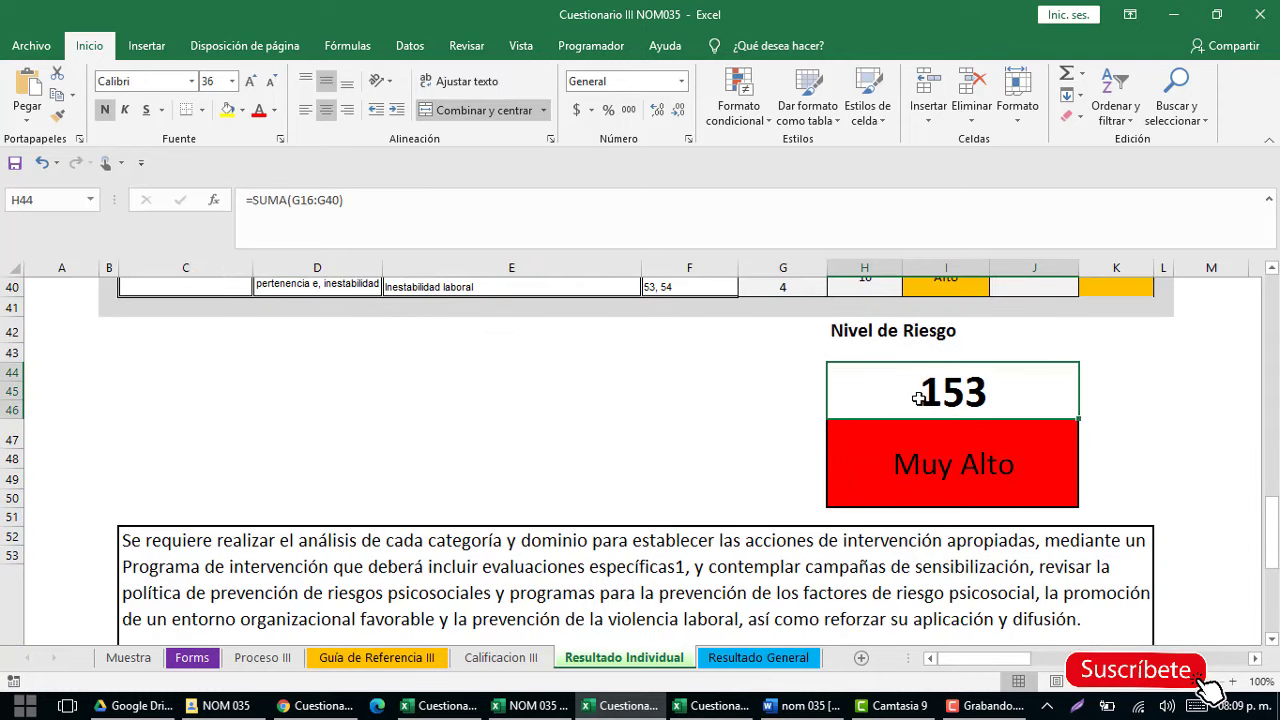
{"action": "left_click", "coordinate": [916, 468]}
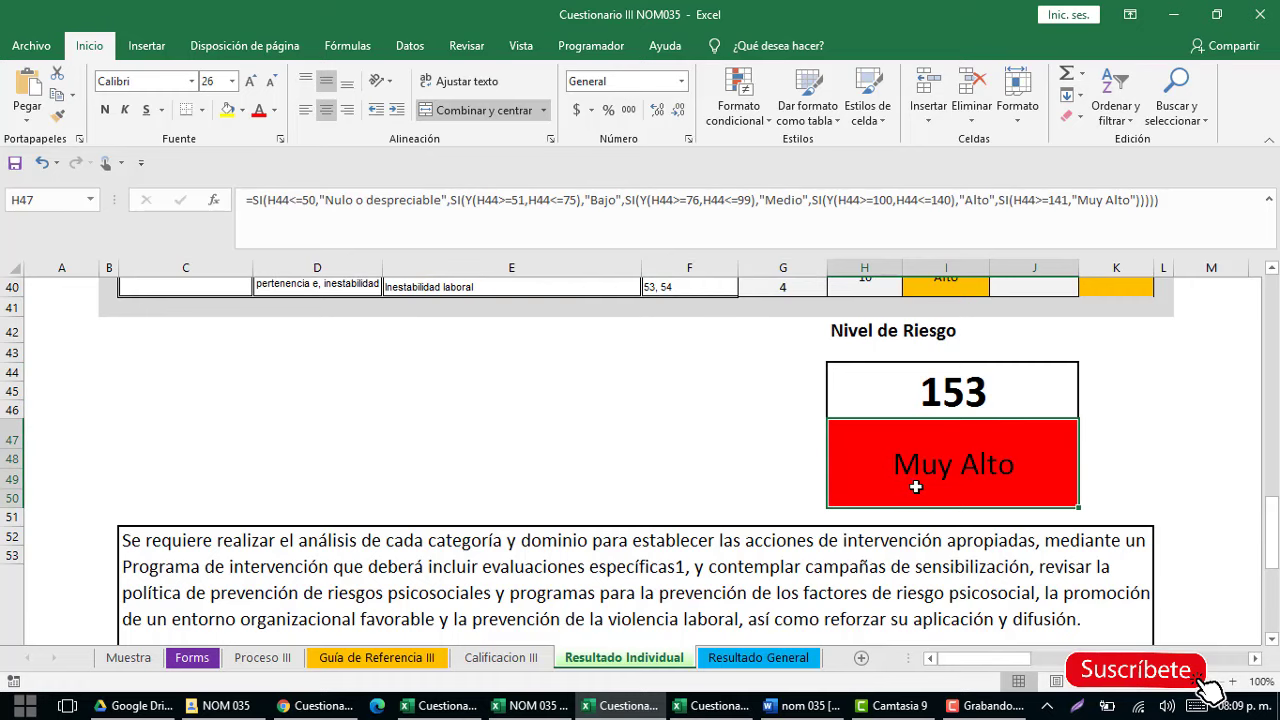
{"action": "scroll", "coordinate": [247, 519], "scroll_direction": "down", "scroll_amount": 1}
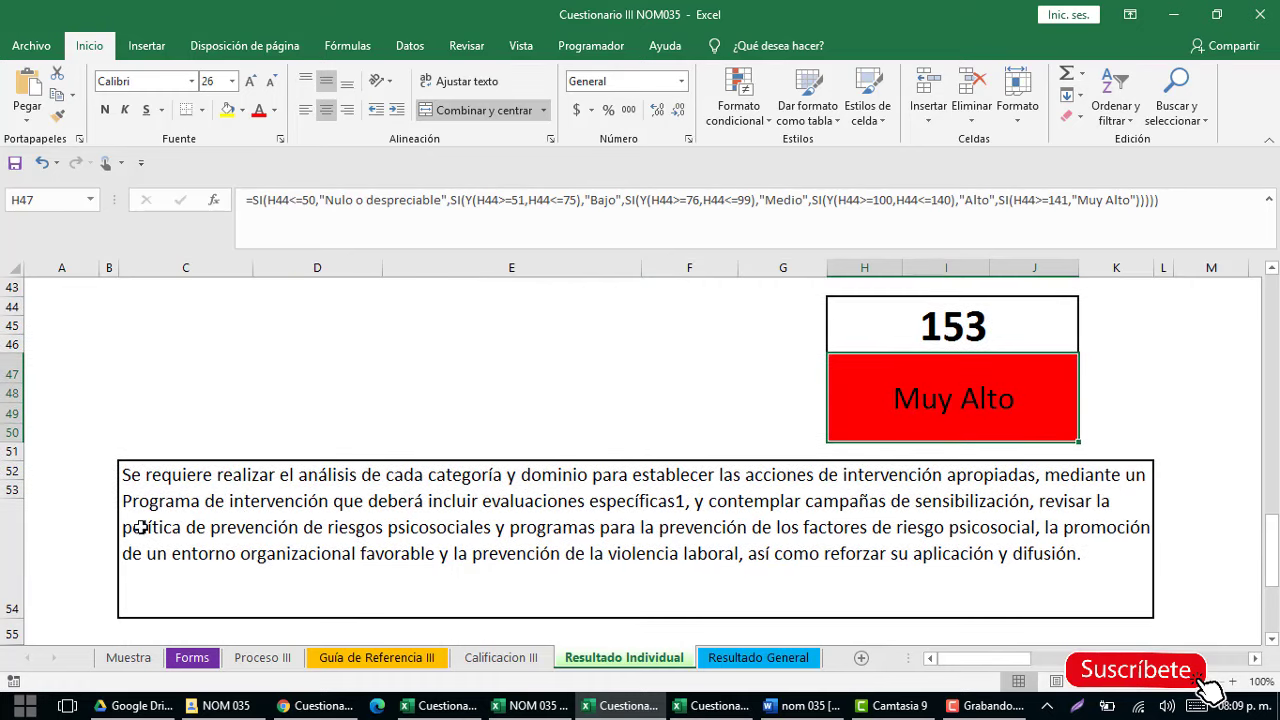
{"action": "left_click", "coordinate": [240, 521]}
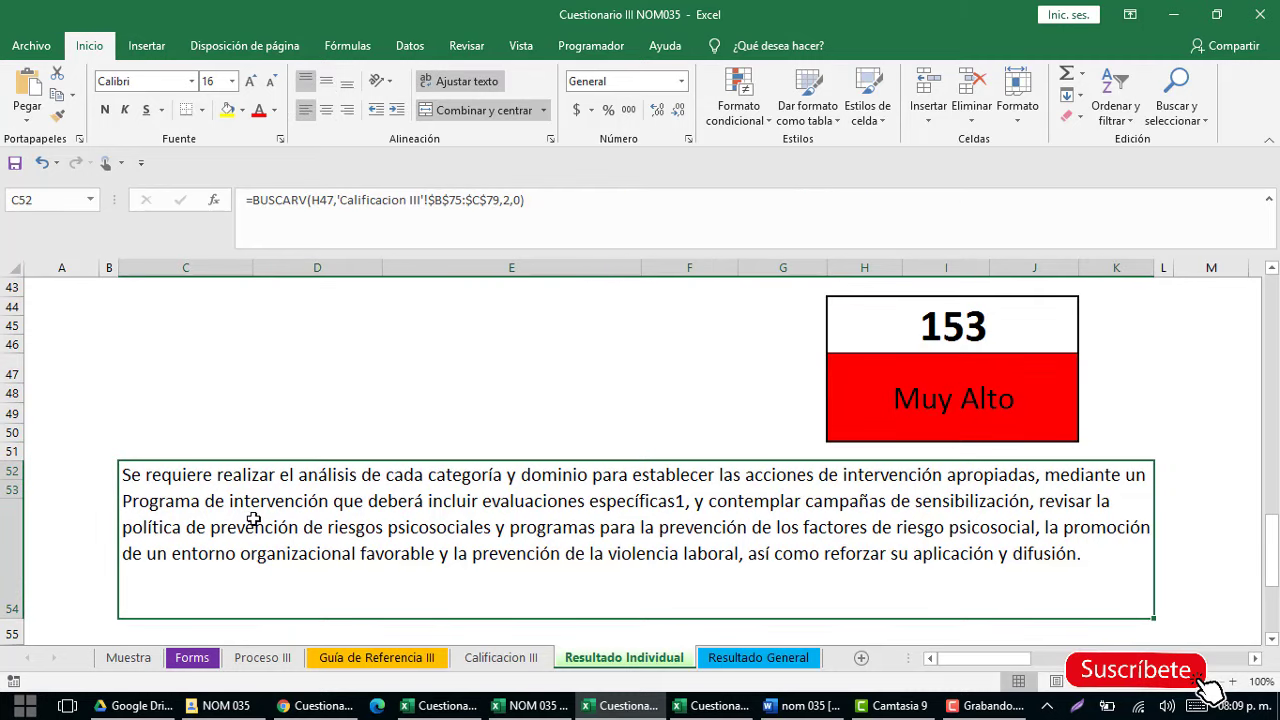
{"action": "left_click", "coordinate": [800, 705]}
Scroll the Word document down to Table 7, Criterios para la toma de acciones.
{"action": "scroll", "coordinate": [637, 538], "scroll_direction": "down", "scroll_amount": 3}
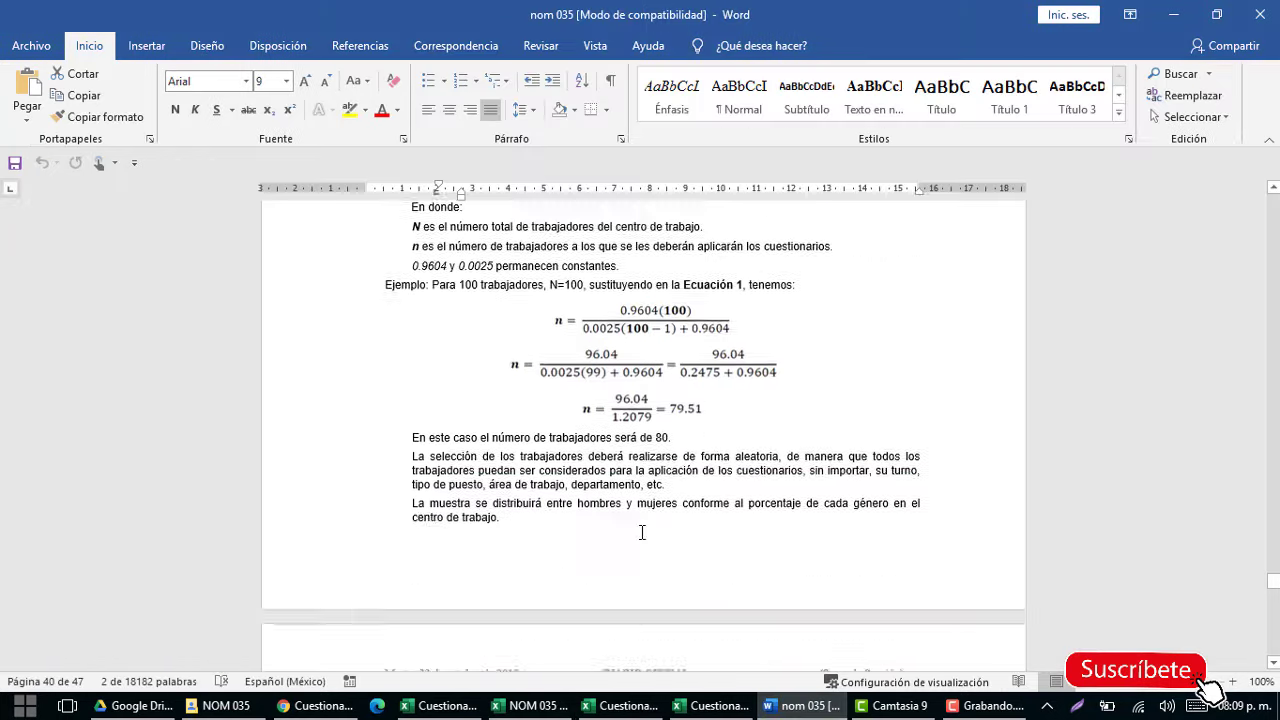
{"action": "scroll", "coordinate": [637, 538], "scroll_direction": "down", "scroll_amount": 3}
{"action": "scroll", "coordinate": [637, 538], "scroll_direction": "down", "scroll_amount": 5}
{"action": "scroll", "coordinate": [630, 538], "scroll_direction": "down", "scroll_amount": 5}
{"action": "scroll", "coordinate": [625, 538], "scroll_direction": "down", "scroll_amount": 5}
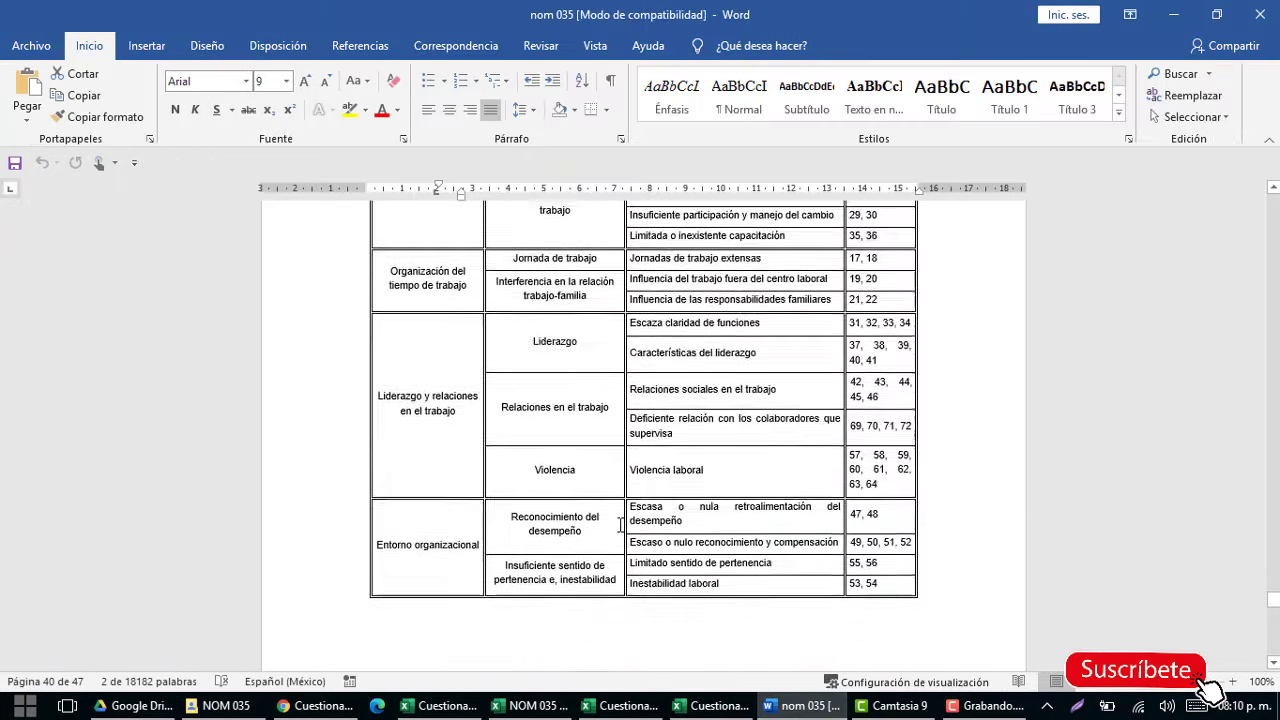
{"action": "scroll", "coordinate": [617, 537], "scroll_direction": "down", "scroll_amount": 5}
{"action": "scroll", "coordinate": [617, 537], "scroll_direction": "down", "scroll_amount": 5}
{"action": "scroll", "coordinate": [618, 540], "scroll_direction": "down", "scroll_amount": 5}
{"action": "scroll", "coordinate": [620, 543], "scroll_direction": "down", "scroll_amount": 3}
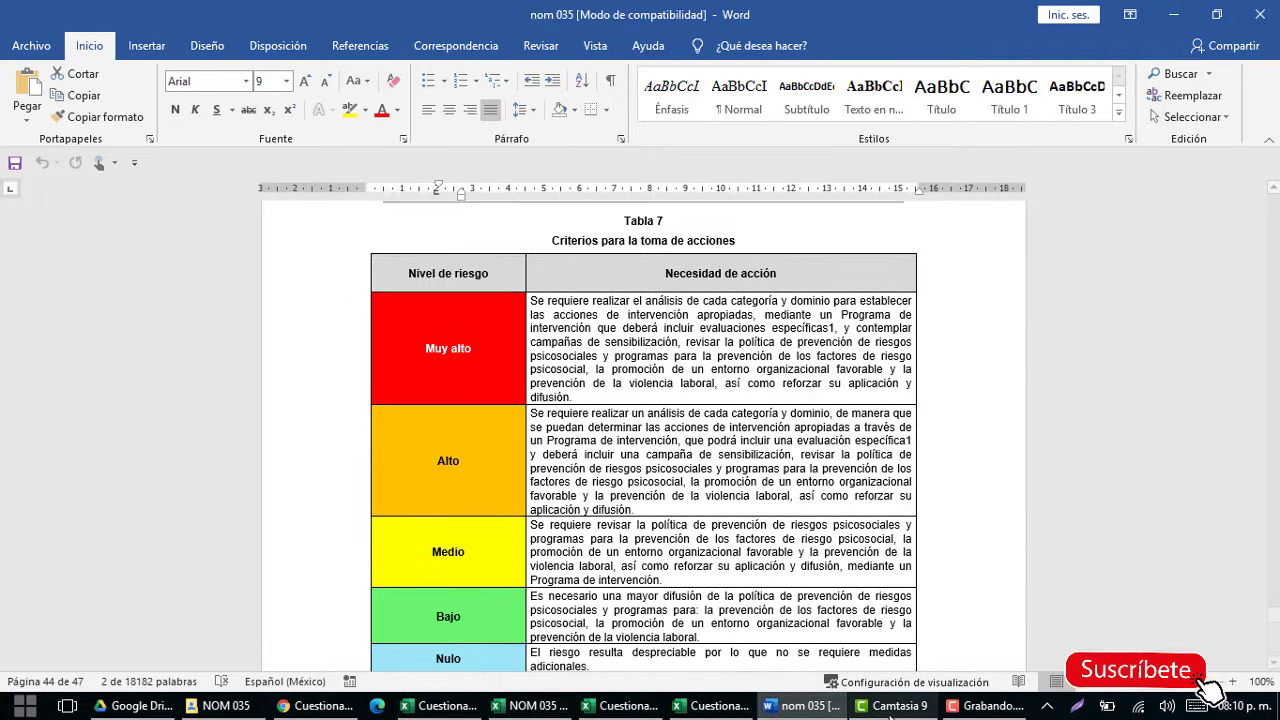
Return to Excel and show the Resultado General company report sheet.
{"action": "left_click", "coordinate": [697, 712]}
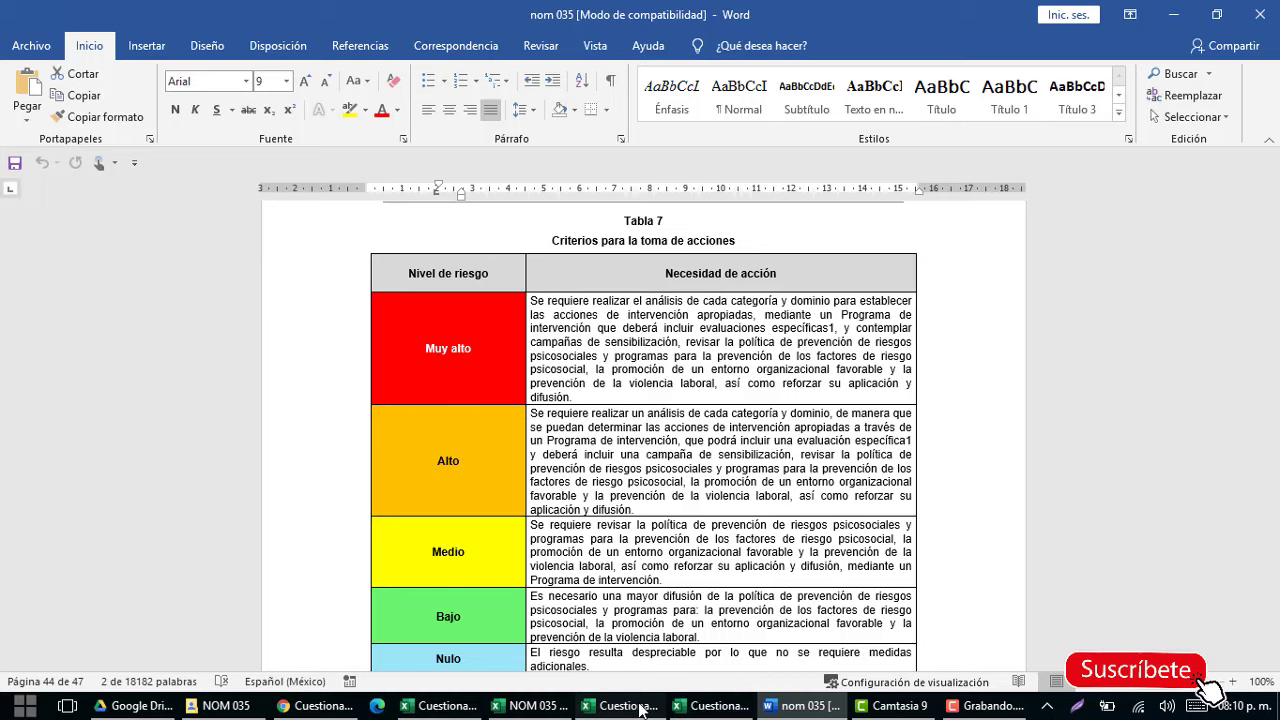
{"action": "scroll", "coordinate": [730, 560], "scroll_direction": "down", "scroll_amount": 1}
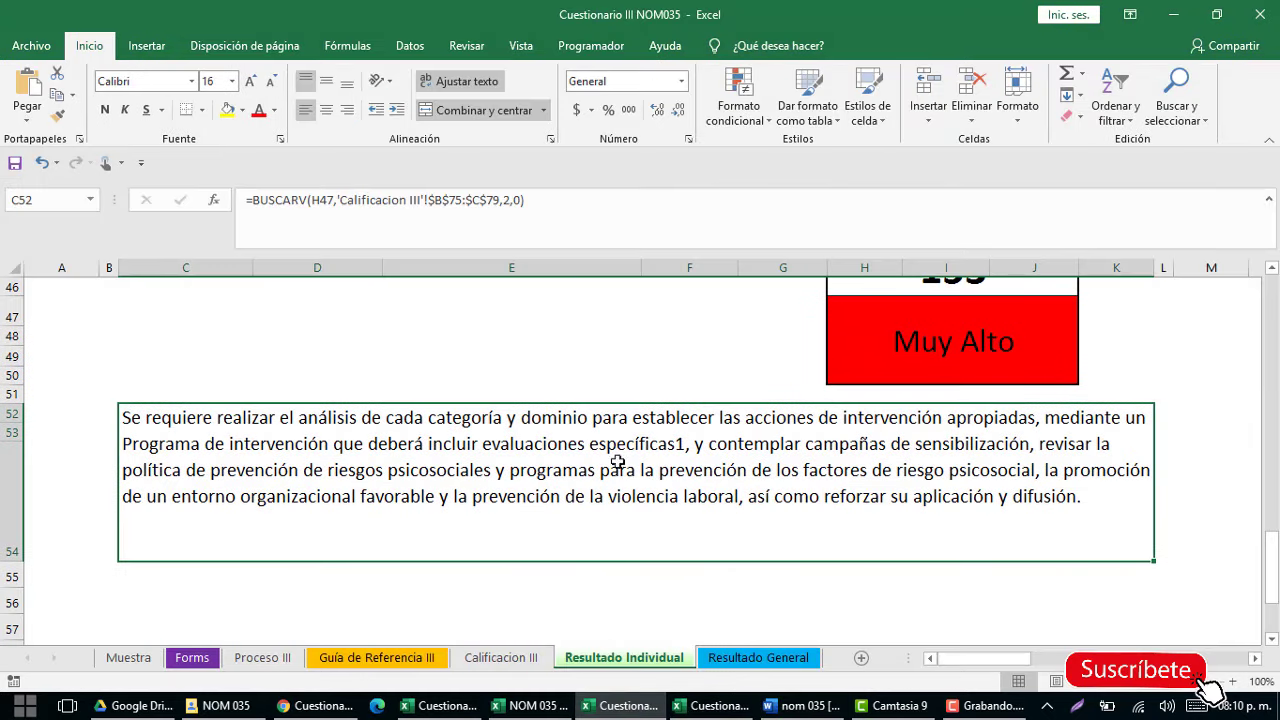
{"action": "left_click", "coordinate": [779, 663]}
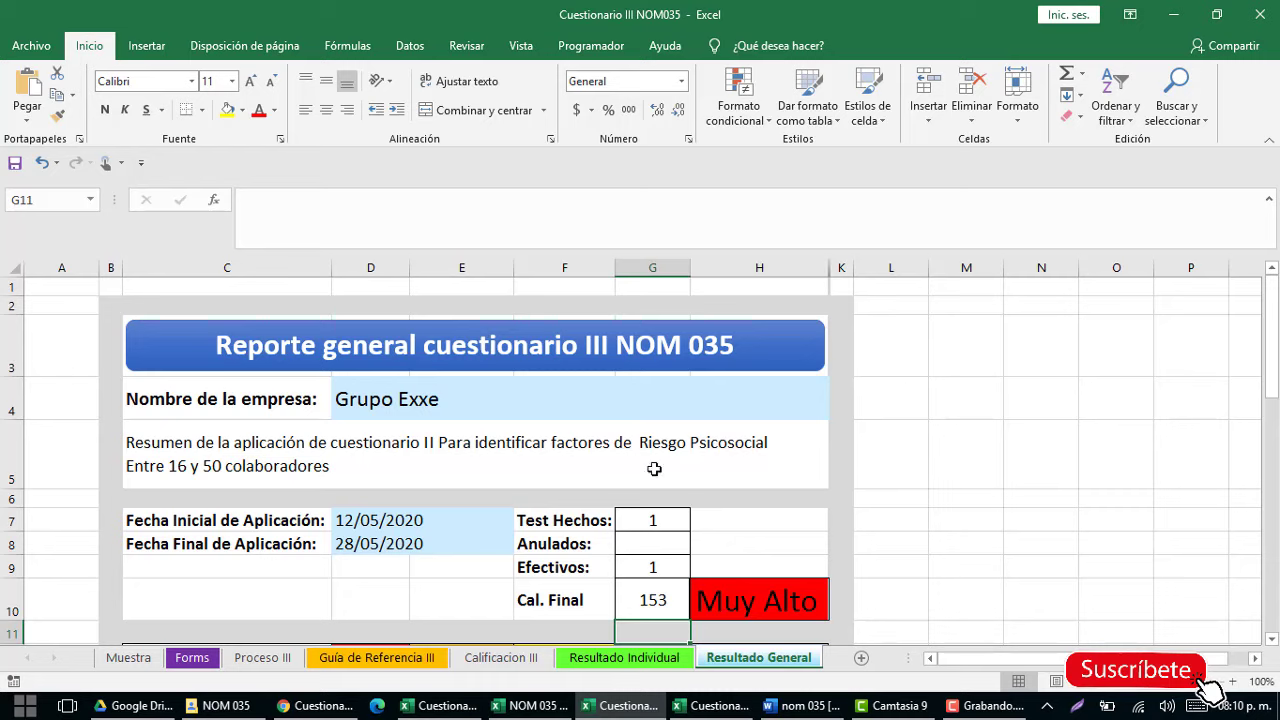
Check the initial and final application dates on Resultado General.
{"action": "left_click", "coordinate": [380, 522]}
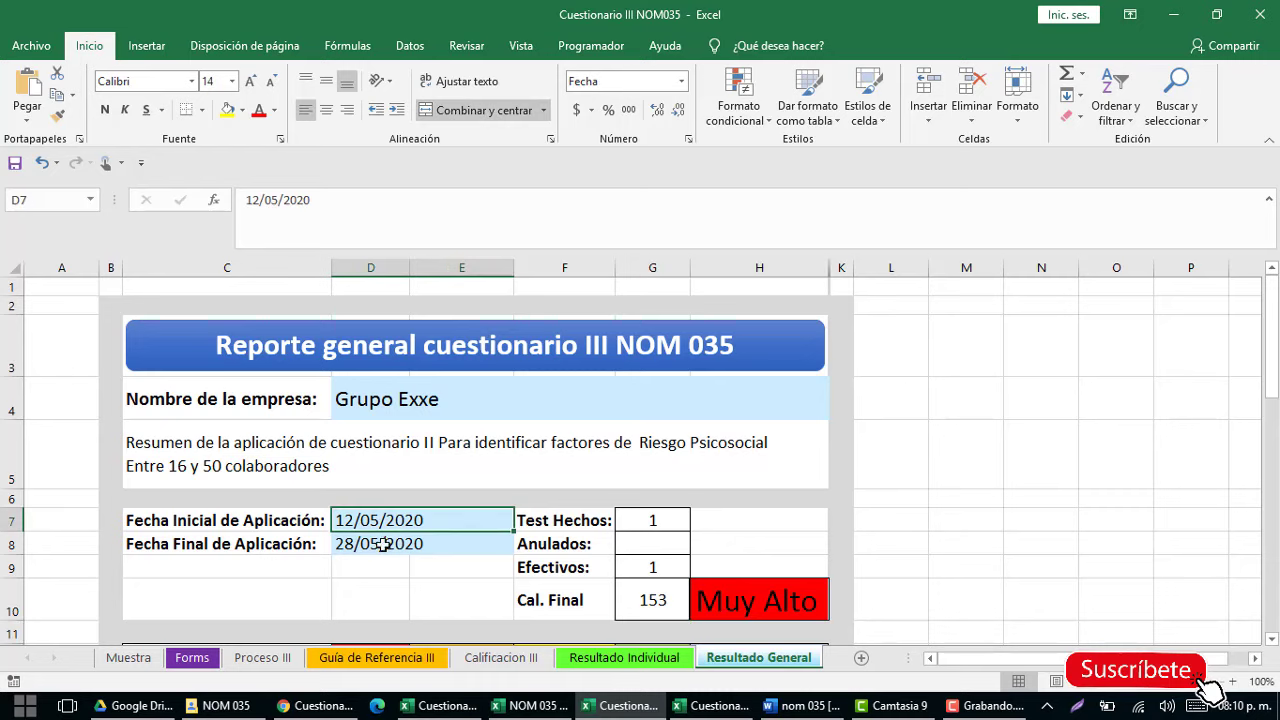
{"action": "left_click", "coordinate": [370, 545]}
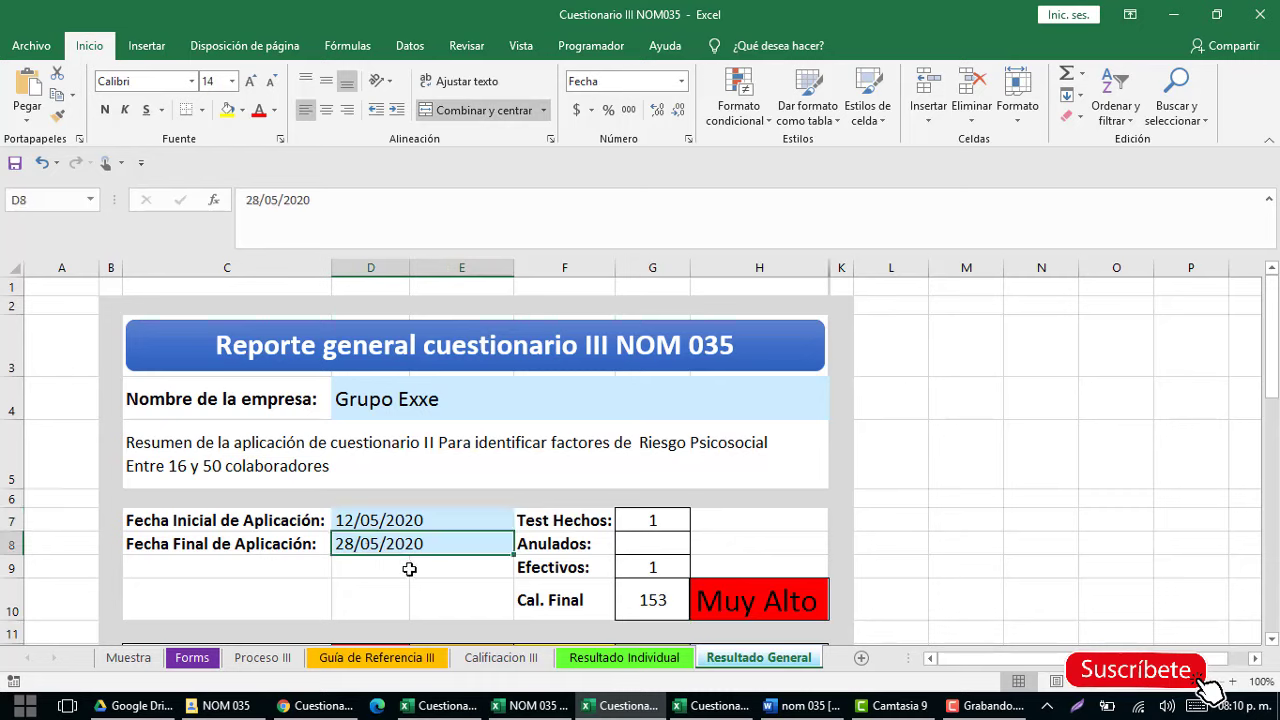
{"action": "scroll", "coordinate": [655, 530], "scroll_direction": "down", "scroll_amount": 1}
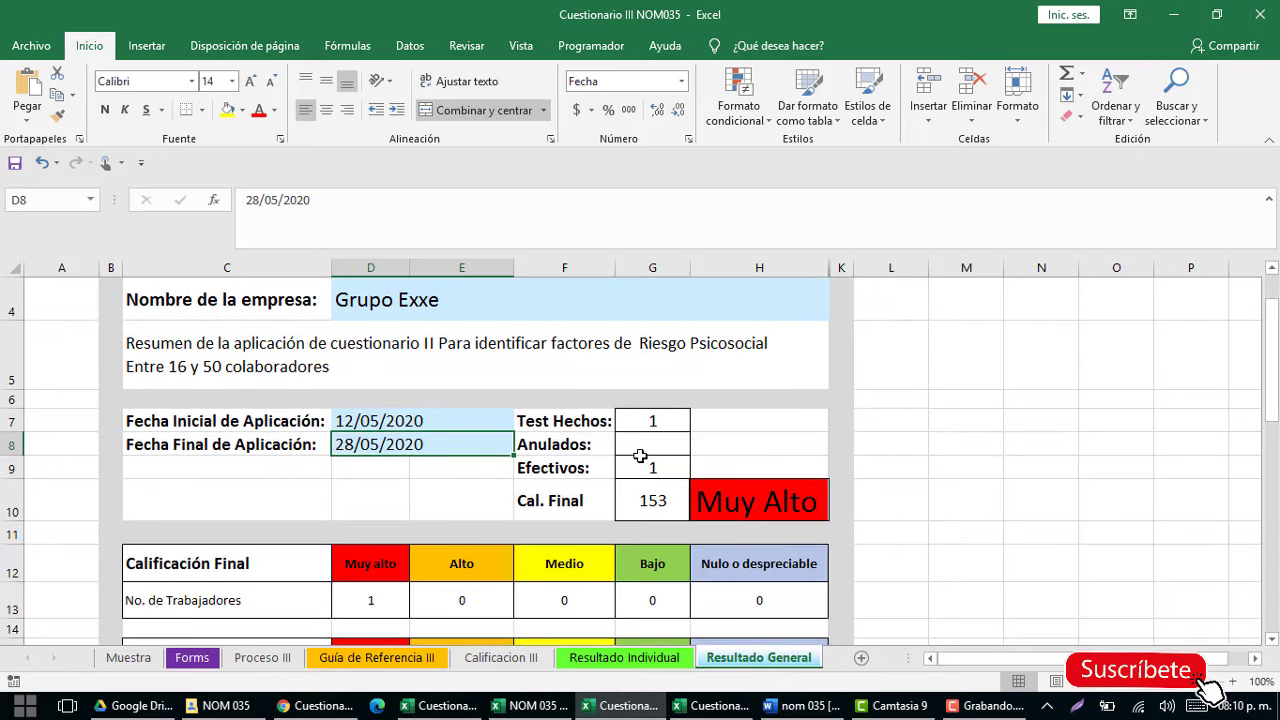
Inspect the completed-test count, the G10 final score average and H10 risk rating formulas.
{"action": "left_click", "coordinate": [653, 427]}
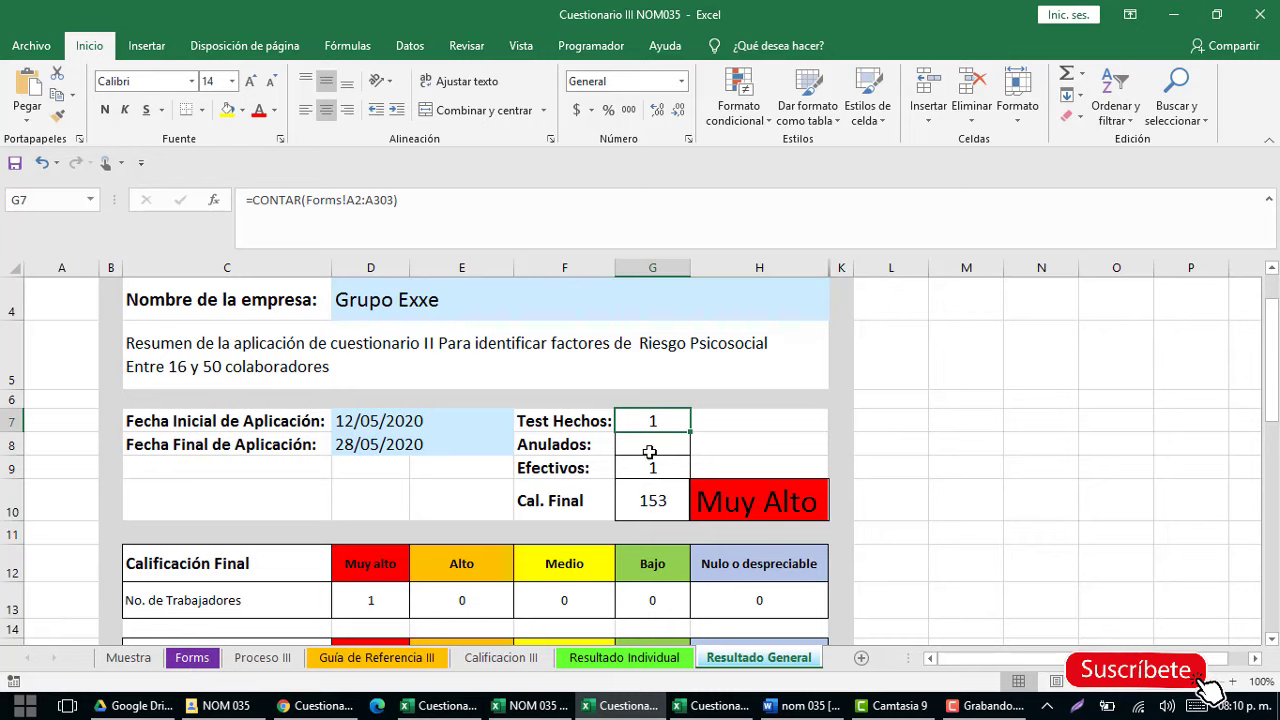
{"action": "left_click", "coordinate": [640, 507]}
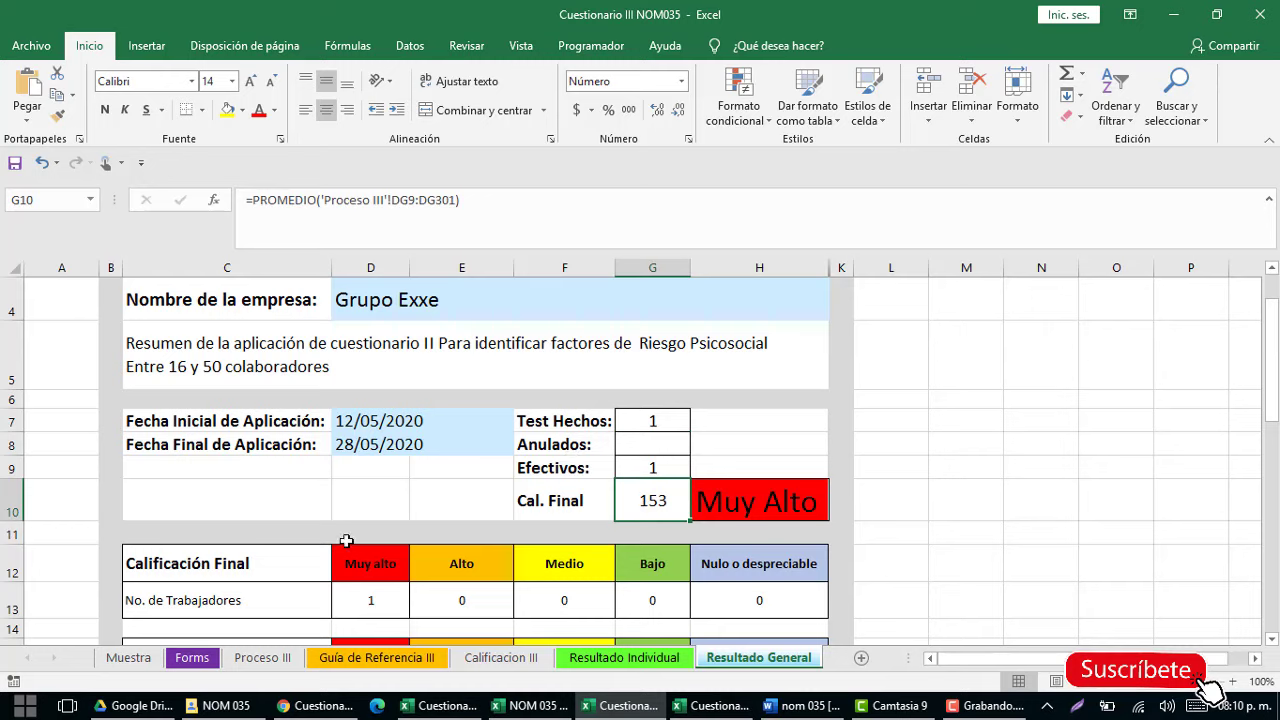
{"action": "left_click", "coordinate": [736, 513]}
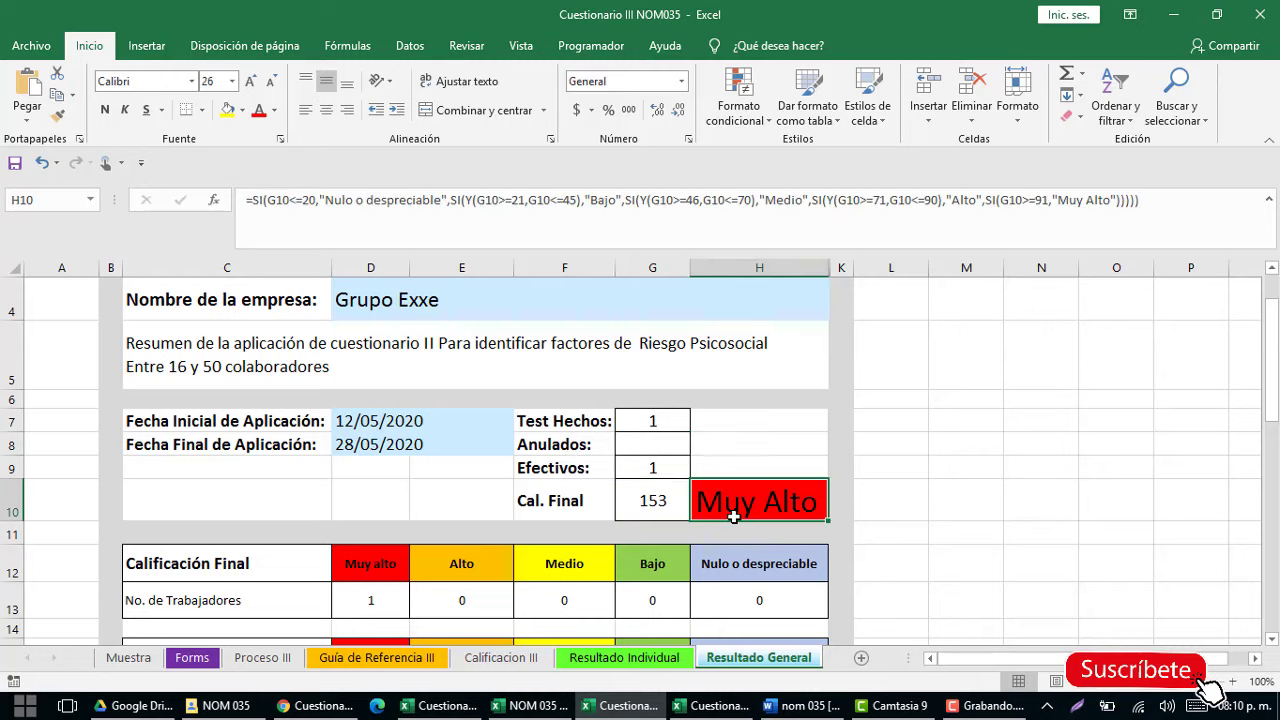
{"action": "scroll", "coordinate": [736, 513], "scroll_direction": "down", "scroll_amount": 1}
{"action": "scroll", "coordinate": [736, 520], "scroll_direction": "down", "scroll_amount": 1}
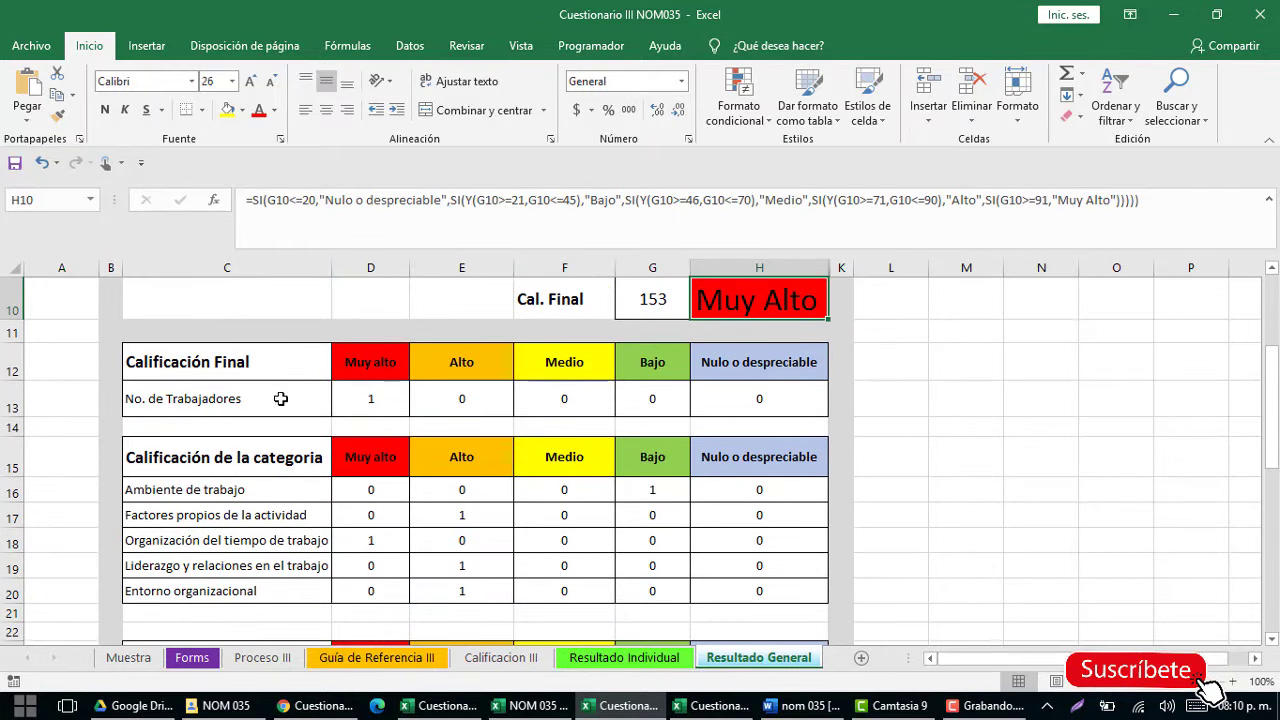
{"action": "left_click", "coordinate": [171, 404]}
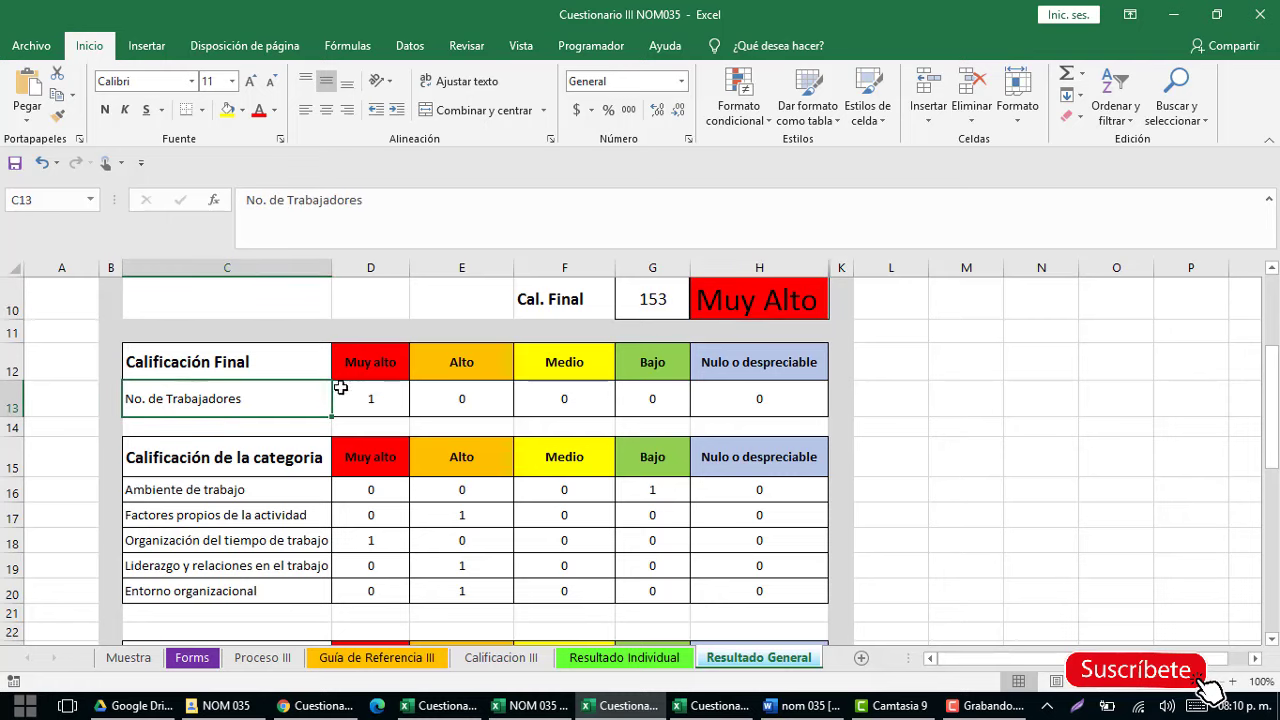
{"action": "left_click", "coordinate": [367, 400]}
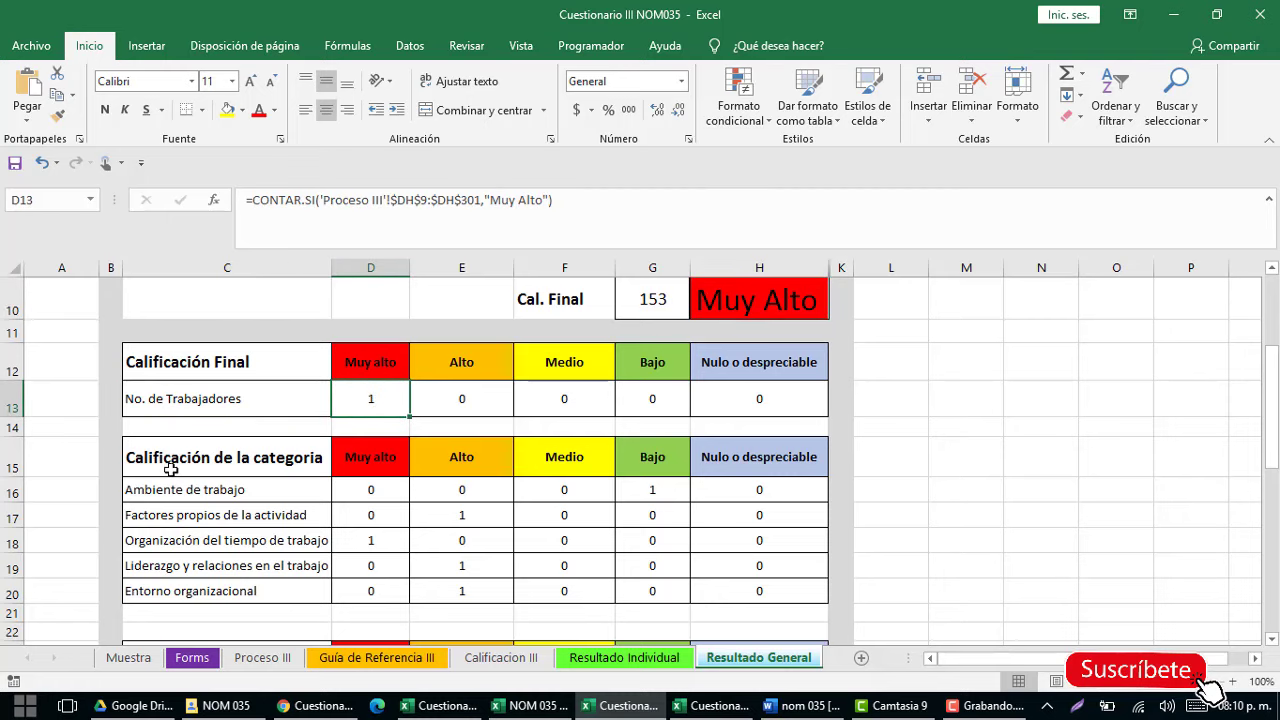
{"action": "left_click_drag", "start_coordinate": [232, 497], "coordinate": [649, 492]}
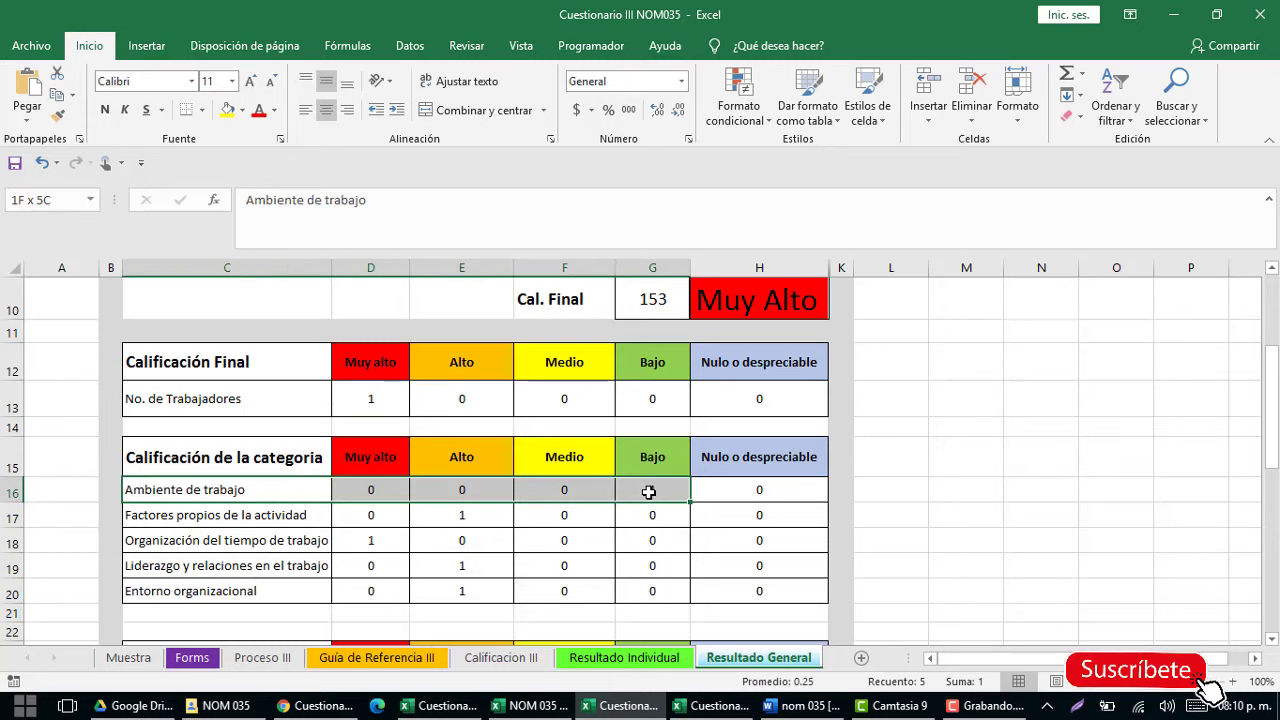
{"action": "left_click_drag", "start_coordinate": [649, 492], "coordinate": [650, 490]}
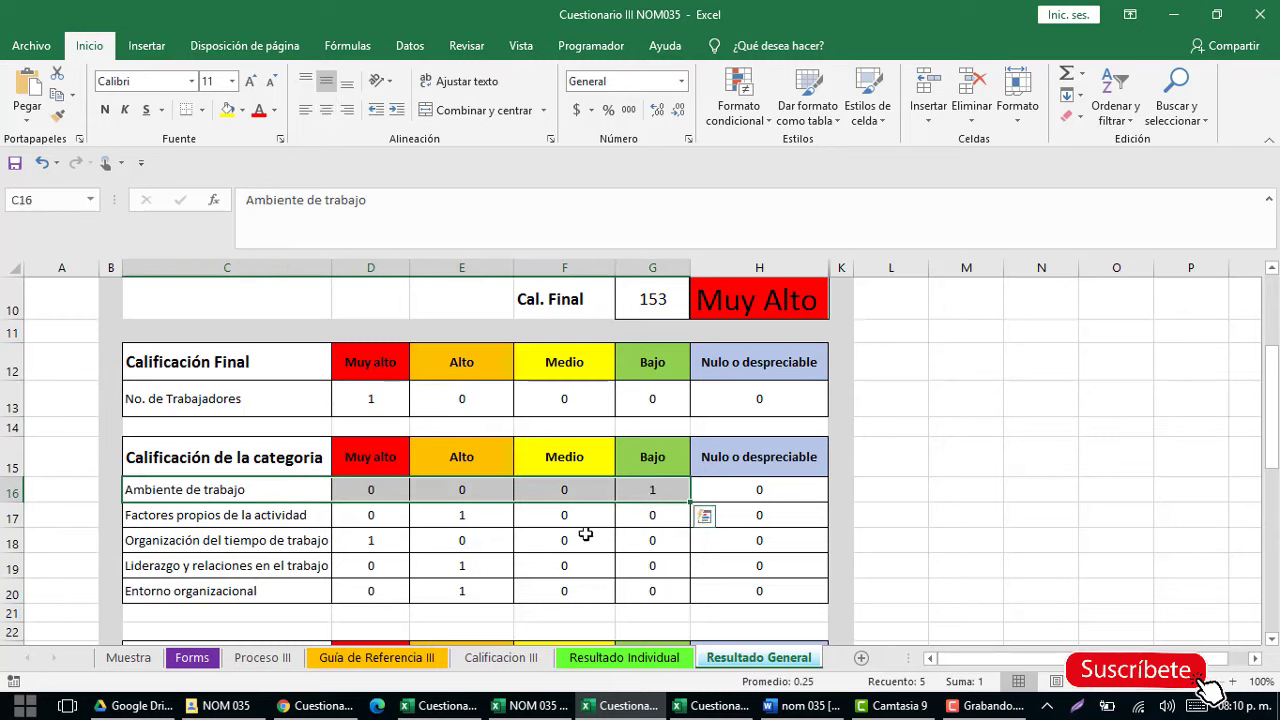
{"action": "left_click", "coordinate": [461, 515]}
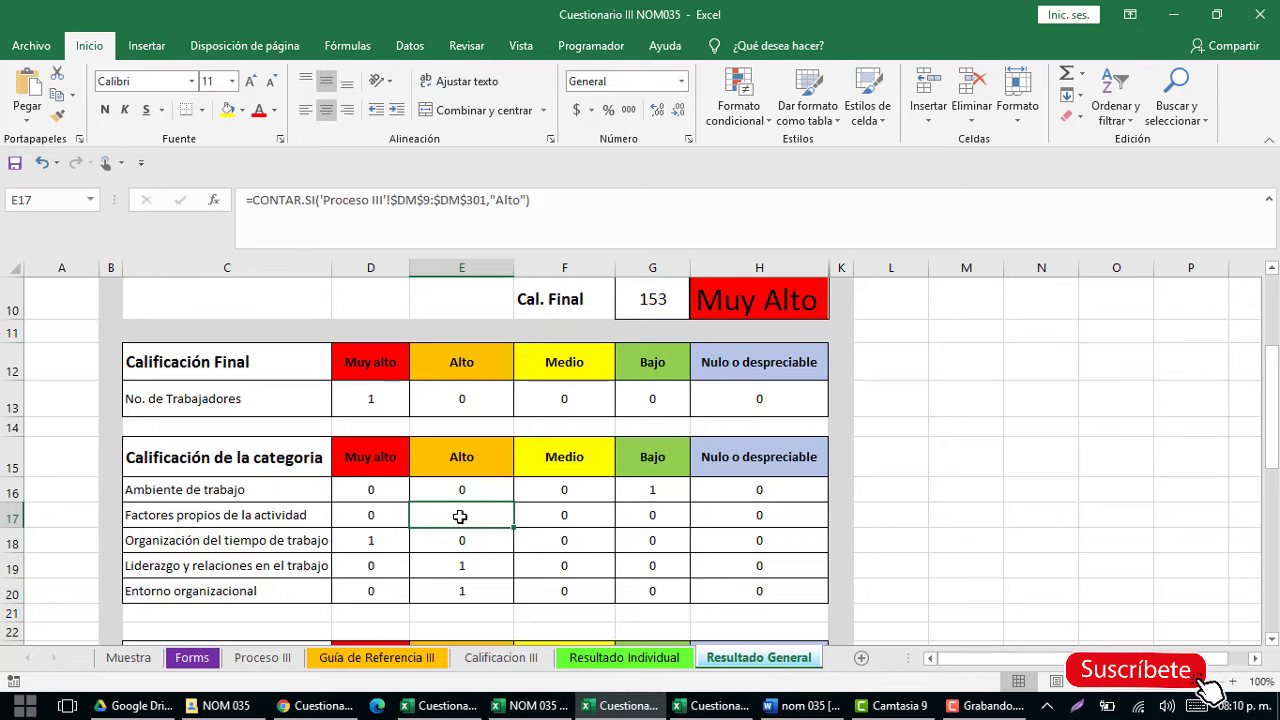
{"action": "left_click", "coordinate": [371, 541]}
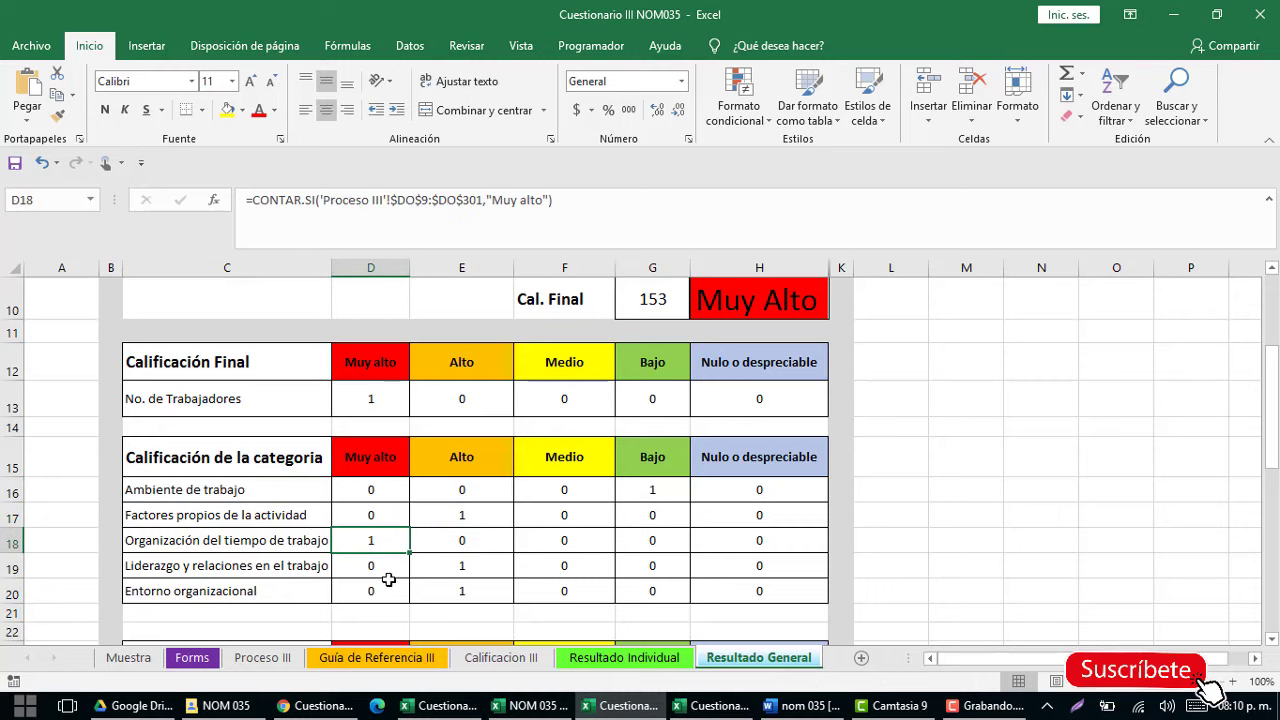
{"action": "left_click", "coordinate": [450, 590]}
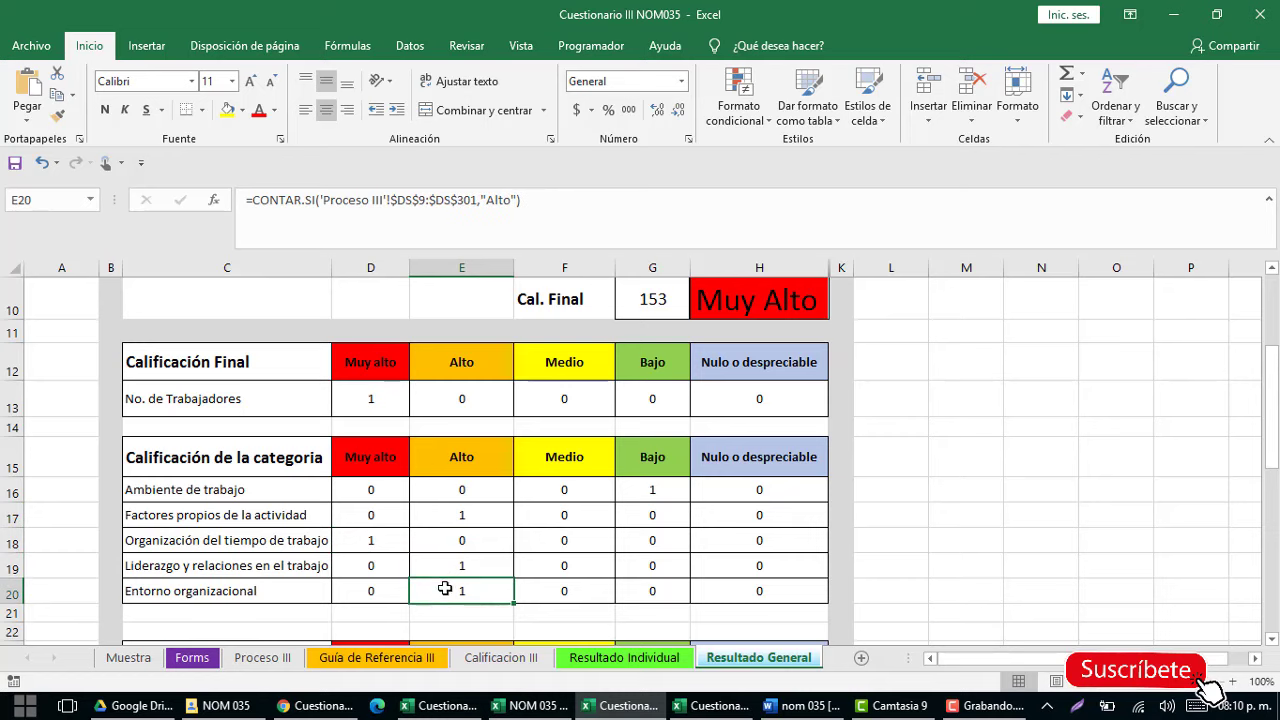
{"action": "scroll", "coordinate": [437, 597], "scroll_direction": "down", "scroll_amount": 1}
{"action": "scroll", "coordinate": [437, 597], "scroll_direction": "down", "scroll_amount": 2}
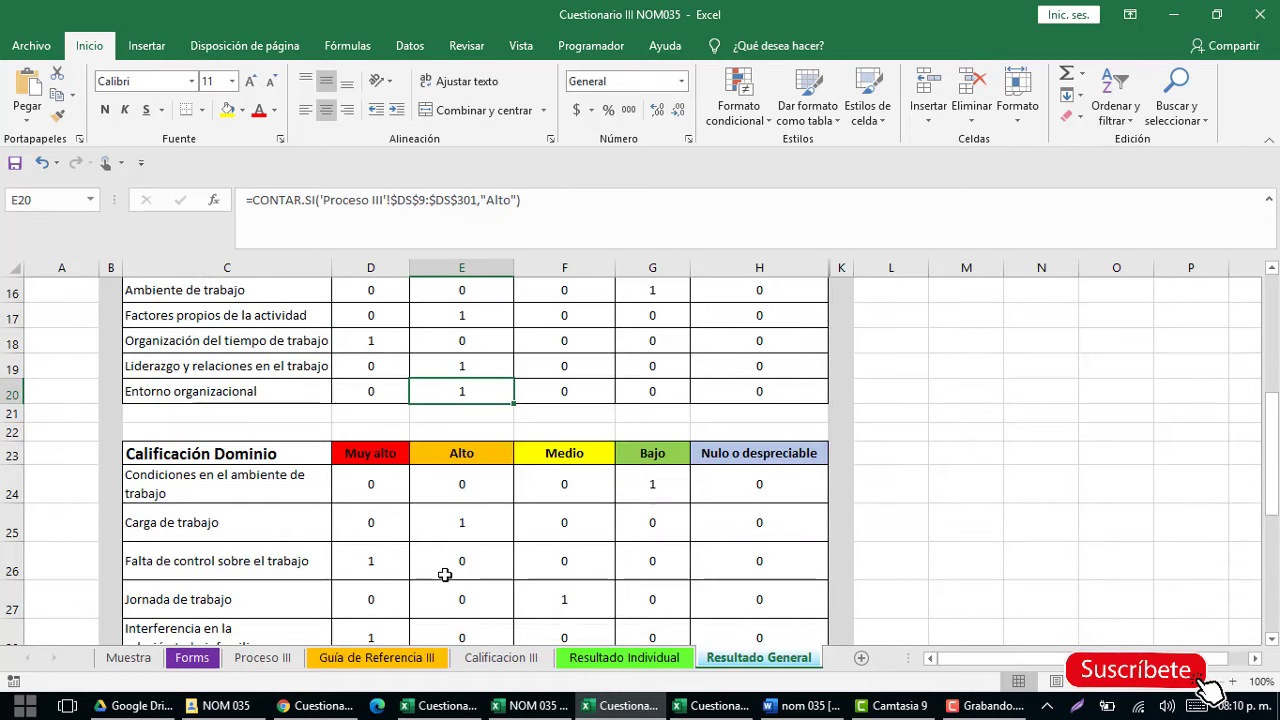
{"action": "scroll", "coordinate": [300, 477], "scroll_direction": "down", "scroll_amount": 2}
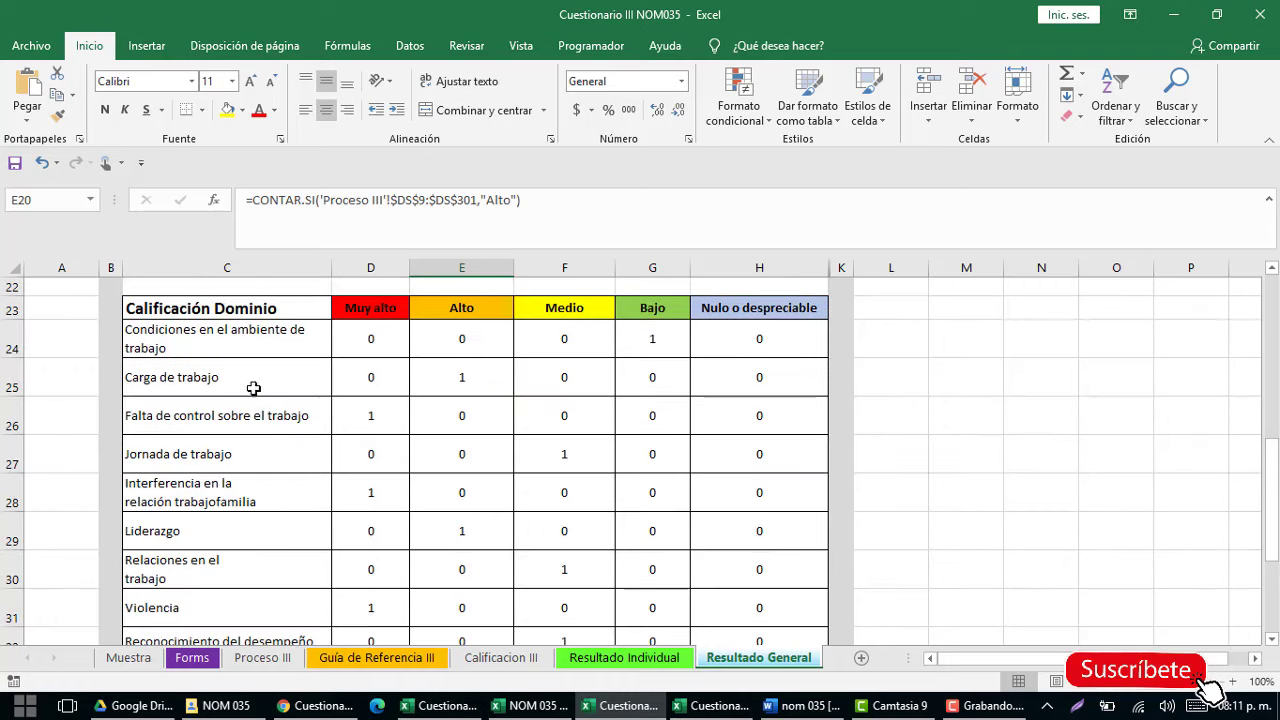
{"action": "left_click", "coordinate": [652, 336]}
{"action": "left_click", "coordinate": [478, 381]}
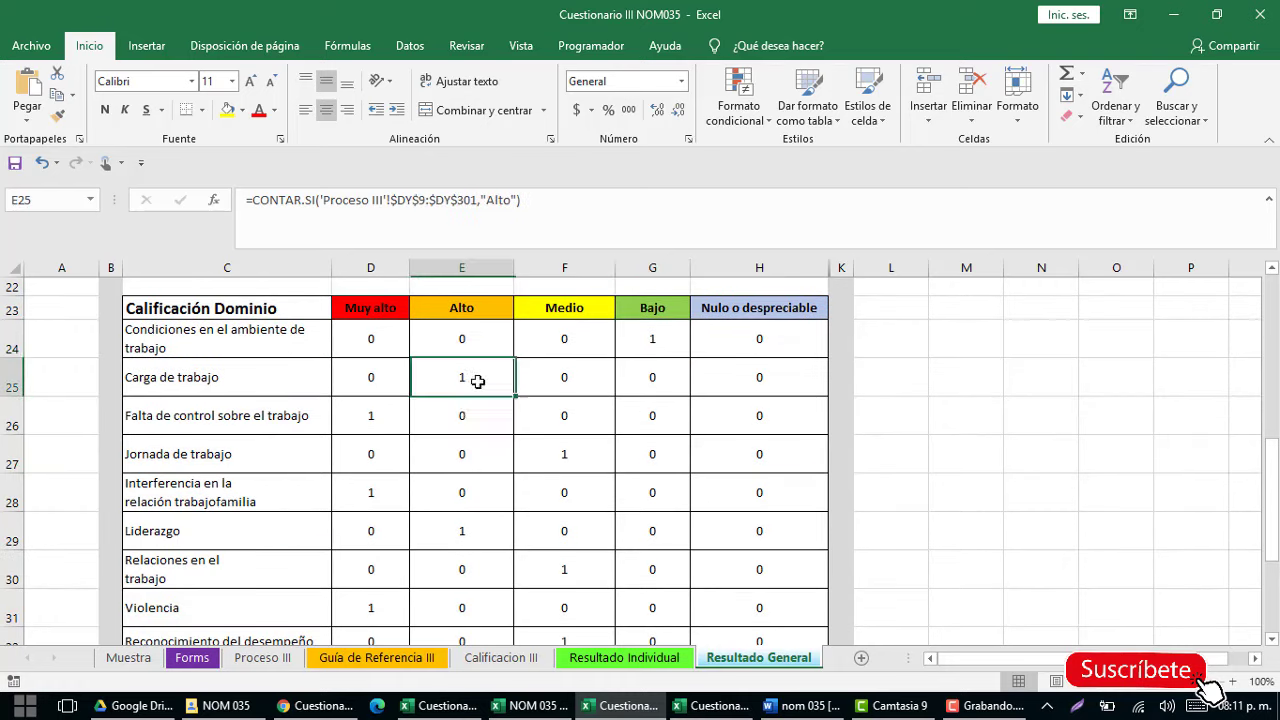
{"action": "left_click", "coordinate": [372, 385]}
{"action": "left_click", "coordinate": [371, 428]}
{"action": "left_click", "coordinate": [374, 486]}
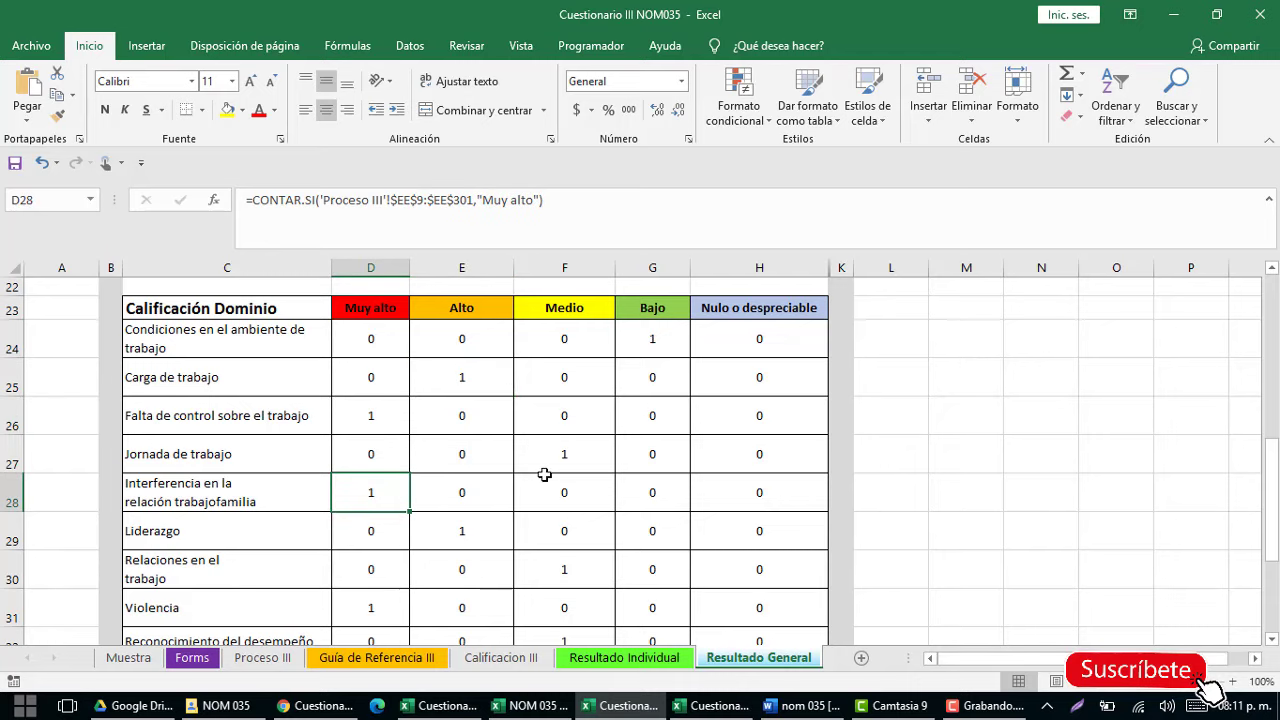
{"action": "left_click", "coordinate": [541, 463]}
{"action": "left_click", "coordinate": [477, 530]}
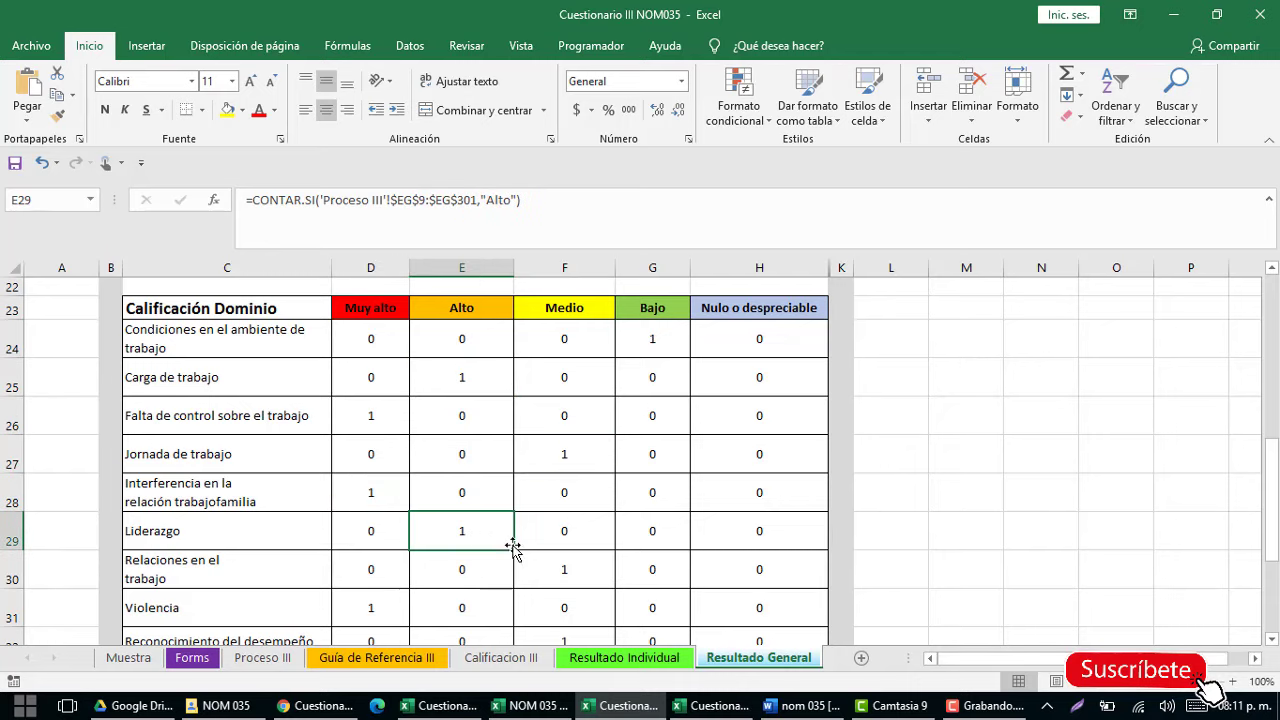
{"action": "scroll", "coordinate": [512, 548], "scroll_direction": "down", "scroll_amount": 1}
{"action": "left_click", "coordinate": [548, 498]}
{"action": "left_click", "coordinate": [395, 531]}
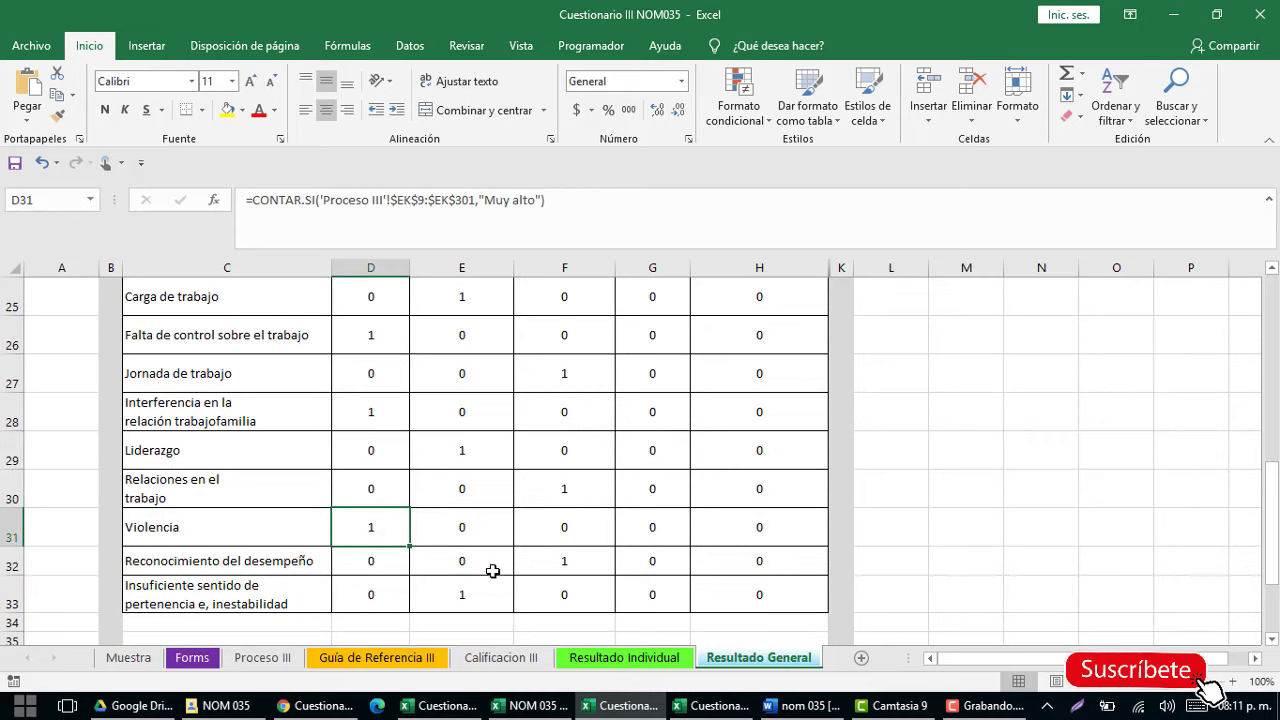
{"action": "left_click", "coordinate": [557, 563]}
{"action": "left_click", "coordinate": [458, 595]}
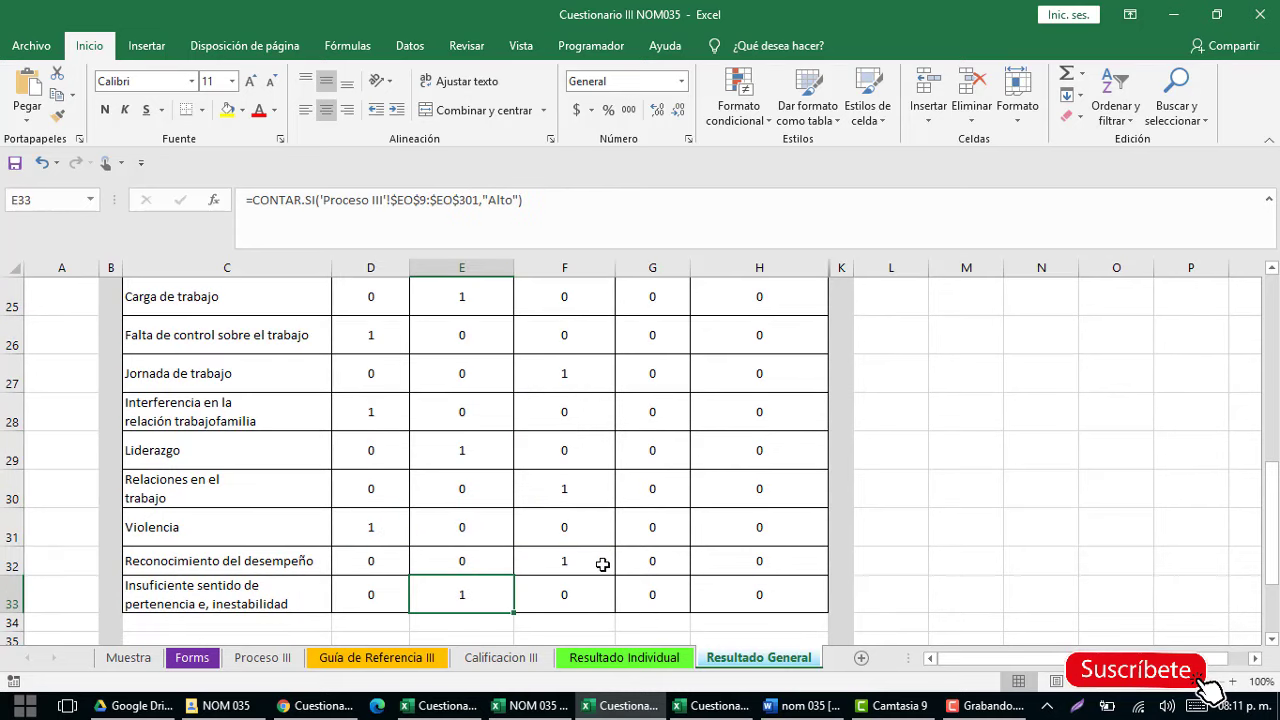
{"action": "scroll", "coordinate": [602, 565], "scroll_direction": "down", "scroll_amount": 2}
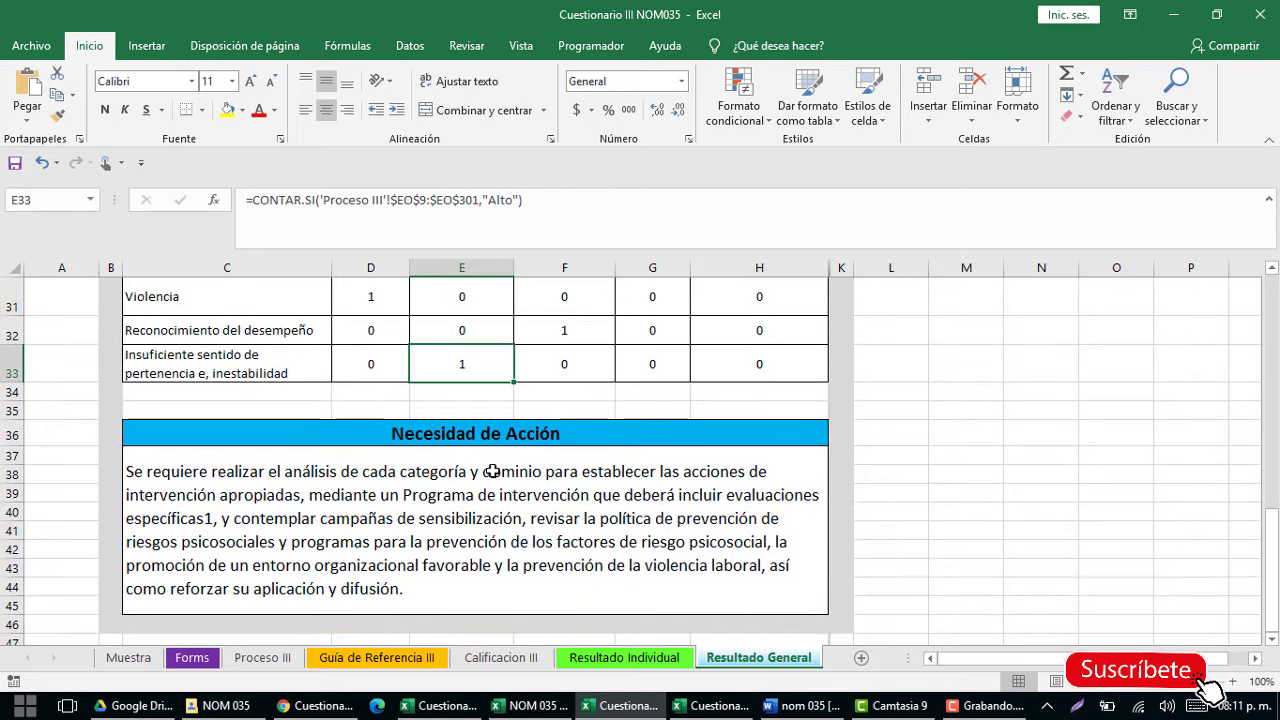
{"action": "left_click", "coordinate": [462, 433]}
{"action": "left_click", "coordinate": [428, 512]}
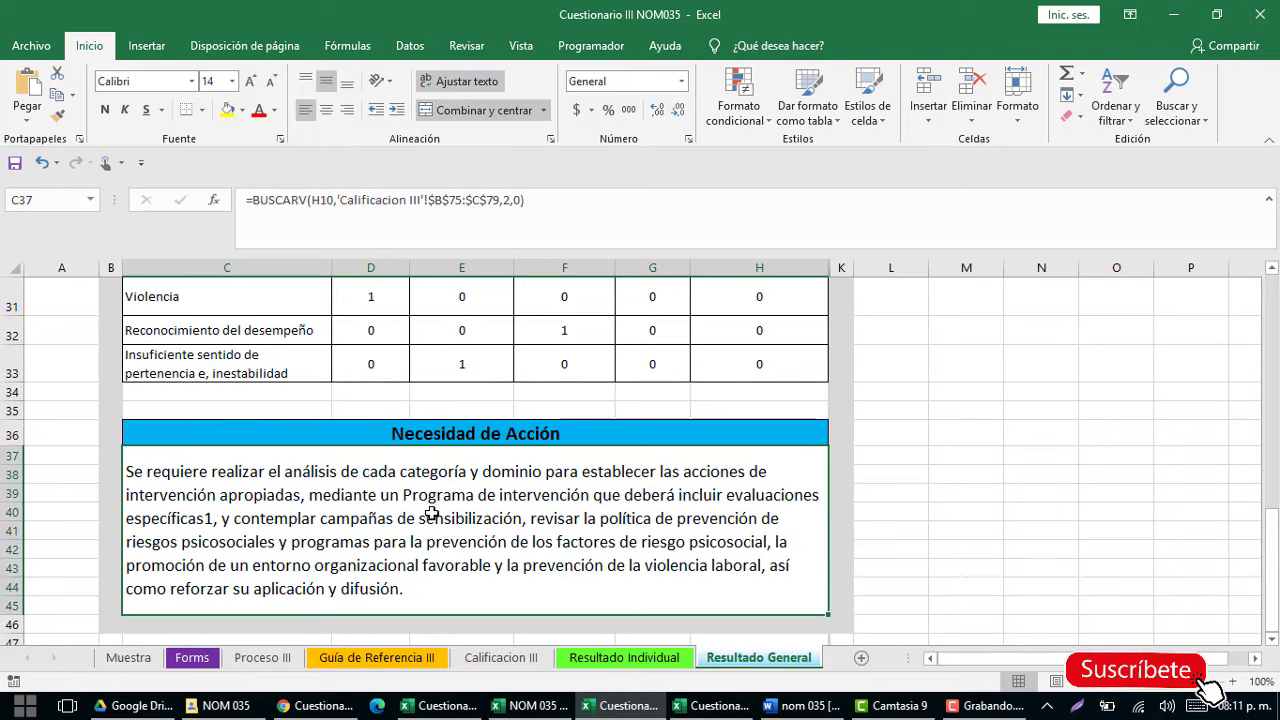
{"action": "scroll", "coordinate": [740, 545], "scroll_direction": "up", "scroll_amount": 10}
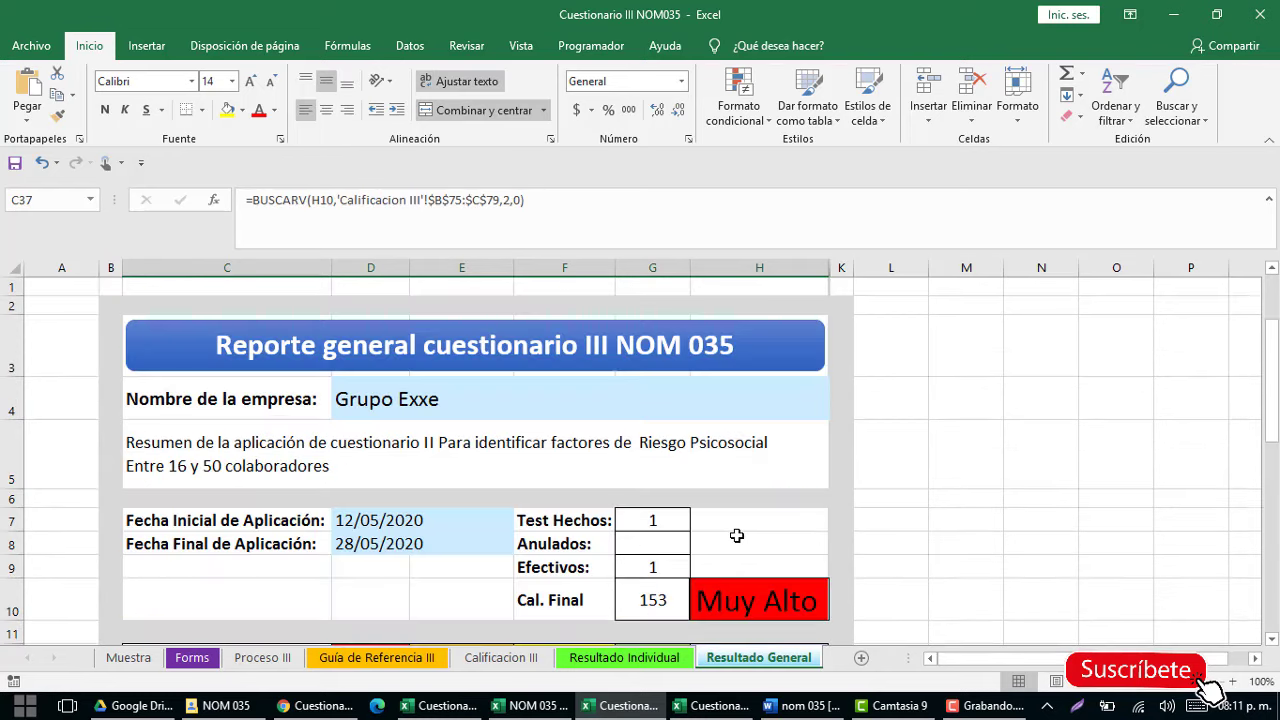
{"action": "scroll", "coordinate": [737, 530], "scroll_direction": "down", "scroll_amount": 2}
{"action": "left_click", "coordinate": [737, 372]}
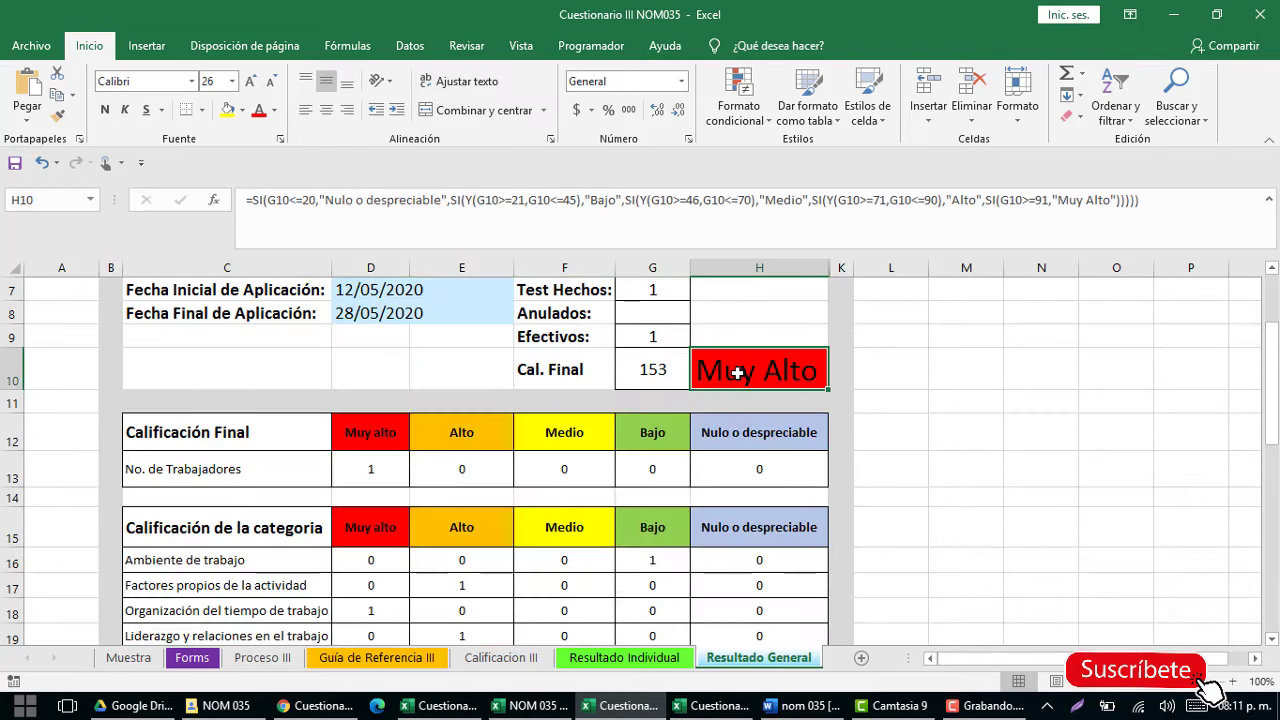
{"action": "scroll", "coordinate": [686, 514], "scroll_direction": "down", "scroll_amount": 2}
{"action": "scroll", "coordinate": [606, 491], "scroll_direction": "down", "scroll_amount": 8}
{"action": "left_click", "coordinate": [455, 384]}
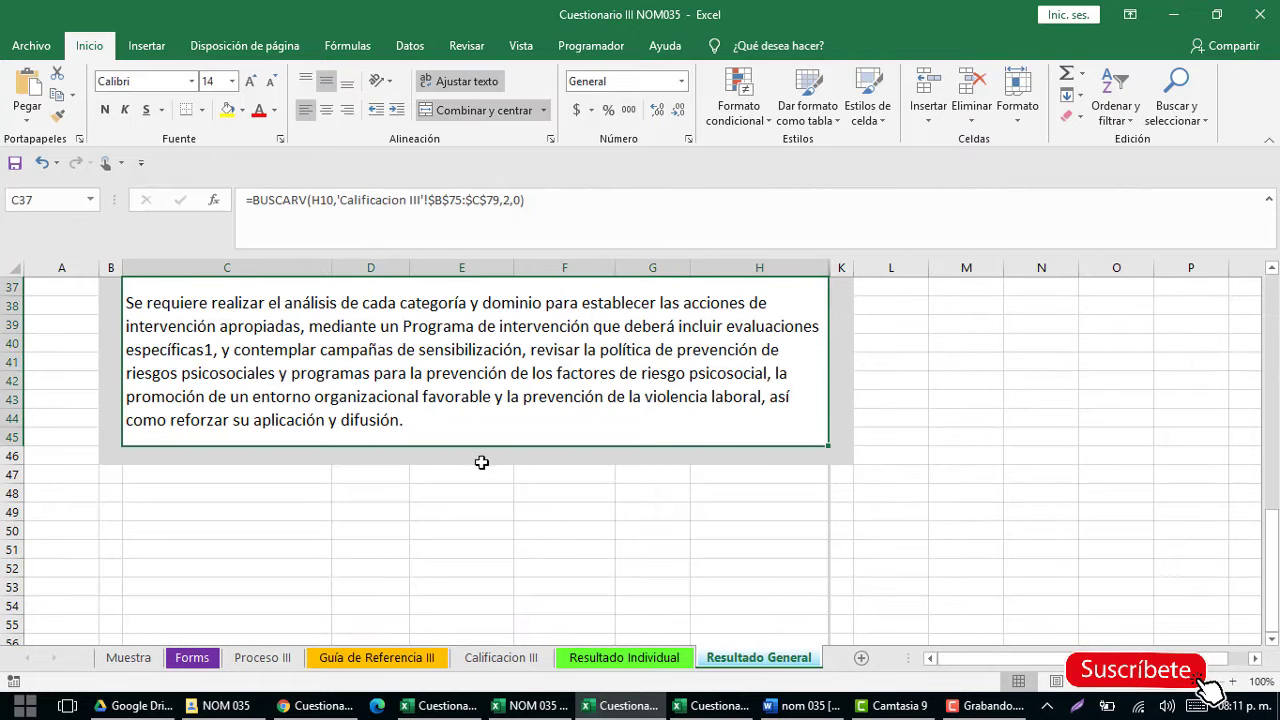
{"action": "scroll", "coordinate": [484, 465], "scroll_direction": "up", "scroll_amount": 1}
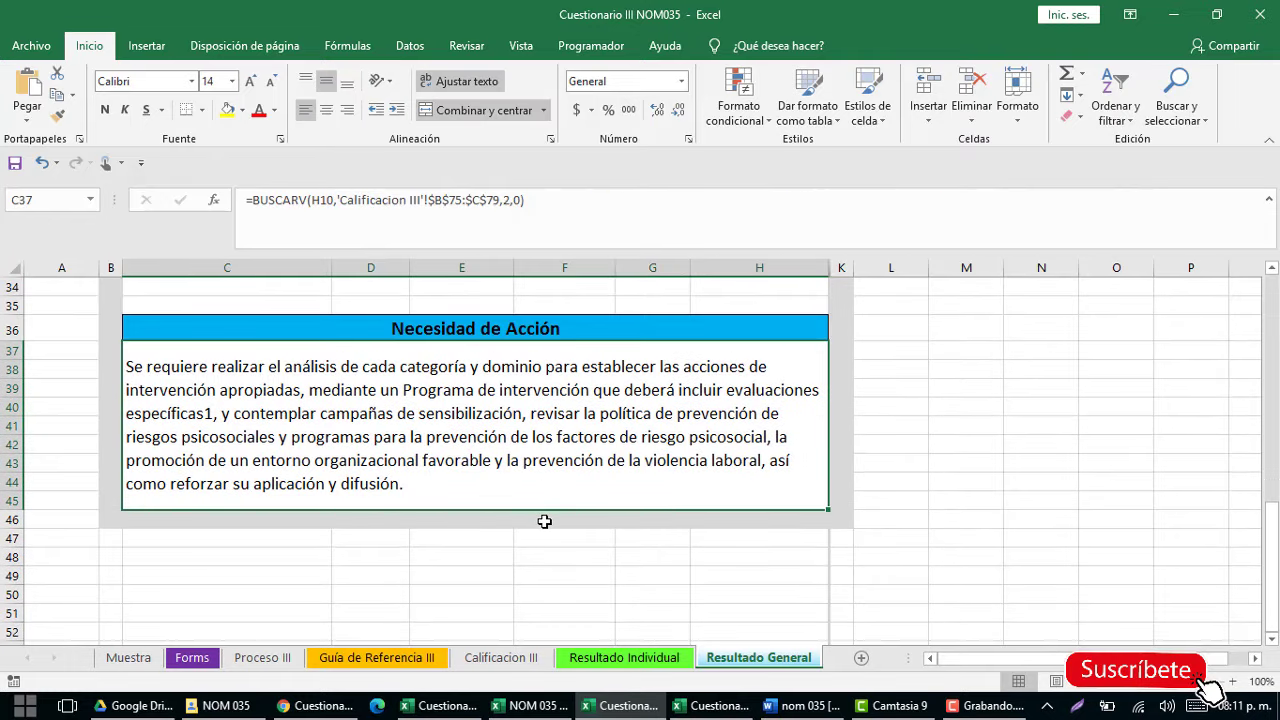